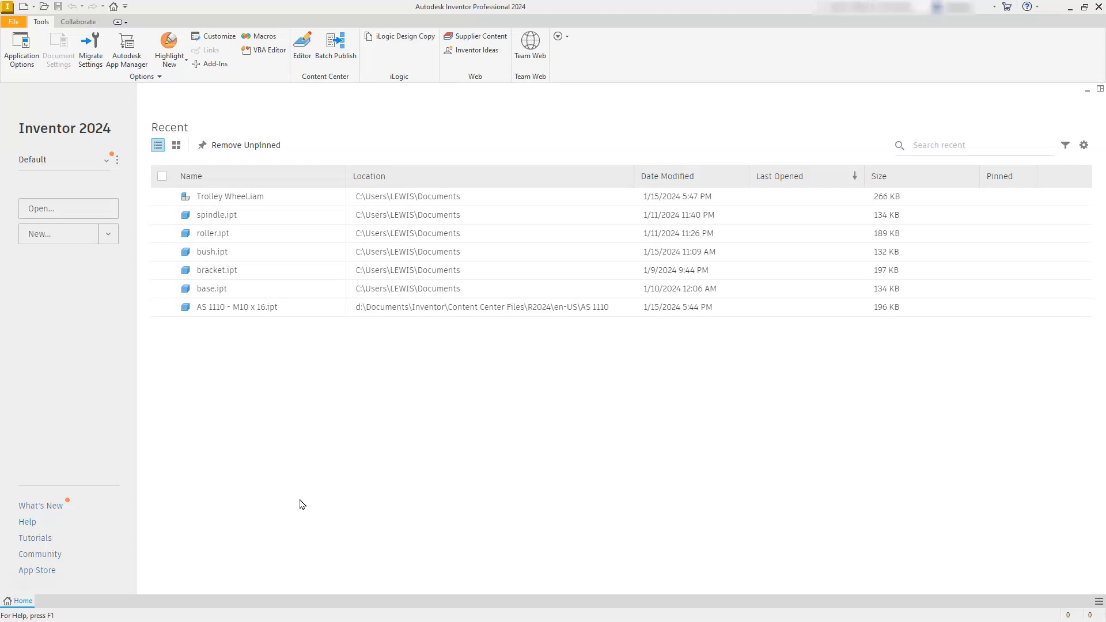
- Start creating a new single-user project from the new-file project settings
click(306, 530)
click(55, 237)
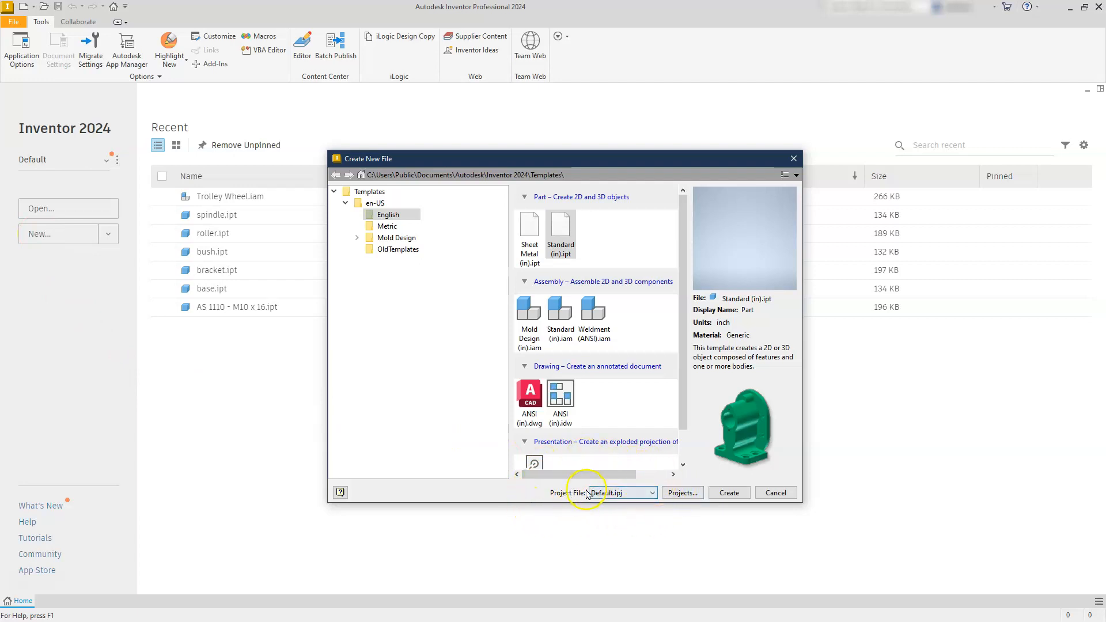
click(681, 493)
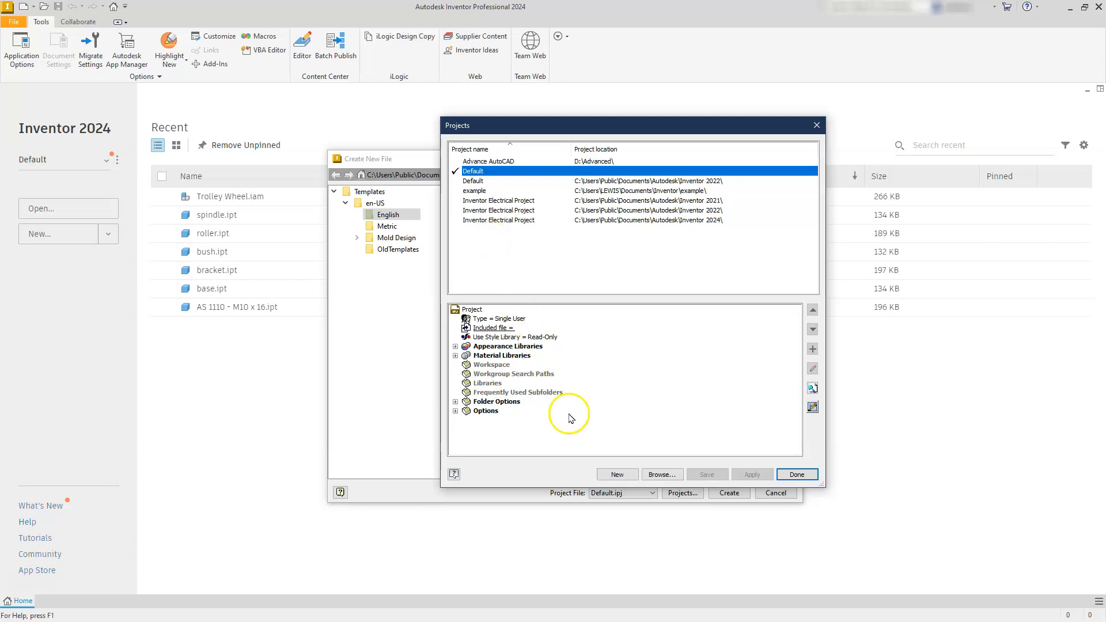
click(615, 476)
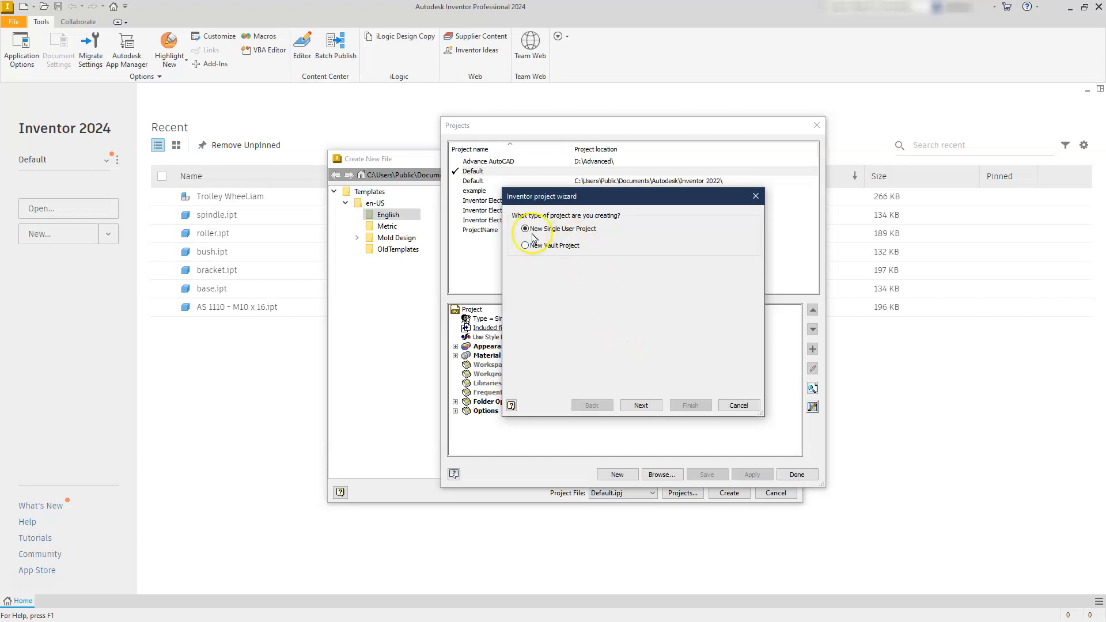
click(639, 405)
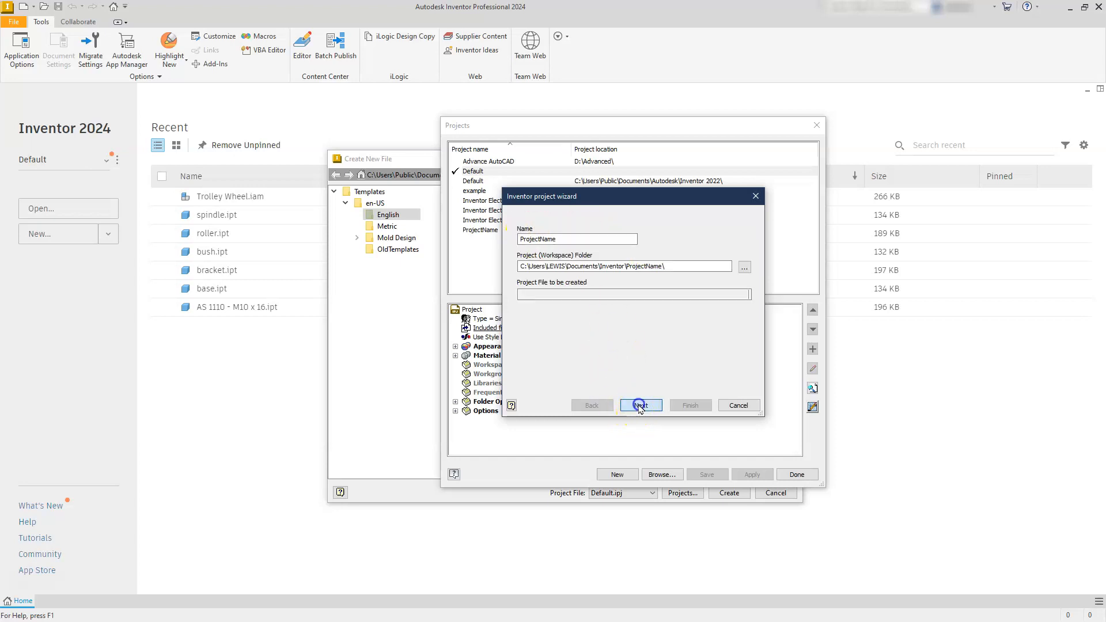
- Name the new project Cooktop
drag(556, 239, 500, 238)
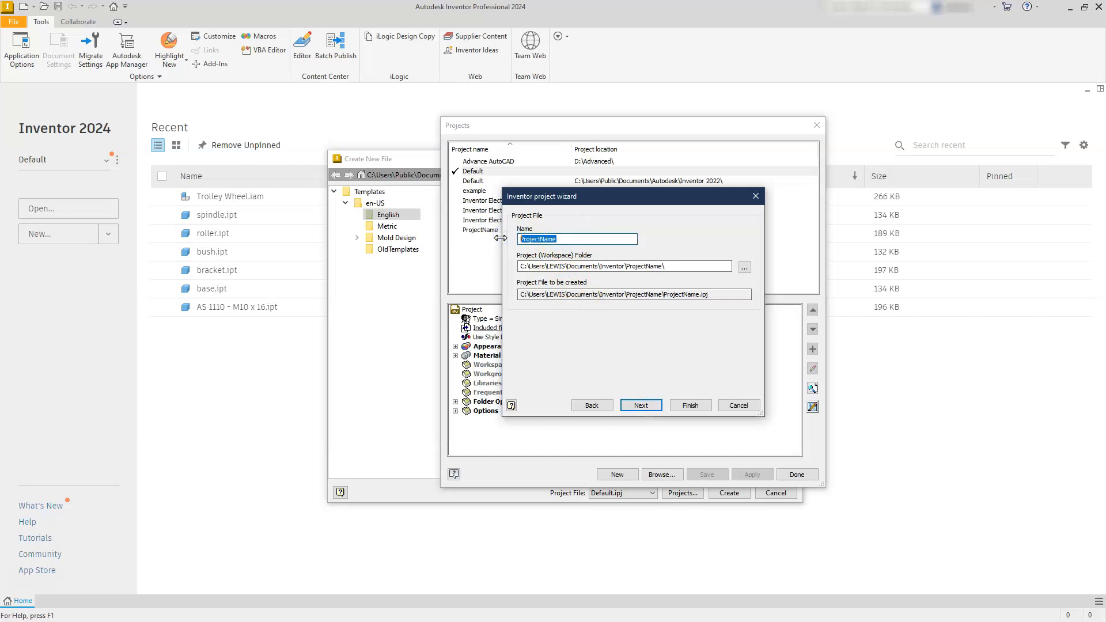
text(Ckk)
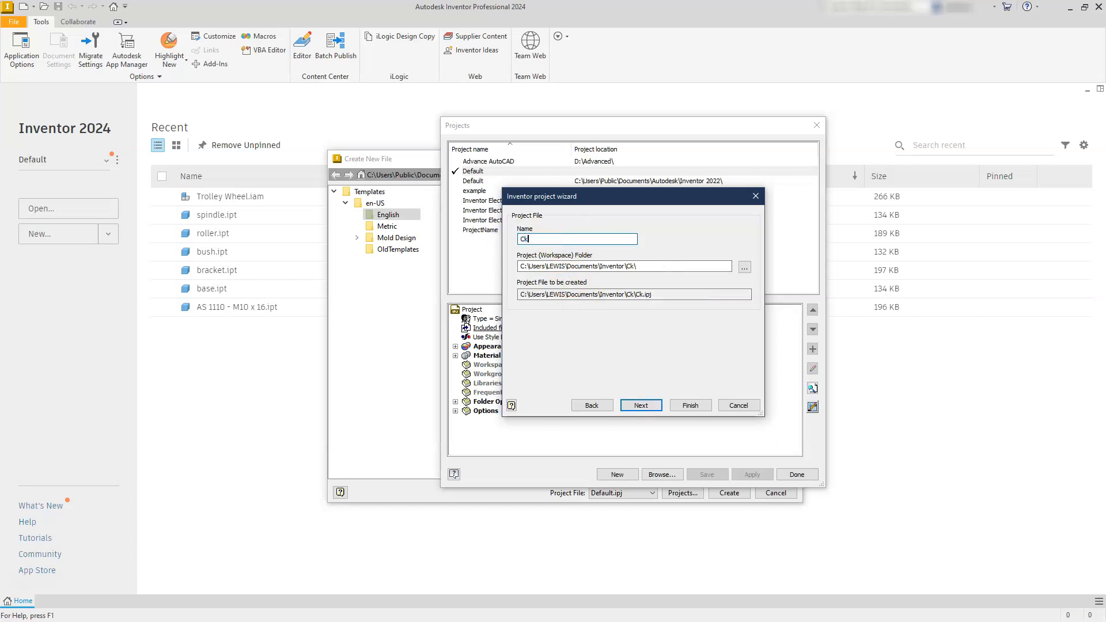
key(BackSpace)
key(BackSpace)
text(ooktop)
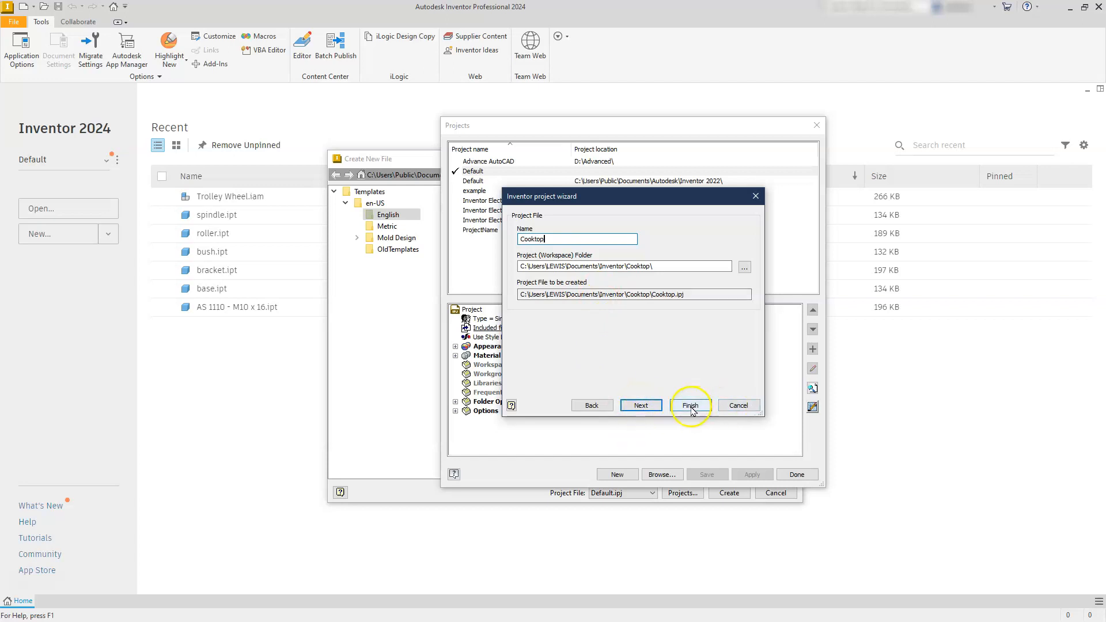
- Finish the Cooktop project without adding libraries, allow its folder to be created, and close the project list
click(654, 408)
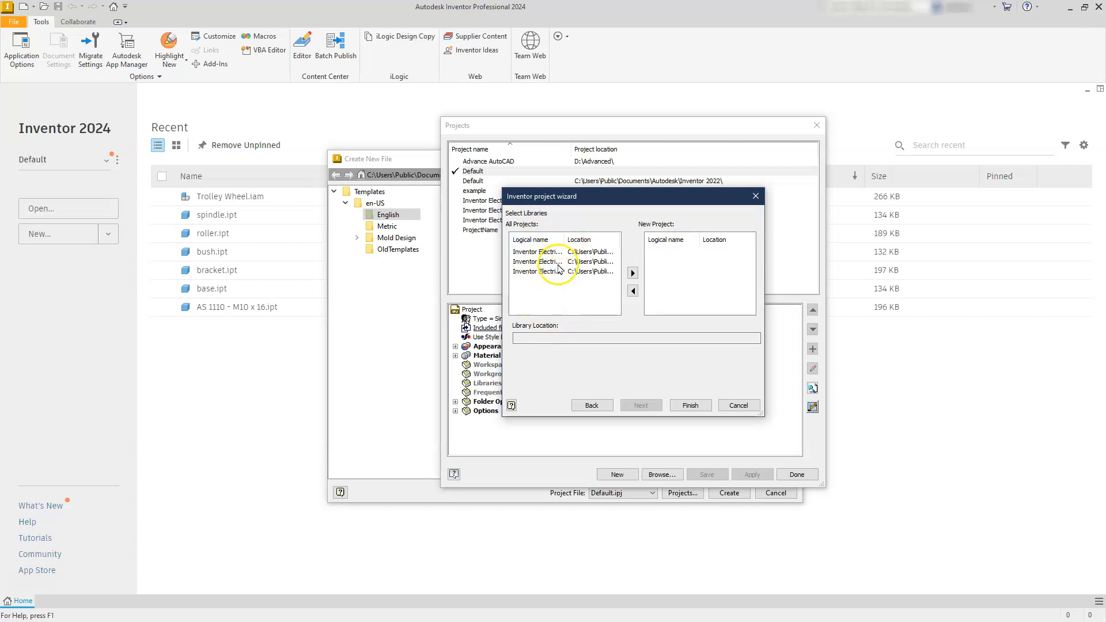
drag(566, 237, 590, 242)
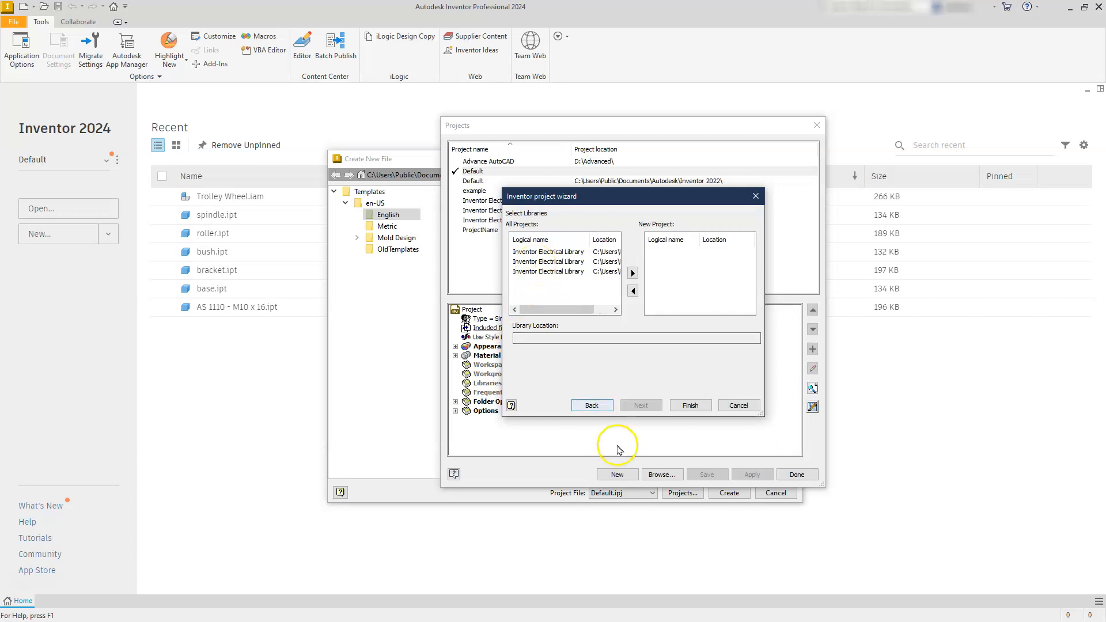
click(689, 405)
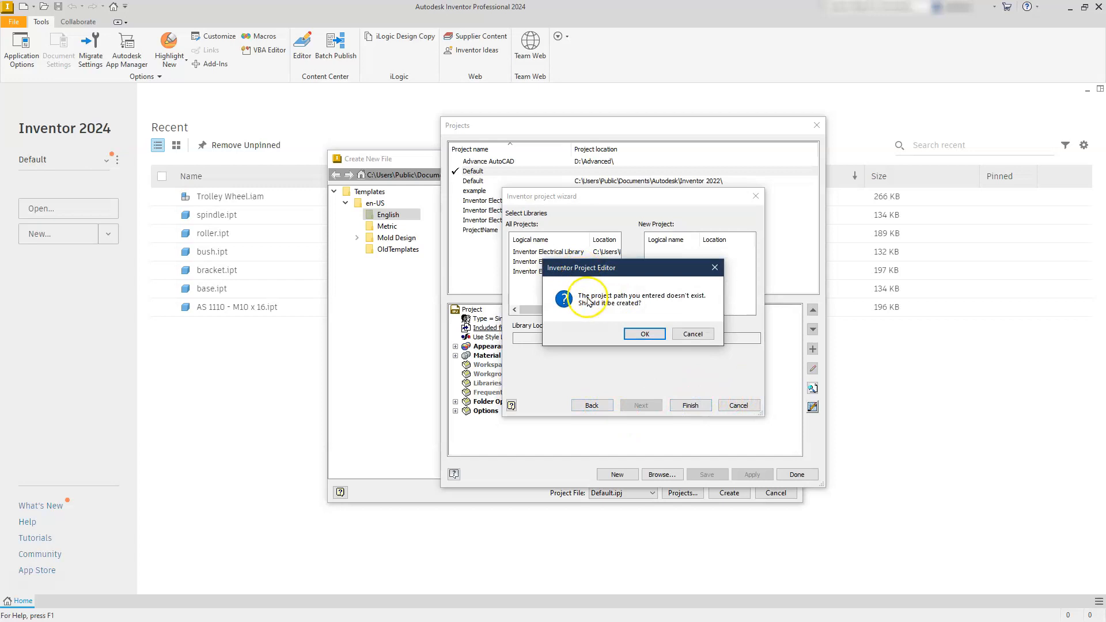
click(645, 334)
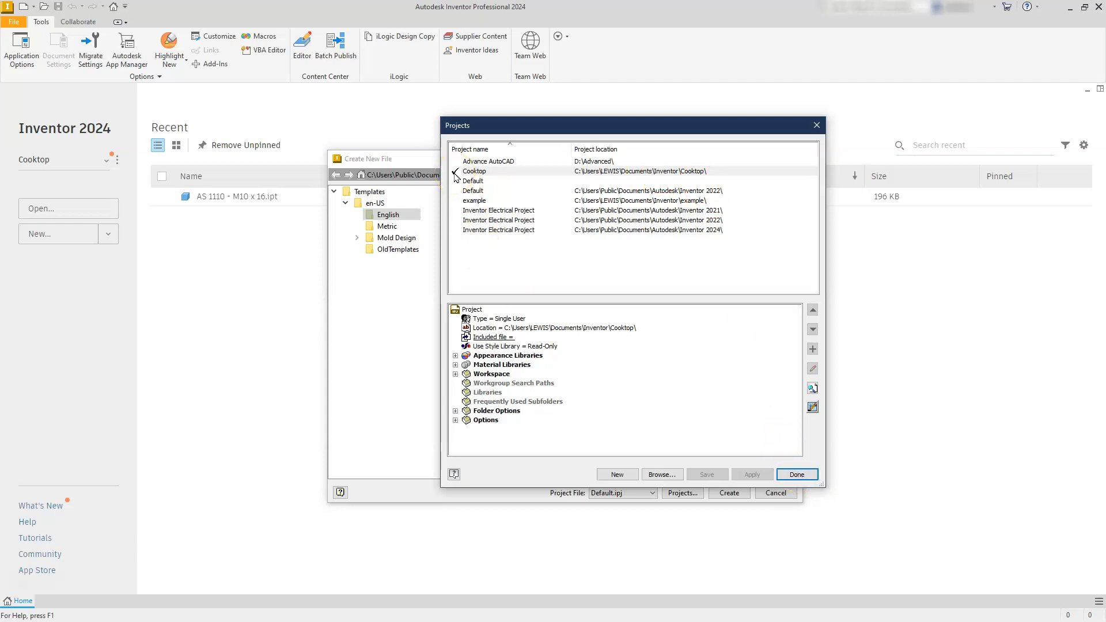
click(797, 474)
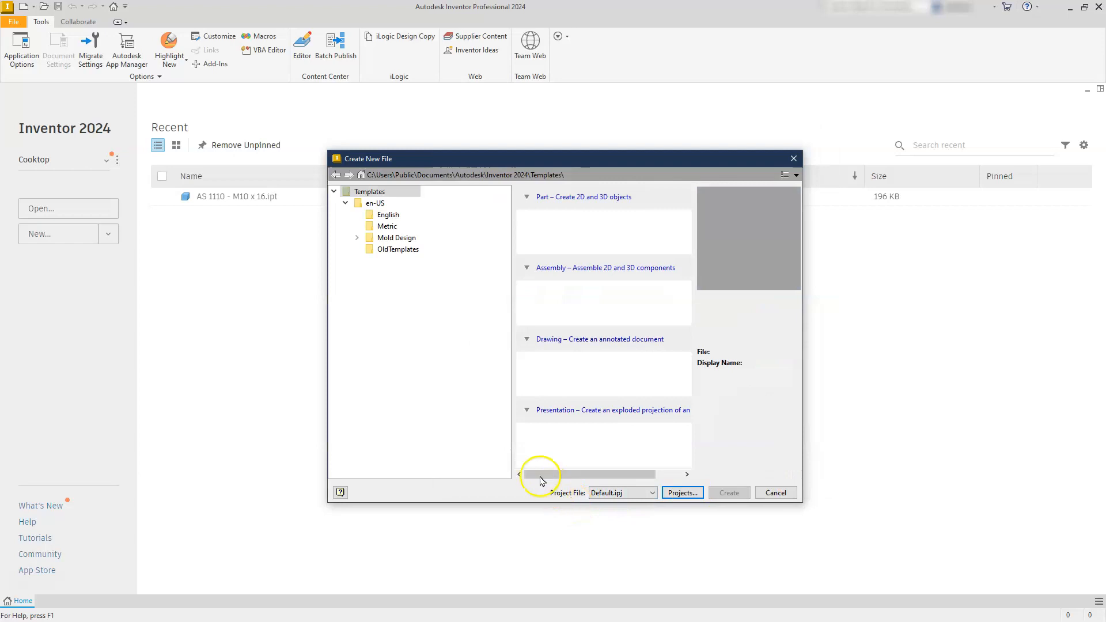
- Create a new part from the Metric template Standard (mm).ipt
click(380, 226)
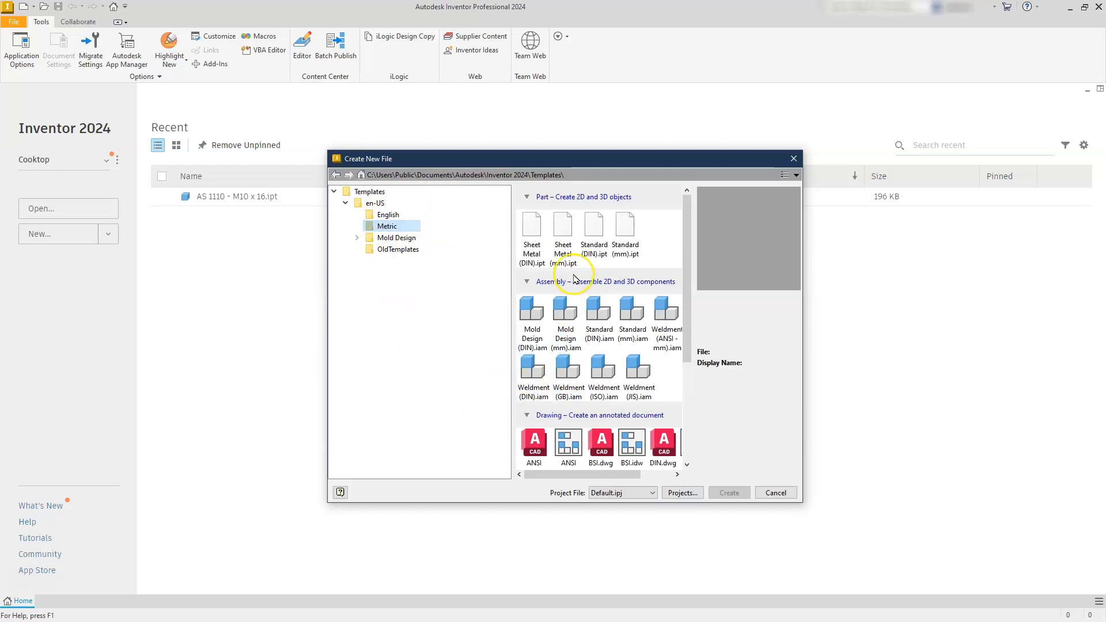
scroll(596, 322, down, 4)
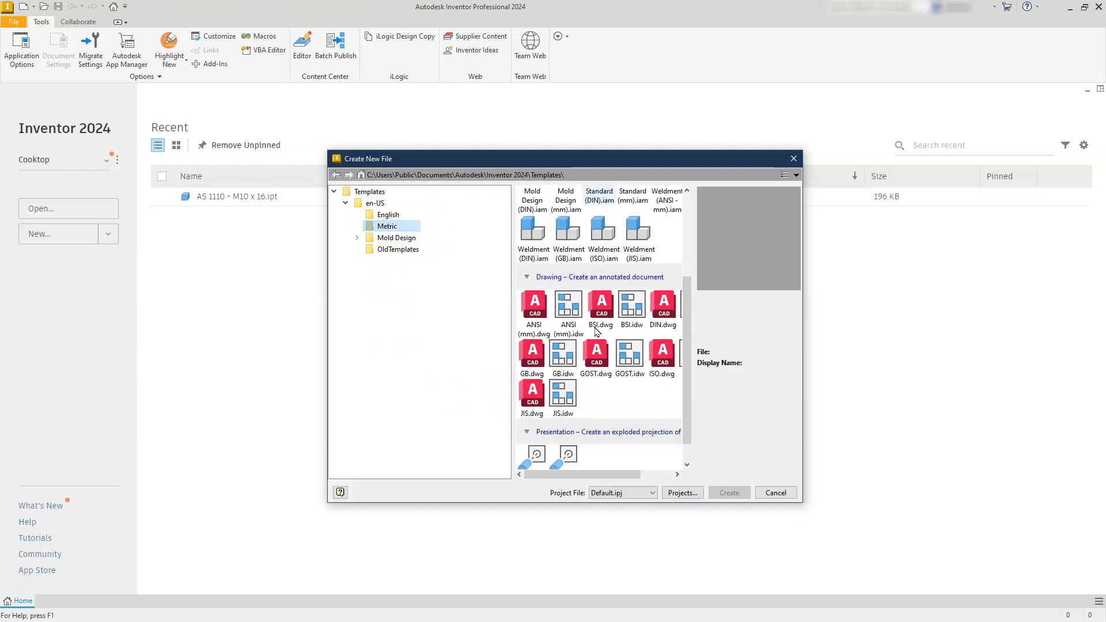
scroll(596, 331, up, 4)
click(625, 255)
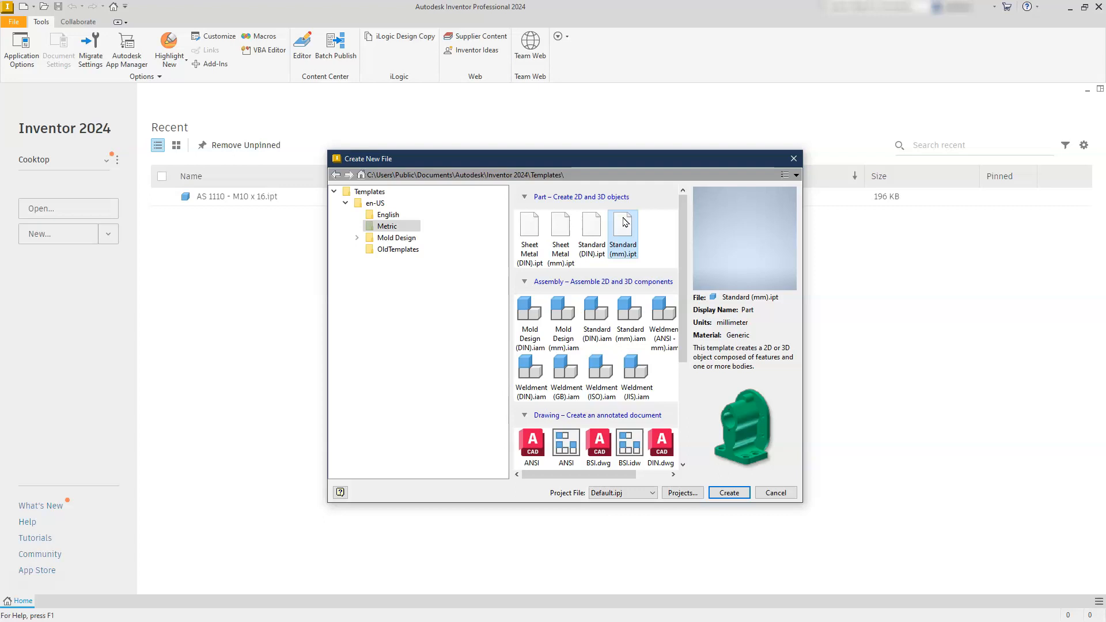
click(739, 493)
click(727, 493)
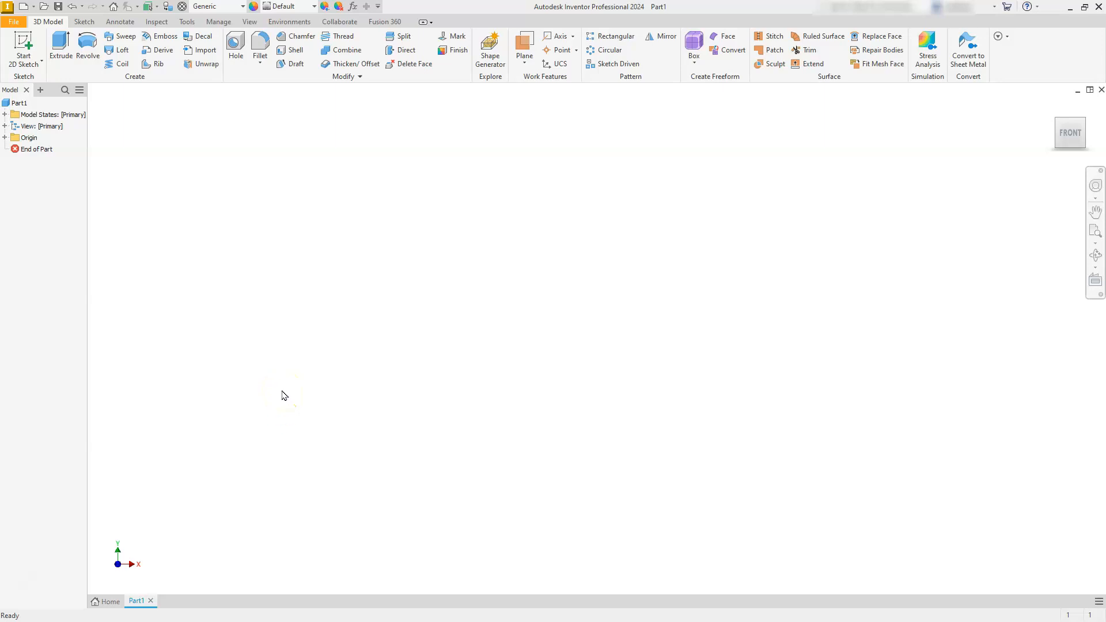
- Start a sketch on the XY plane and draw a horizontal line about 24 mm rightward from the vertical axis below the origin, and a vertical line about 3.5 mm up
click(22, 42)
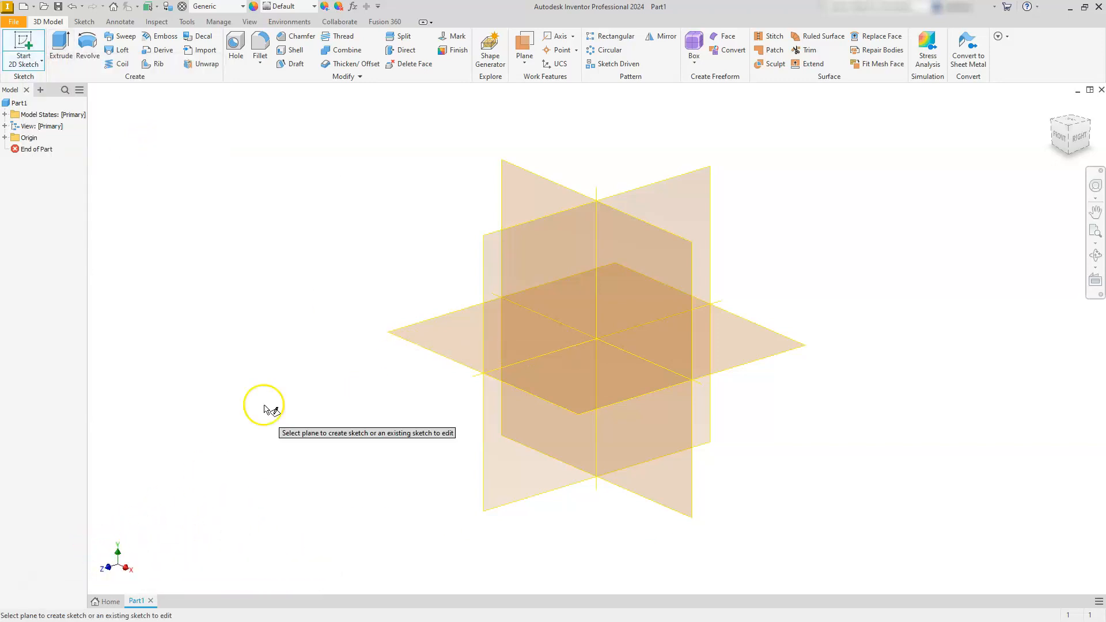
click(512, 172)
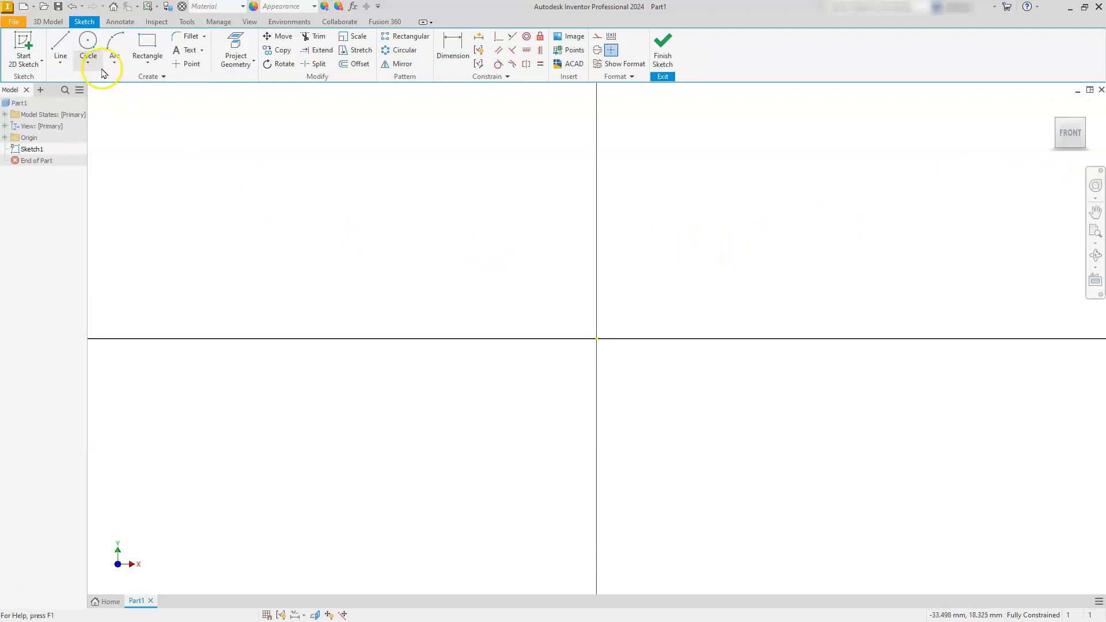
click(60, 46)
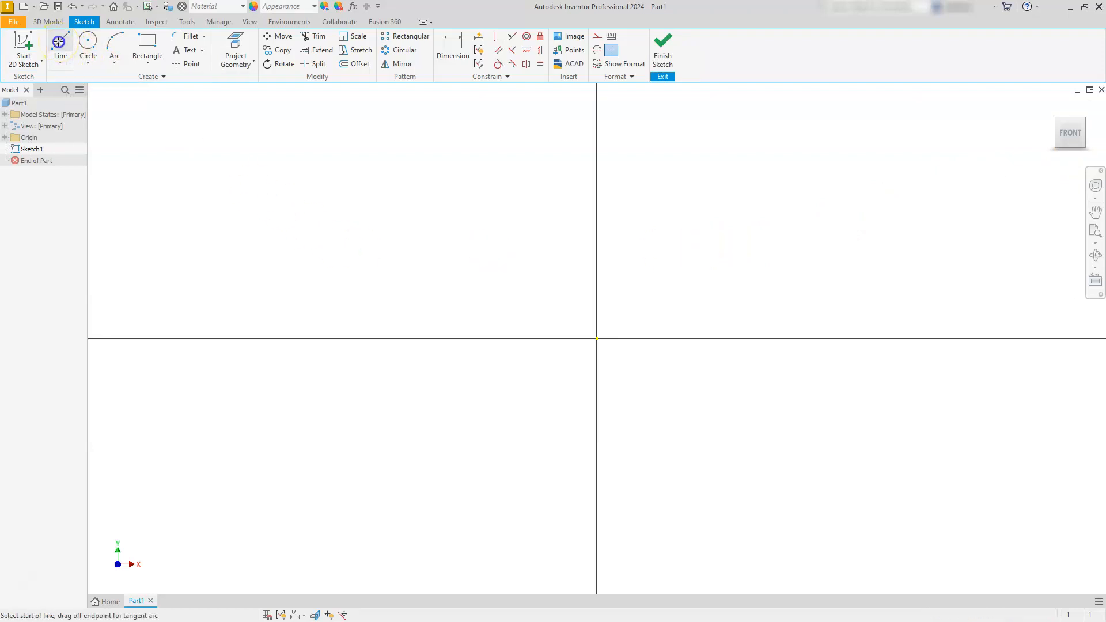
click(596, 451)
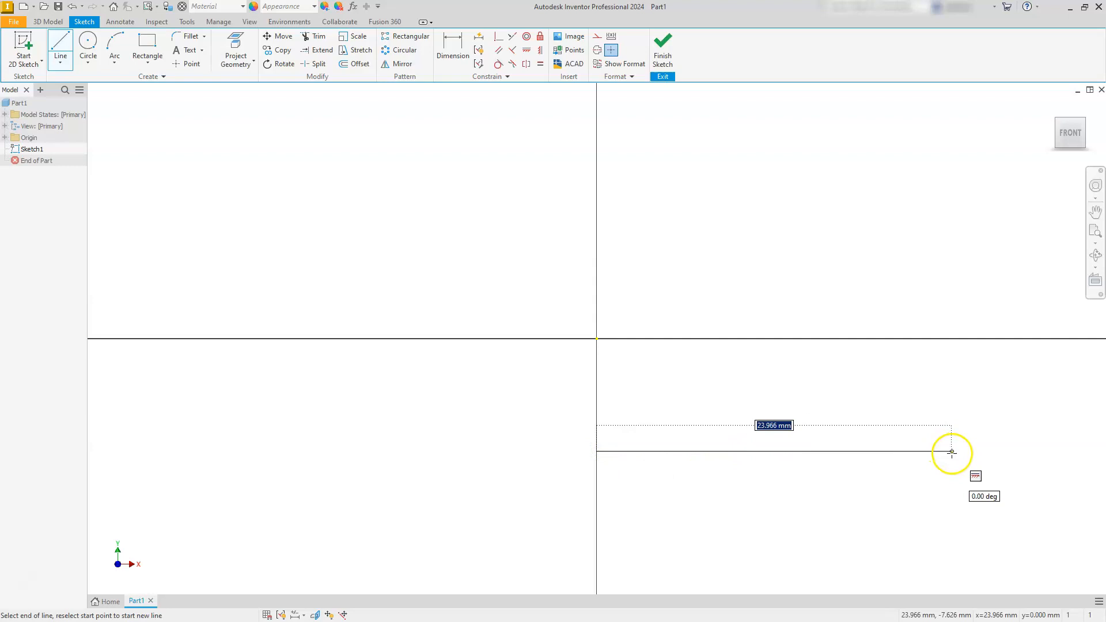
click(952, 451)
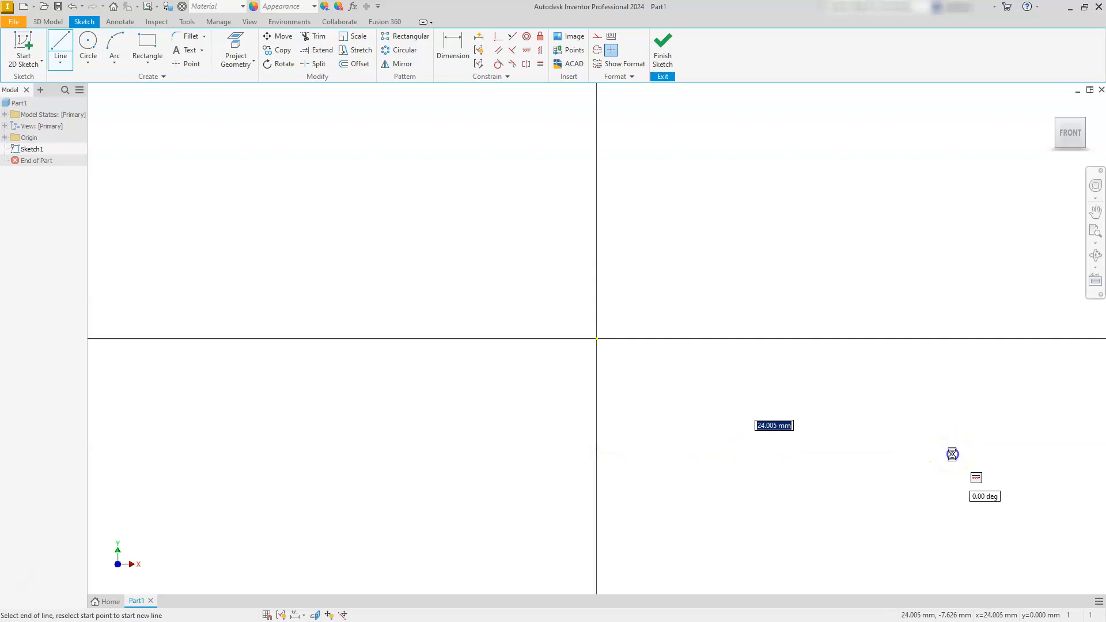
click(951, 400)
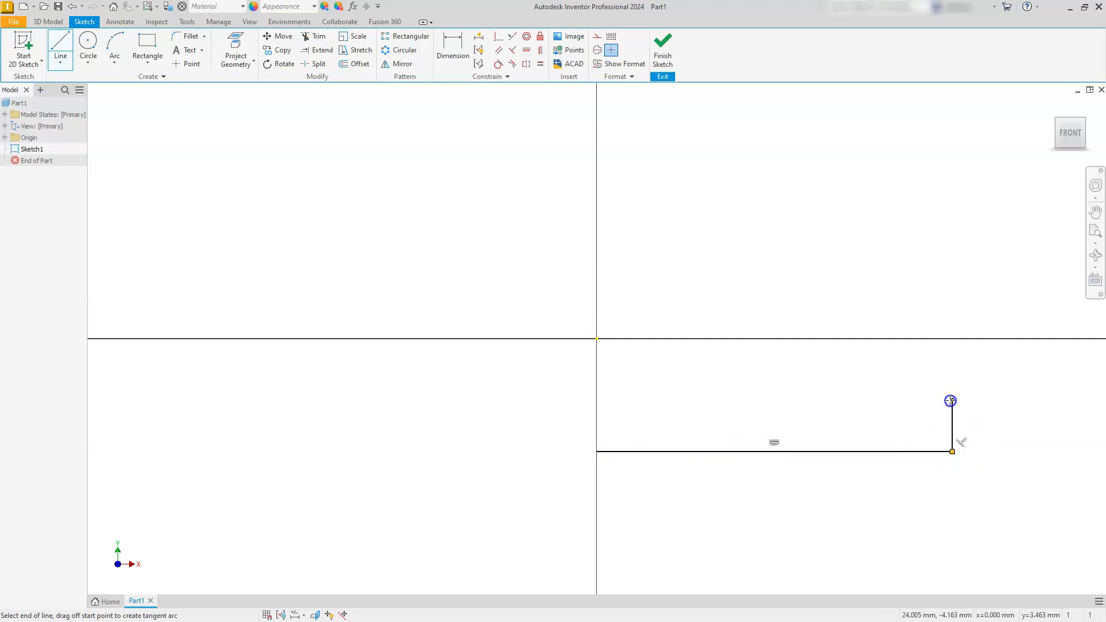
- Continue the profile with a 5.7 mm leftward line, an upward slope, a 12.6 mm leftward line, a 5.5 mm drop, and a line to the right edge, all lengths about
click(867, 400)
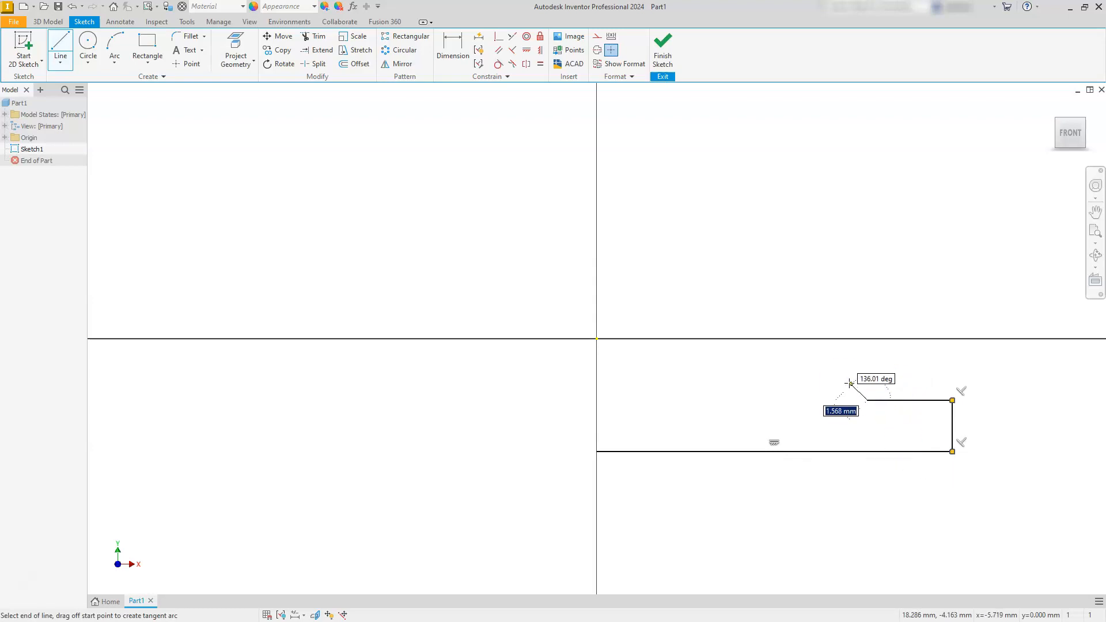
click(804, 356)
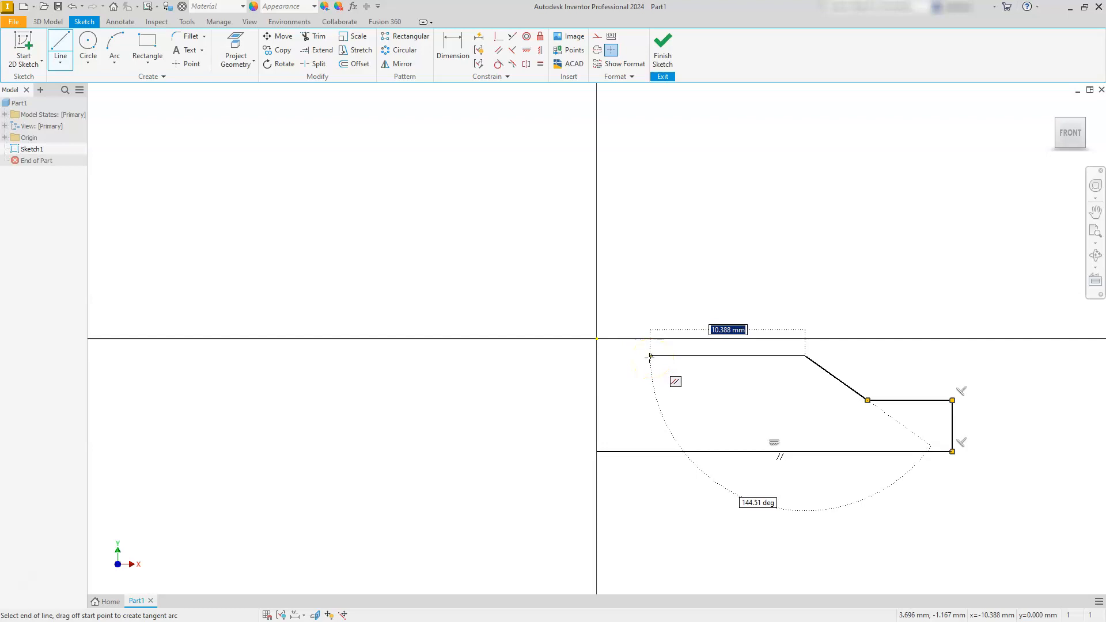
click(617, 358)
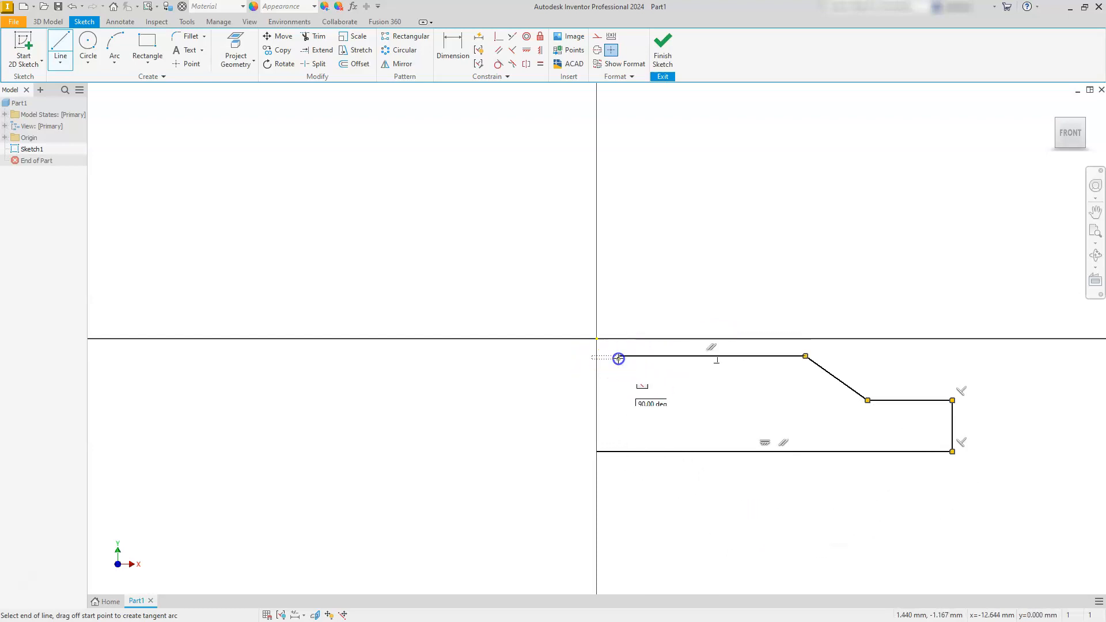
click(616, 437)
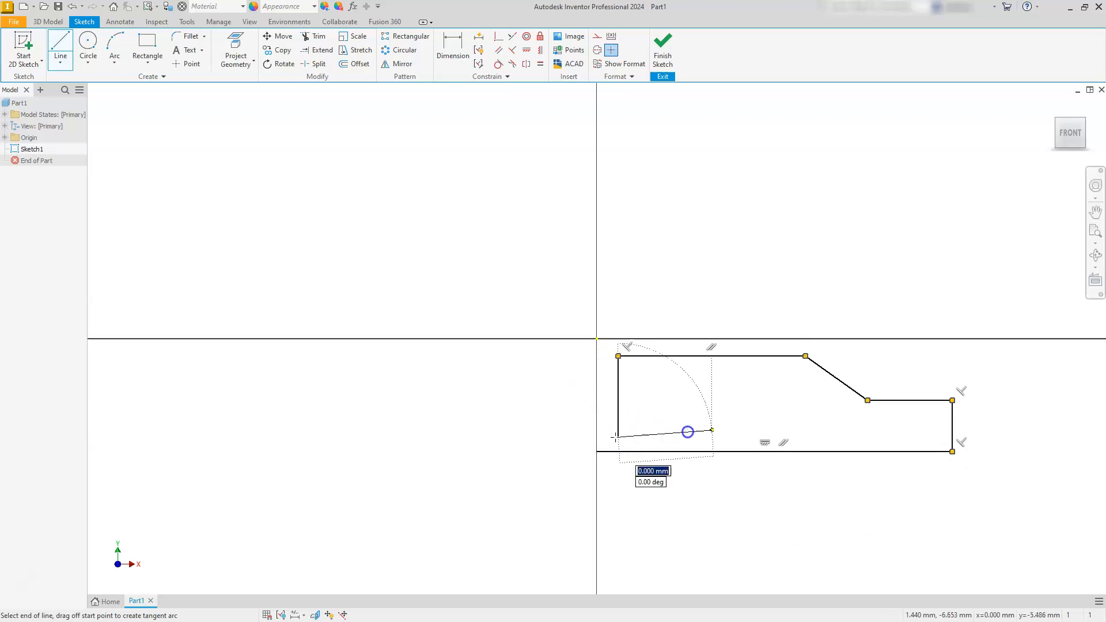
click(952, 438)
key(Escape)
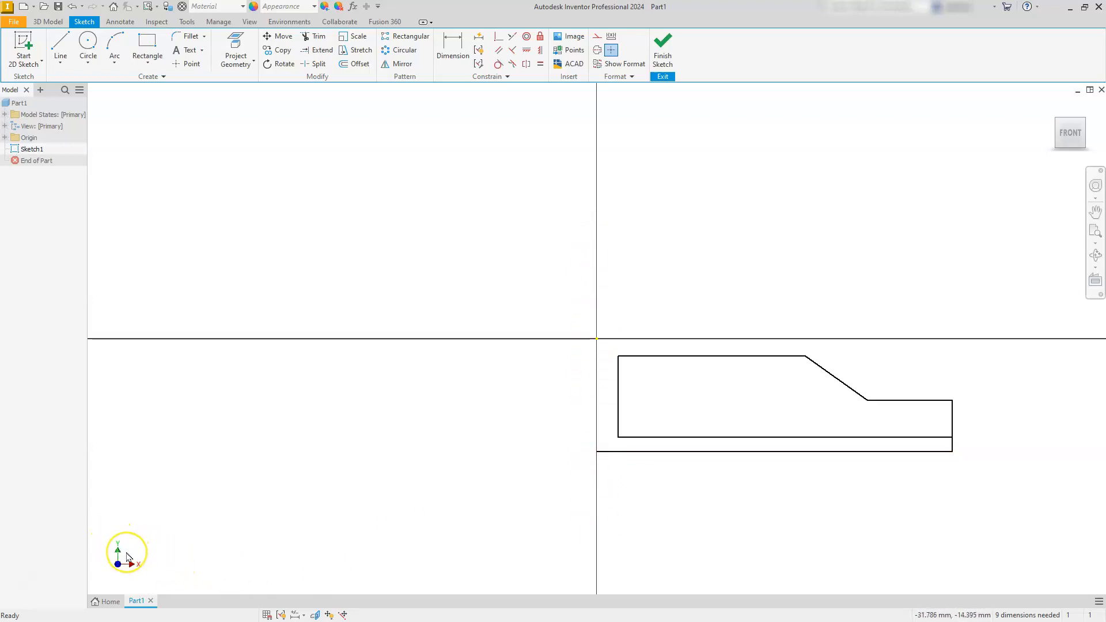
- Project the origin's Y axis into the sketch and convert the projected line to a centerline
click(236, 43)
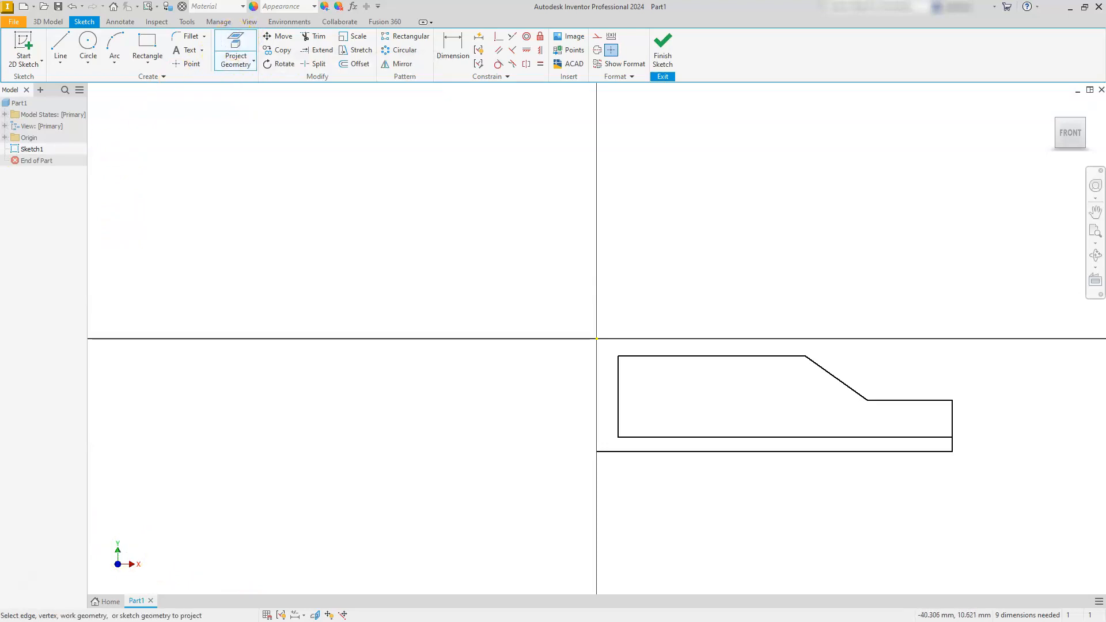
click(7, 138)
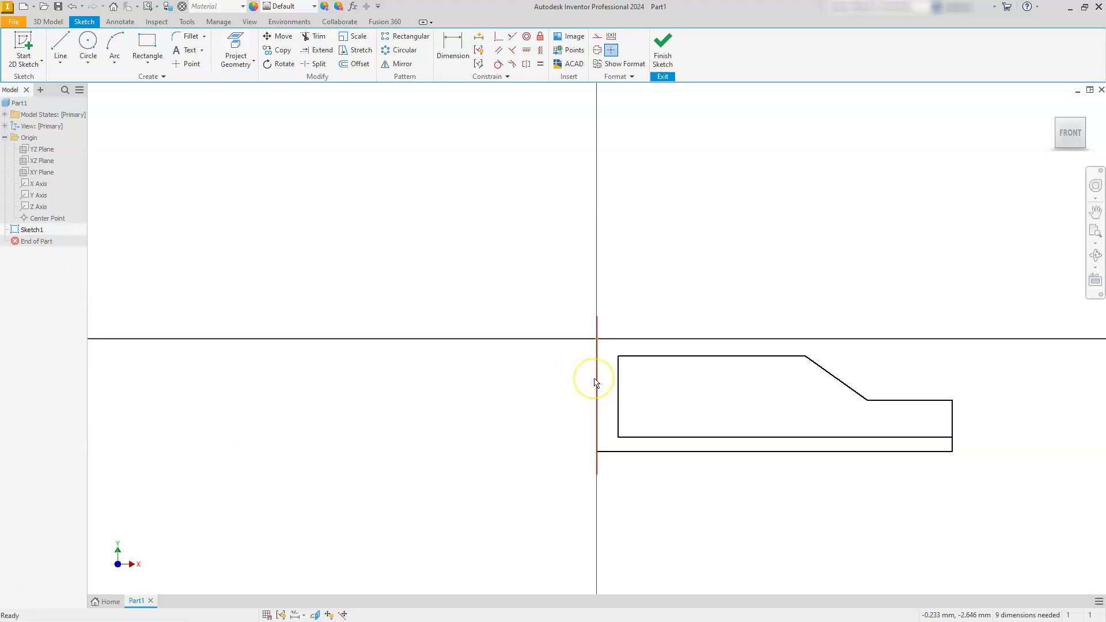
click(596, 401)
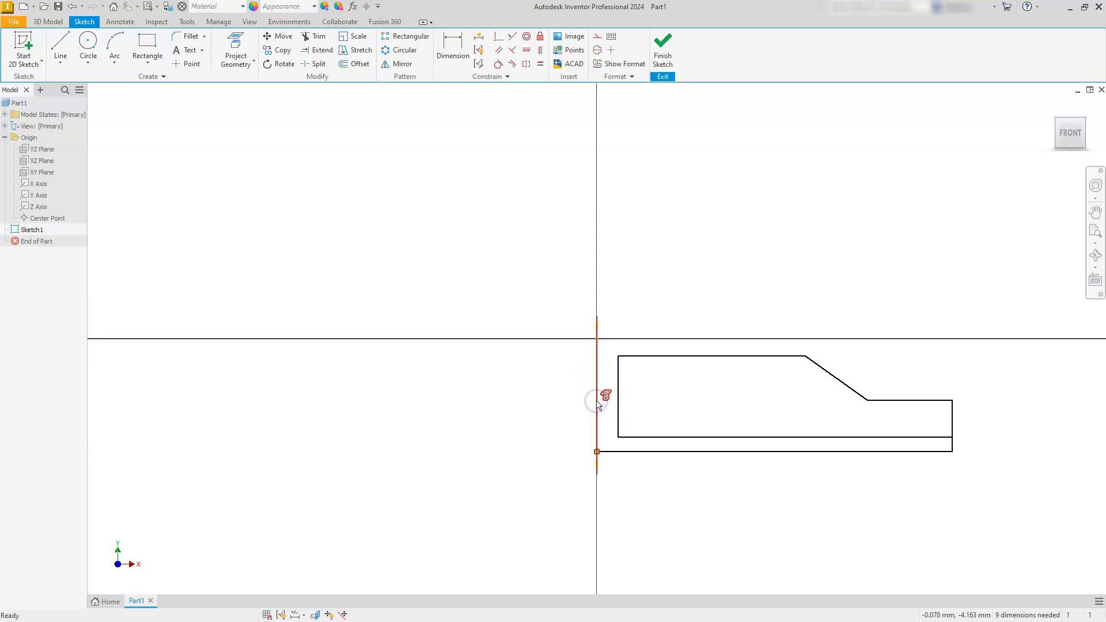
click(602, 41)
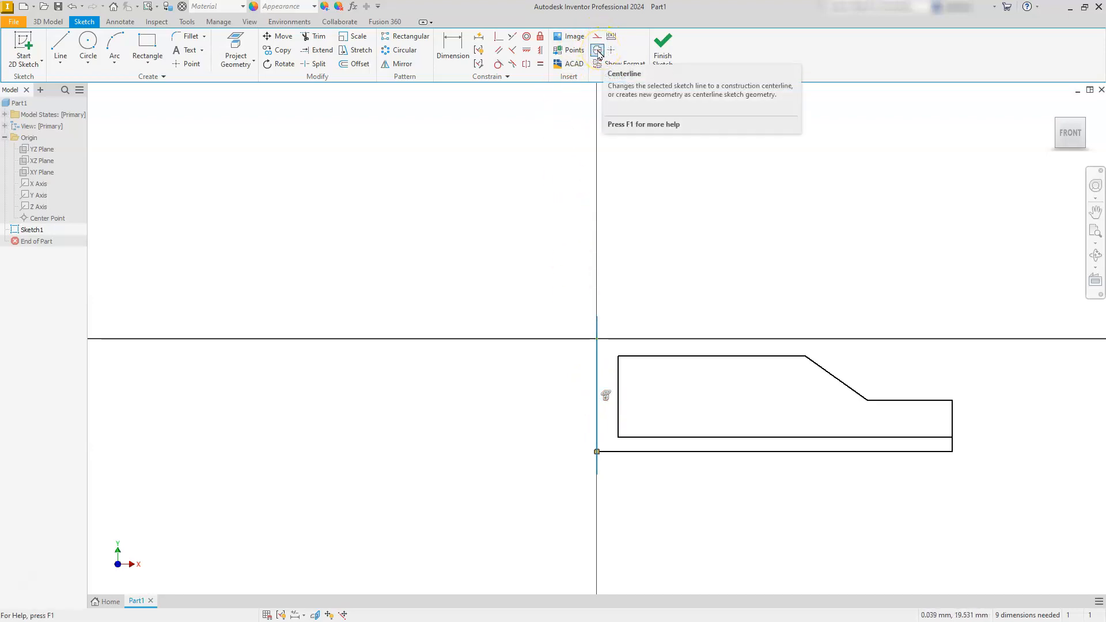
click(599, 53)
click(445, 266)
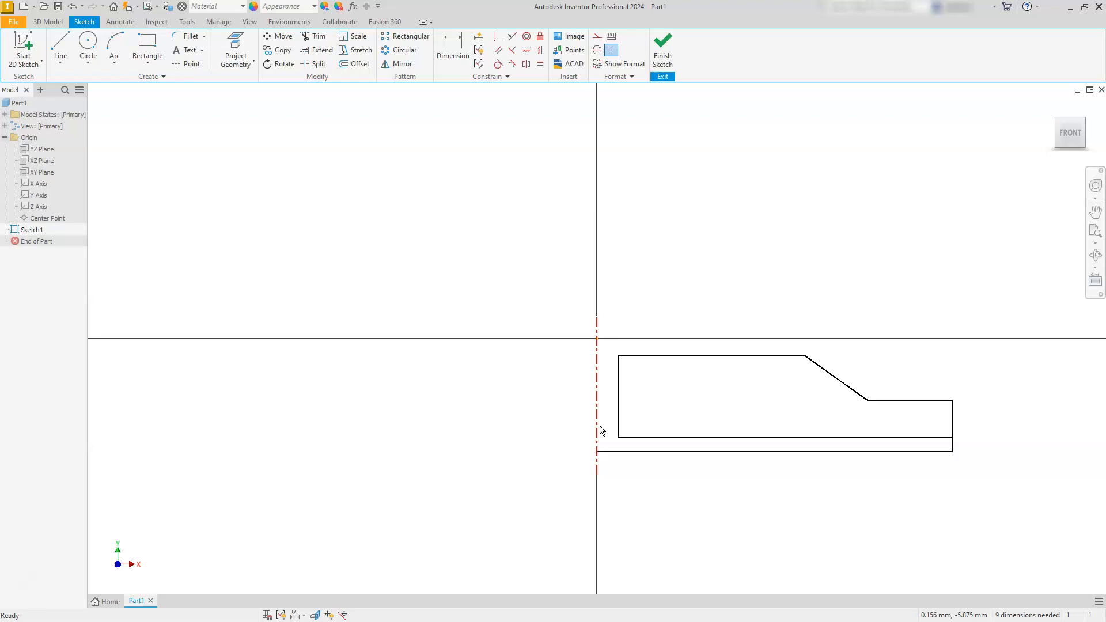
- Dimension the profile's outer right edge as a diameter about the centerline and set it to 55.6 mm
click(598, 425)
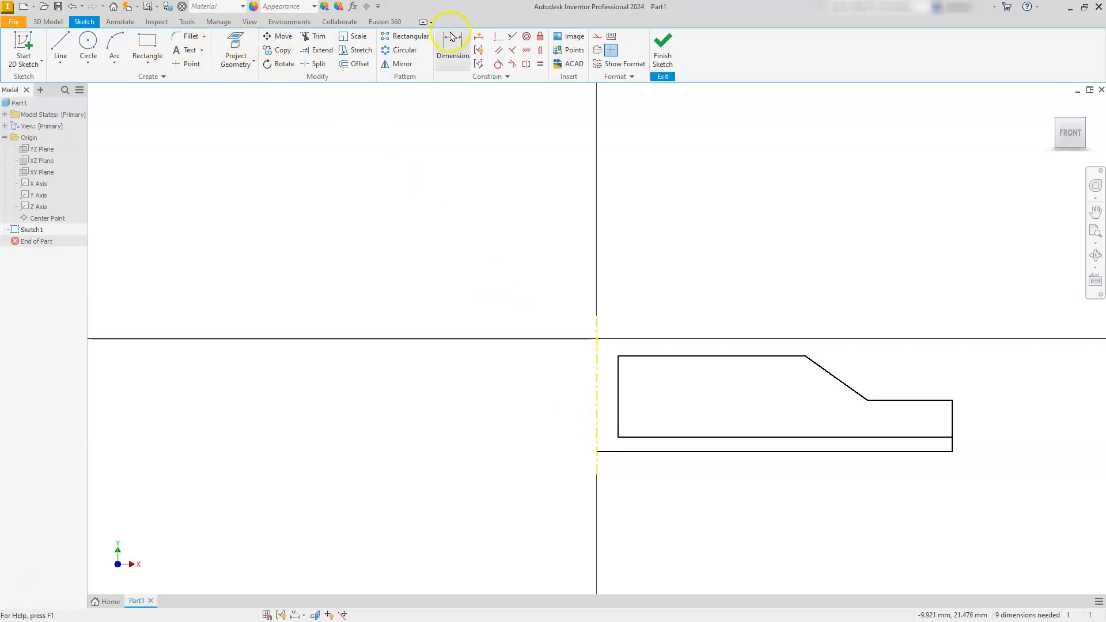
click(452, 51)
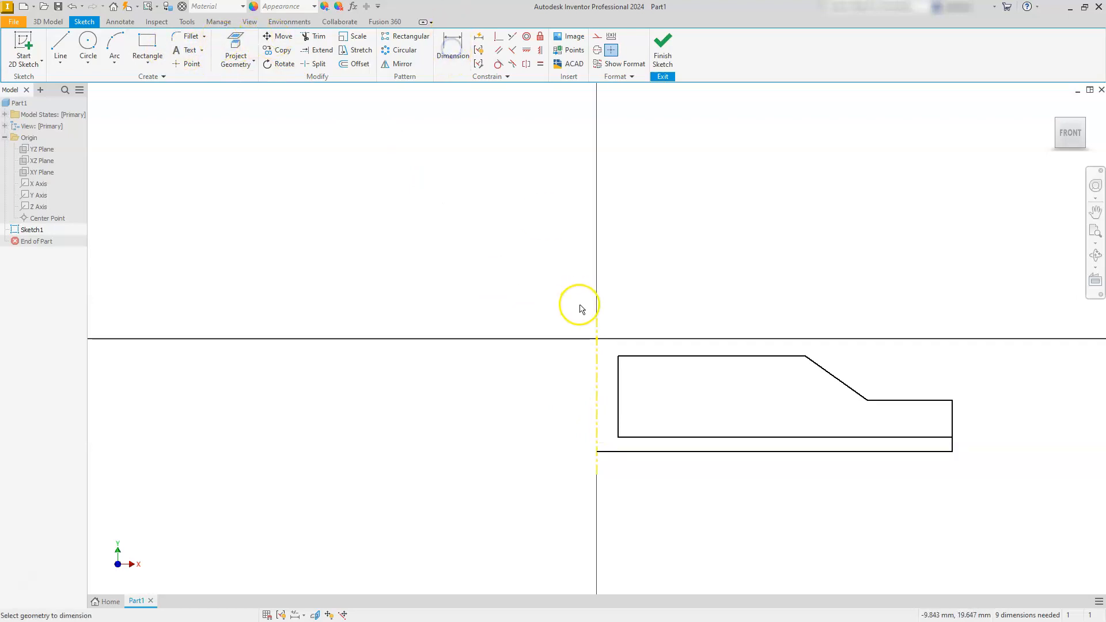
click(596, 332)
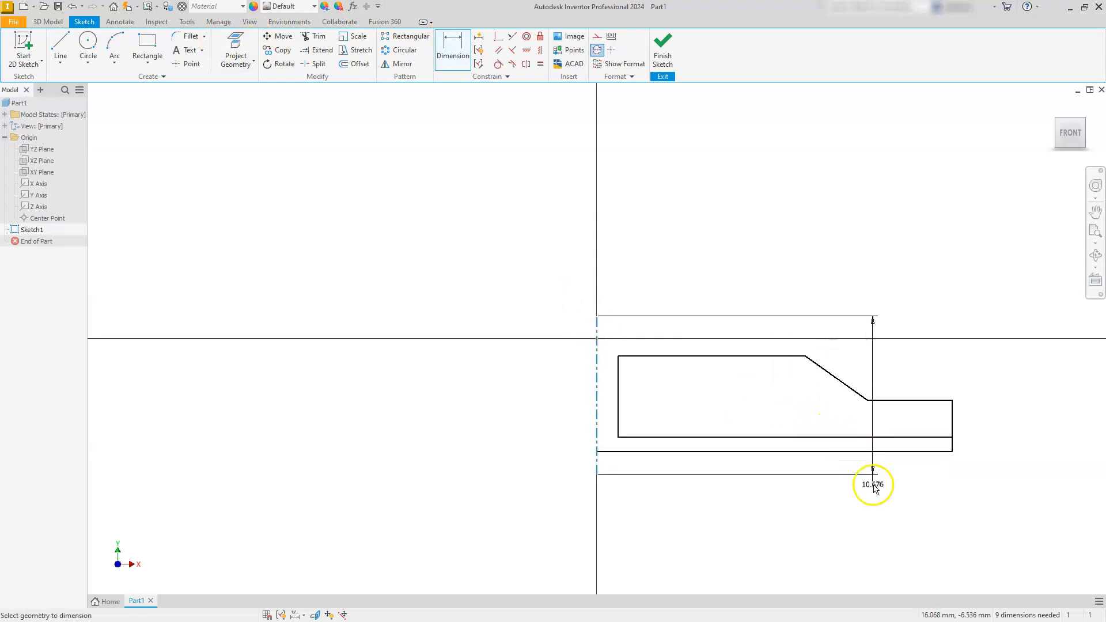
click(956, 416)
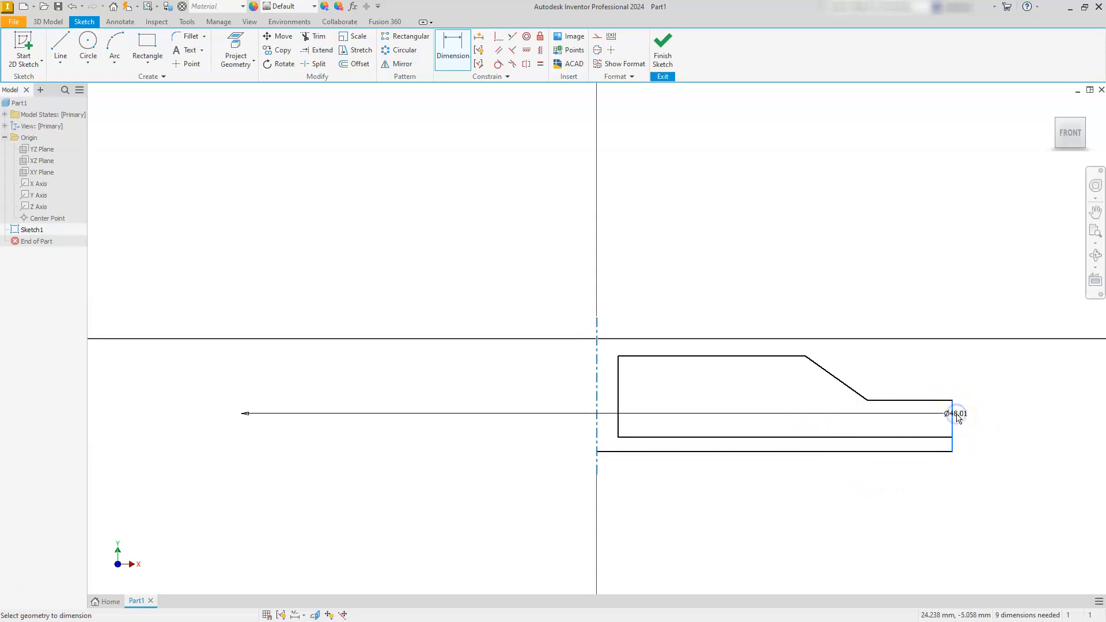
click(664, 129)
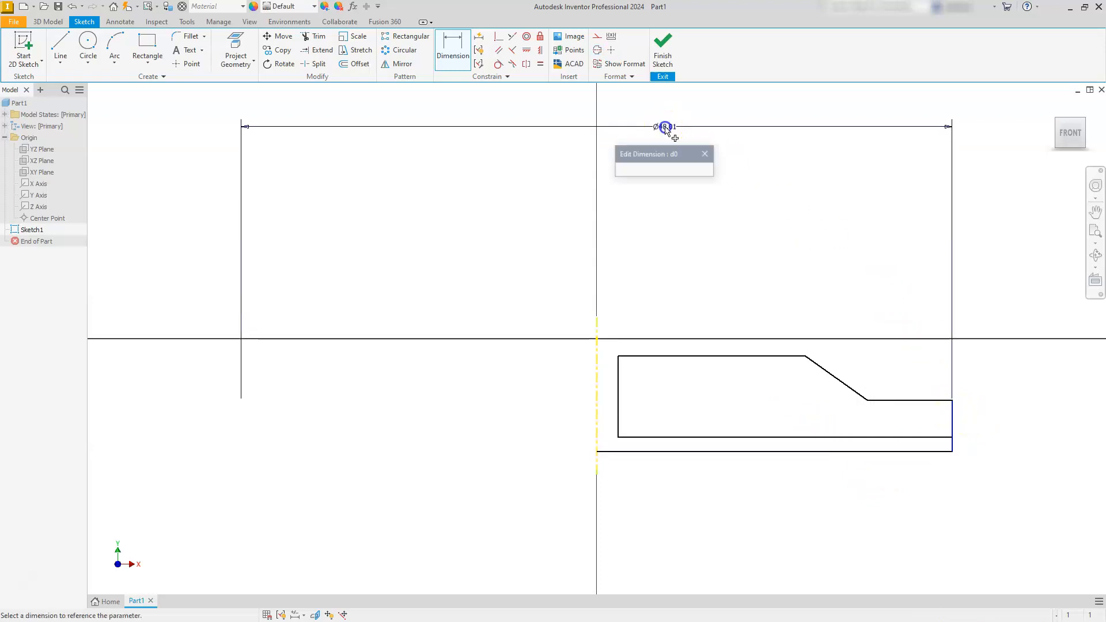
text(55.6)
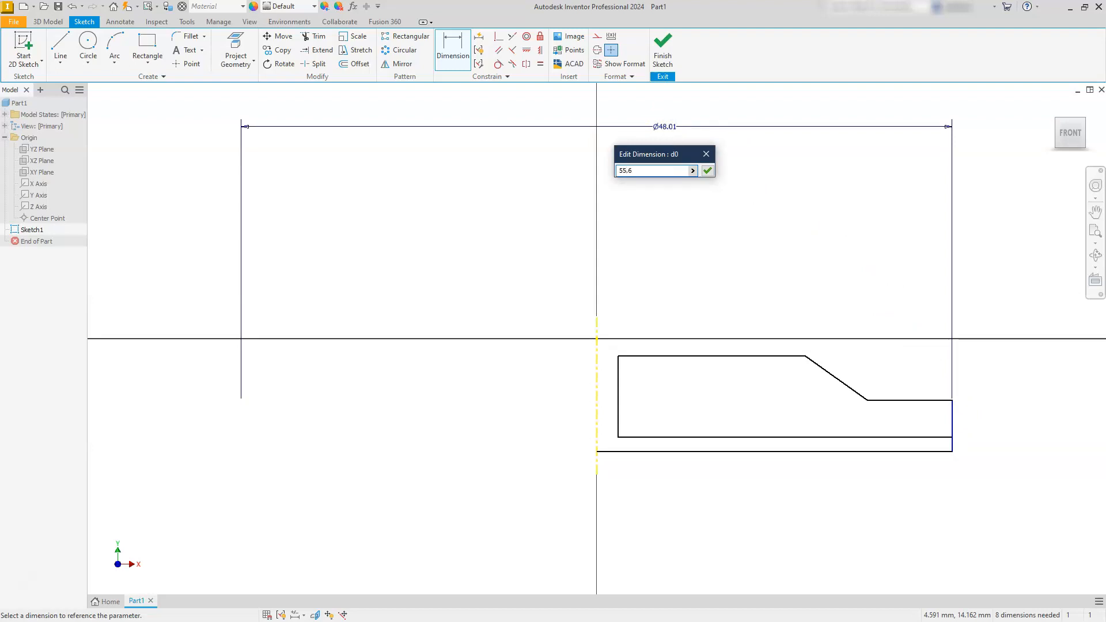
key(Return)
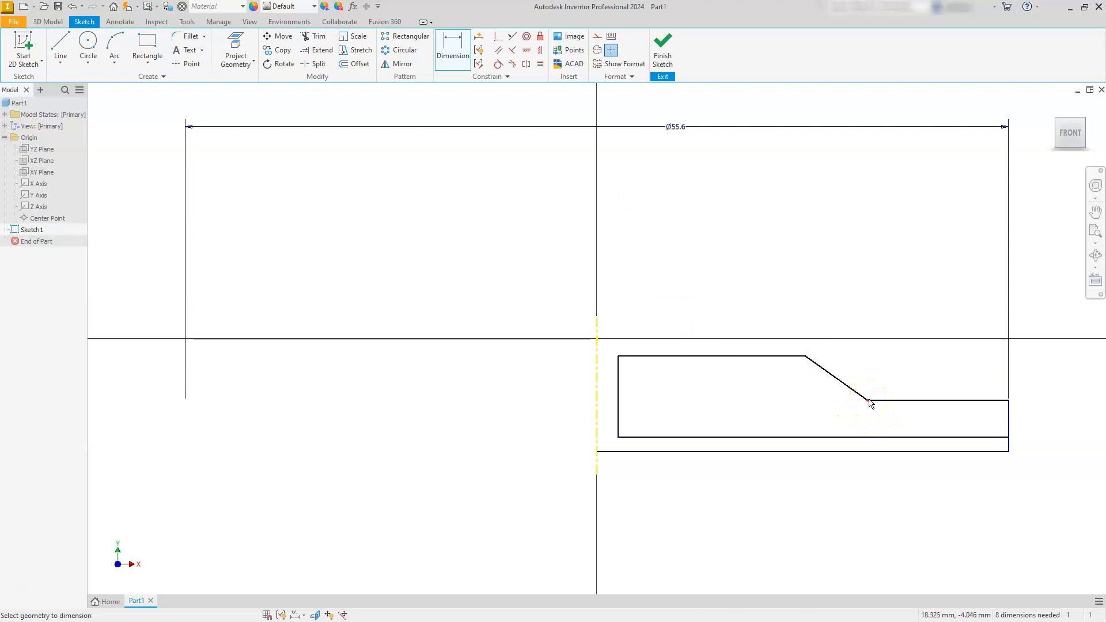
- Dimension the lower end of the sloped line as a diameter about the centerline and set it to 46 mm
click(869, 402)
click(883, 390)
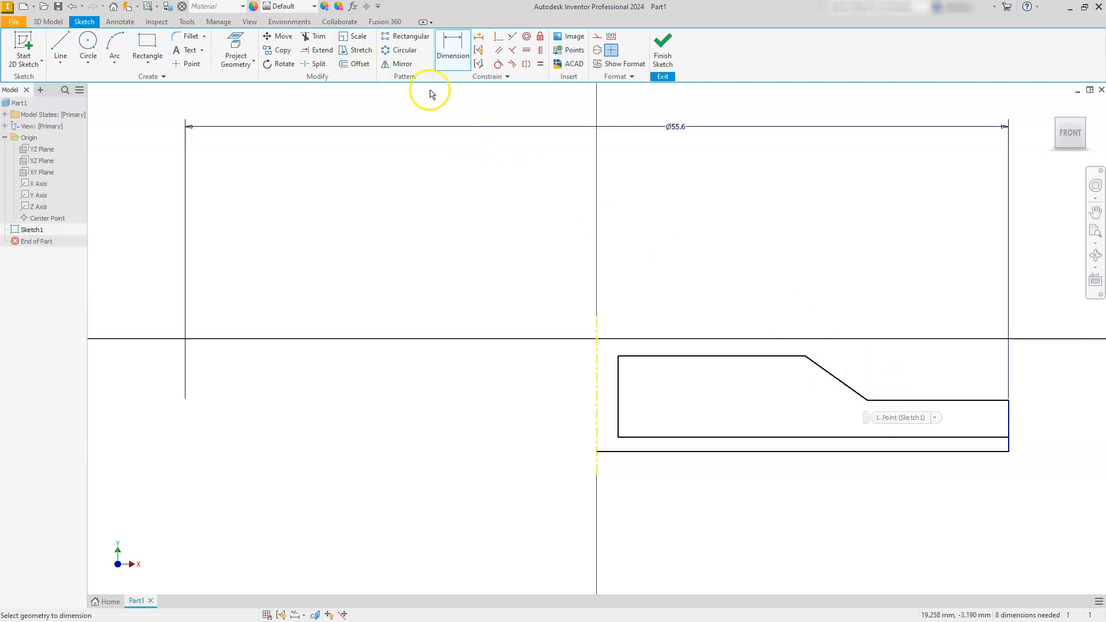
click(455, 50)
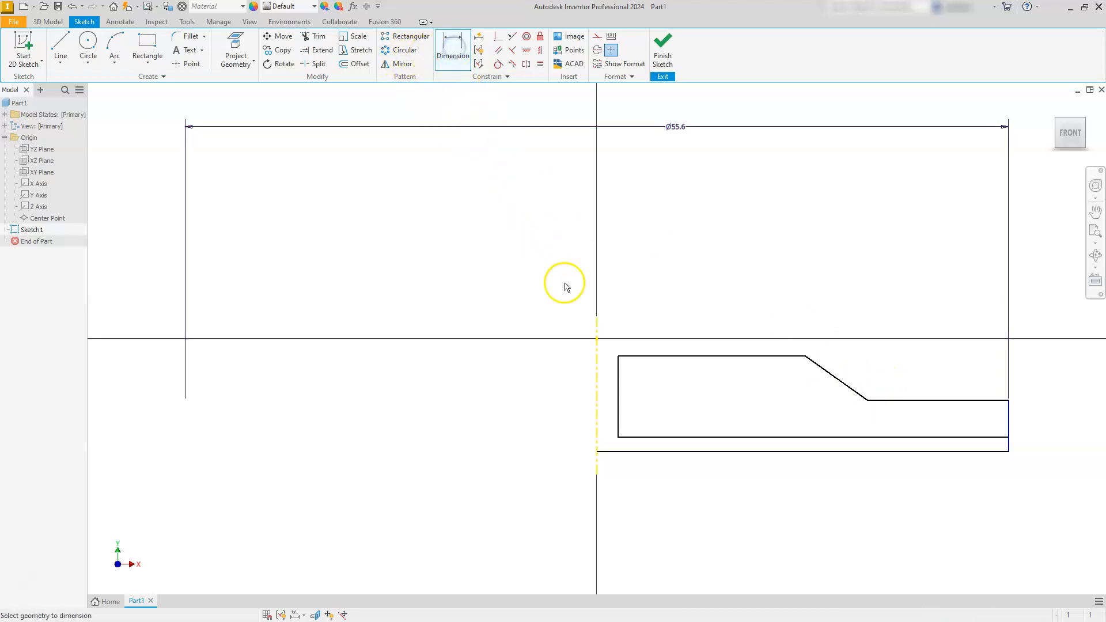
click(597, 334)
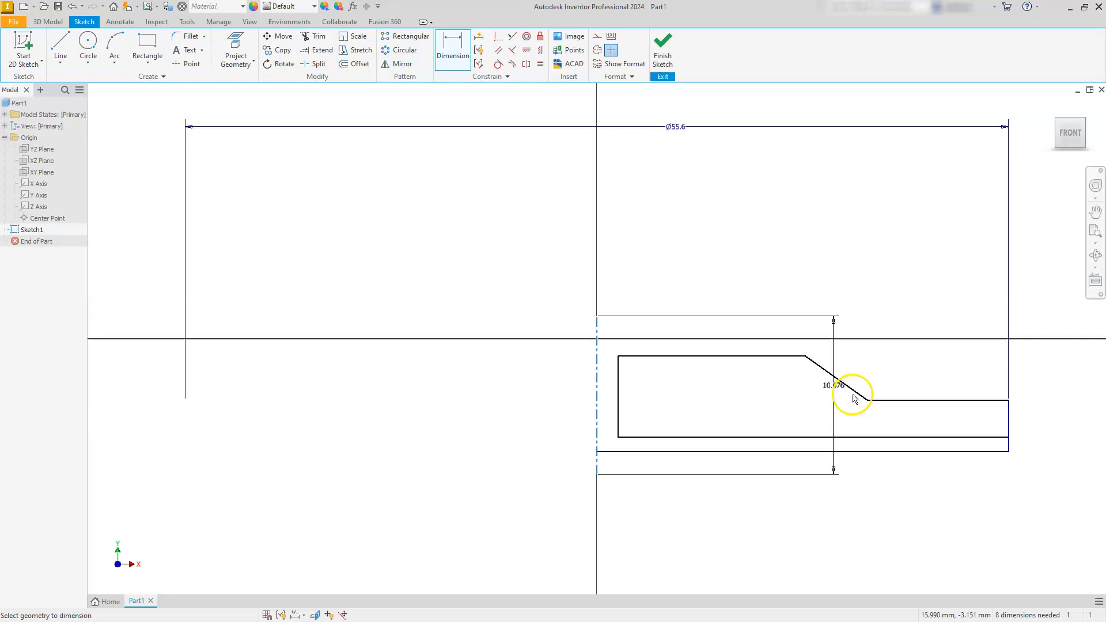
click(869, 399)
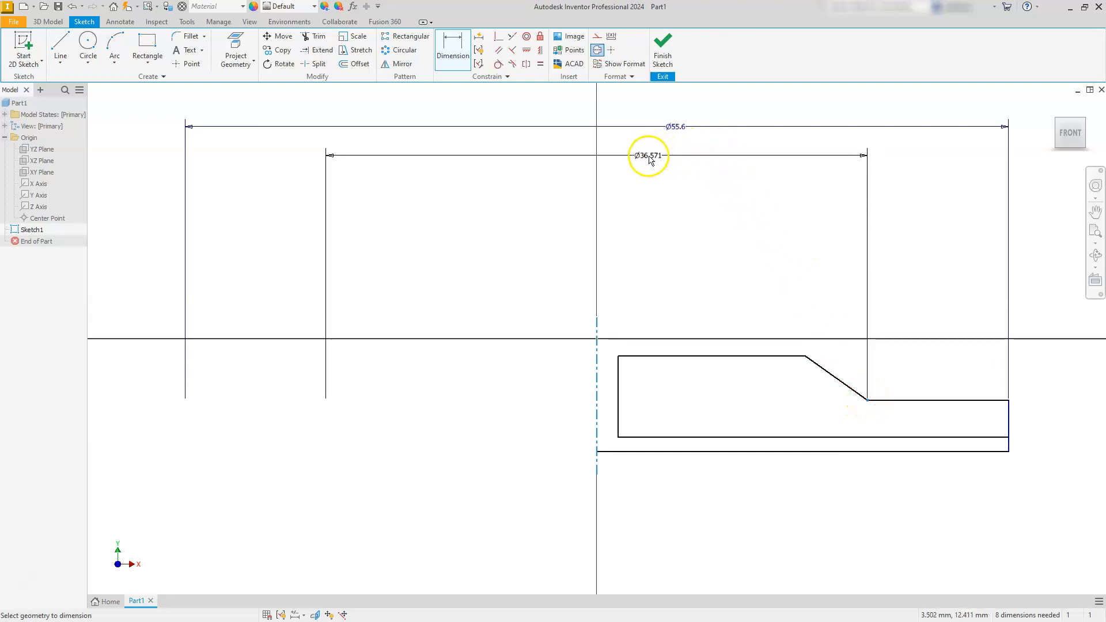
click(645, 163)
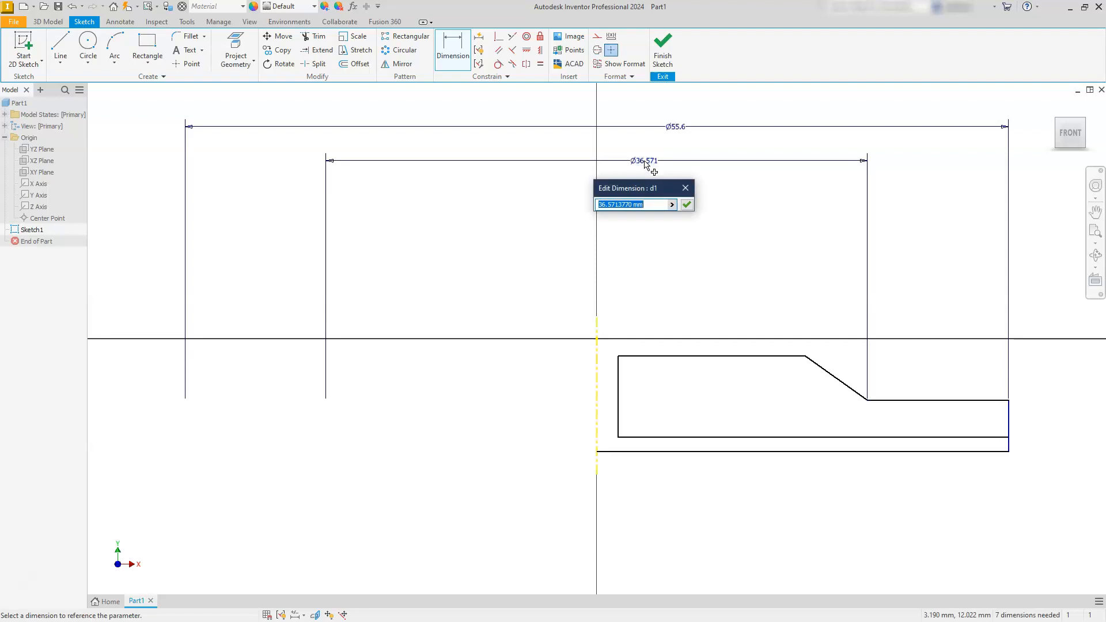
text(46)
key(Return)
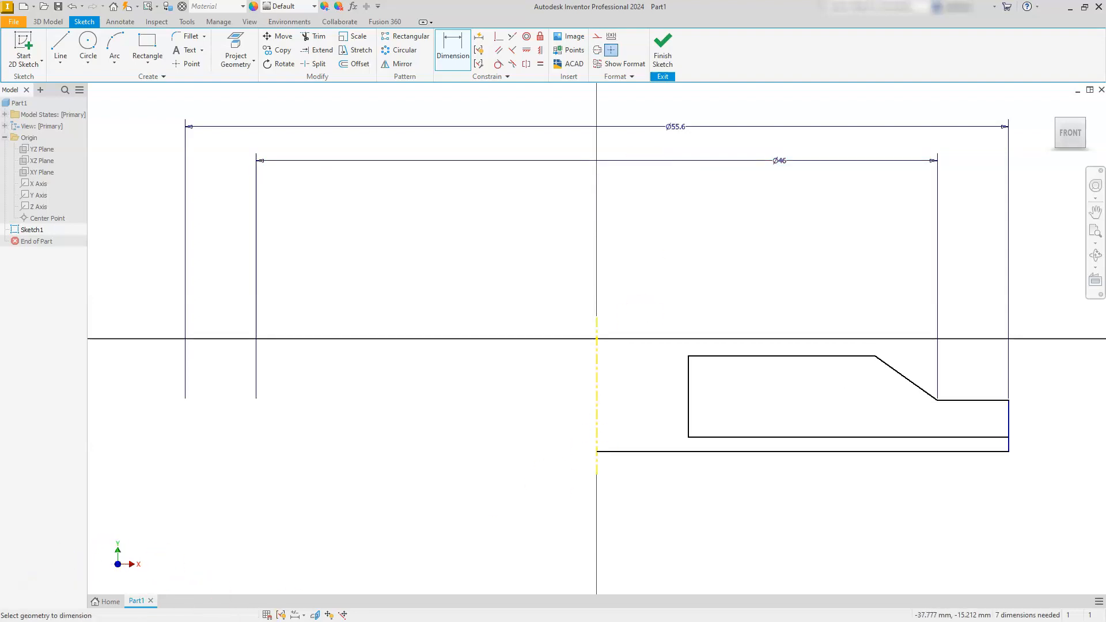
- Add a diameter dimension of 26 mm between the centerline and the profile's inner vertical line
click(457, 401)
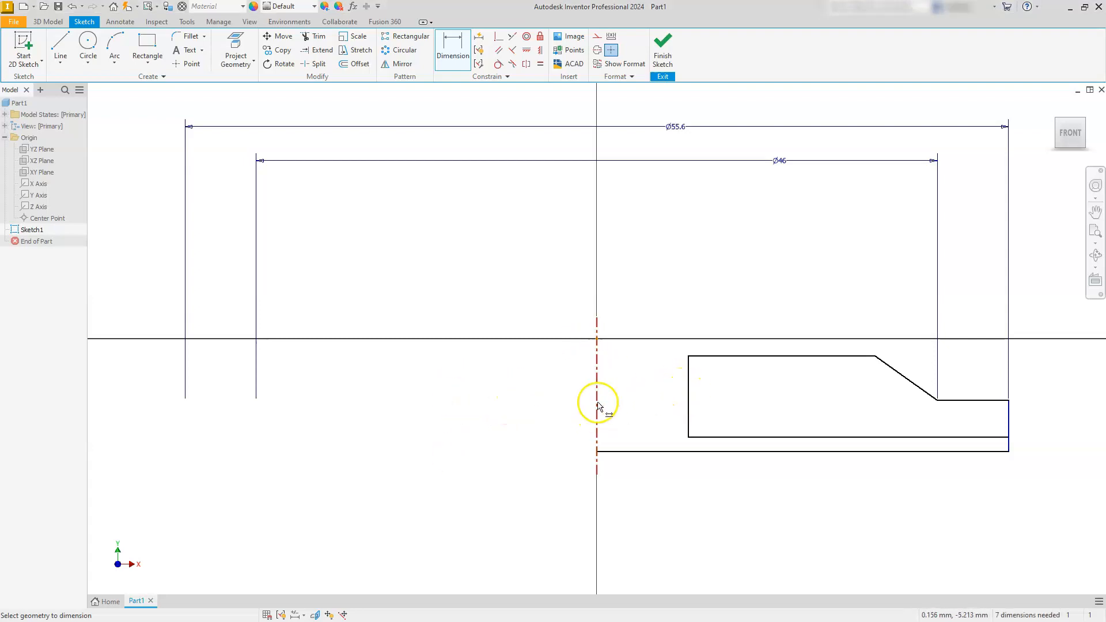
click(597, 381)
click(688, 406)
click(610, 197)
text(26)
key(Return)
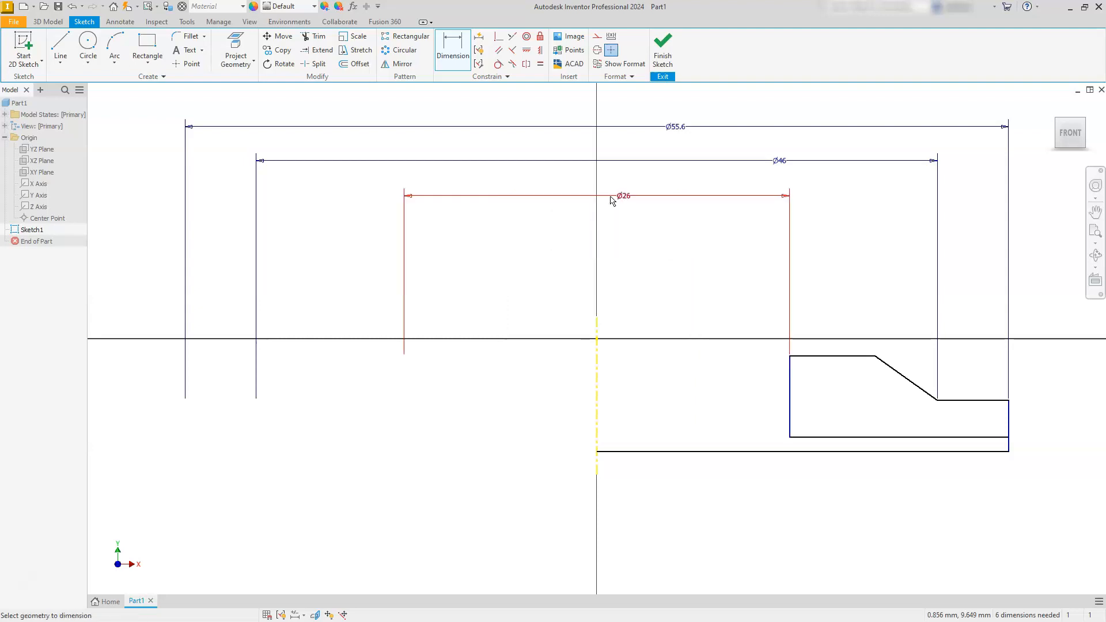
- Extend the upper of the two long horizontal lines inward to the centerline
scroll(518, 348, up, 2)
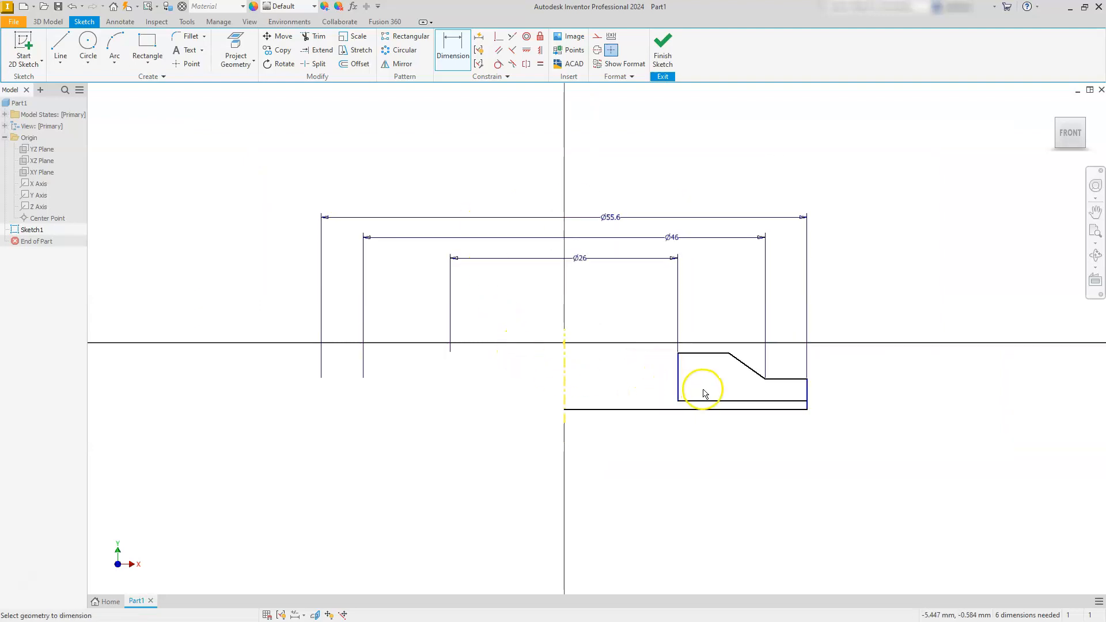
scroll(704, 393, down, 3)
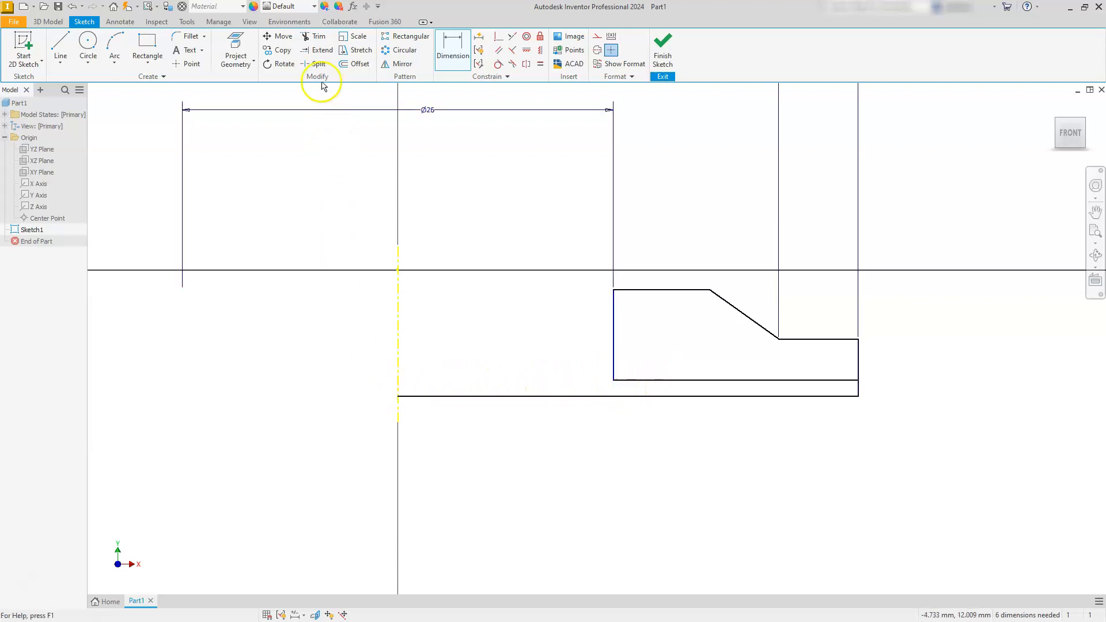
click(318, 50)
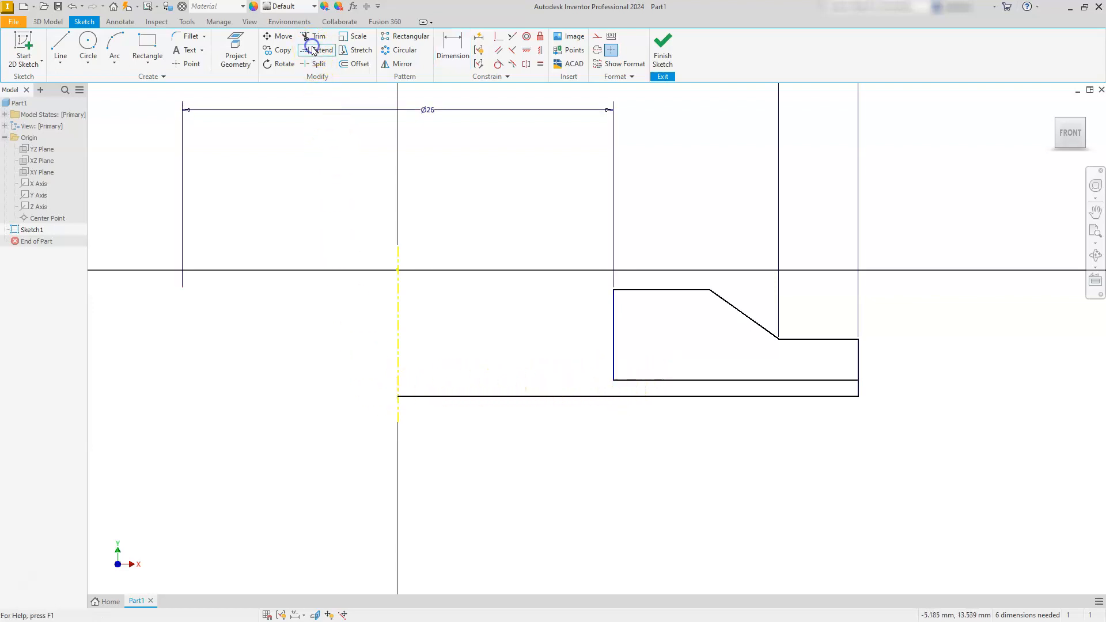
click(641, 380)
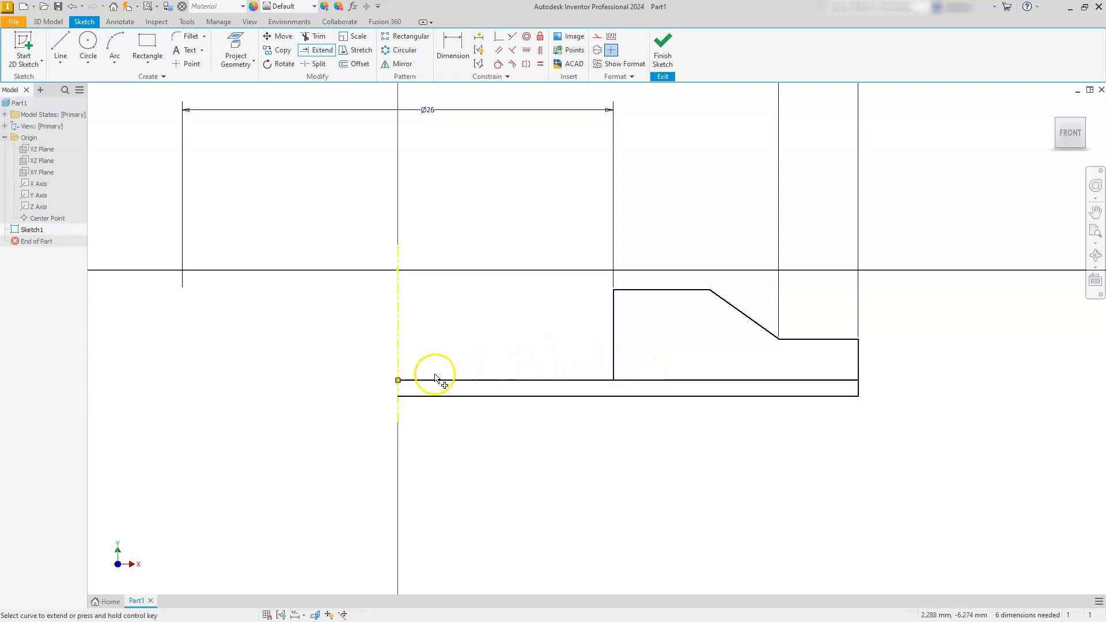
key(Escape)
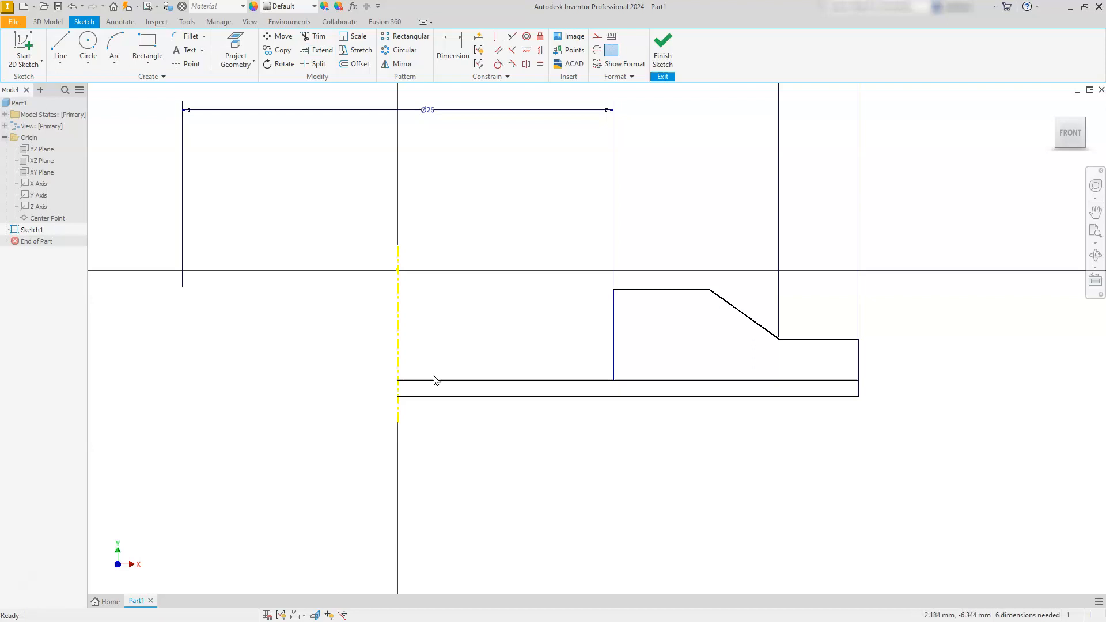
- Dimension the overall height from the profile's bottom line to its top line and set it to 10.49 mm
click(440, 52)
click(720, 399)
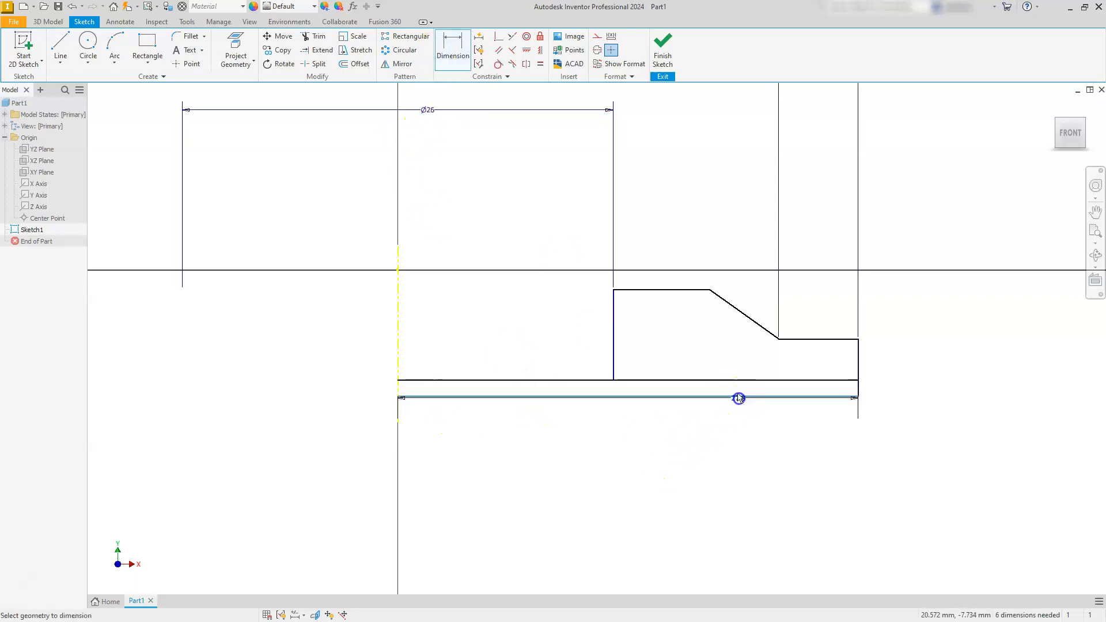
click(691, 290)
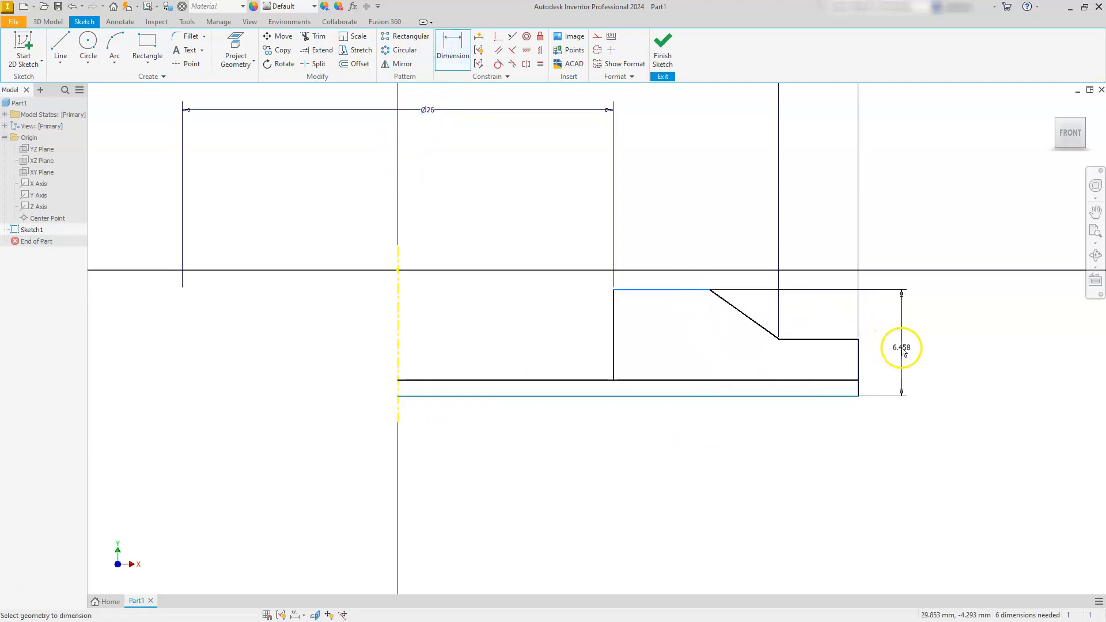
click(998, 347)
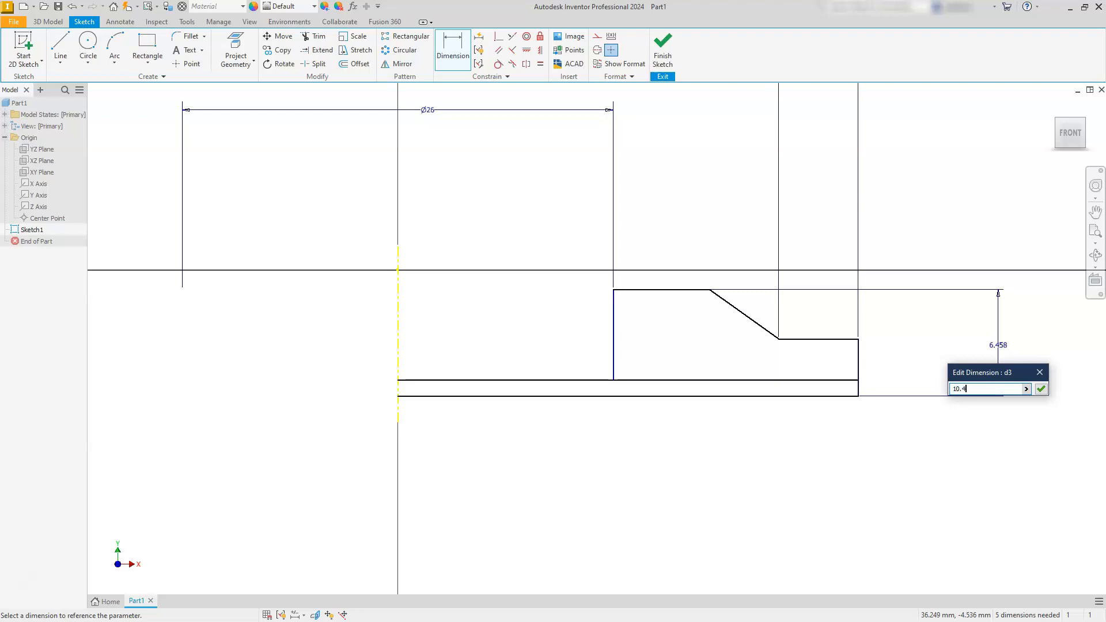
text(10.49)
key(Return)
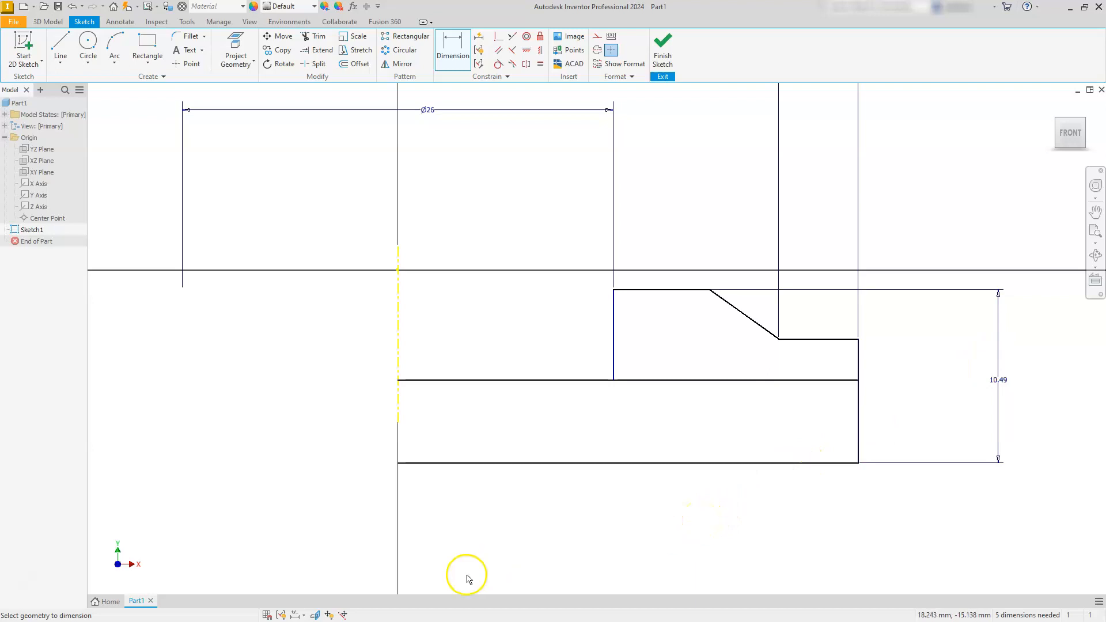
- Check the burner heights in EX10.pdf in Acrobat, return to Inventor, and dimension the spacing between the two long horizontal lines as 2.4 mm
key(alt+Tab)
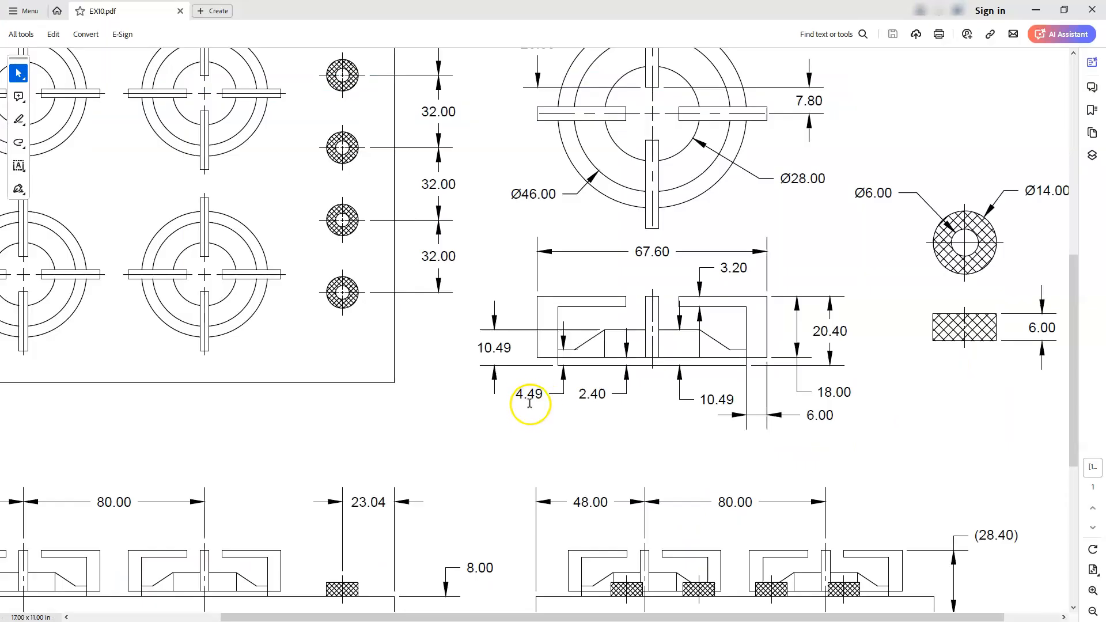
drag(515, 397, 606, 395)
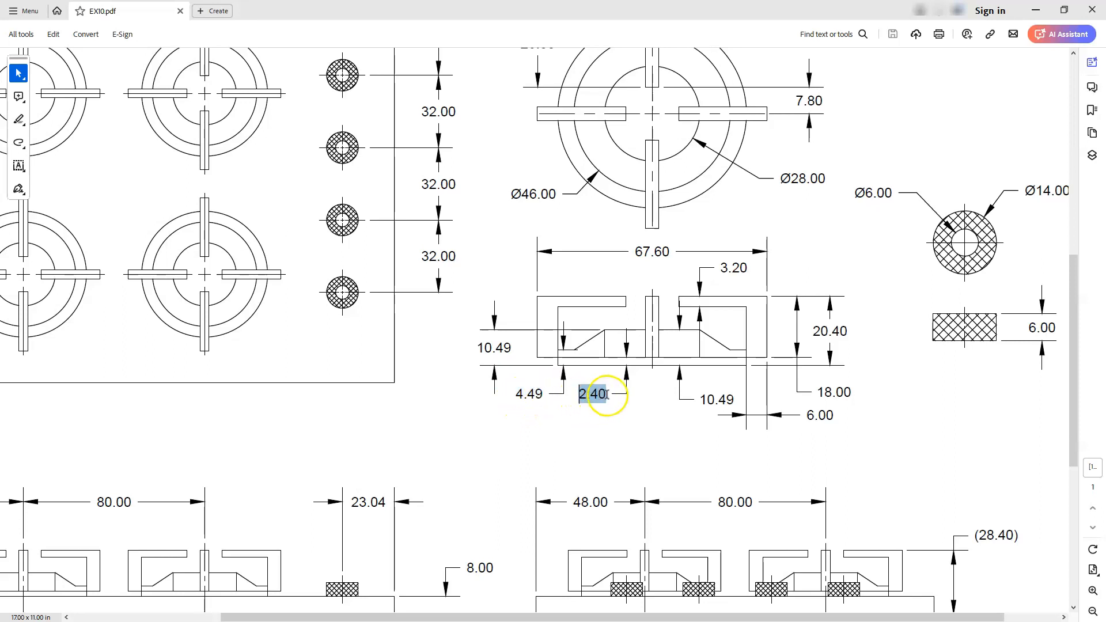
drag(478, 349, 512, 349)
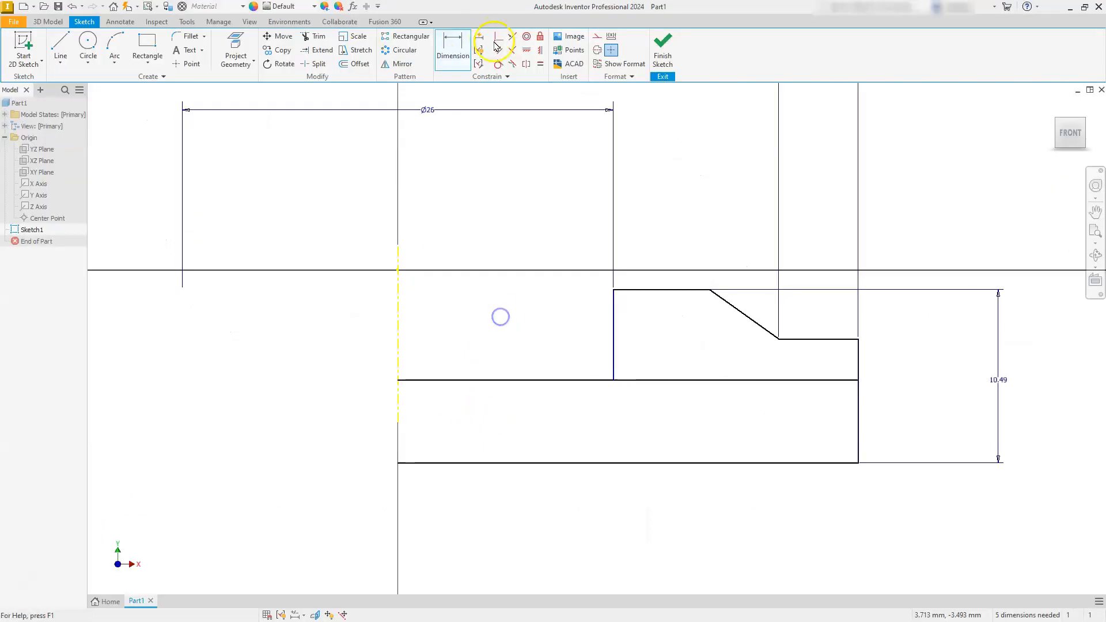
click(452, 46)
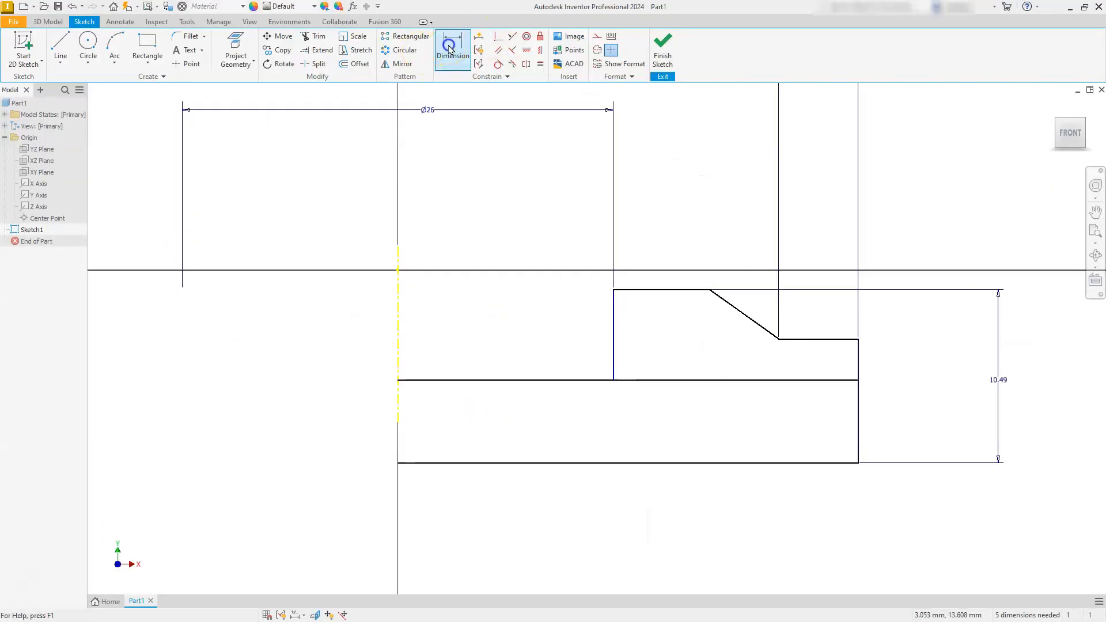
click(505, 378)
click(509, 462)
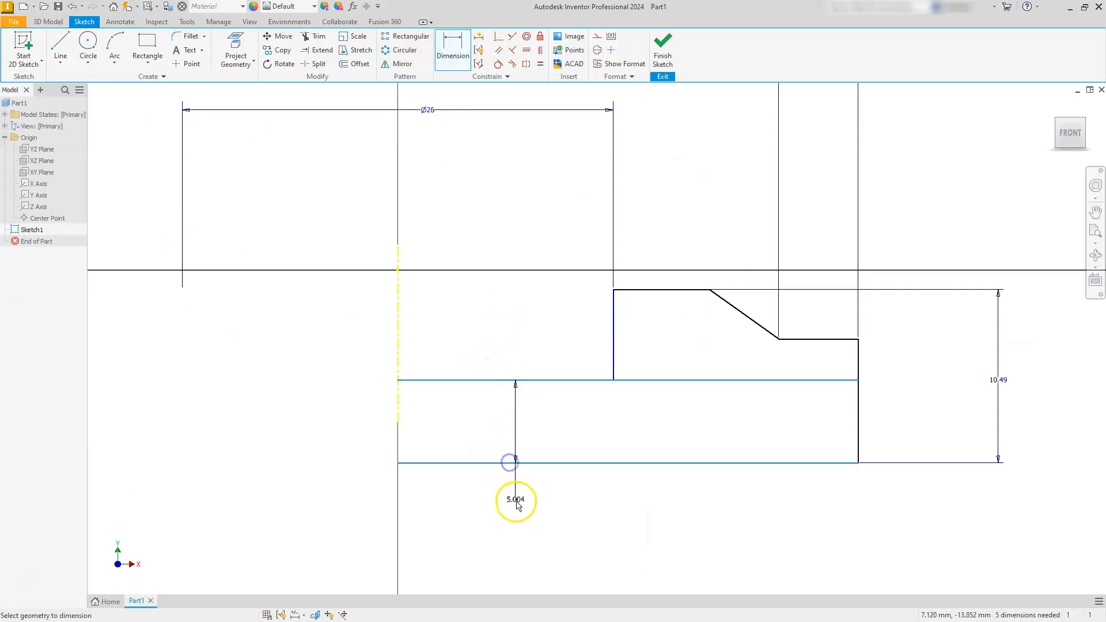
click(513, 503)
text(2.4)
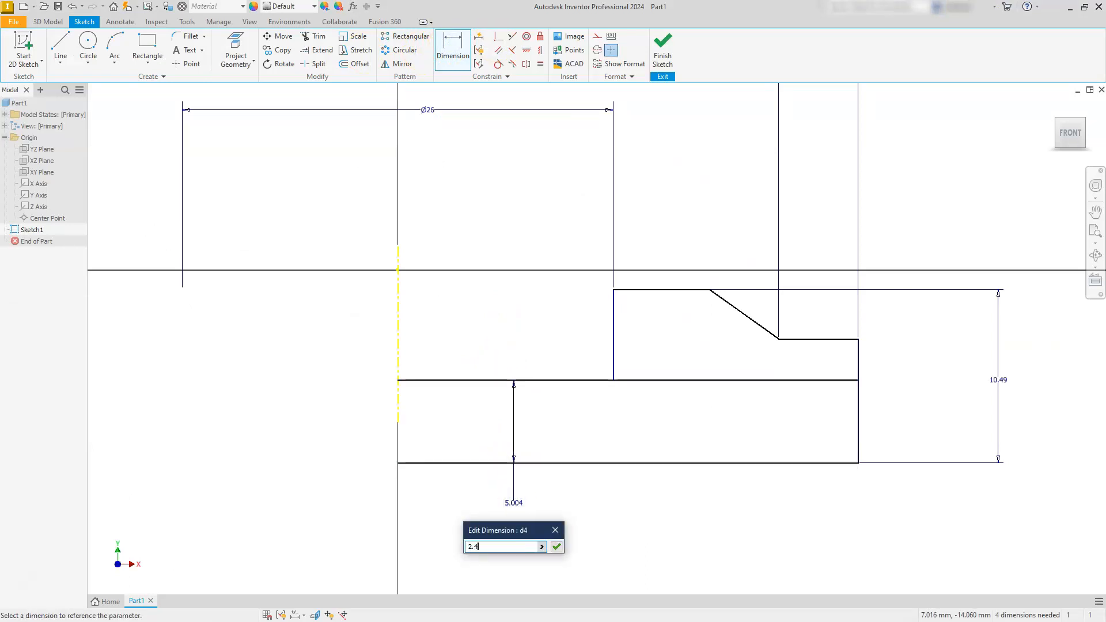
key(Return)
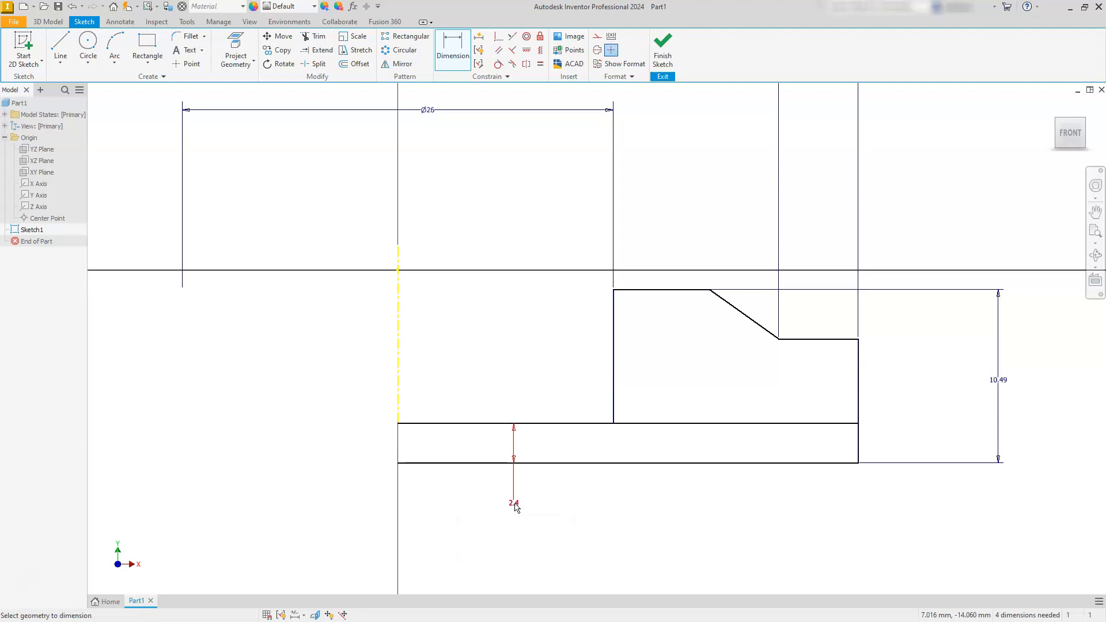
- Dimension the height from the bottom line to the short outer step line and set it to 4.49 mm
click(822, 339)
click(827, 463)
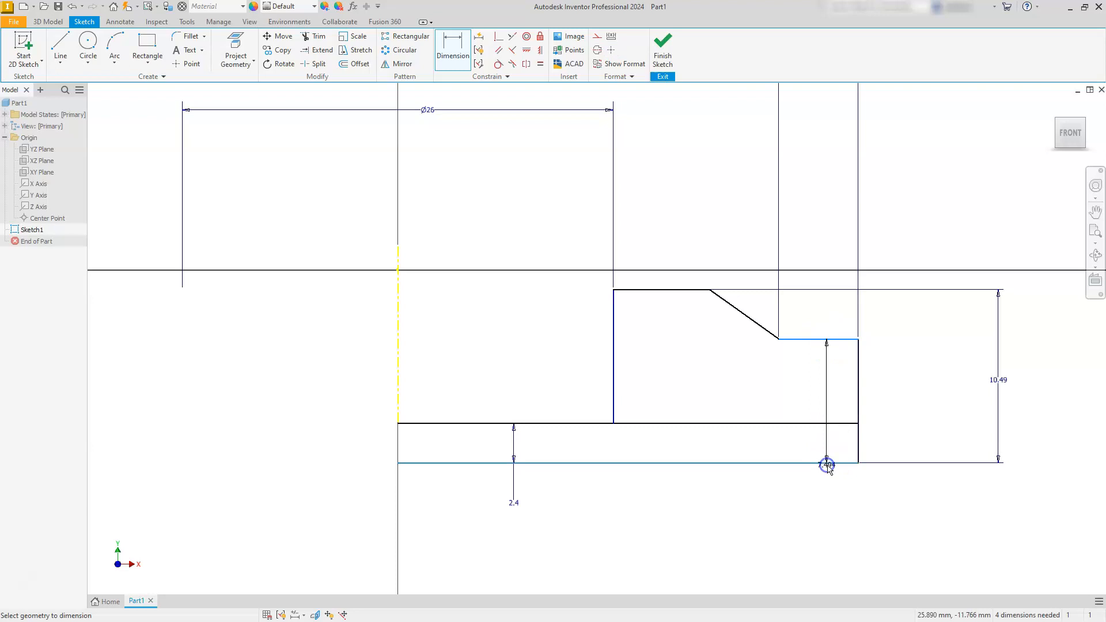
click(924, 392)
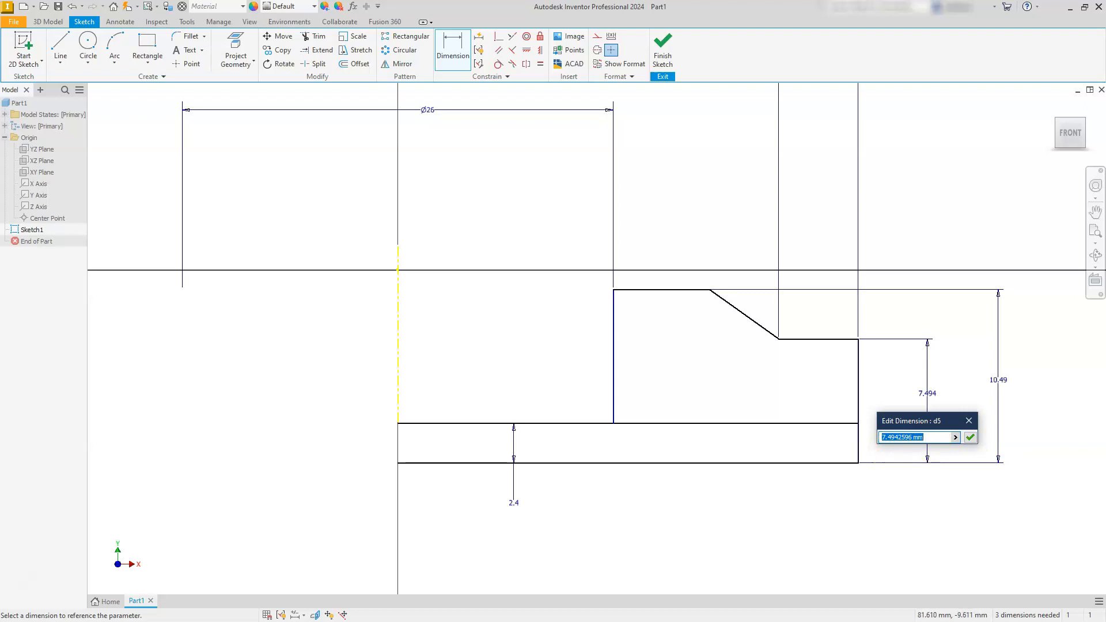
text(4.49)
key(Return)
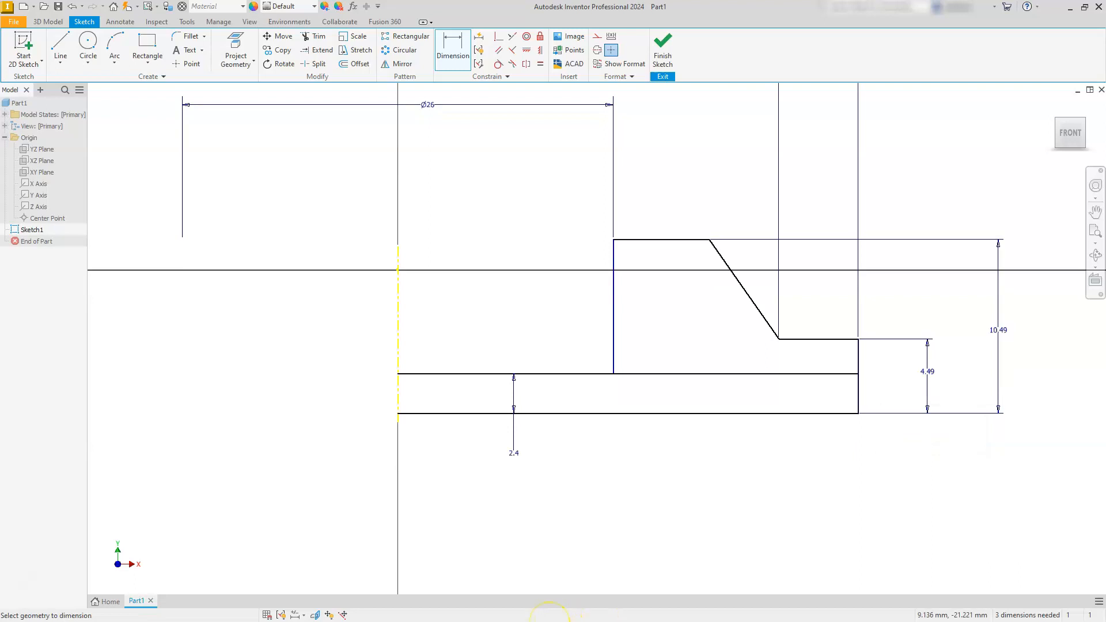
scroll(511, 499, down, 5)
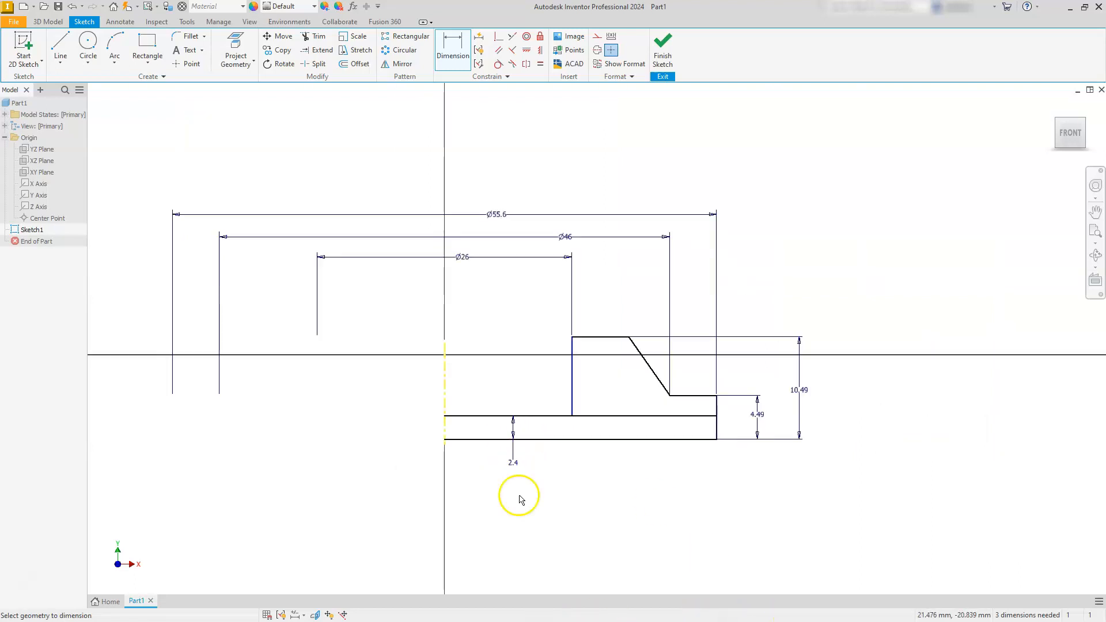
- Dimension the vertical distance from the sketch origin to the profile's bottom line as the overall height divided by 5 (d3/5)
scroll(535, 523, up, 4)
scroll(554, 410, down, 3)
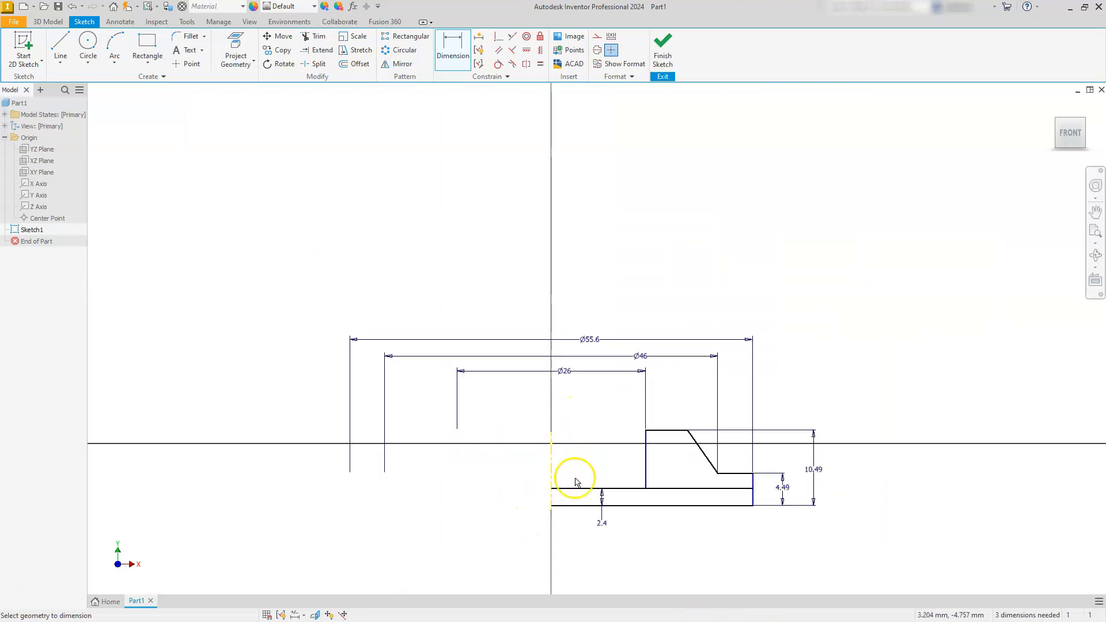
scroll(574, 481, up, 3)
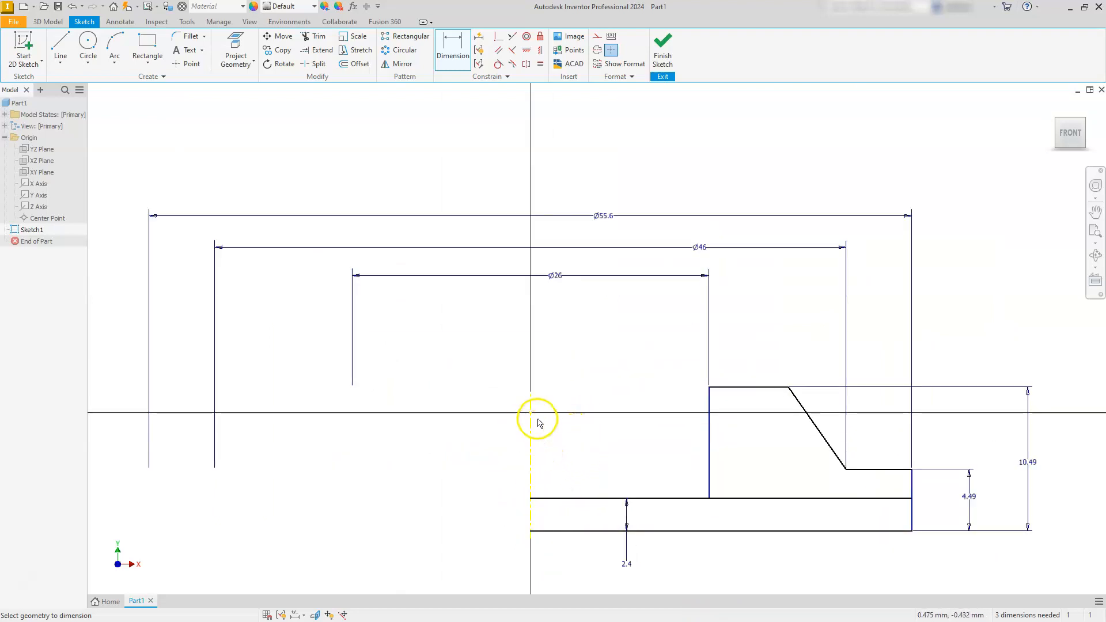
click(531, 438)
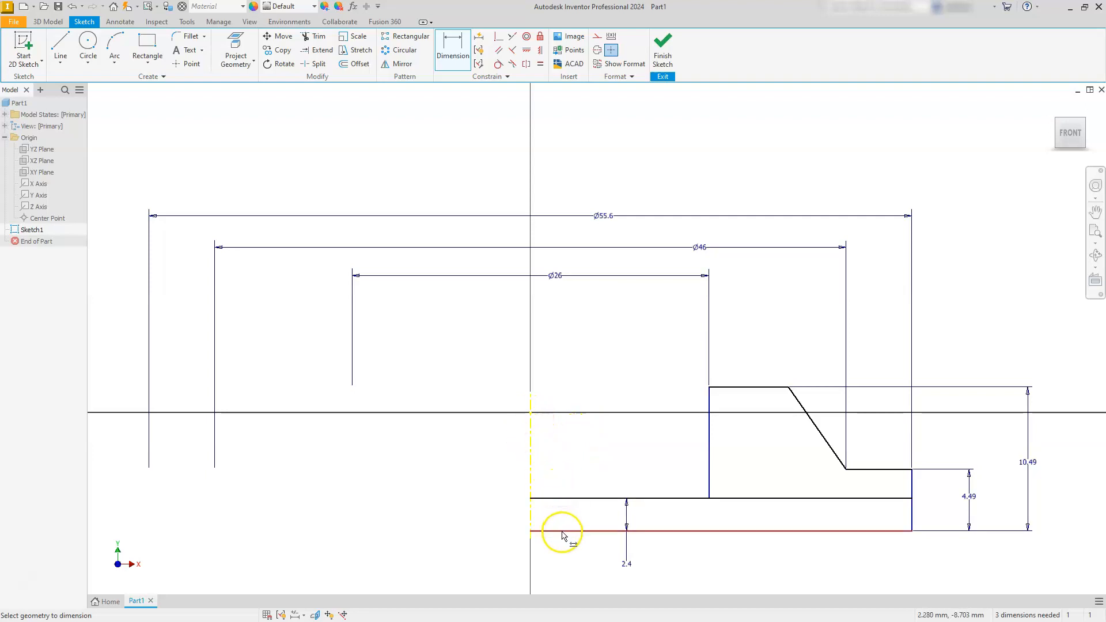
click(563, 531)
click(530, 415)
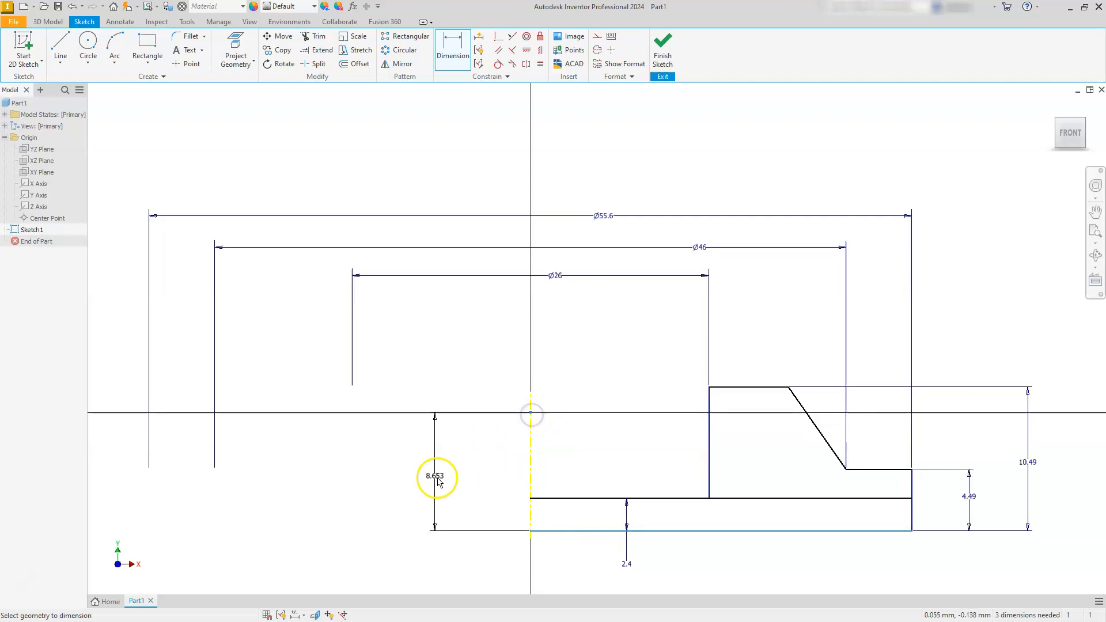
click(429, 469)
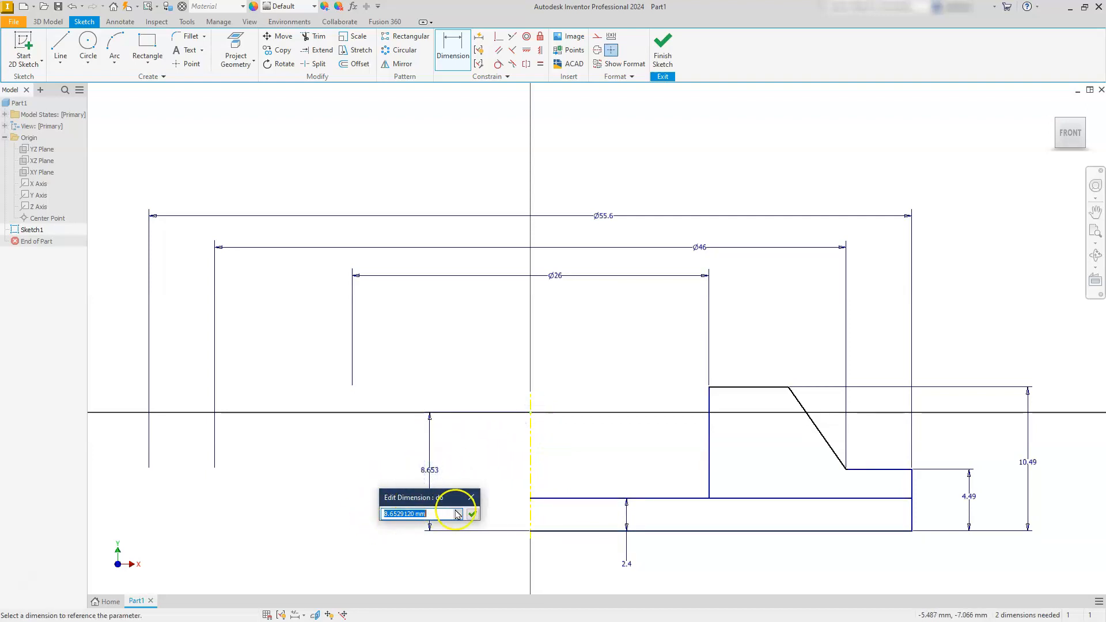
click(1025, 463)
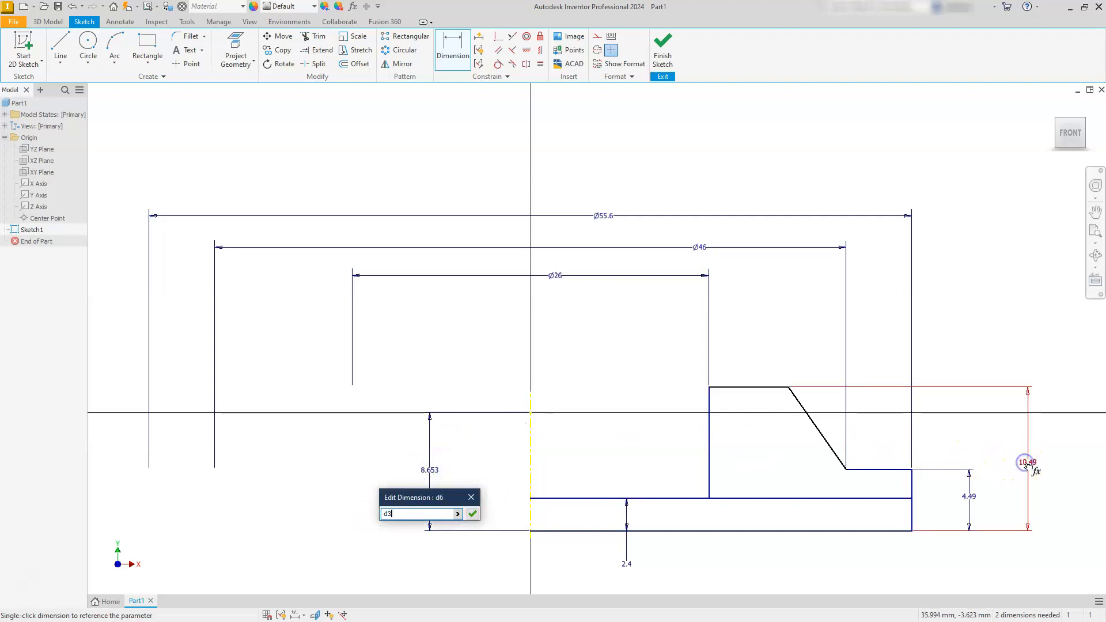
text(/5)
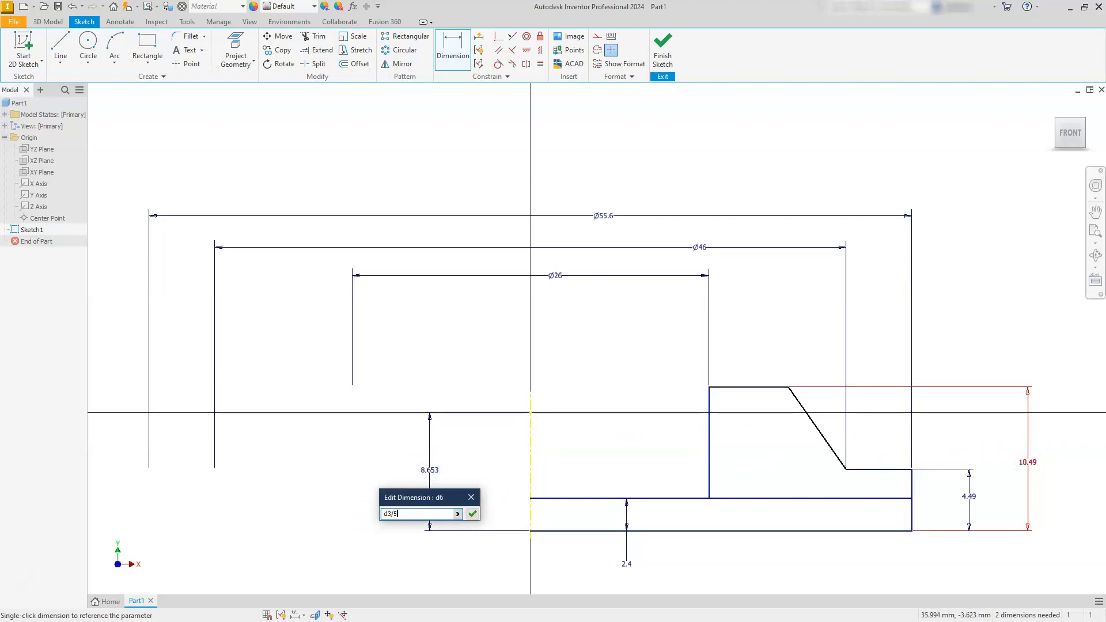
key(Return)
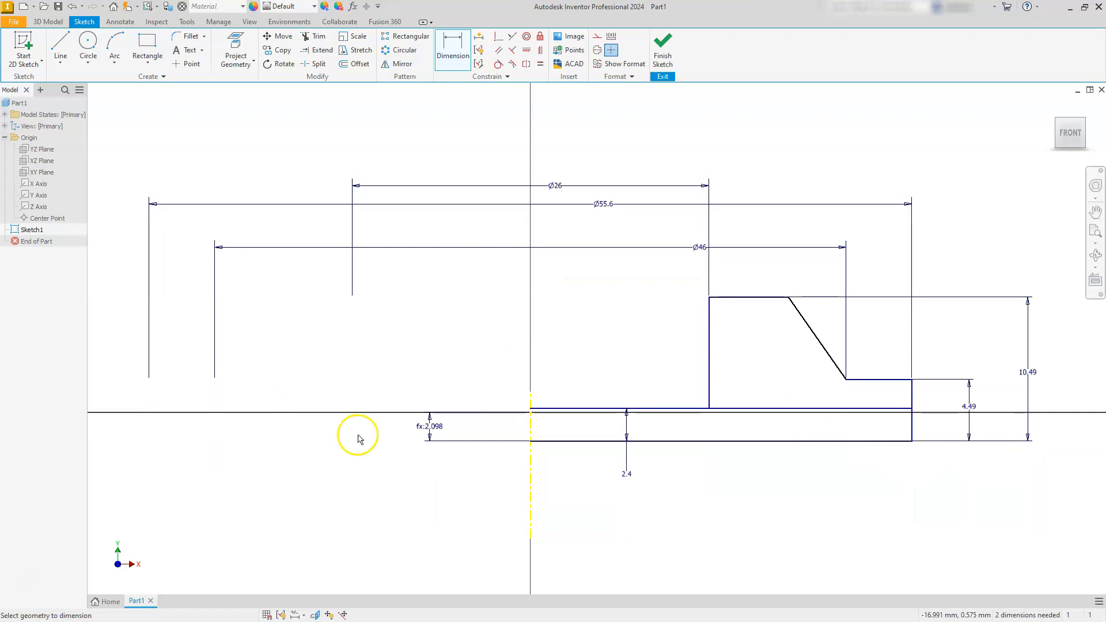
- Change the expression of the origin-to-bottom-line dimension to half the overall height (d3/2)
click(435, 426)
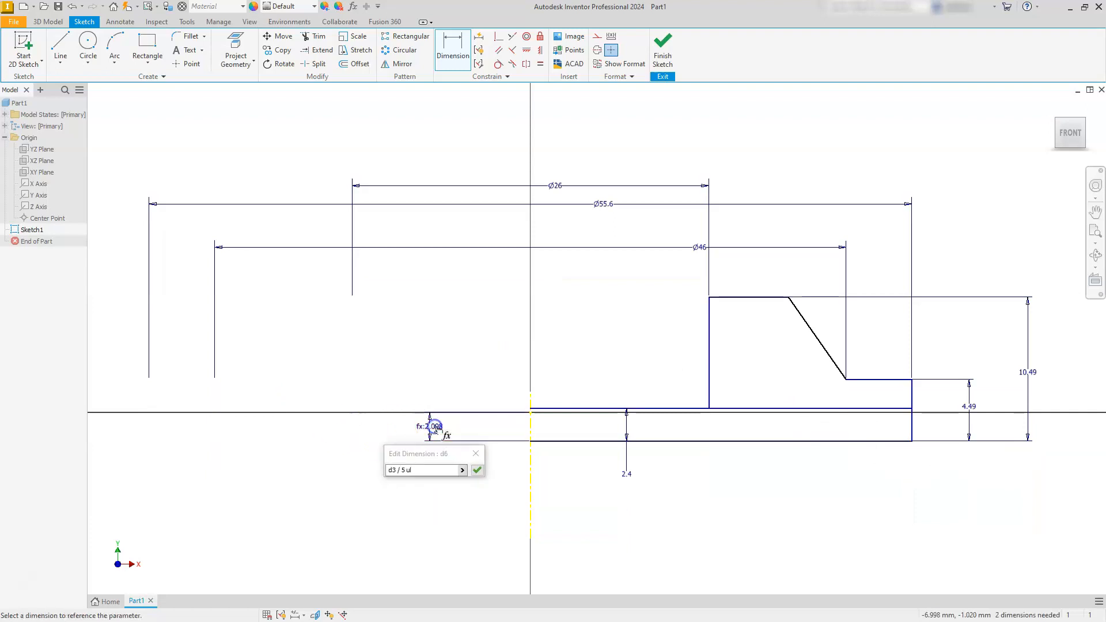
click(404, 470)
text(2)
key(Return)
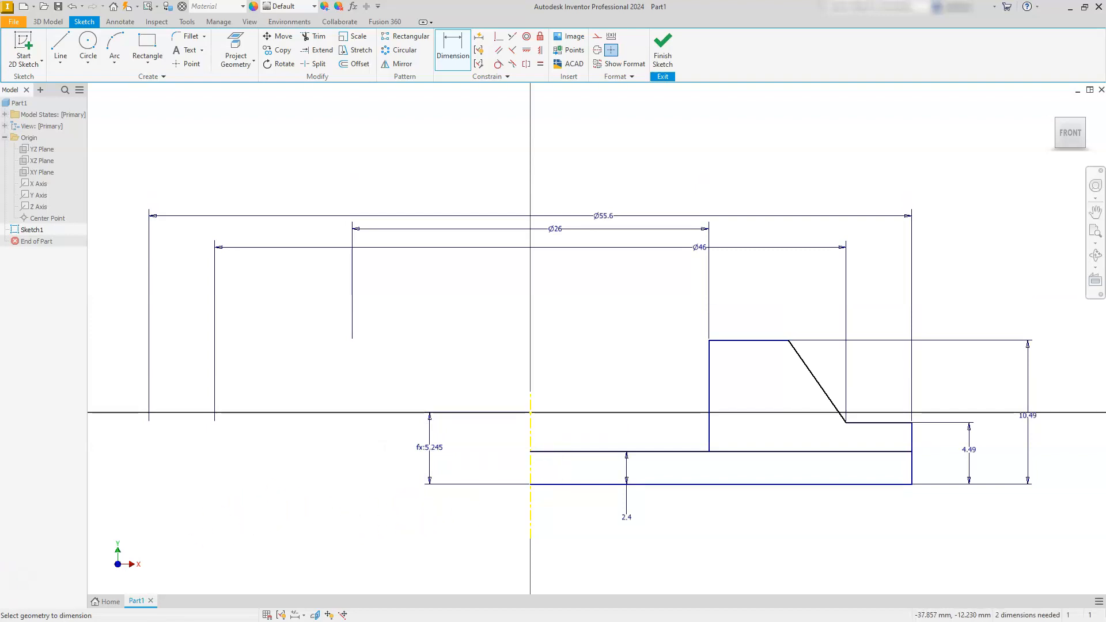
click(429, 335)
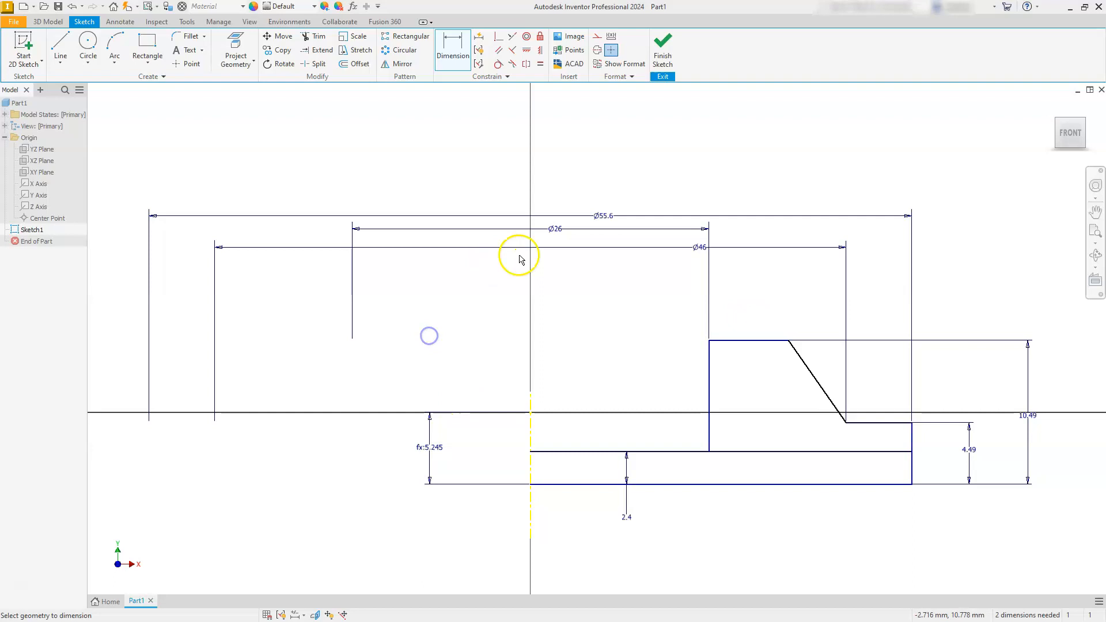
- Reposition the Ø26 dimension below the other diameter dimensions, just under the level of the profile's top line
click(552, 229)
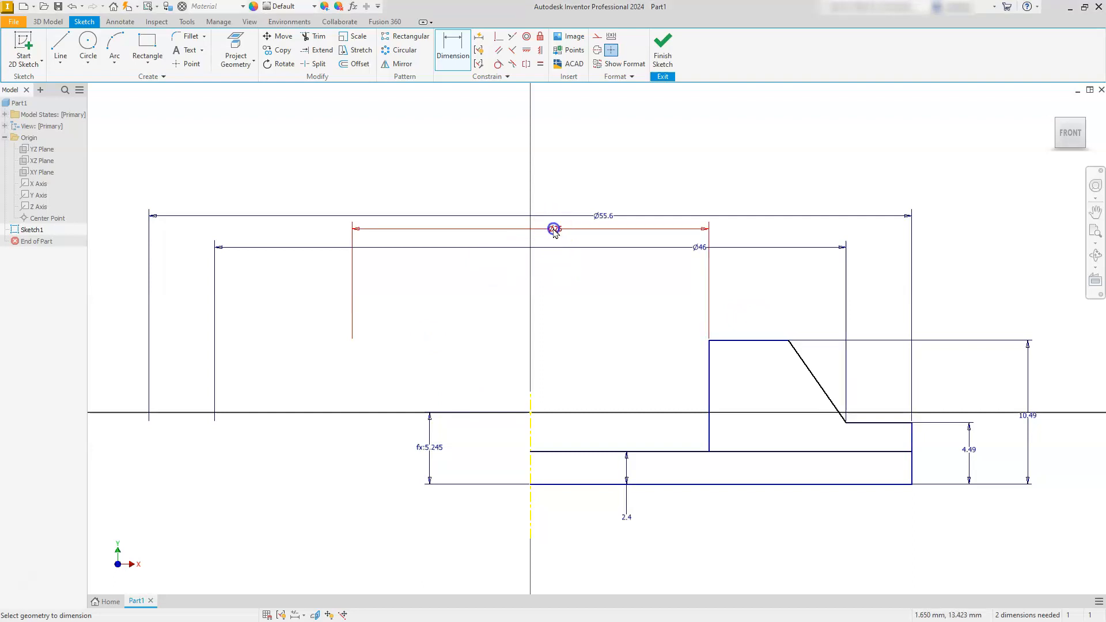
click(551, 332)
drag(553, 230, 547, 361)
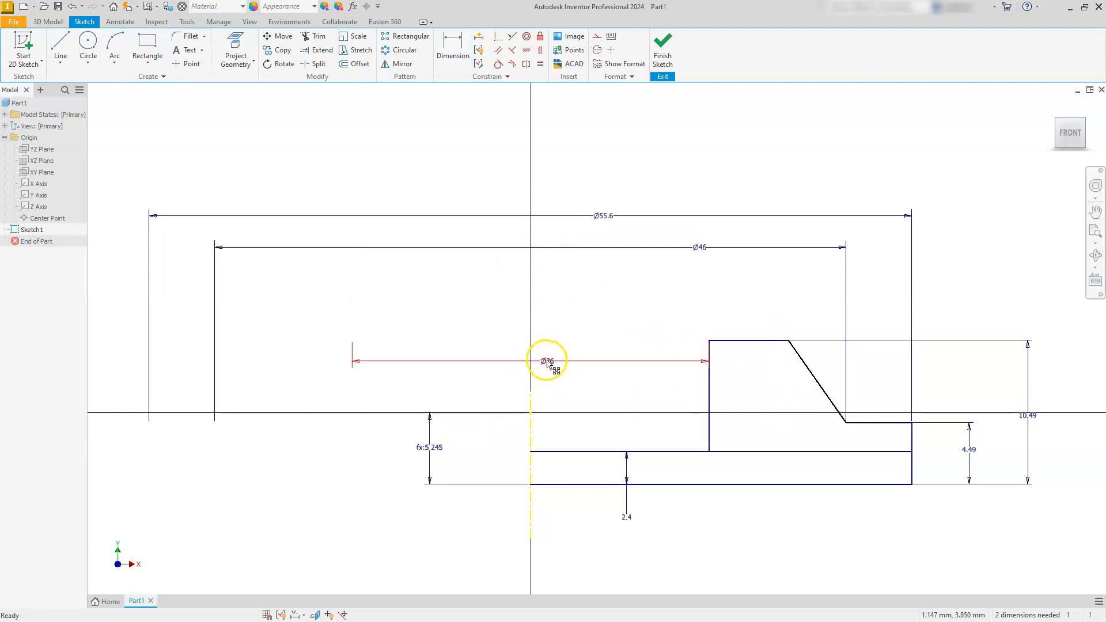
- Add a diameter dimension from the centerline to the upper corner of the slanted line and set it to 28 mm
click(454, 55)
click(528, 403)
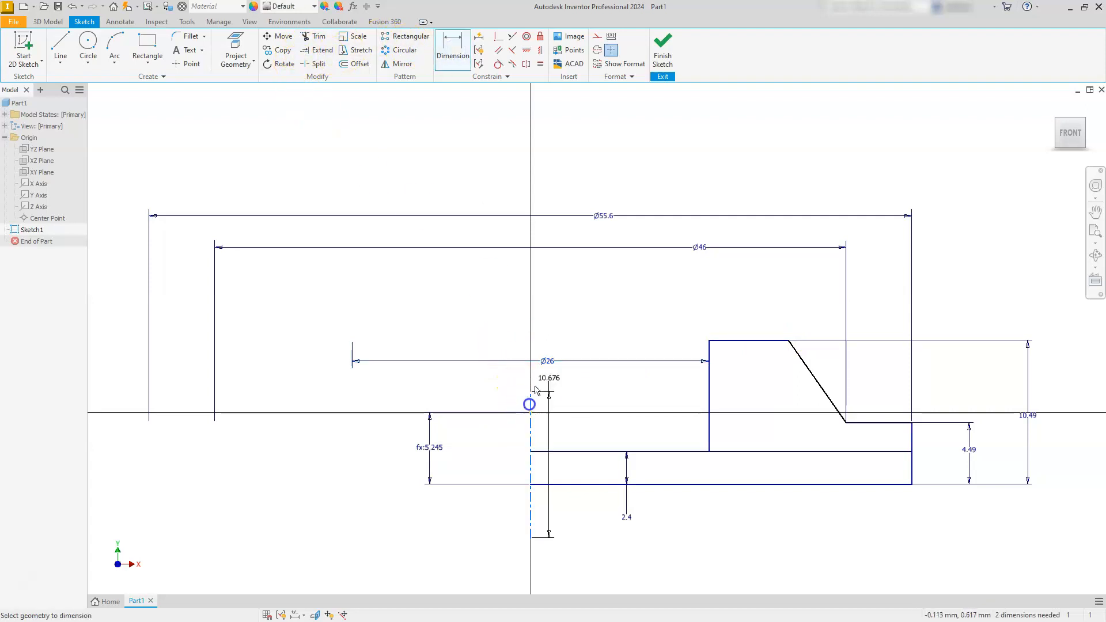
click(788, 338)
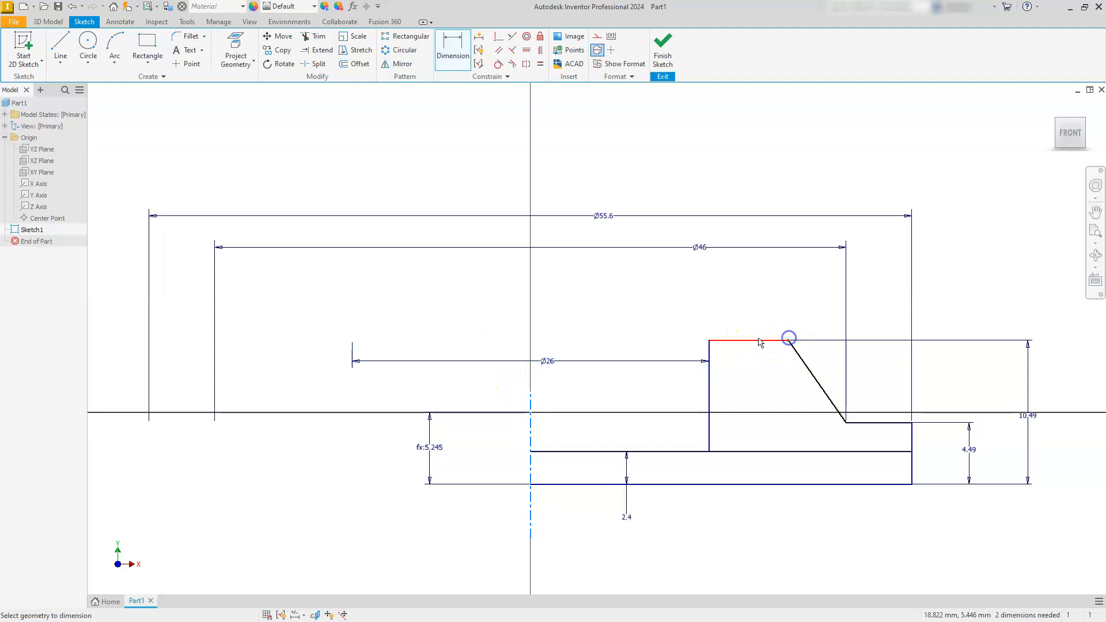
click(562, 281)
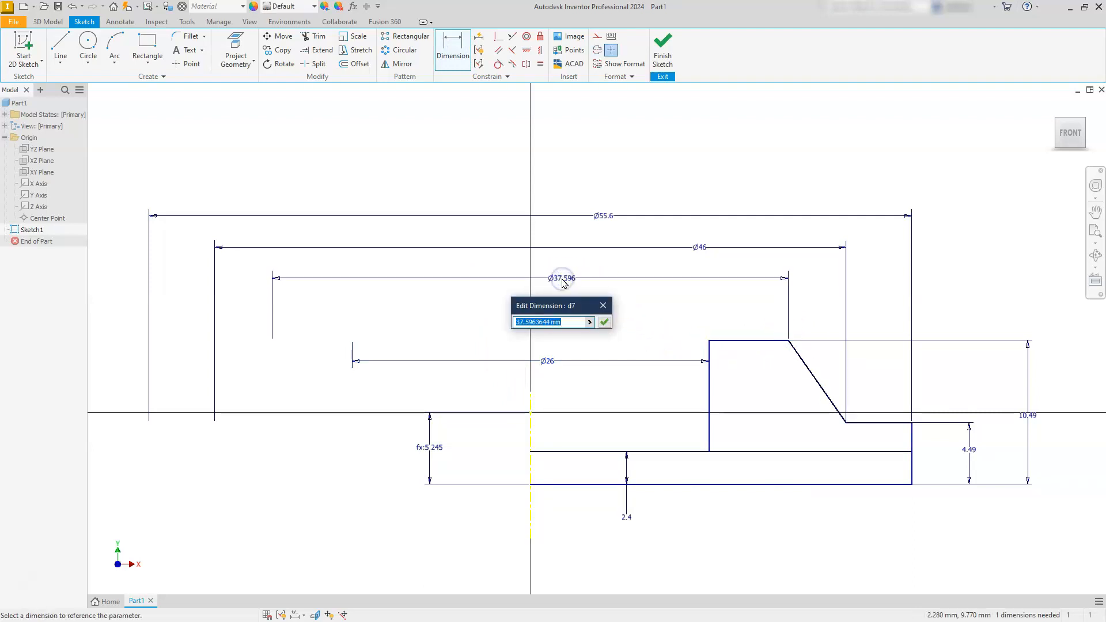
key(Return)
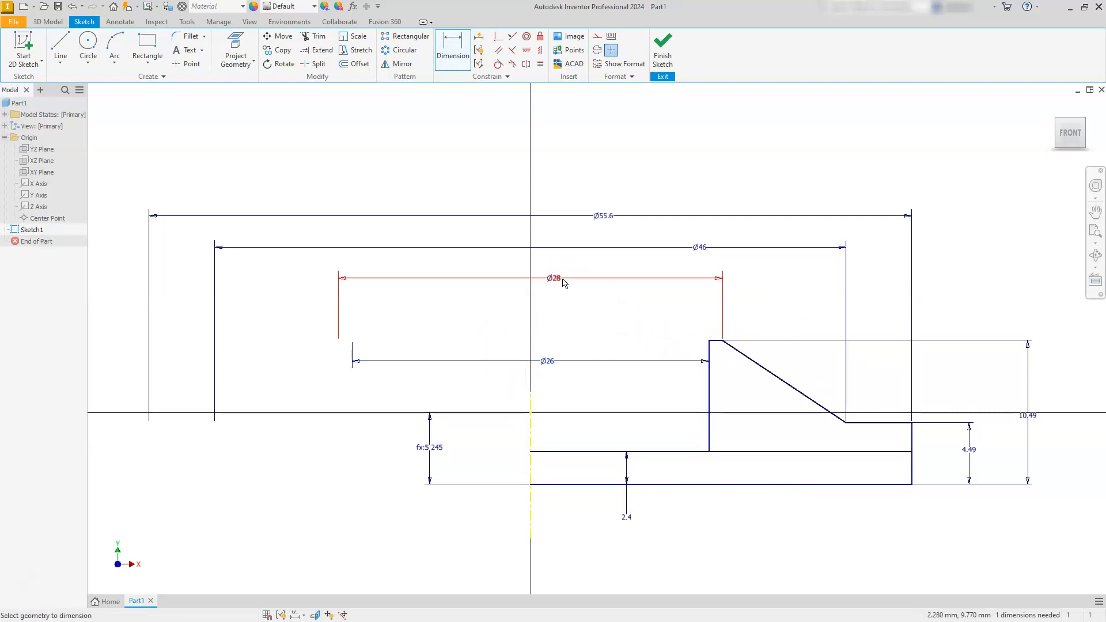
key(Escape)
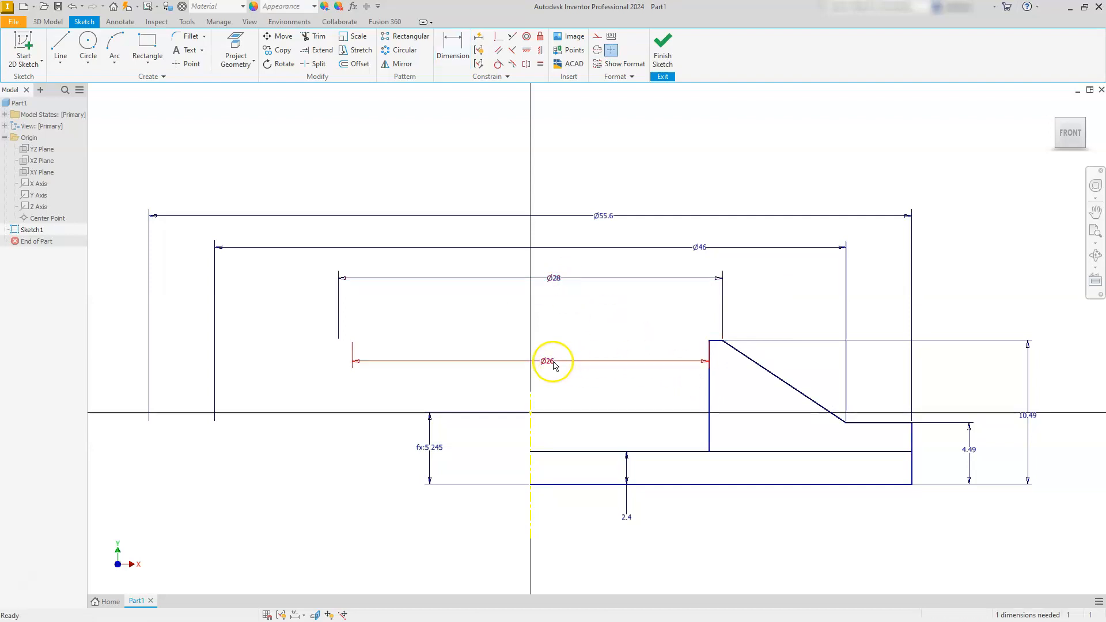
- Set the inner vertical line's diameter dimension to 0 mm and constrain the bottom line's inner endpoint coincident with the centerline
double_click(550, 362)
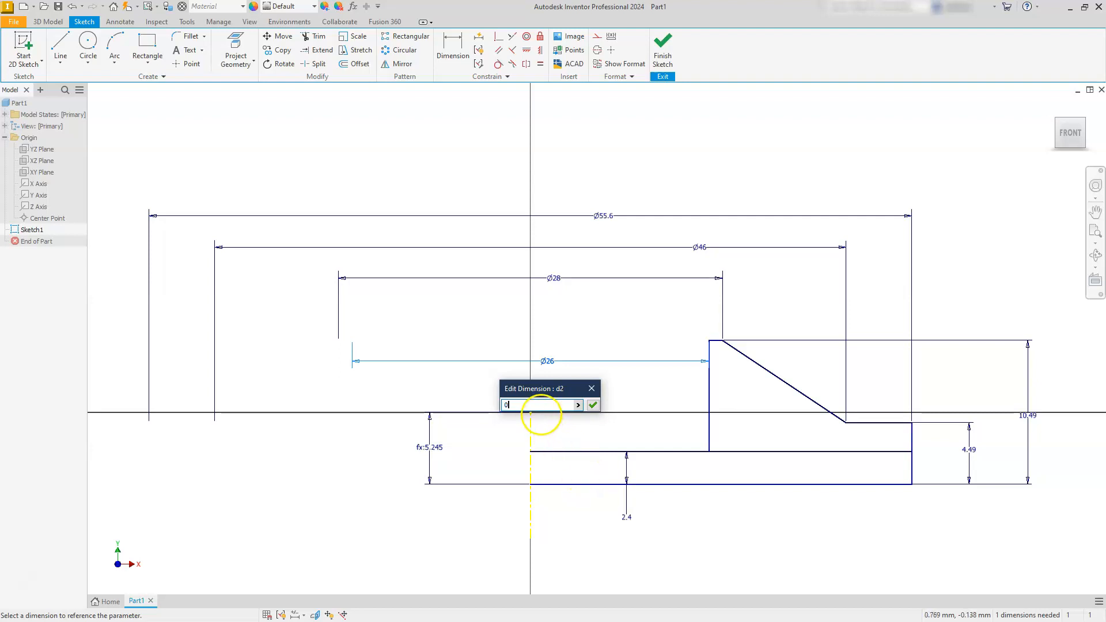
key(Return)
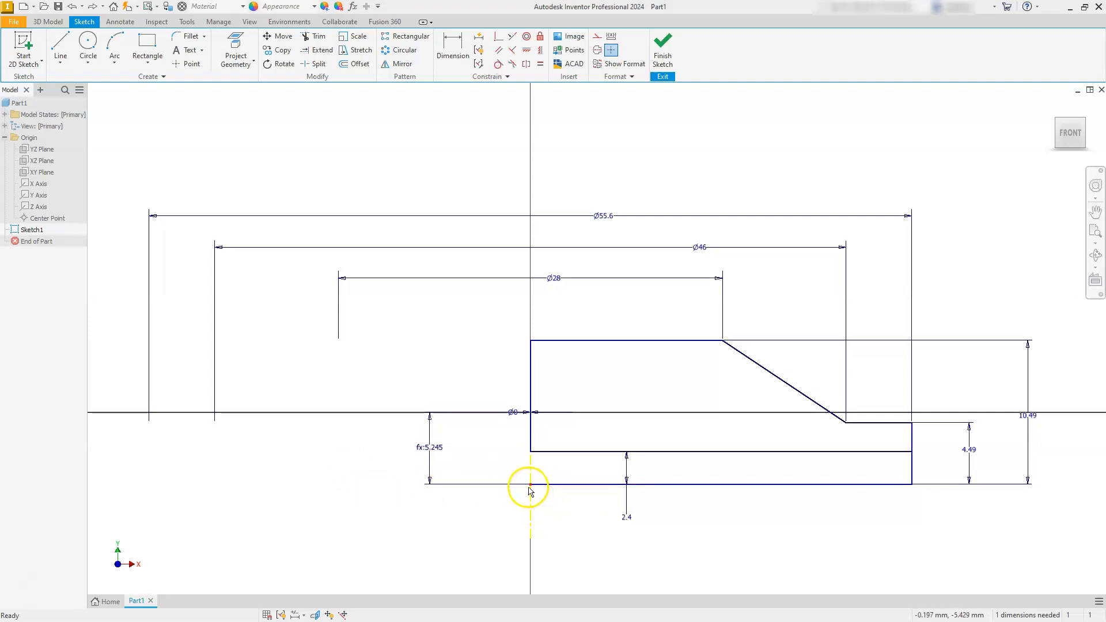
mouse_move(548, 493)
mouse_down()
mouse_move(585, 493)
mouse_move(504, 496)
mouse_move(559, 498)
mouse_up()
click(495, 37)
click(559, 486)
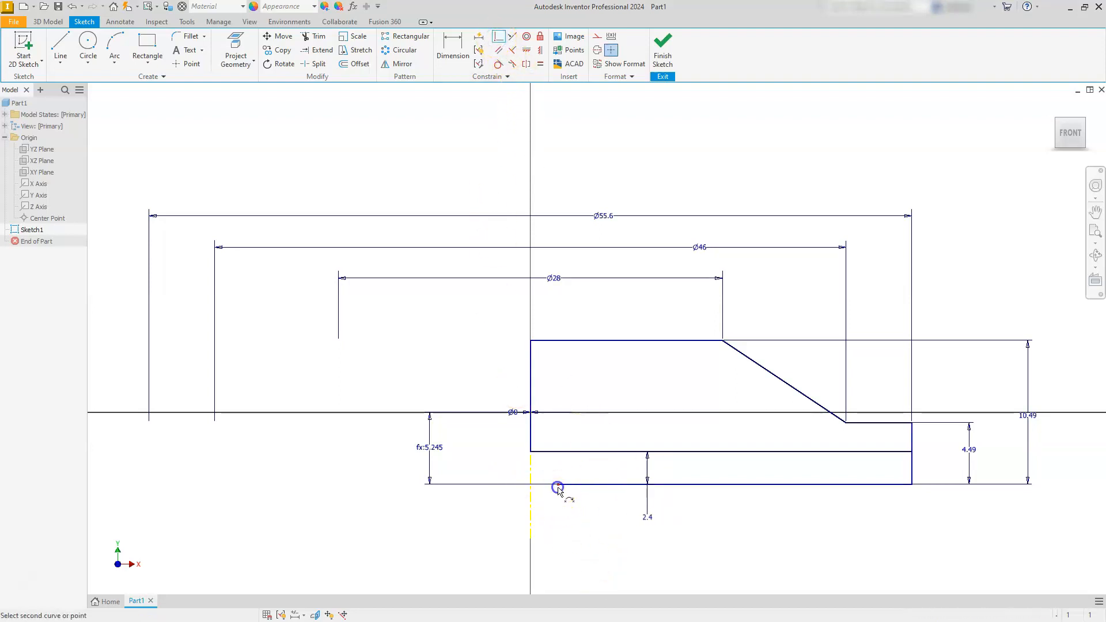
click(530, 515)
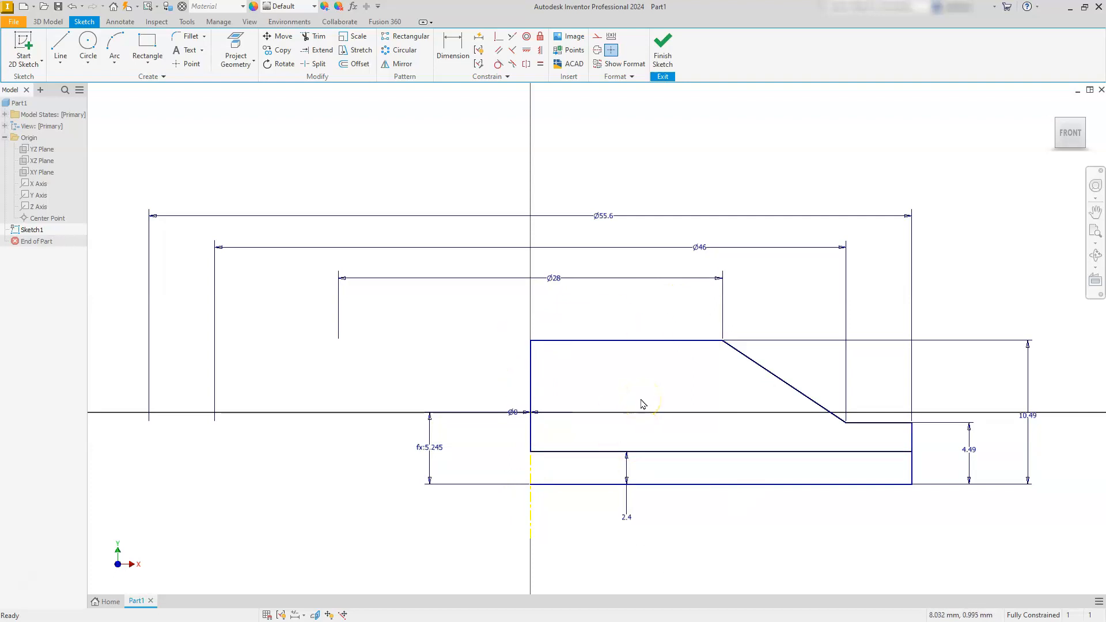
- Finish the sketch and revolve both closed profile regions a full 360 degrees about the centerline
click(662, 47)
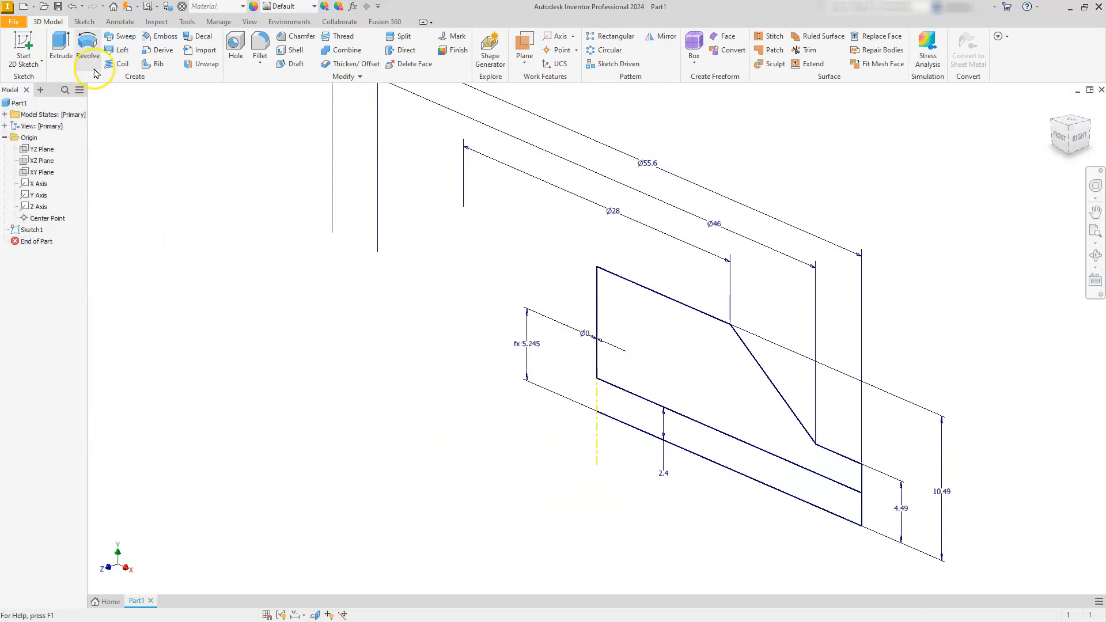
click(86, 41)
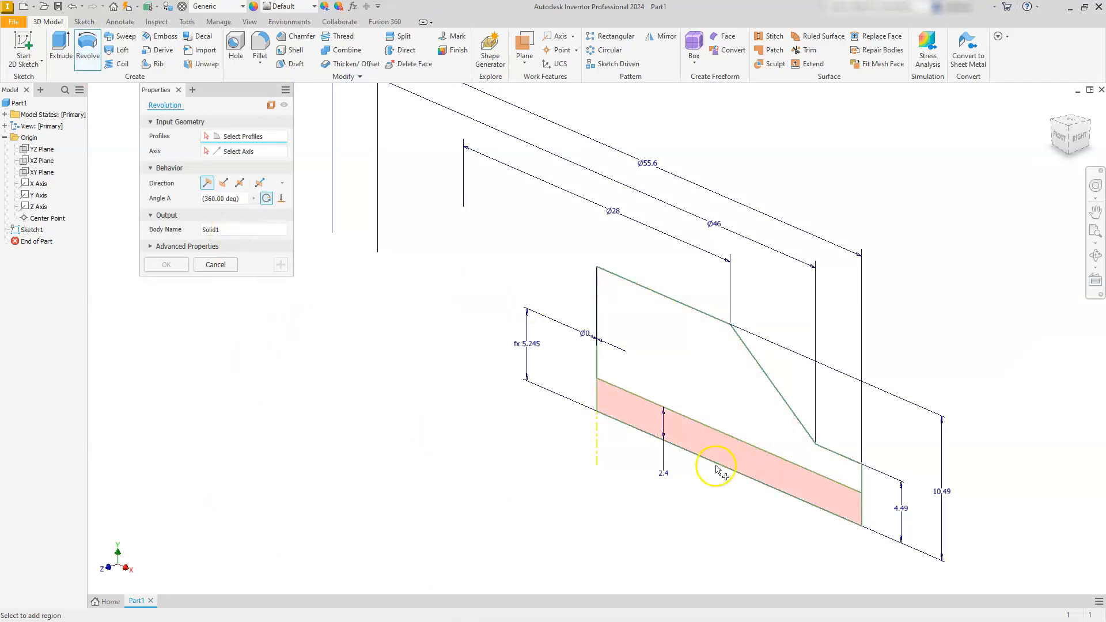
click(695, 446)
click(697, 400)
click(227, 152)
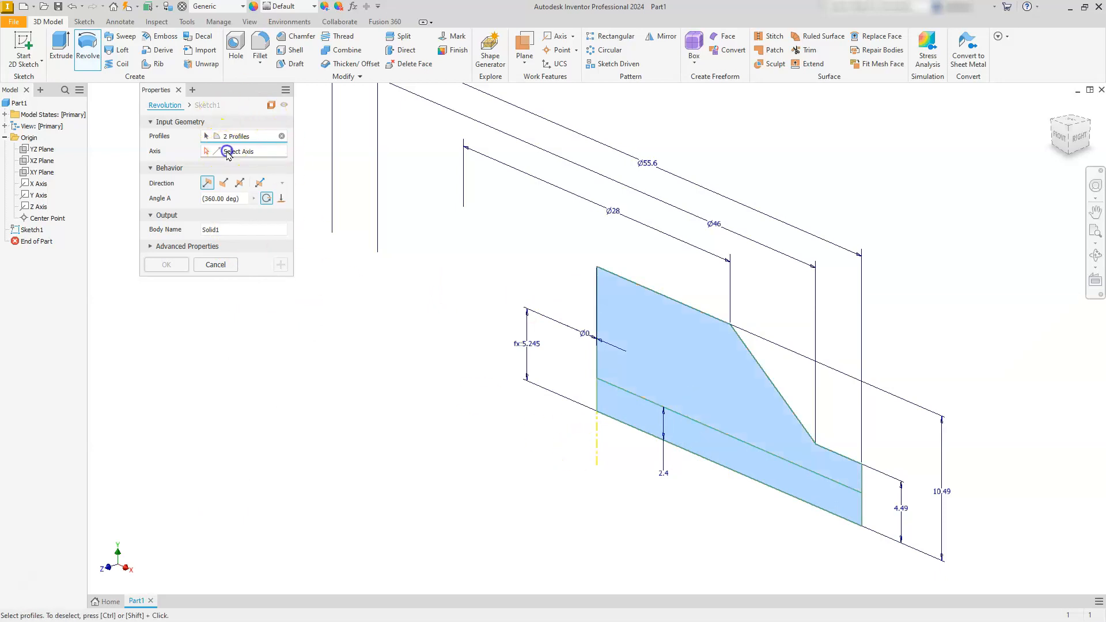
click(578, 315)
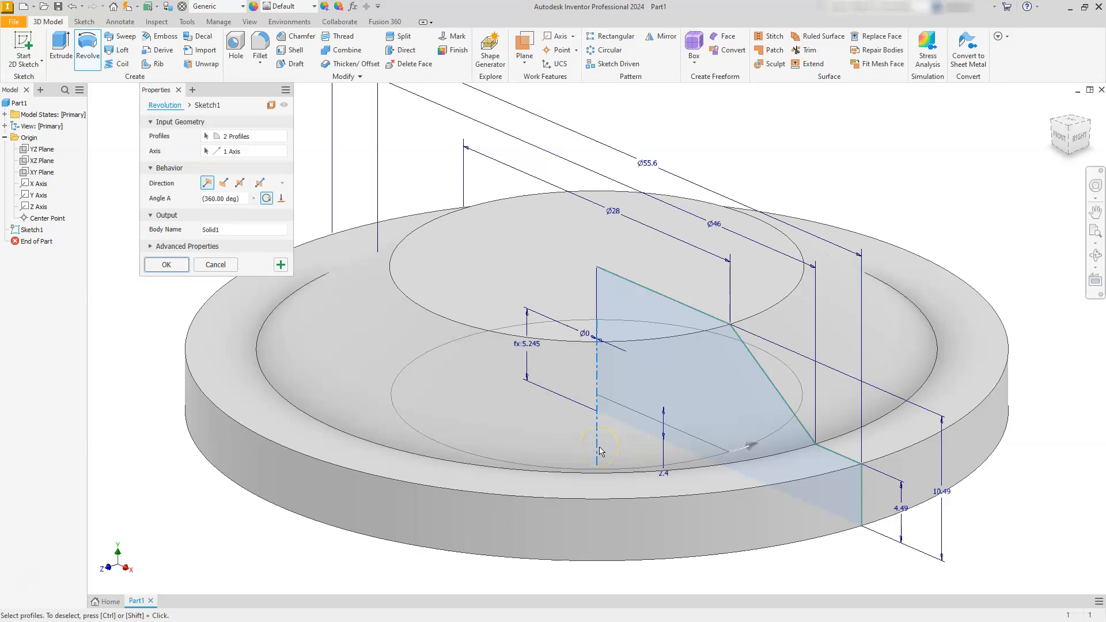
click(165, 266)
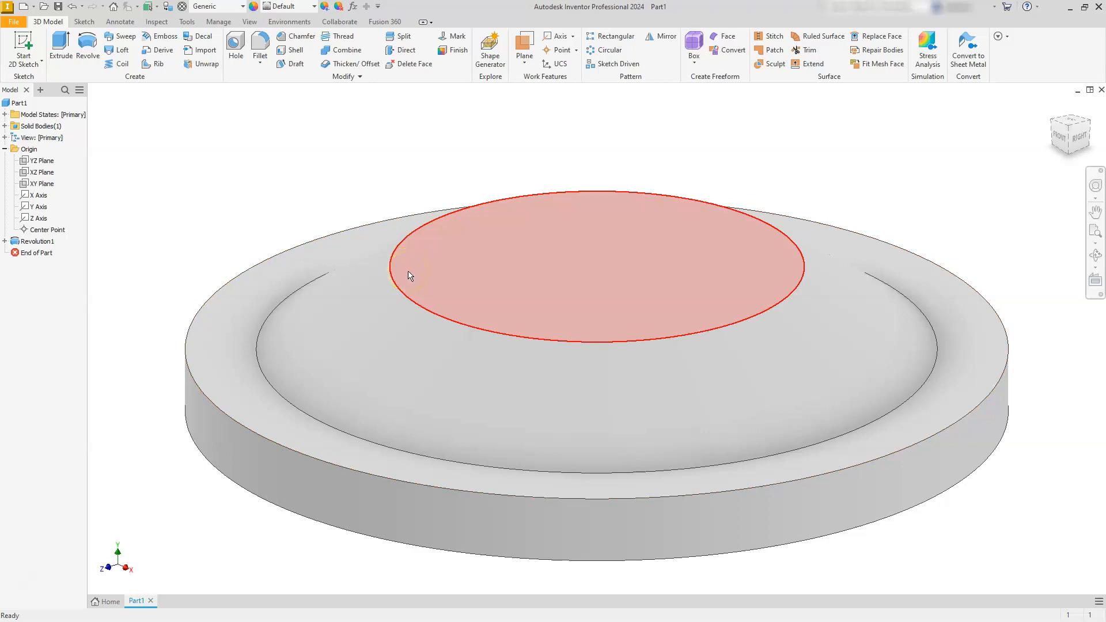
- Check the burner's section view in EX10.pdf in Acrobat, return to Inventor, and start a sketch on the XY plane with sliced graphics
mouse_move(427, 294)
key(alt+Tab)
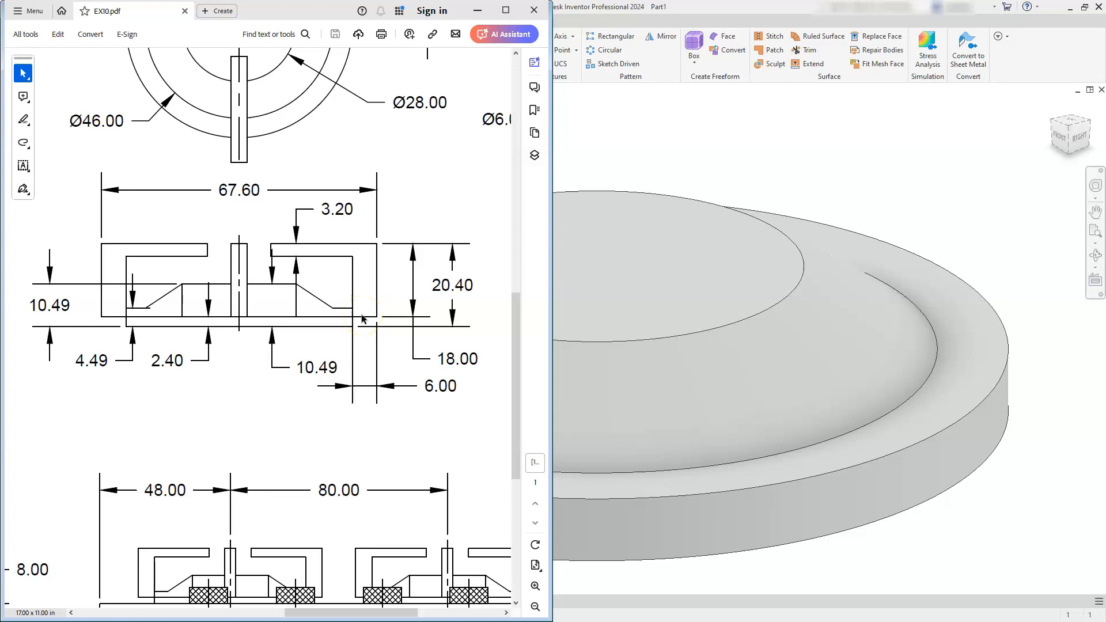
key(alt+Tab)
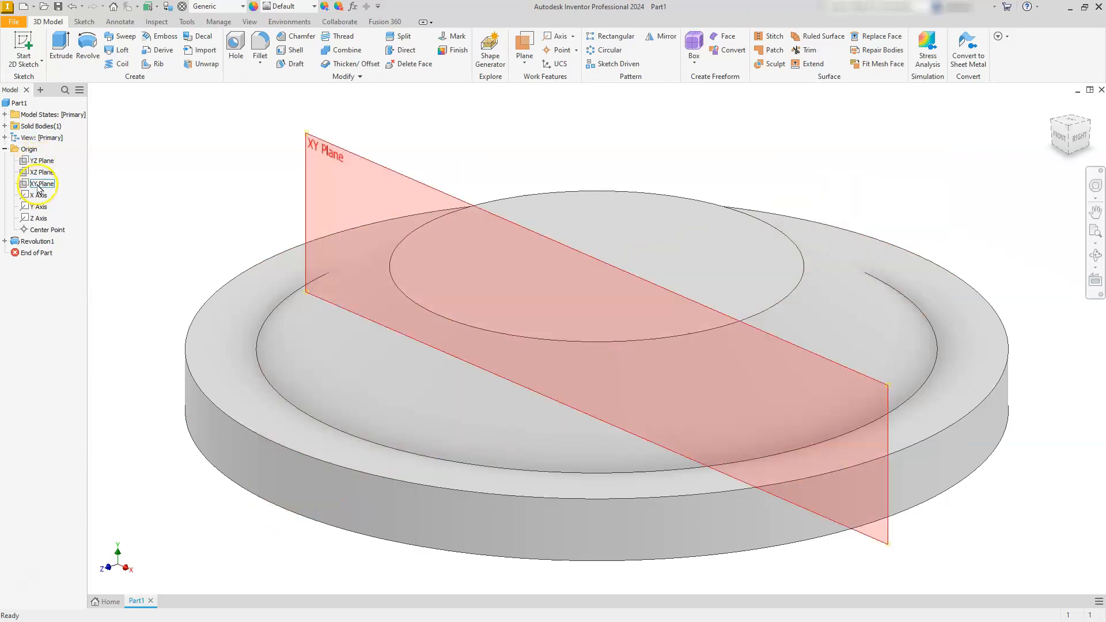
click(39, 185)
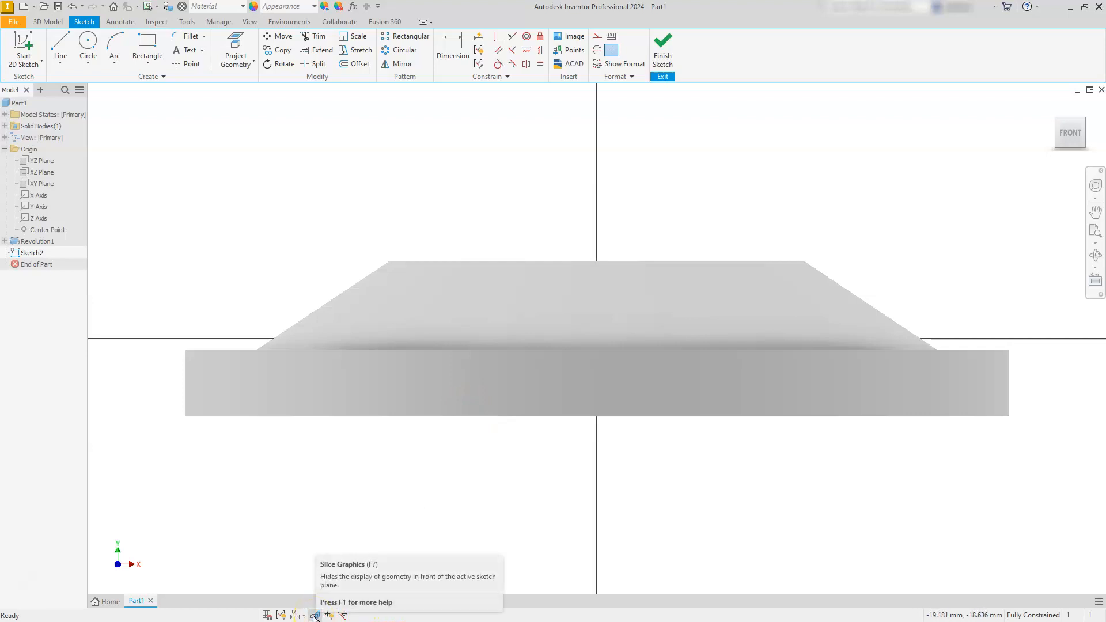
click(314, 615)
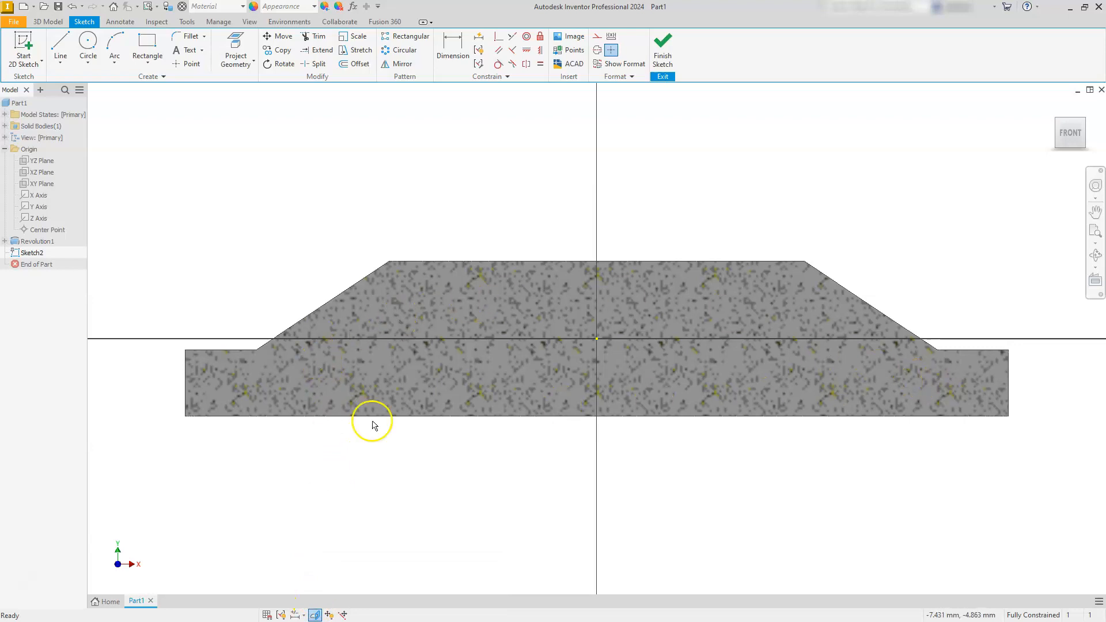
- Sketch a closed inverted-L profile from the base's outer upper corner, about 16 mm tall outside with an inner arm edge about 13 mm long
scroll(300, 433, down, 2)
scroll(795, 368, up, 3)
mouse_move(738, 437)
middle_down()
mouse_move(744, 405)
mouse_move(751, 420)
middle_up()
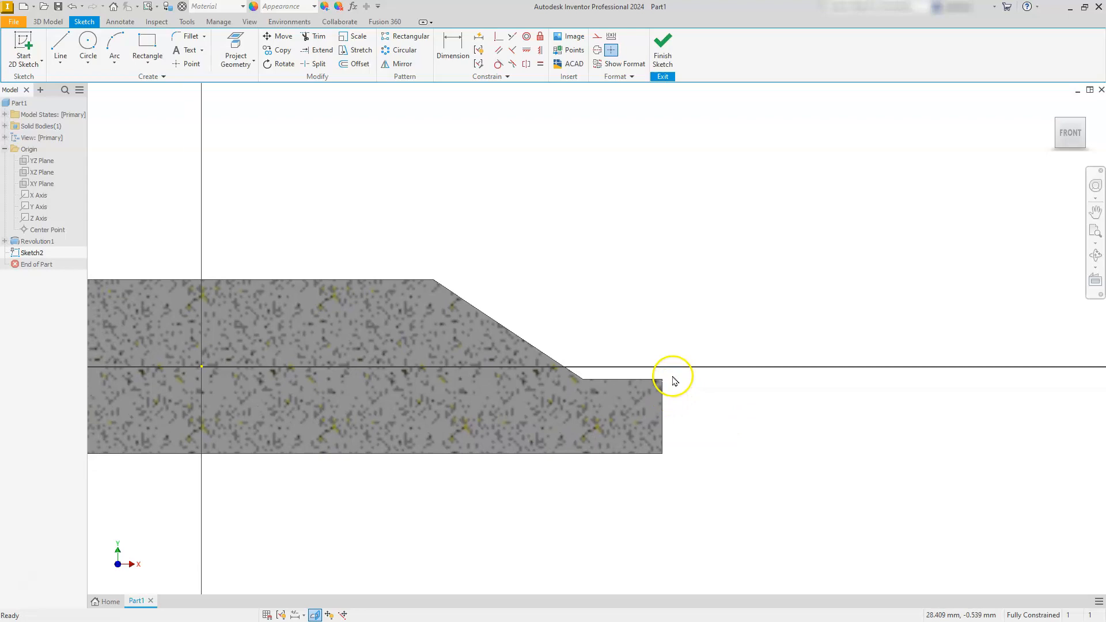
click(59, 46)
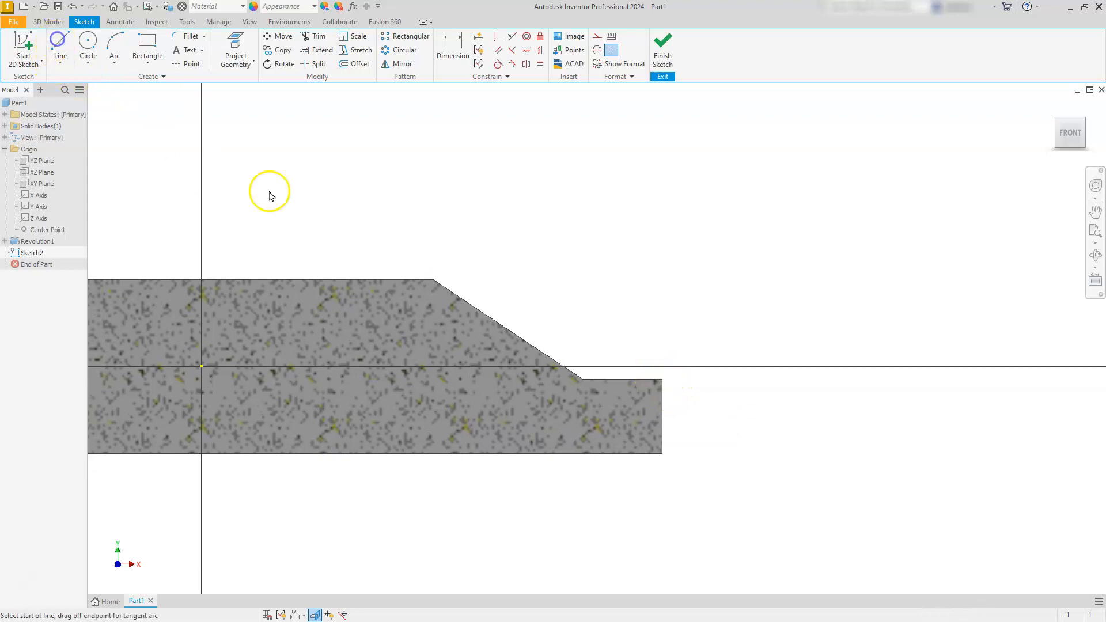
click(662, 379)
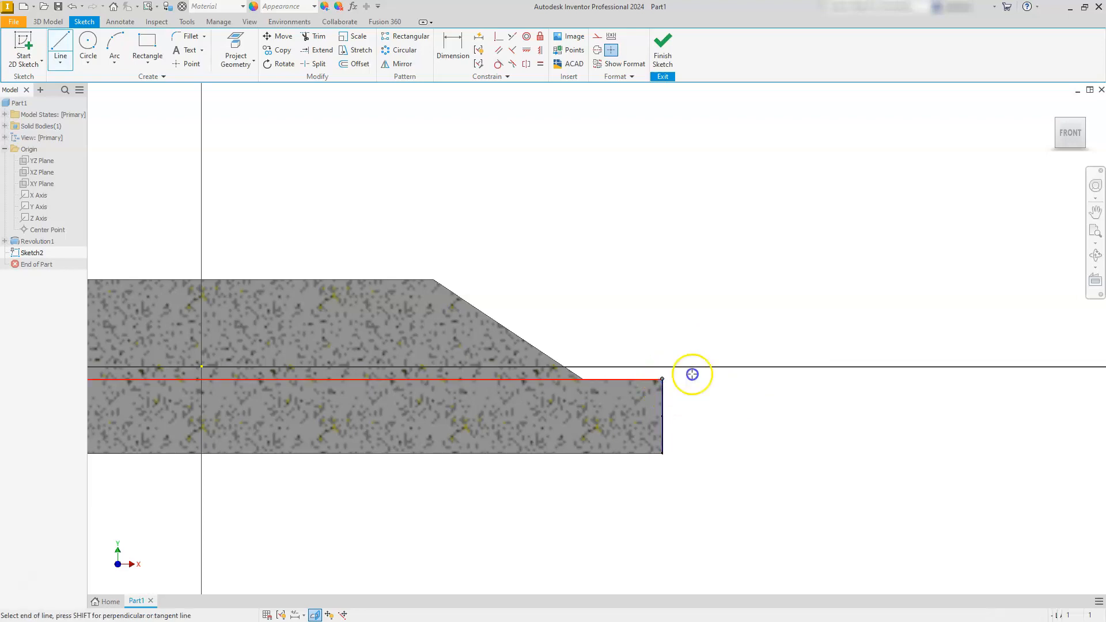
click(813, 379)
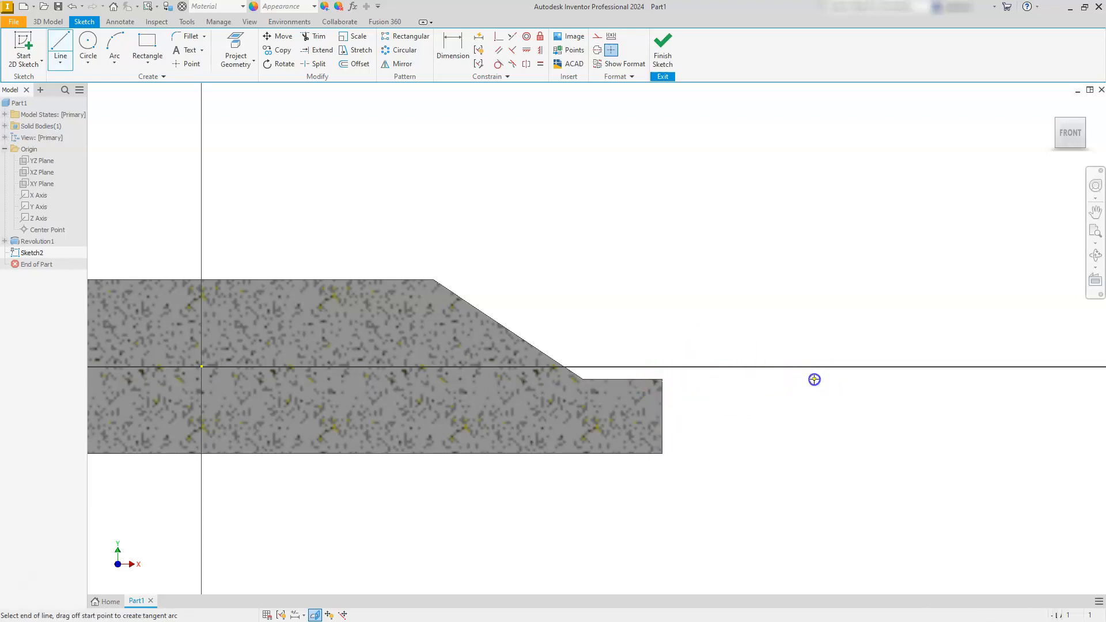
click(814, 110)
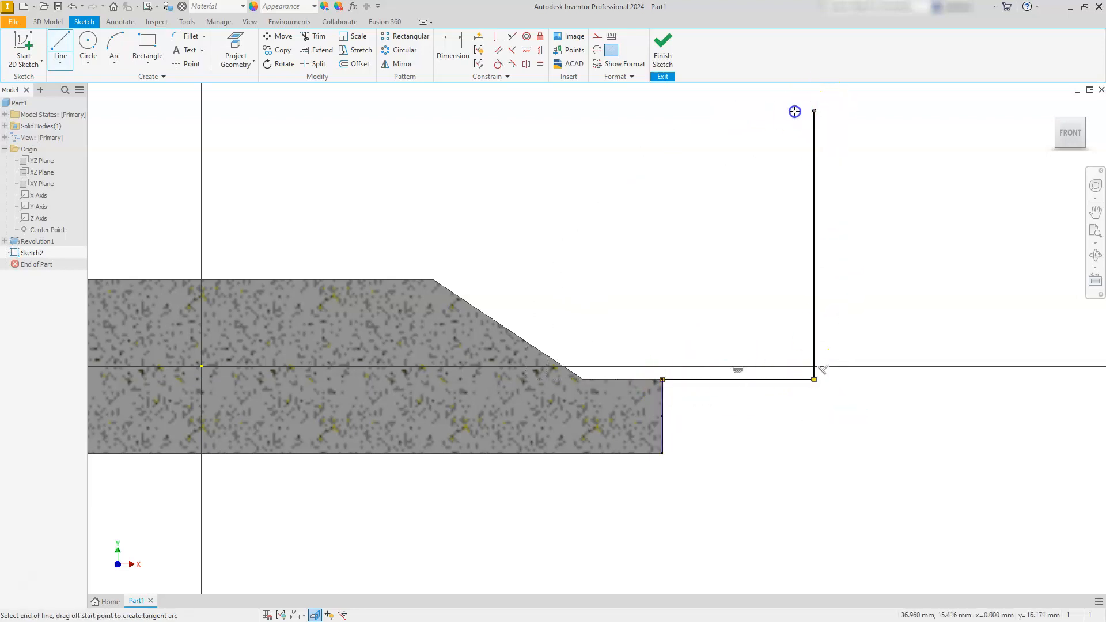
click(441, 105)
click(442, 152)
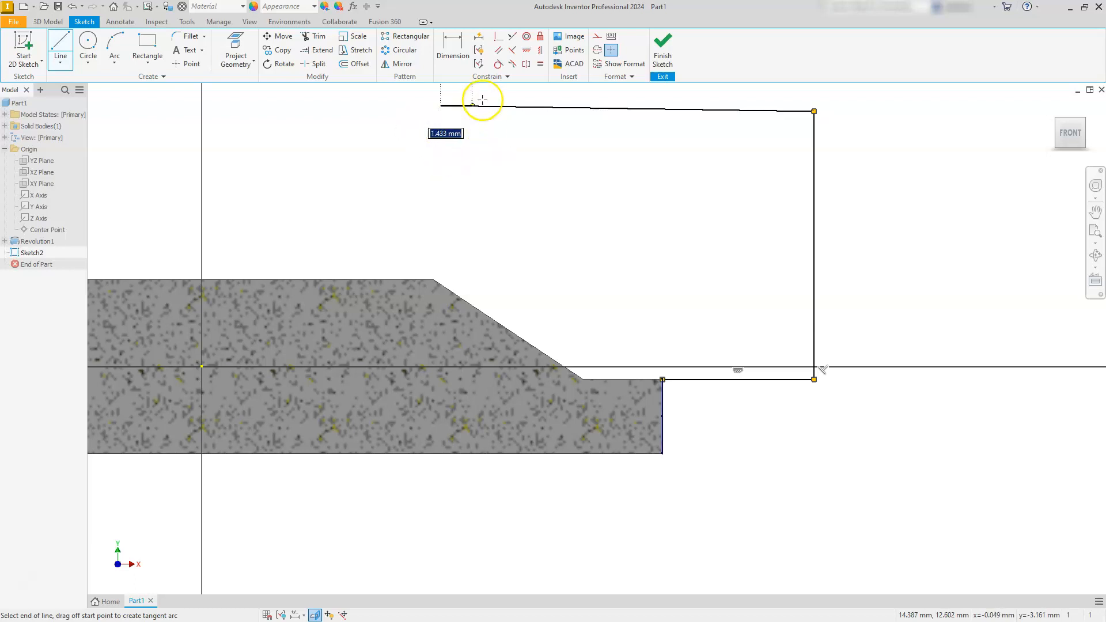
click(444, 178)
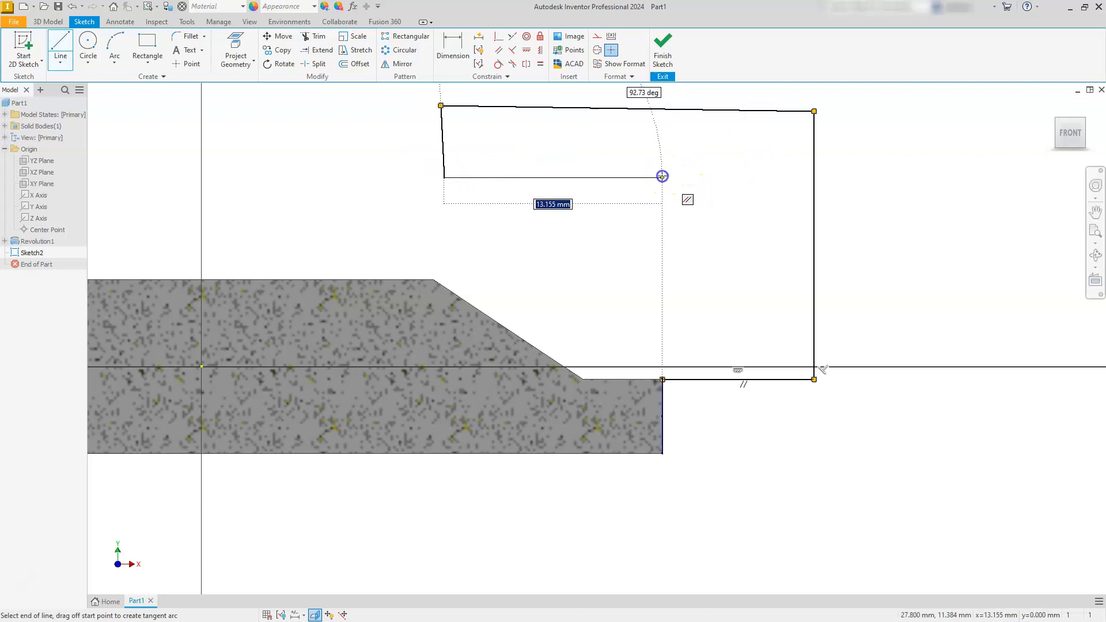
click(662, 178)
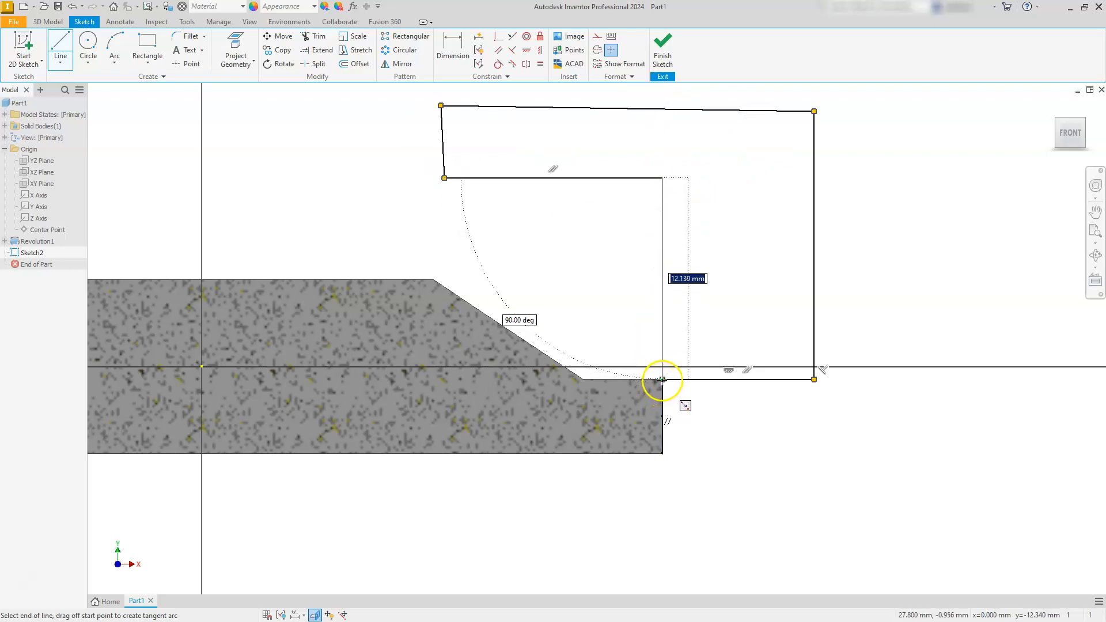
click(662, 379)
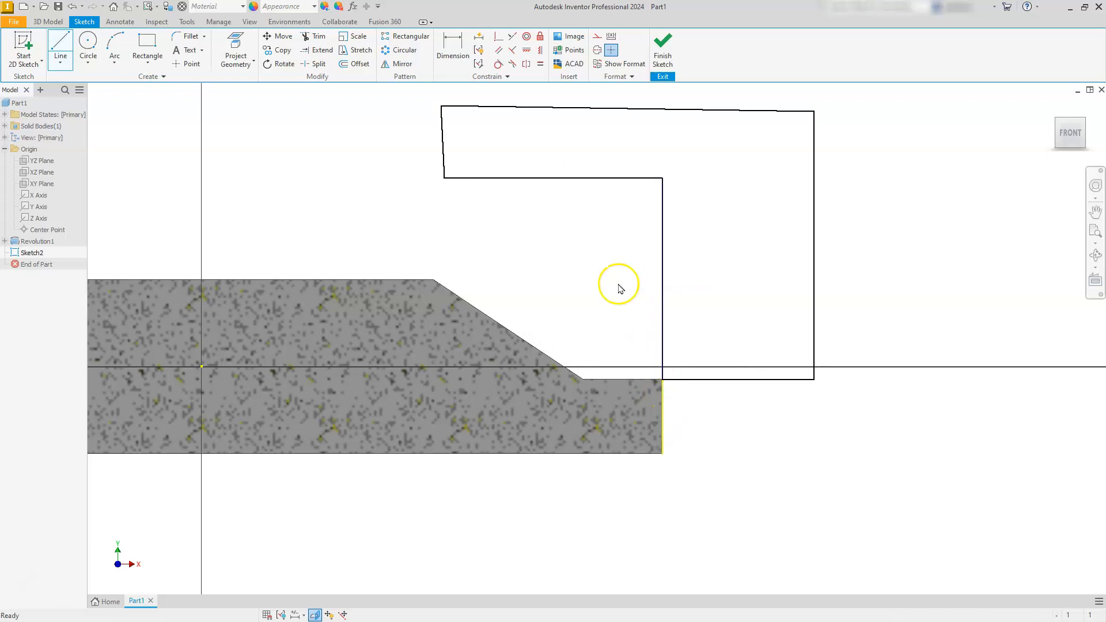
- Constrain the L profile's slanted top line horizontal and its short end line vertical
click(525, 50)
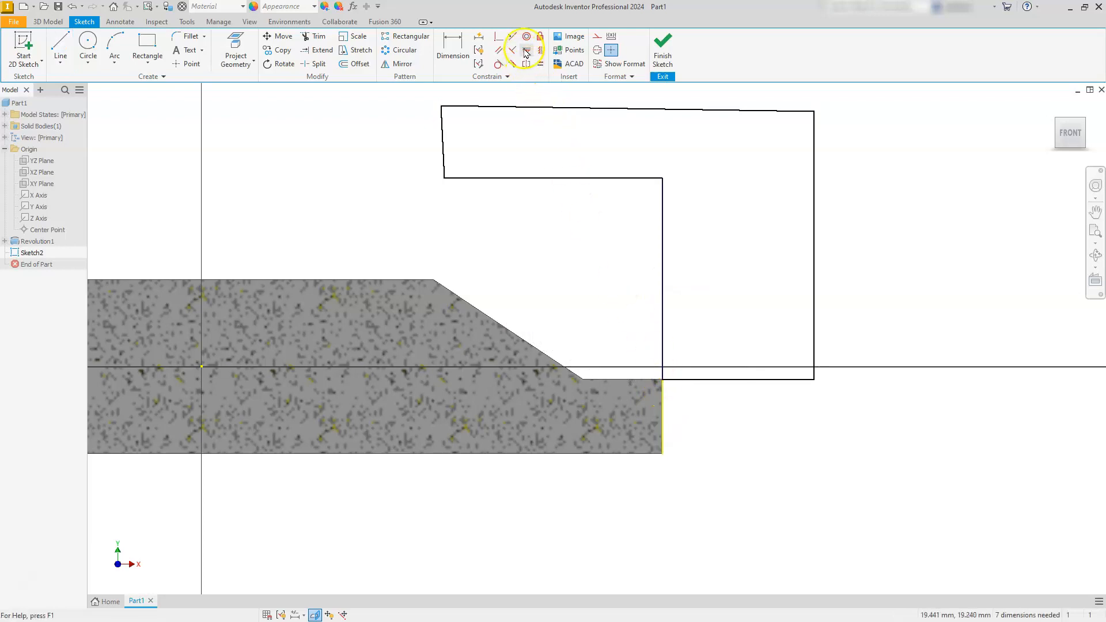
click(493, 178)
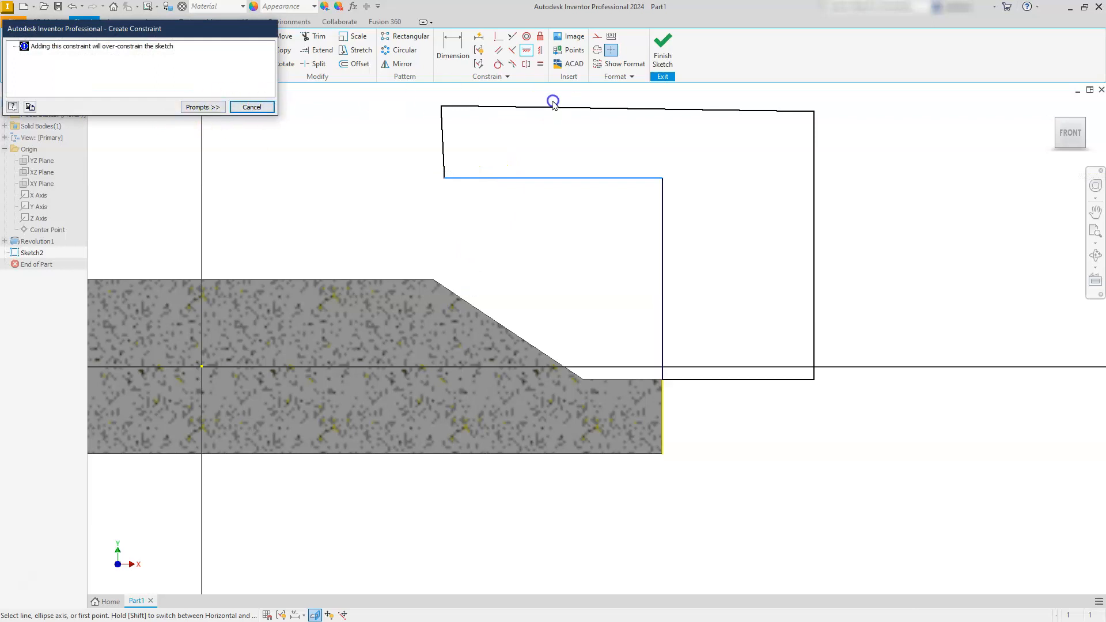
click(250, 107)
click(473, 107)
click(540, 50)
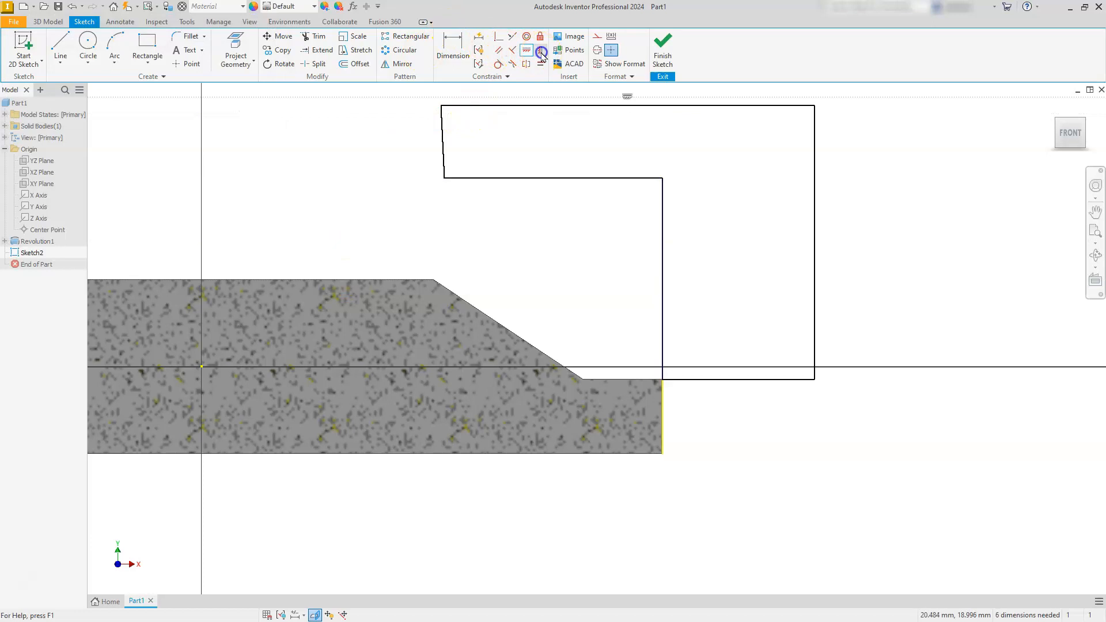
click(442, 168)
key(Escape)
- Dimension the L profile's bottom line to 6 mm and its top line to 26 mm
scroll(913, 387, down, 3)
mouse_move(760, 353)
middle_down()
mouse_move(689, 402)
mouse_move(618, 399)
middle_up()
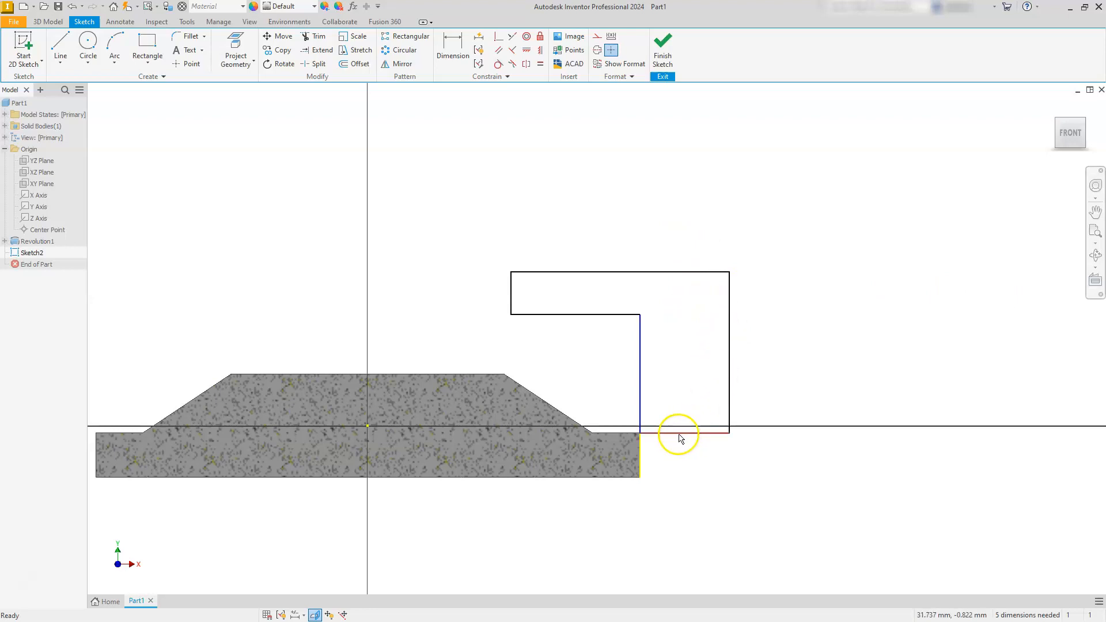
click(452, 46)
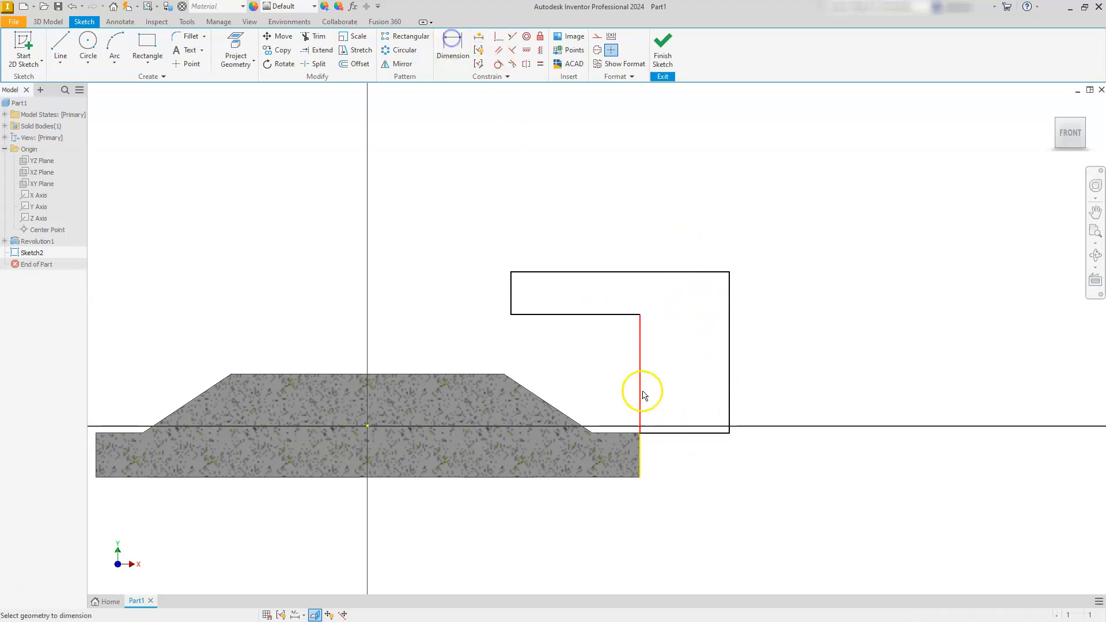
click(691, 433)
click(688, 523)
text(6)
key(Return)
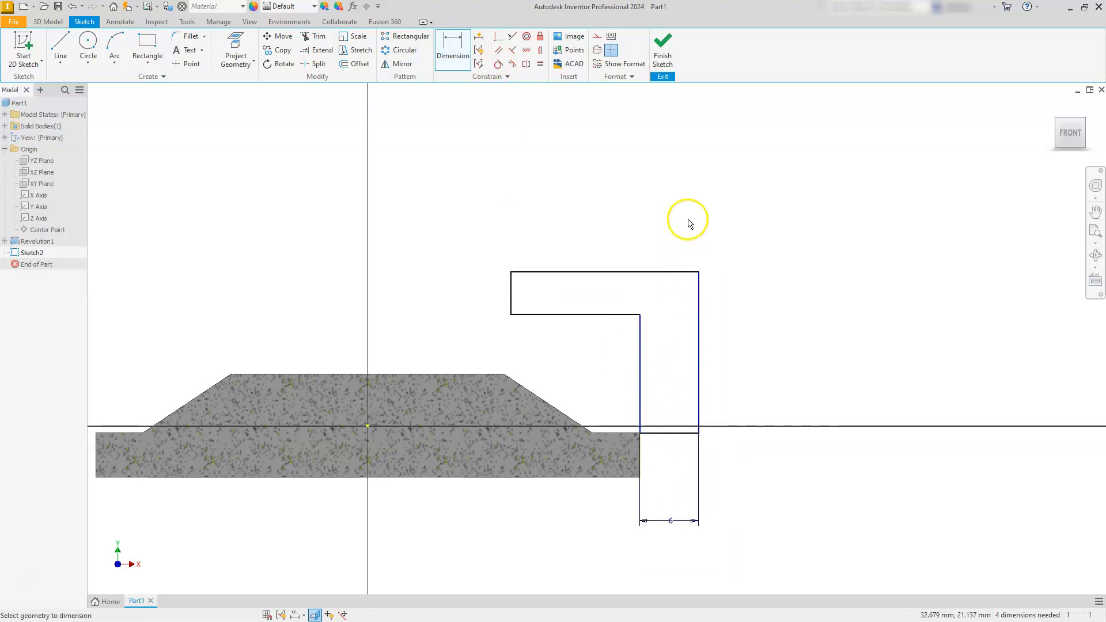
click(635, 272)
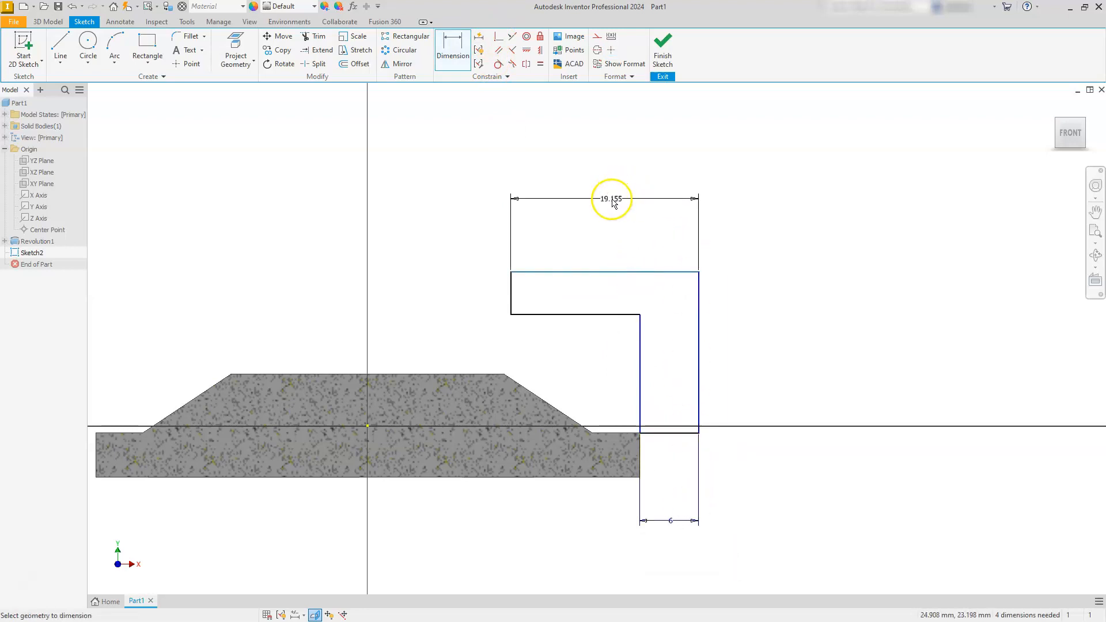
click(613, 199)
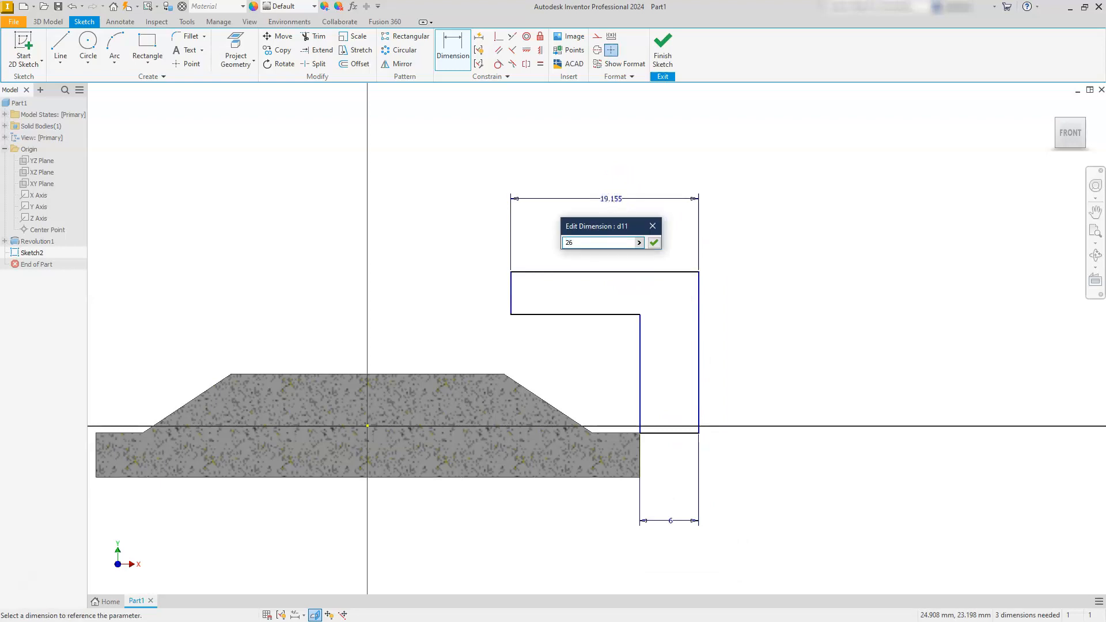
key(Return)
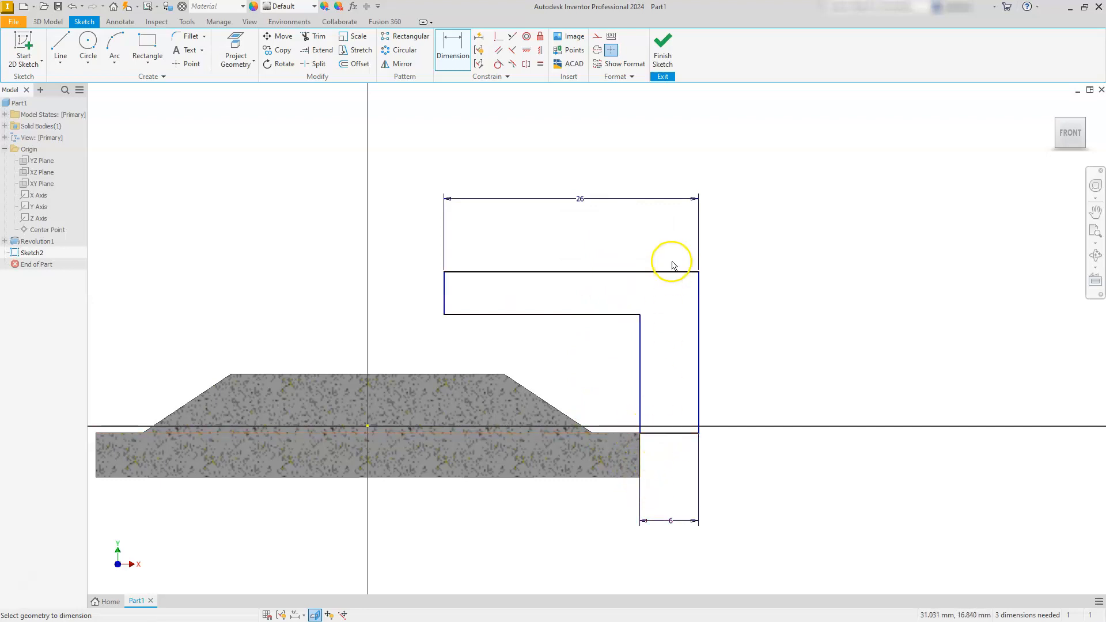
- Dimension the L profile's outer vertical line to 18 mm and the arm's short end line to 3.2 mm
click(696, 380)
click(755, 358)
text(18)
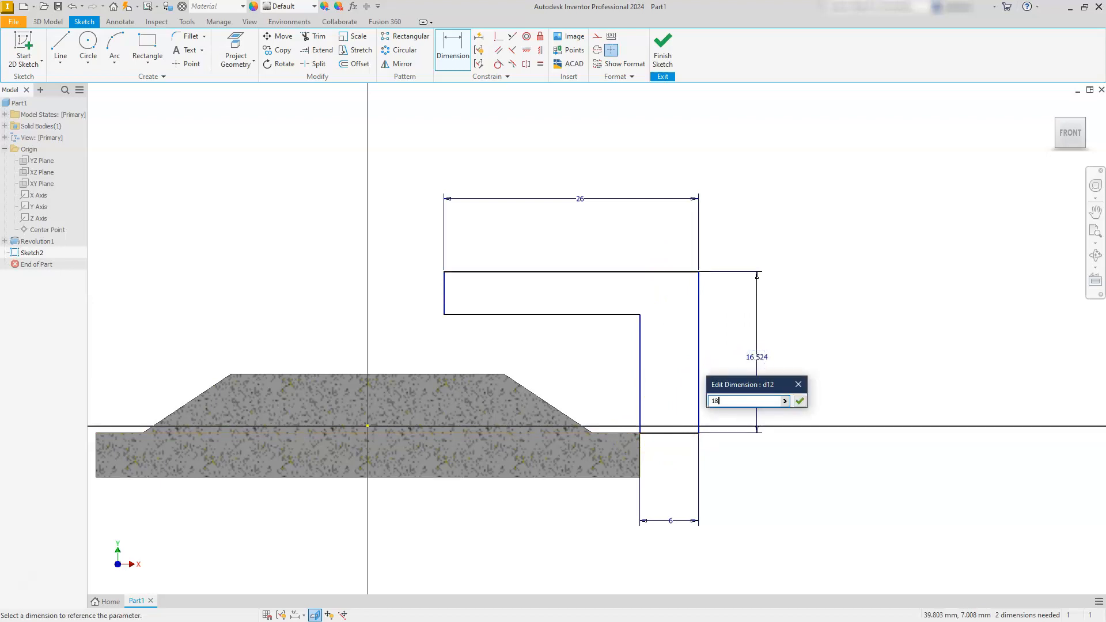
key(Return)
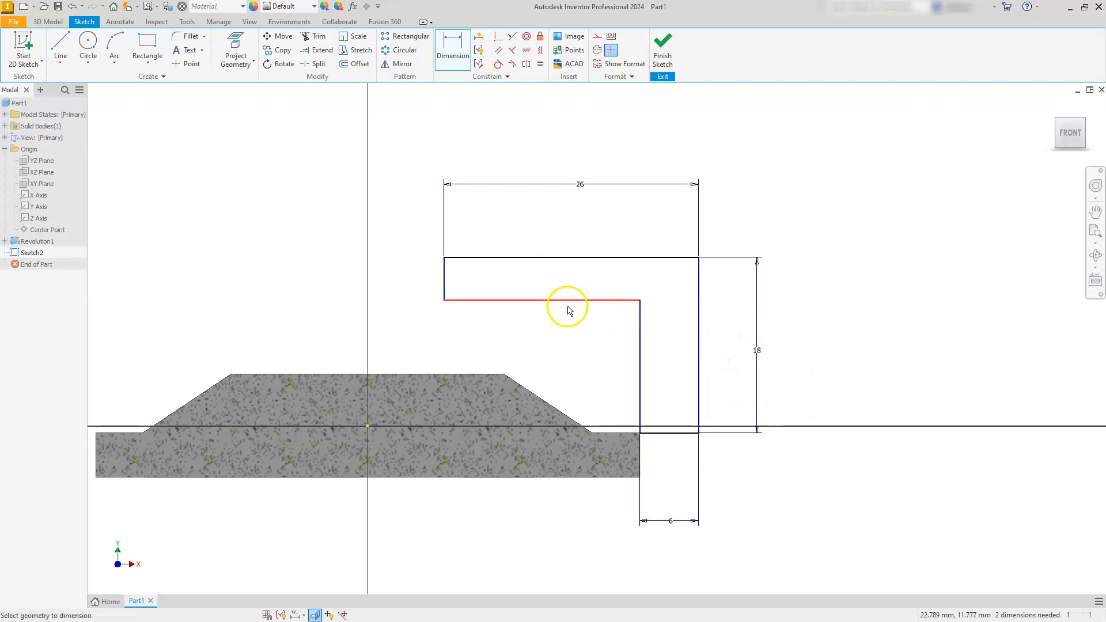
click(443, 289)
click(409, 278)
text(3)
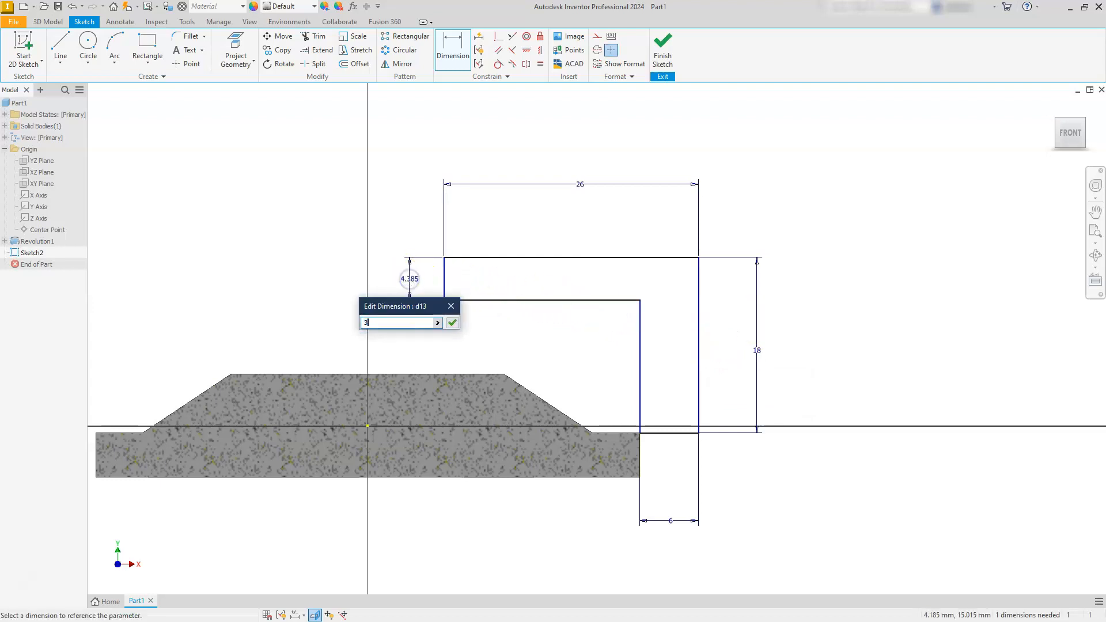
text(.2)
key(Return)
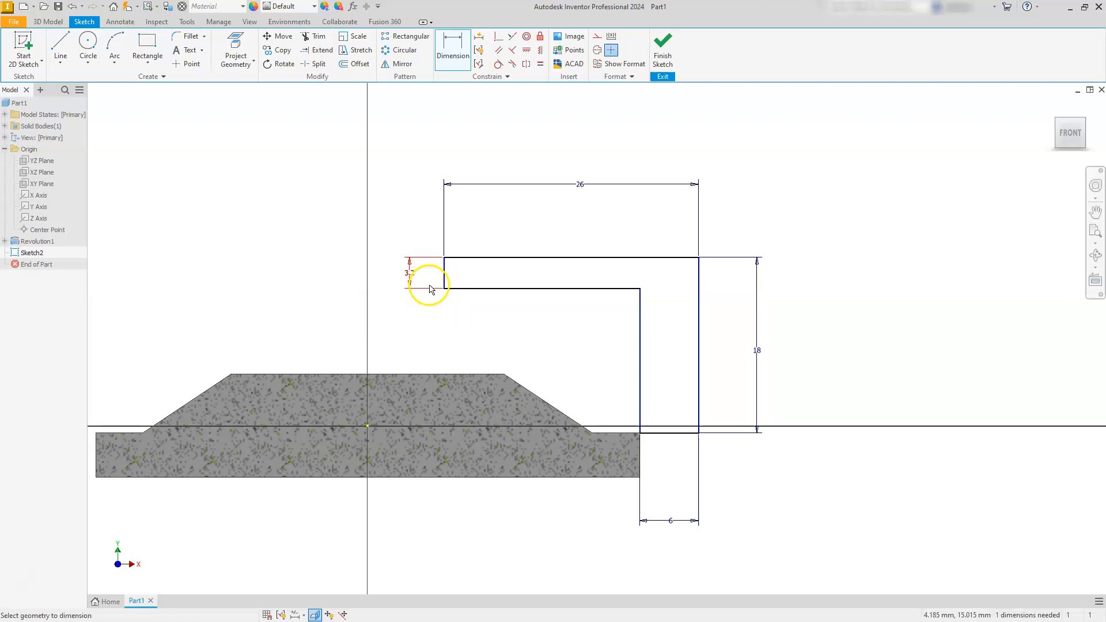
click(441, 286)
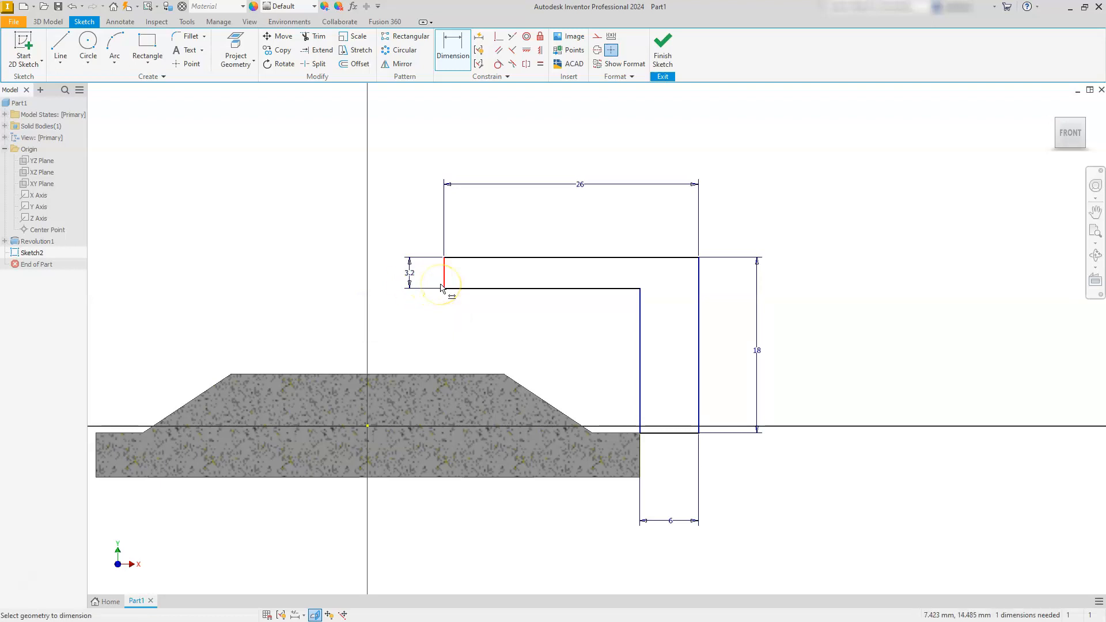
key(Escape)
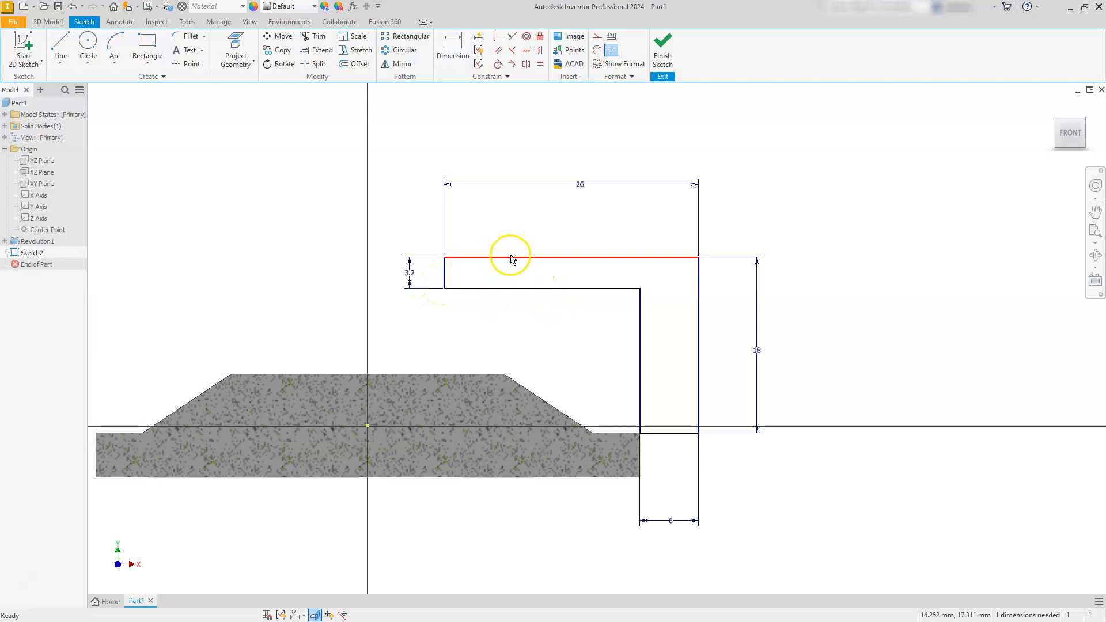
- Move the L profile up off the base and constrain its inner bottom corner coincident with the base's outer upper corner
mouse_move(511, 256)
mouse_down()
mouse_move(516, 299)
mouse_move(522, 223)
mouse_up()
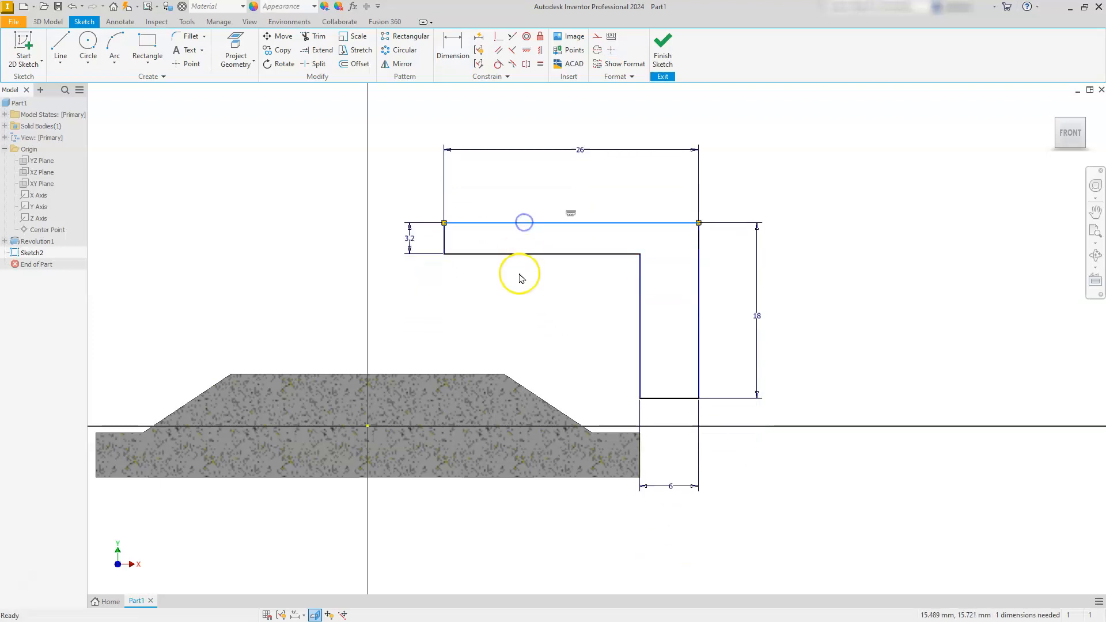
click(513, 324)
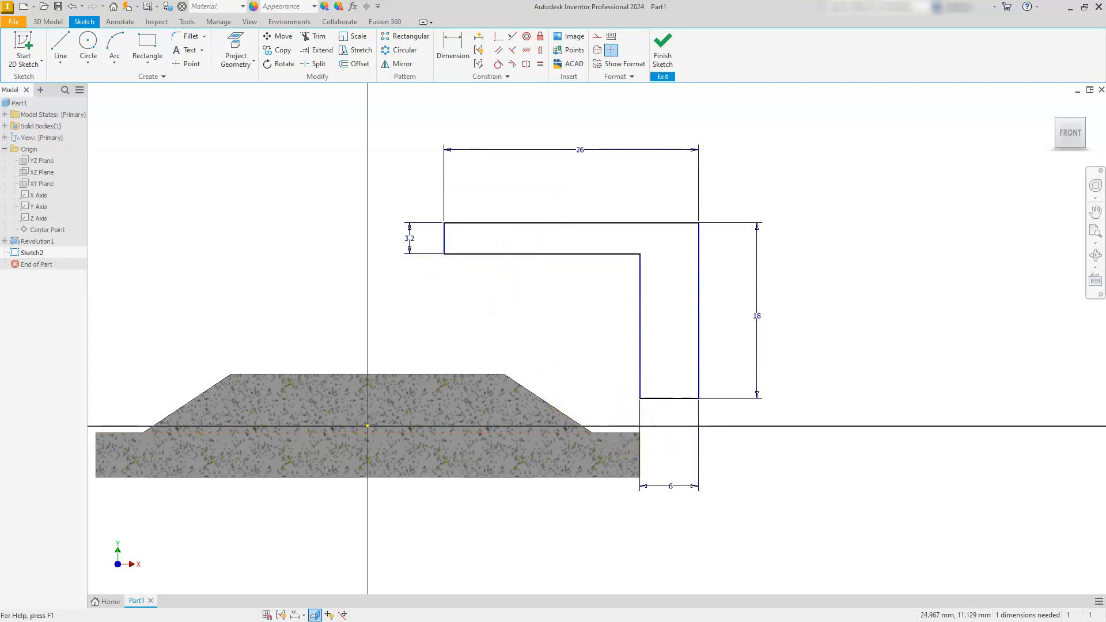
click(496, 39)
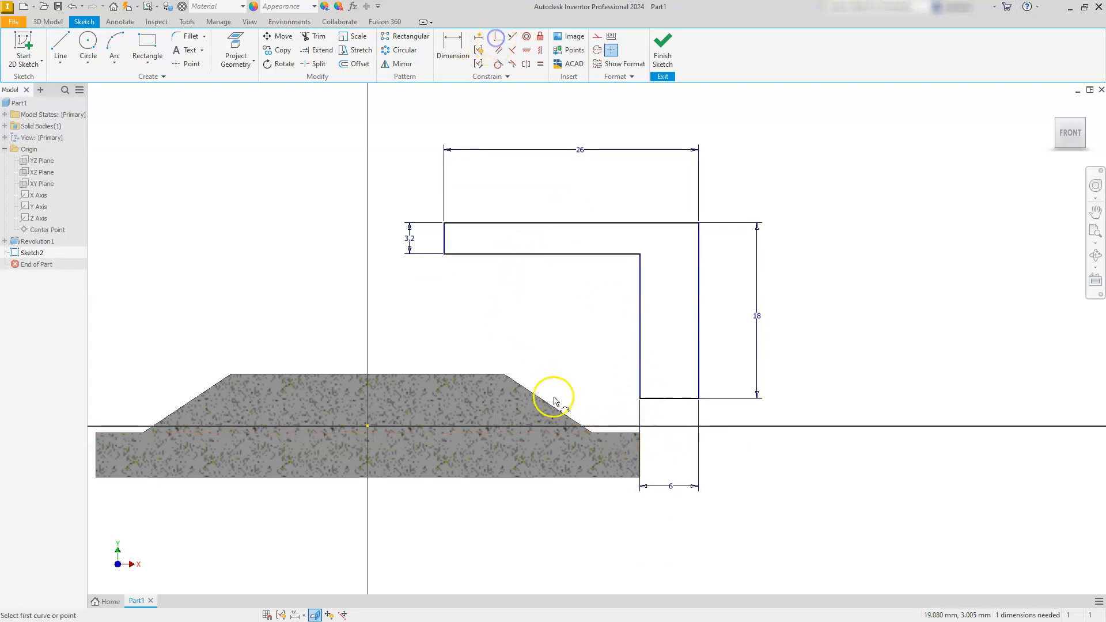
click(638, 398)
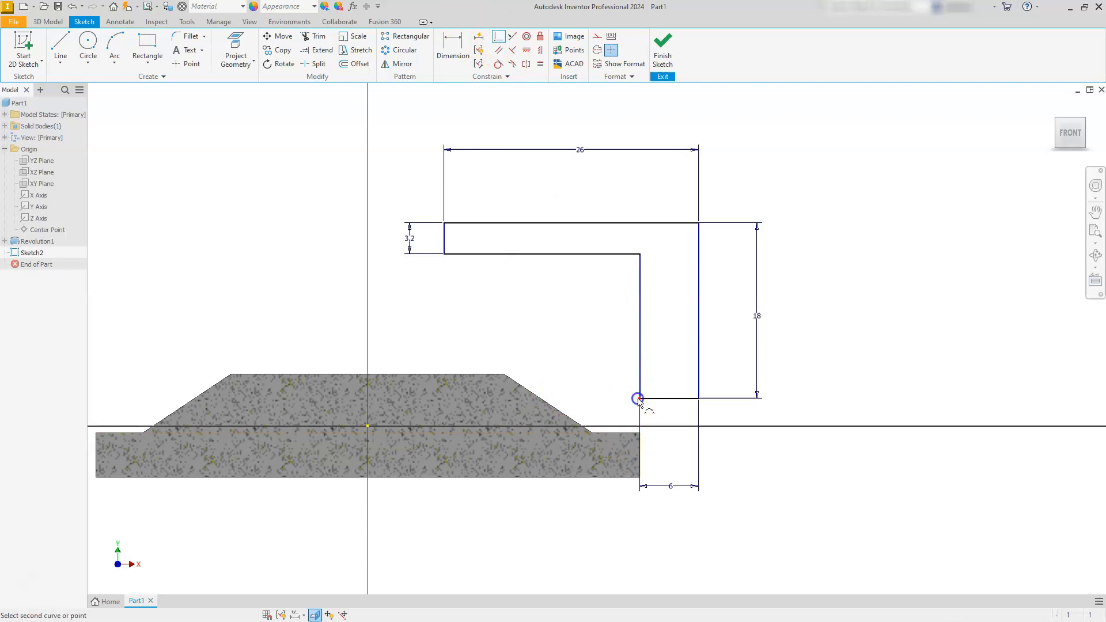
click(638, 433)
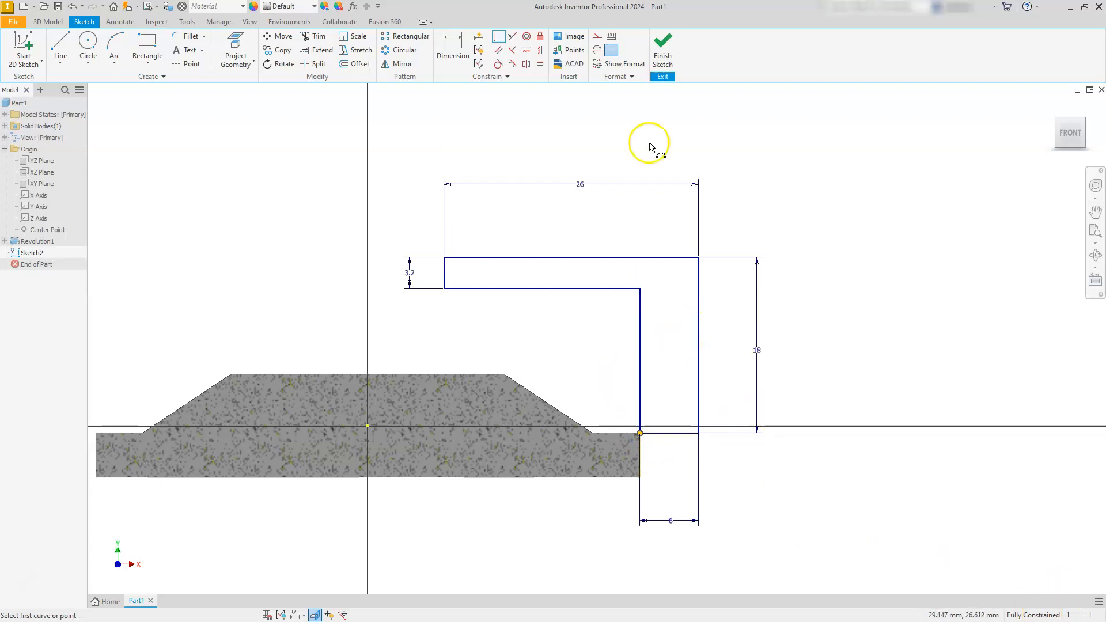
- Finish the sketch and extrude the L-shaped profile symmetrically about its sketch plane, joined to the base
click(662, 54)
click(661, 57)
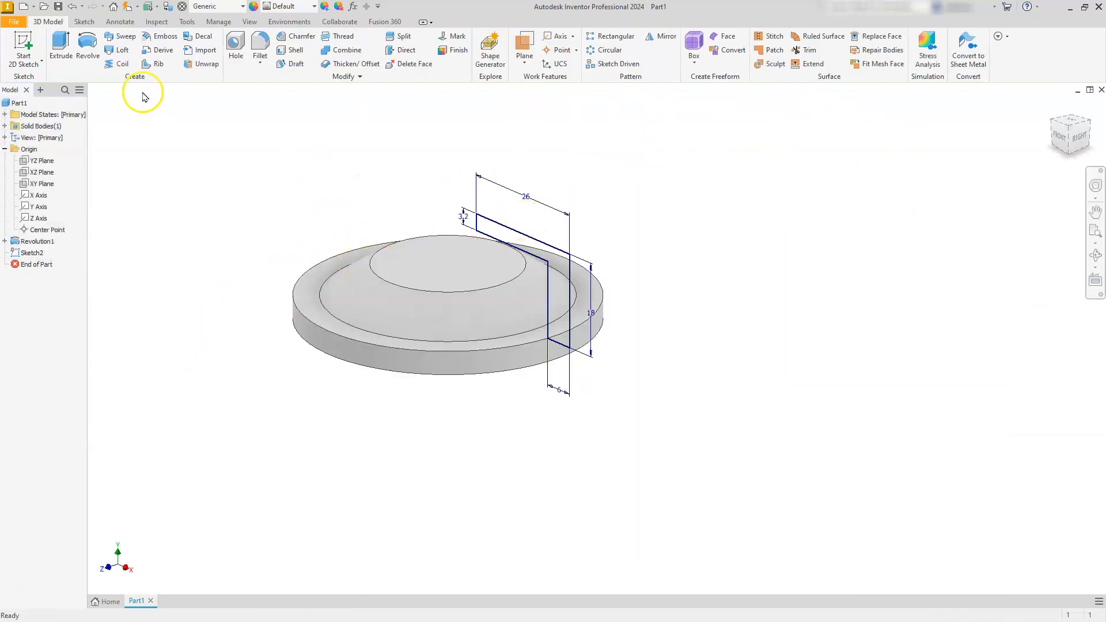
click(58, 46)
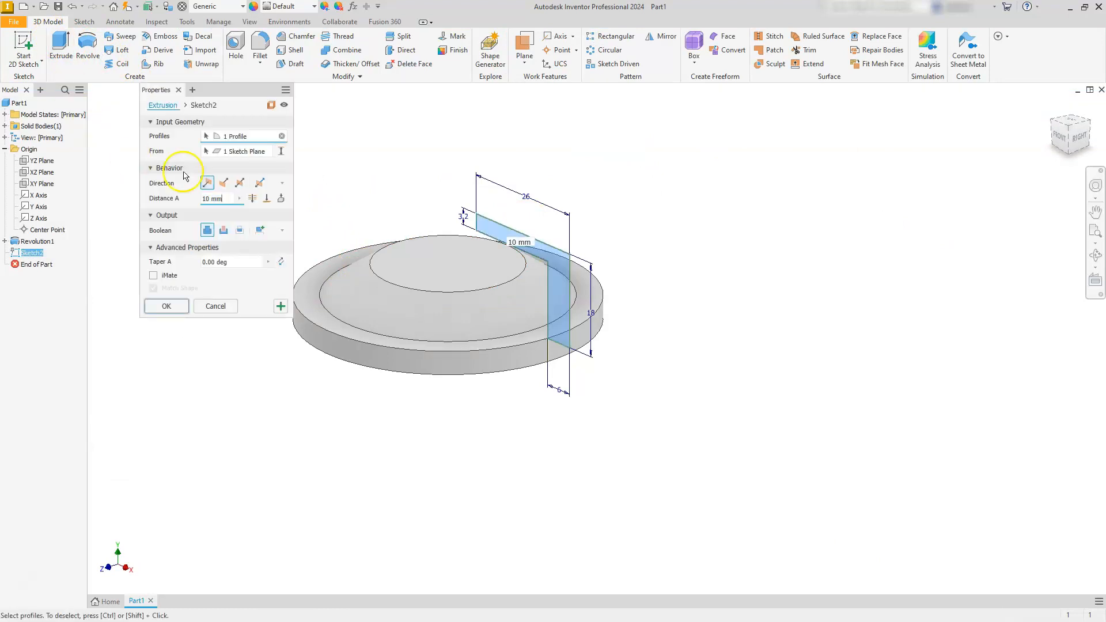
click(240, 184)
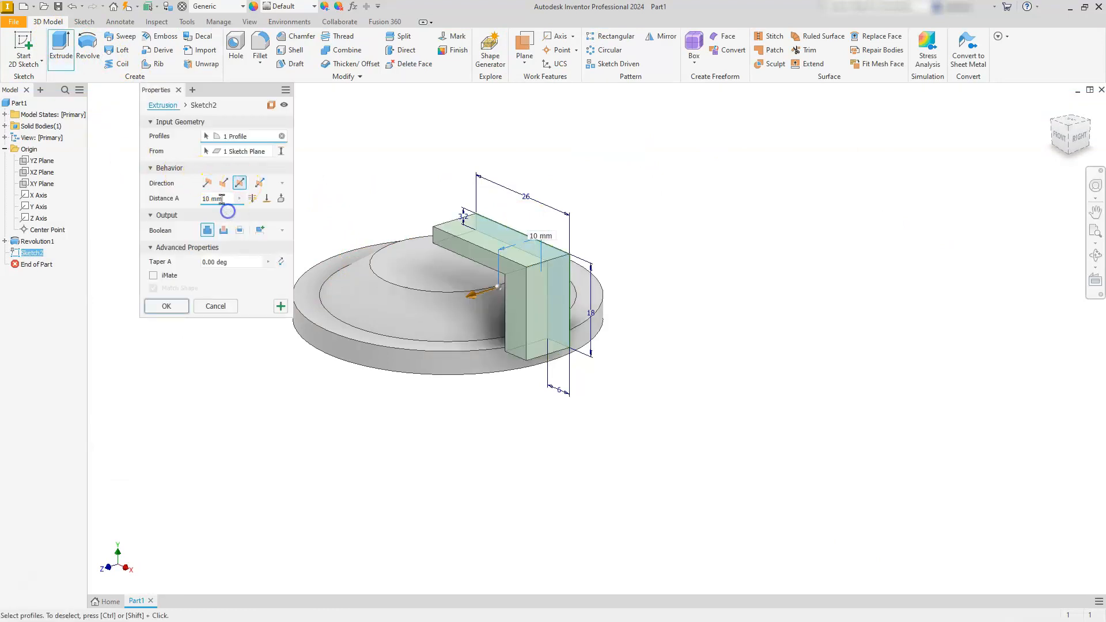
click(180, 201)
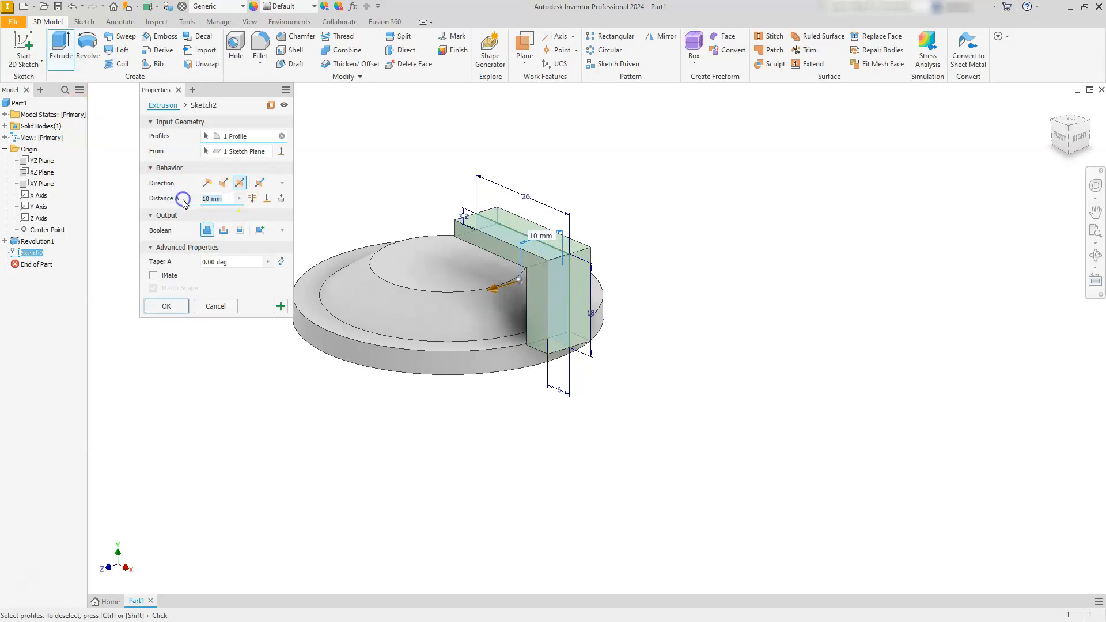
key(Return)
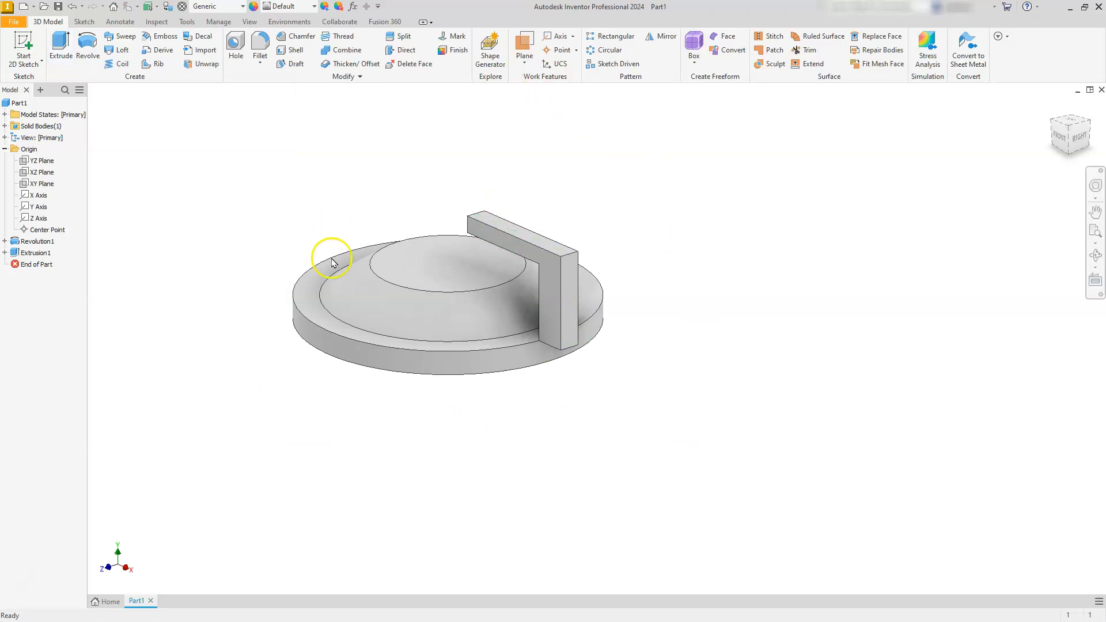
- Circular-pattern the extruded L-shaped arm around the Y axis with 4 occurrences over 360 deg
click(498, 243)
click(488, 156)
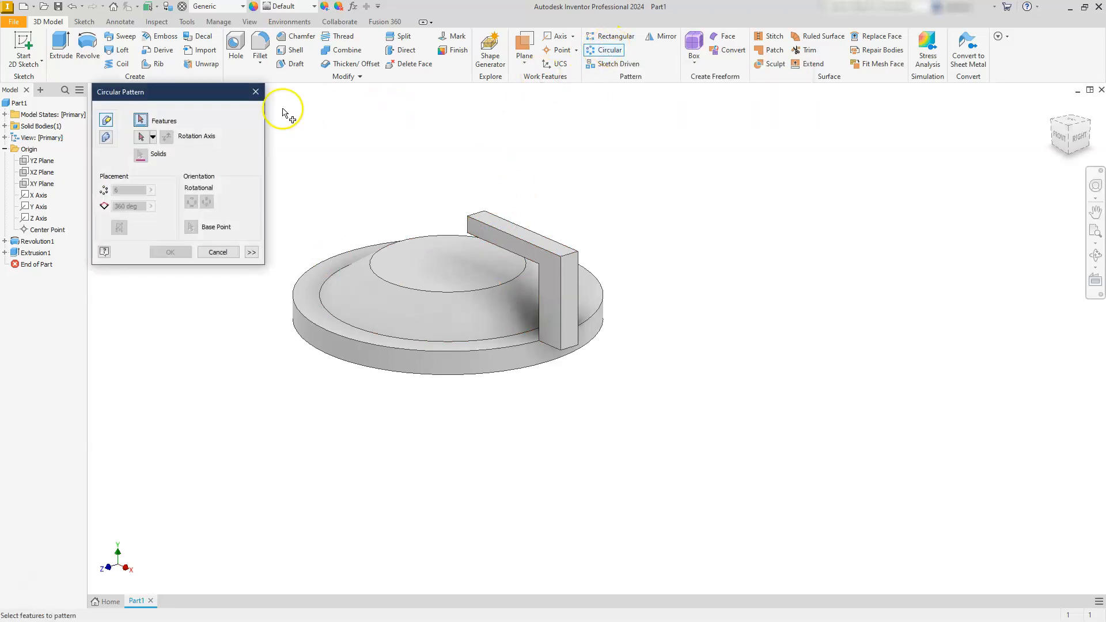
click(37, 254)
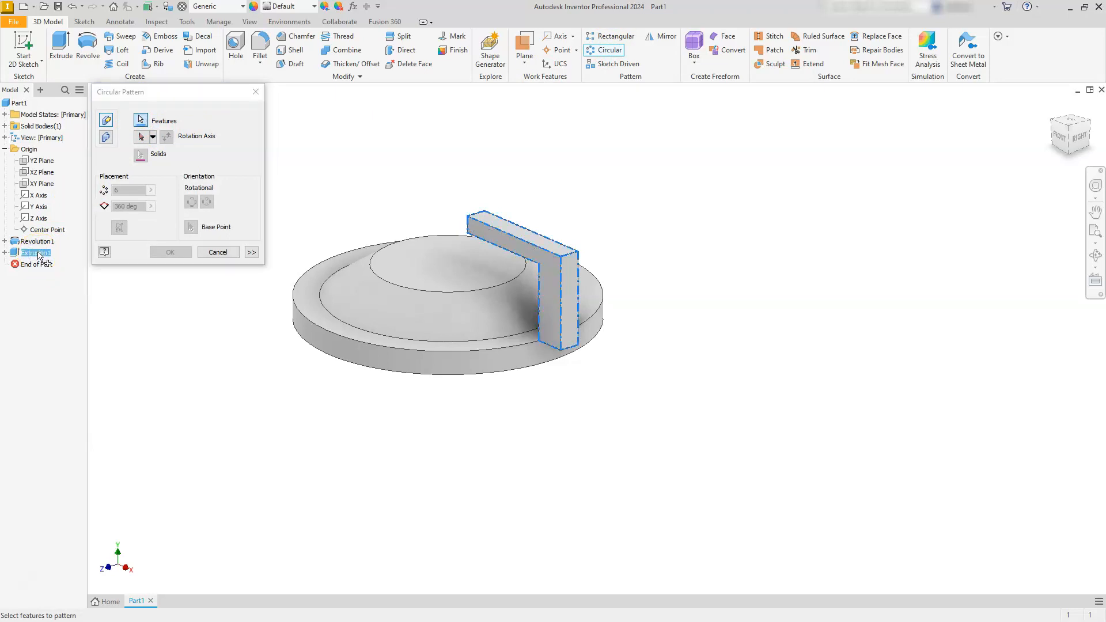
click(141, 137)
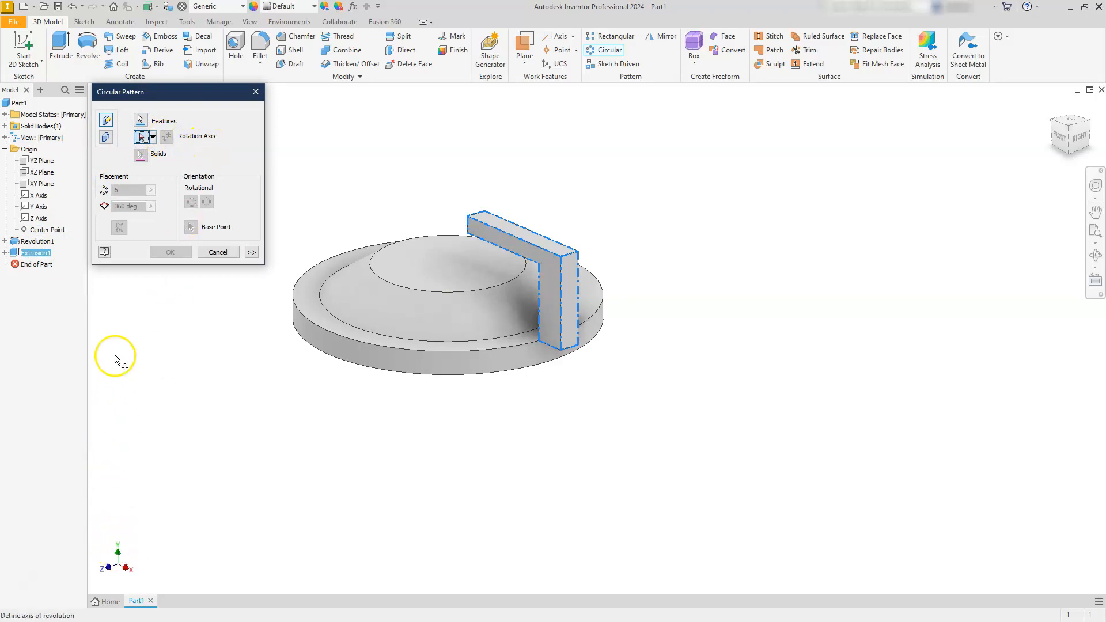
click(35, 206)
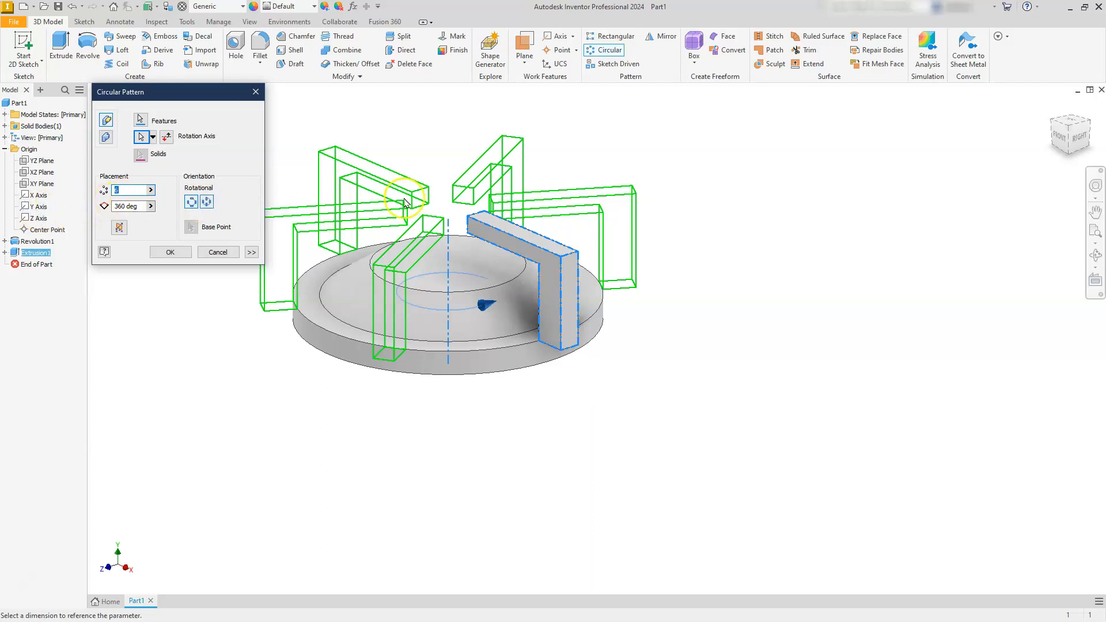
click(118, 190)
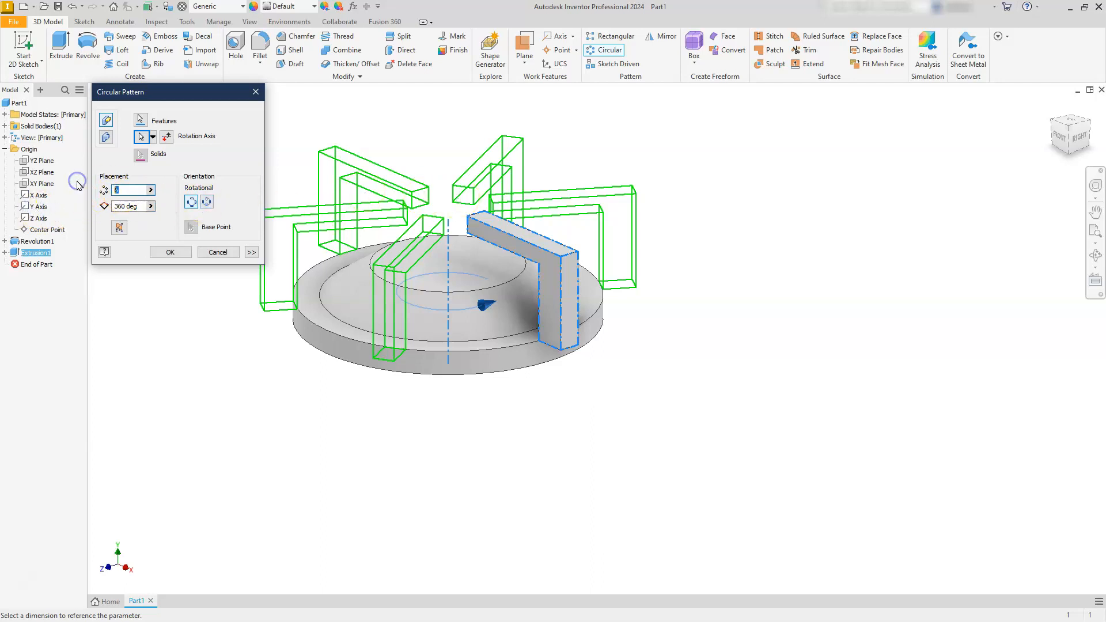
text(4)
click(164, 254)
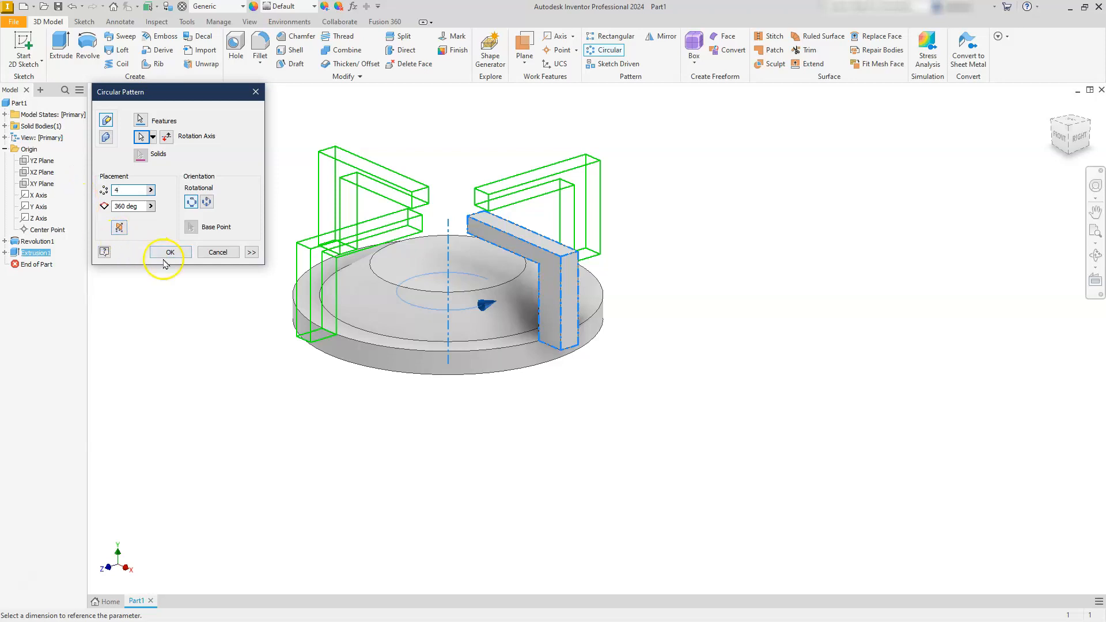
click(420, 258)
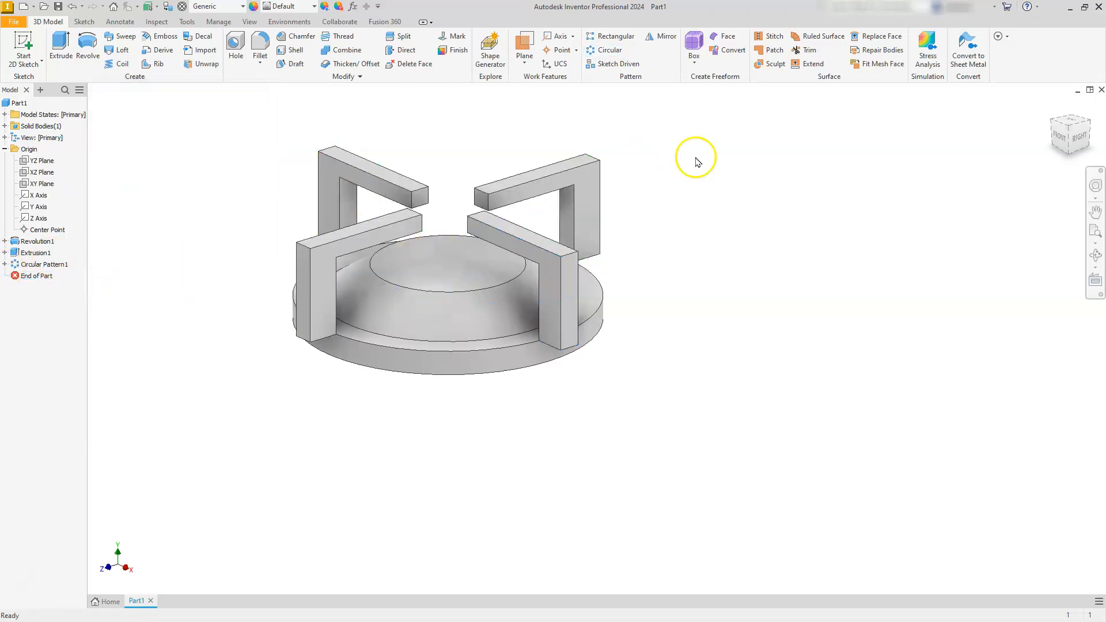
- Save the burner part as Eye in the Cooktop project folder
click(1060, 140)
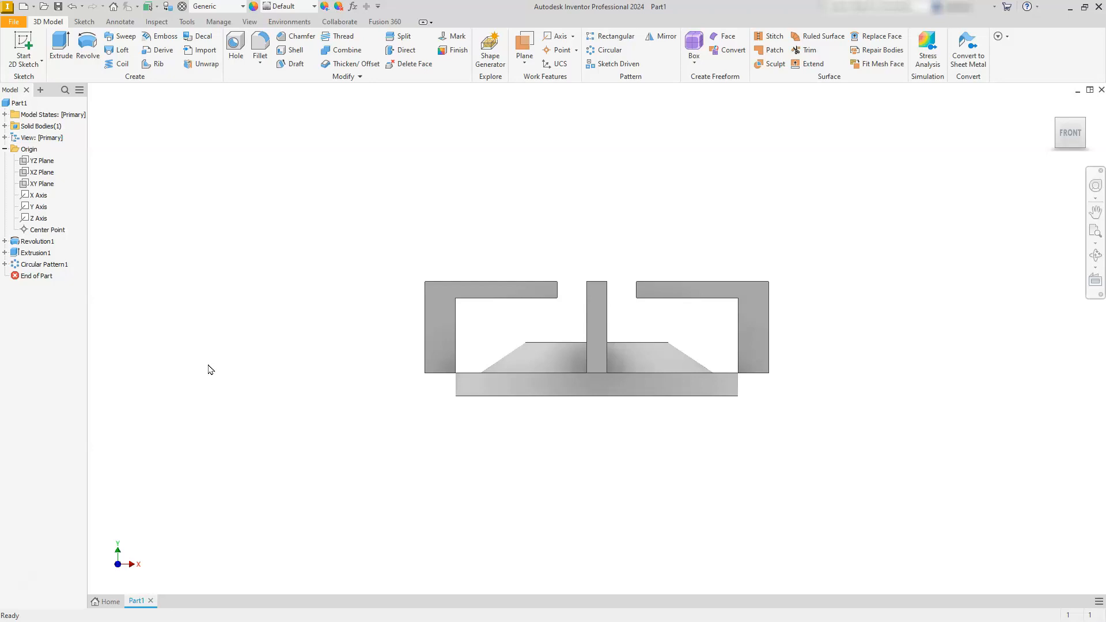
key(ctrl+s)
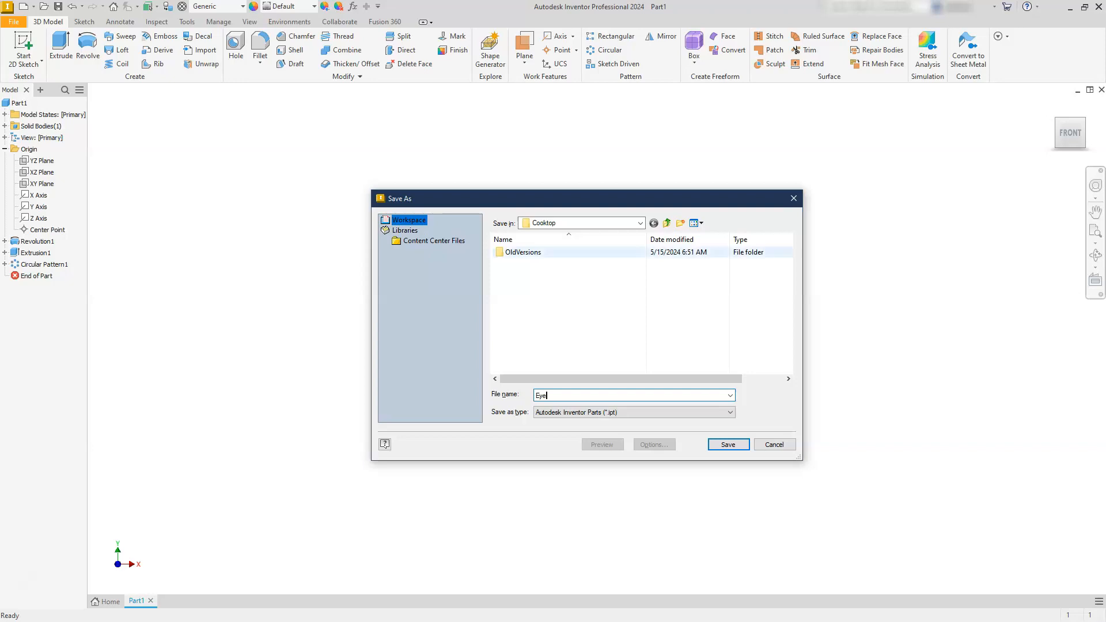
click(728, 445)
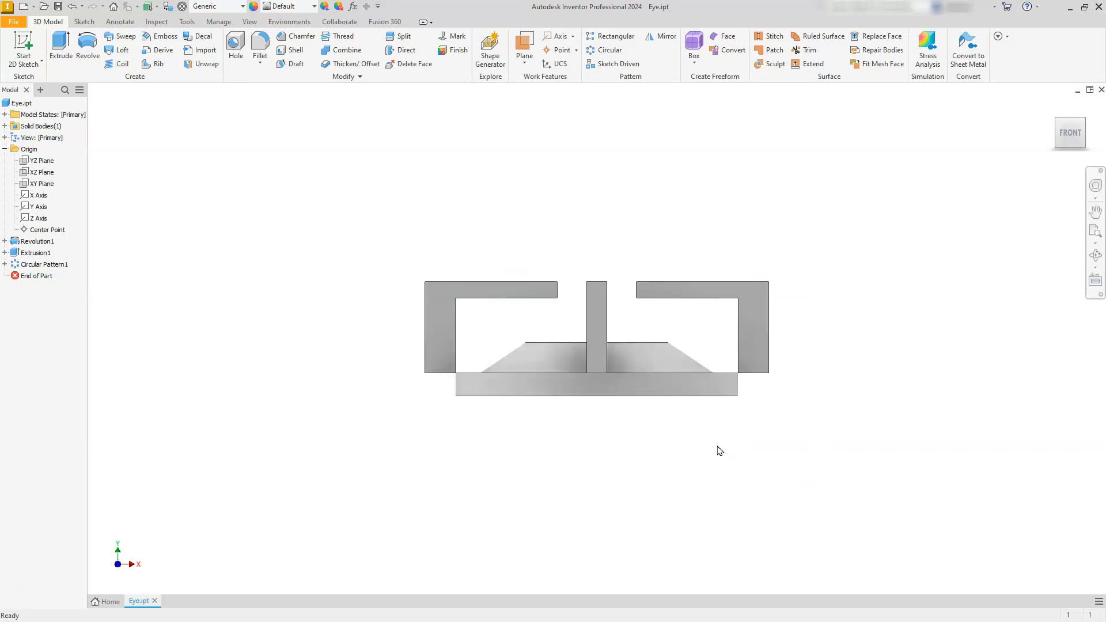
- Edit the revolve's sketch, set the zero diameter dimension of the inner vertical line to 28 mm, and finish the sketch, accepting the update
click(1083, 123)
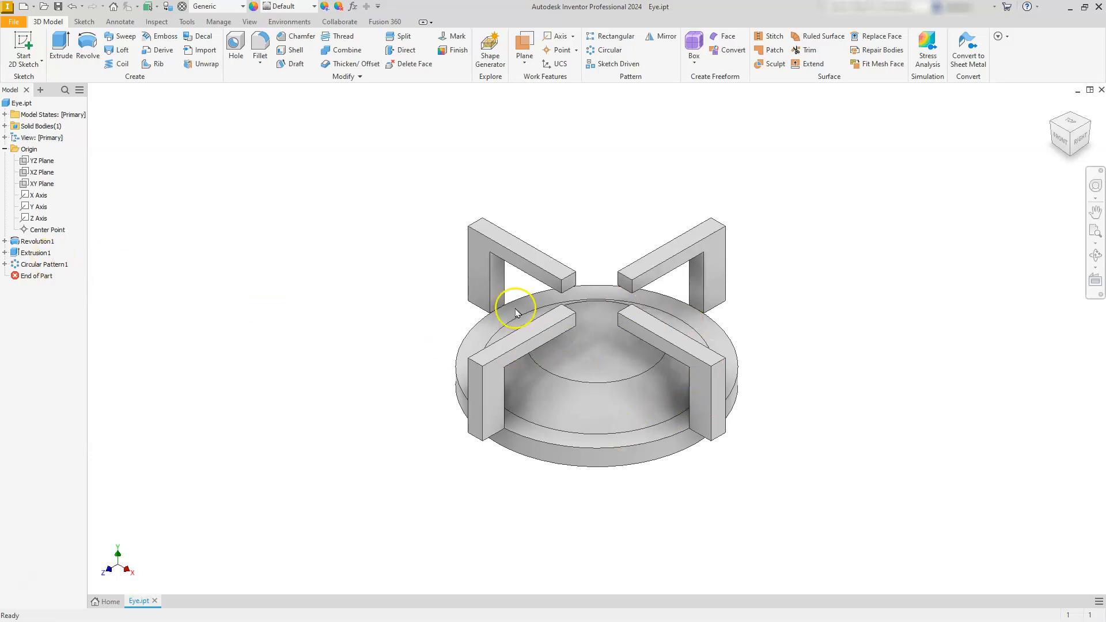
click(5, 242)
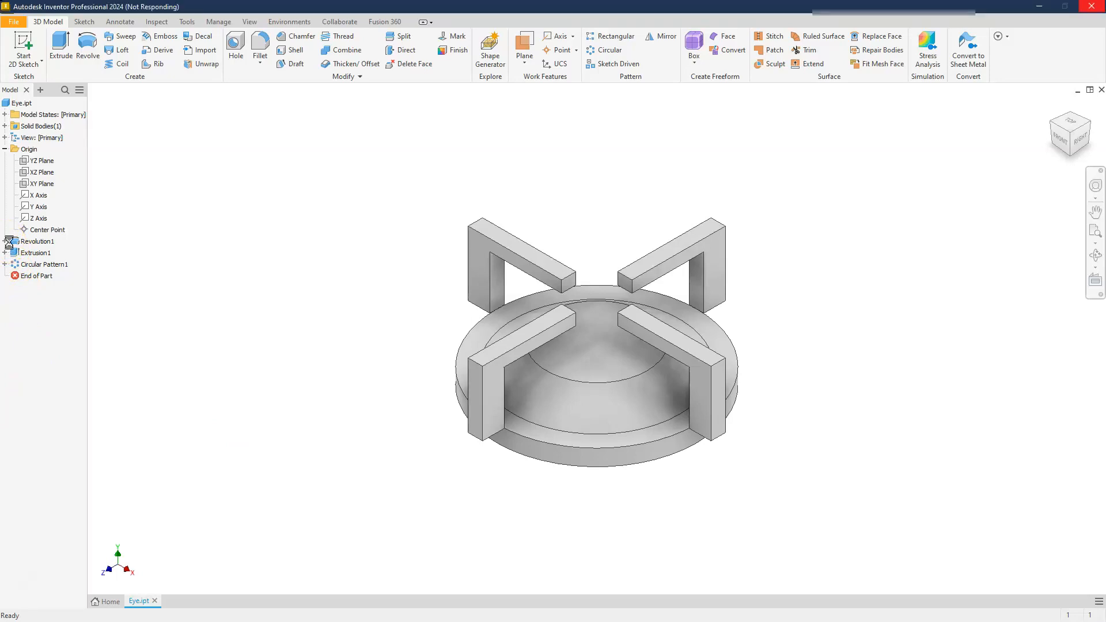
click(230, 269)
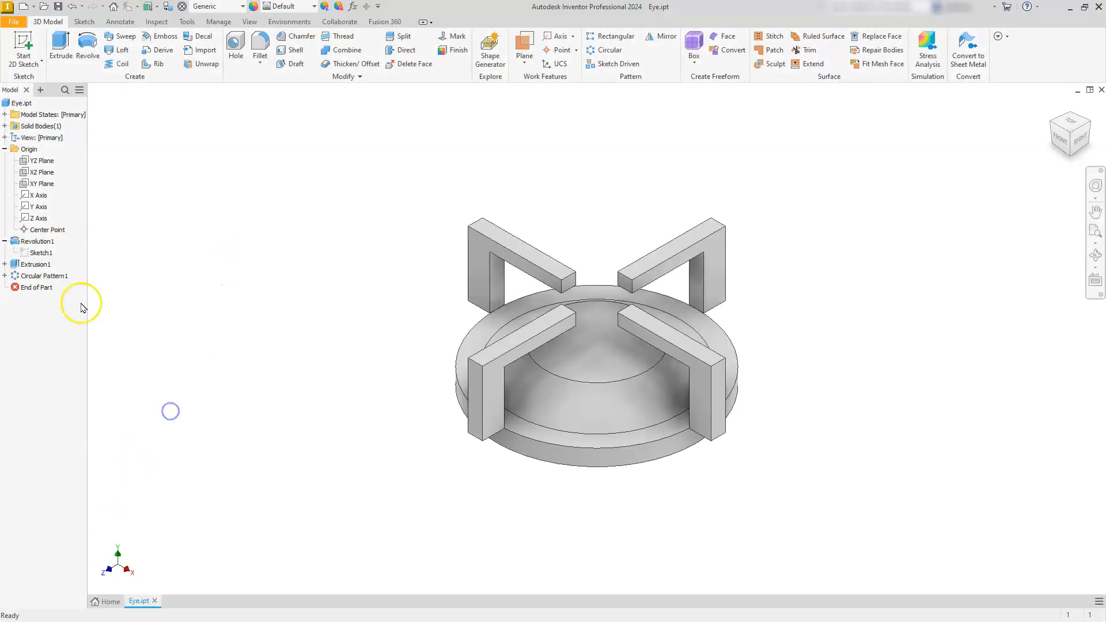
click(26, 254)
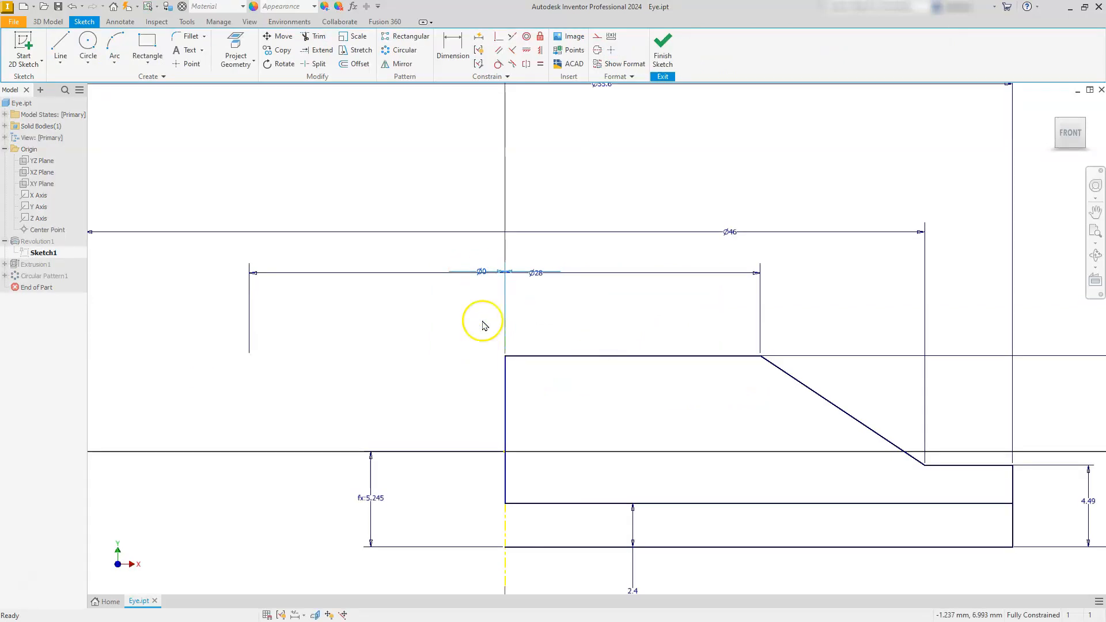
drag(482, 270, 494, 334)
click(482, 362)
double_click(484, 335)
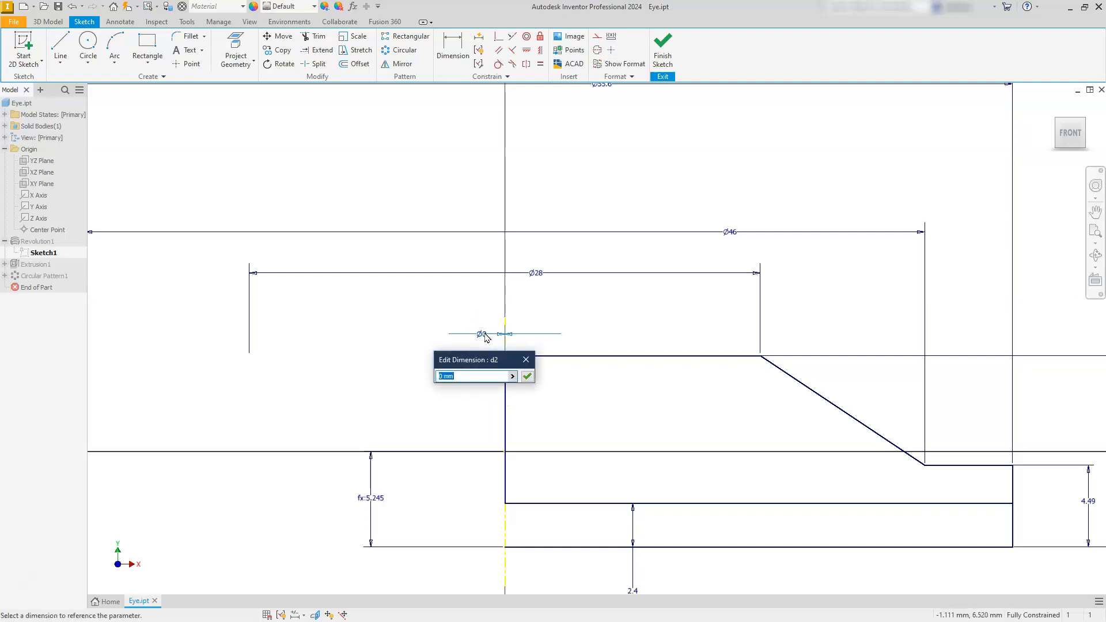
text(28)
key(Return)
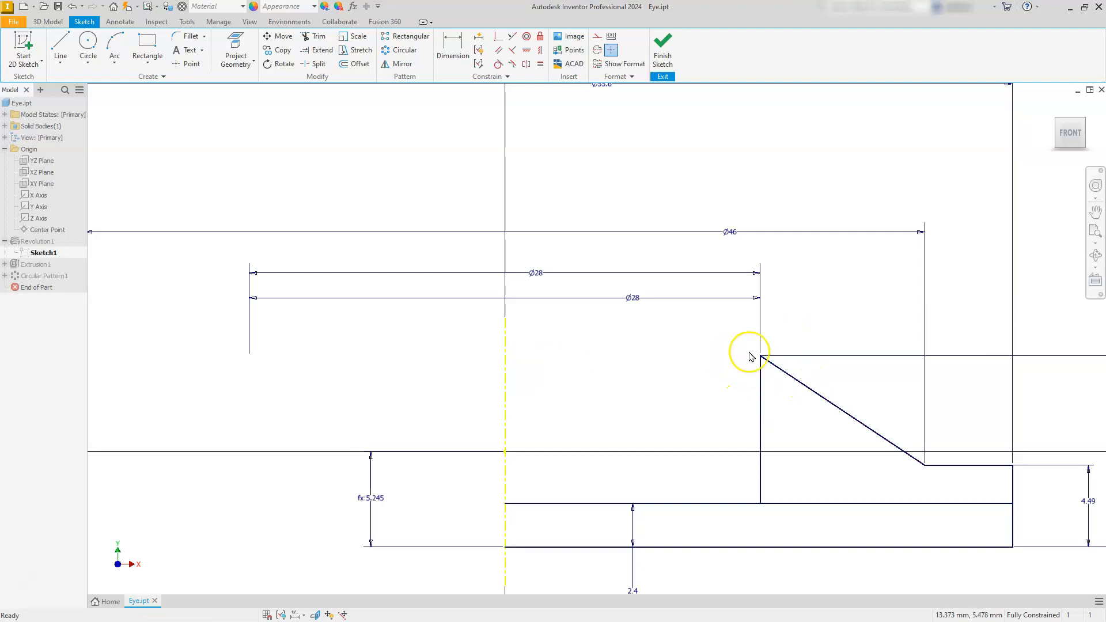
click(662, 49)
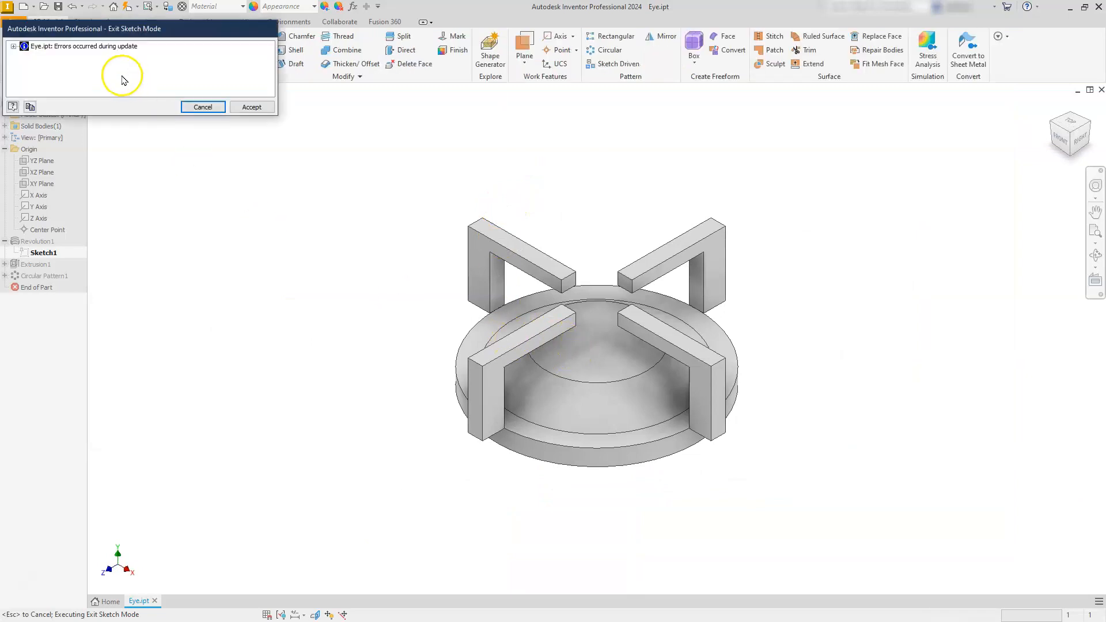
click(256, 108)
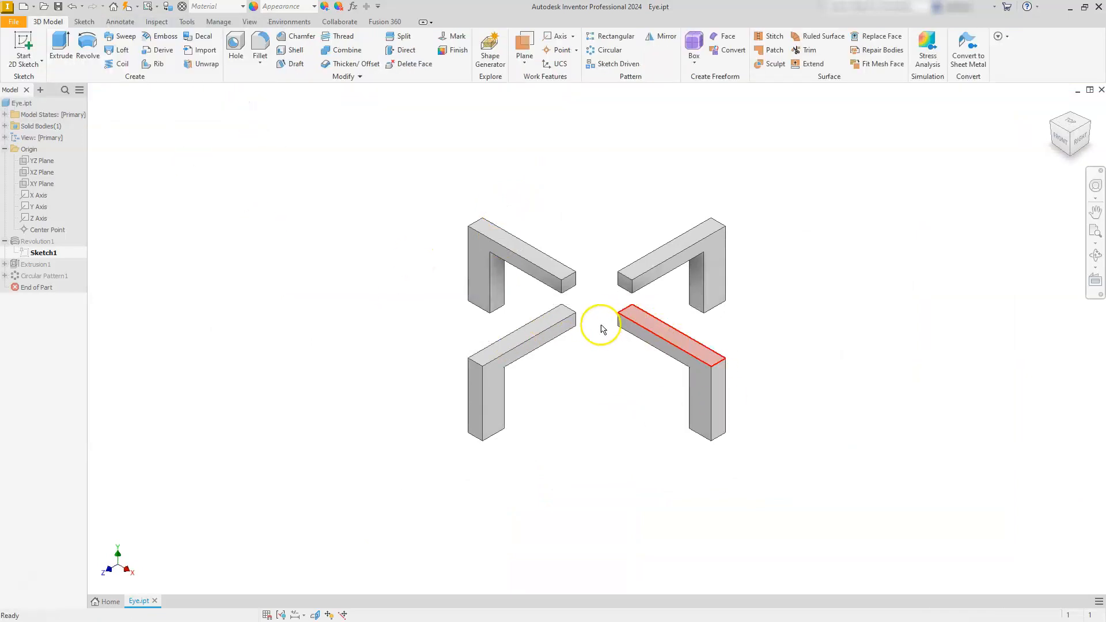
- Edit the revolve and reselect its two profiles, the tapered ring region and the base strip below it
double_click(25, 243)
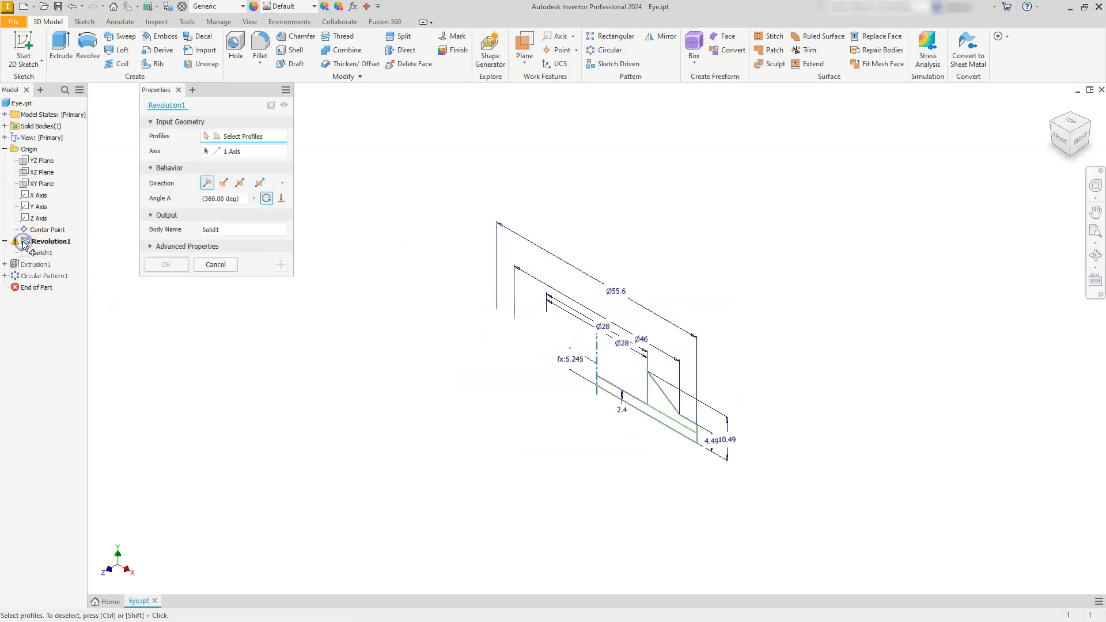
click(656, 406)
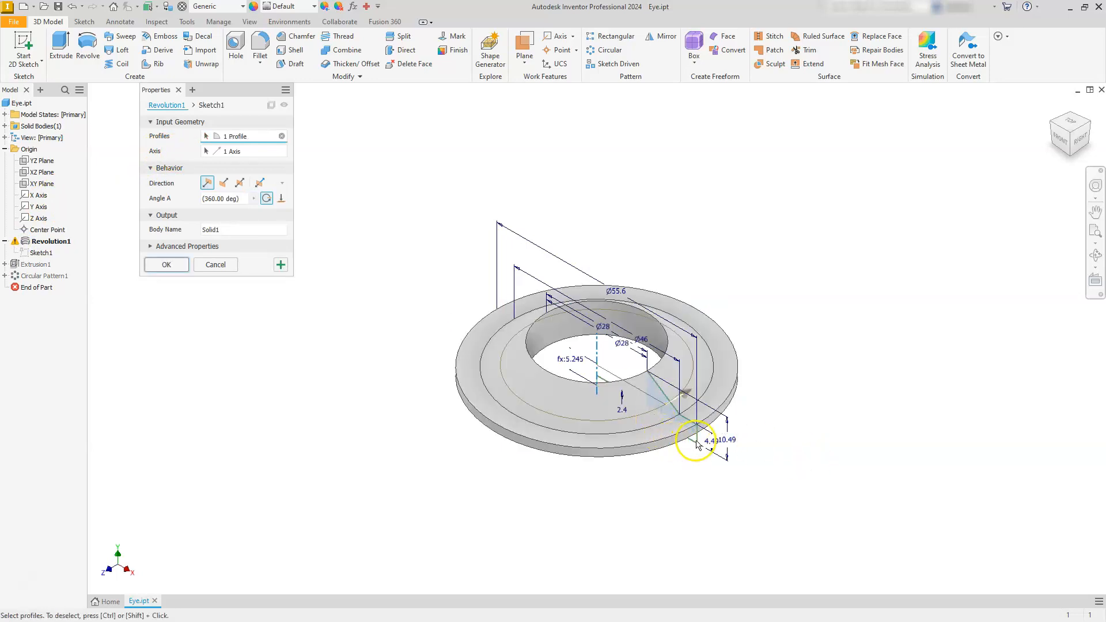
scroll(695, 443, up, 10)
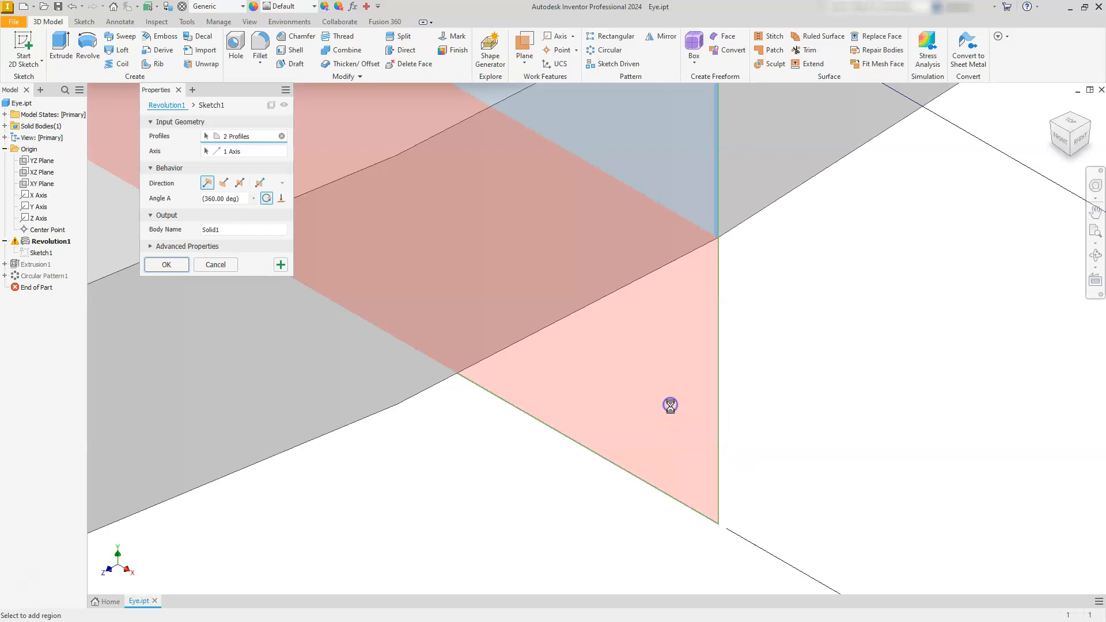
click(165, 266)
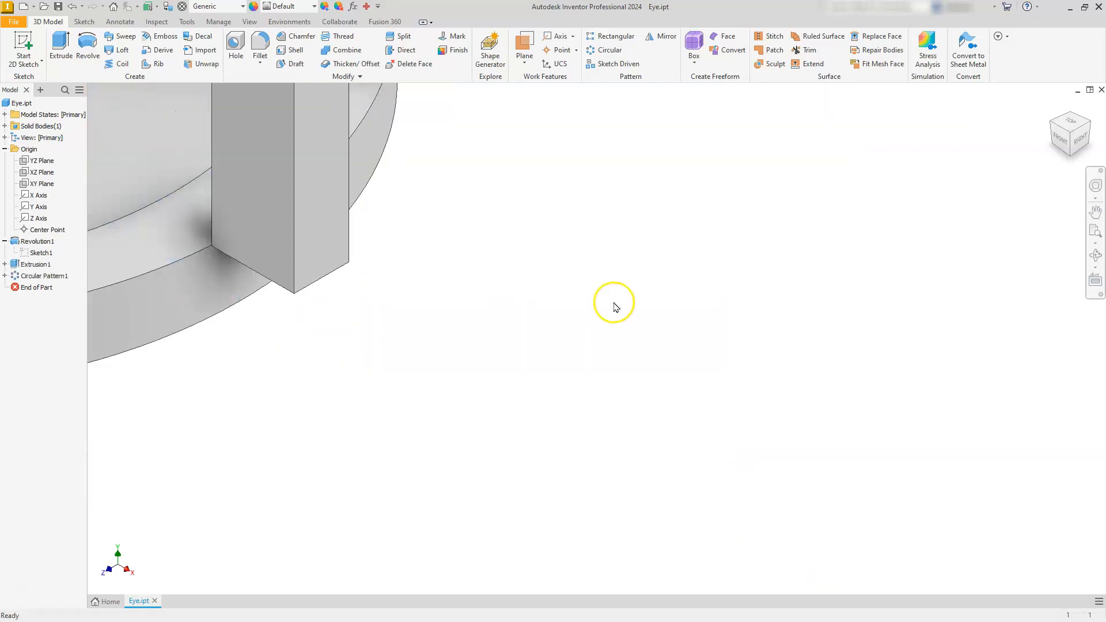
scroll(614, 304, down, 5)
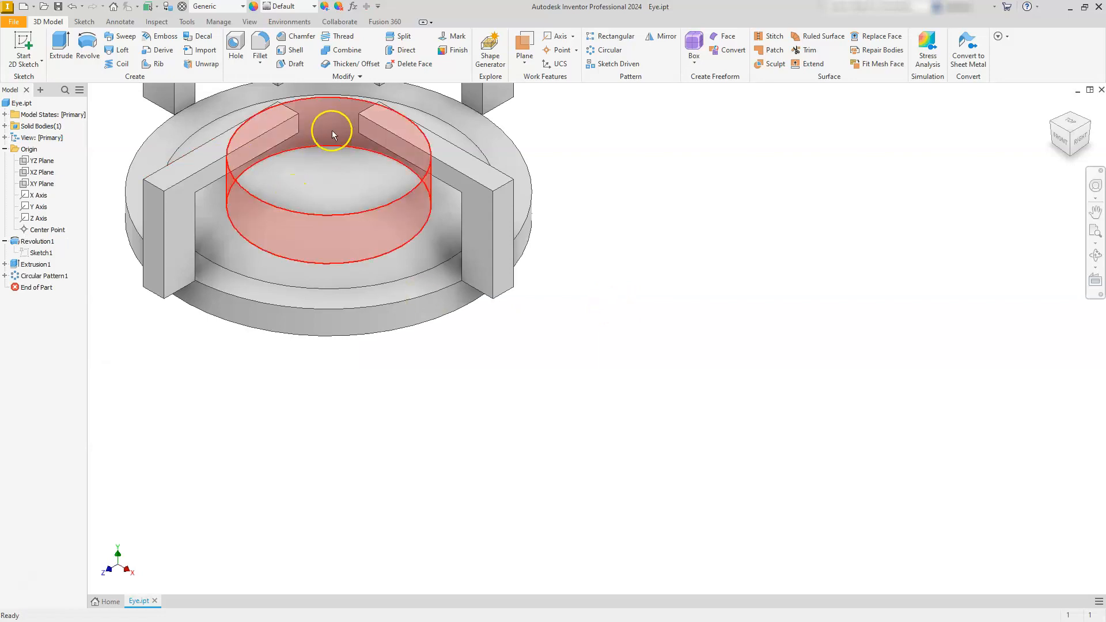
click(1070, 132)
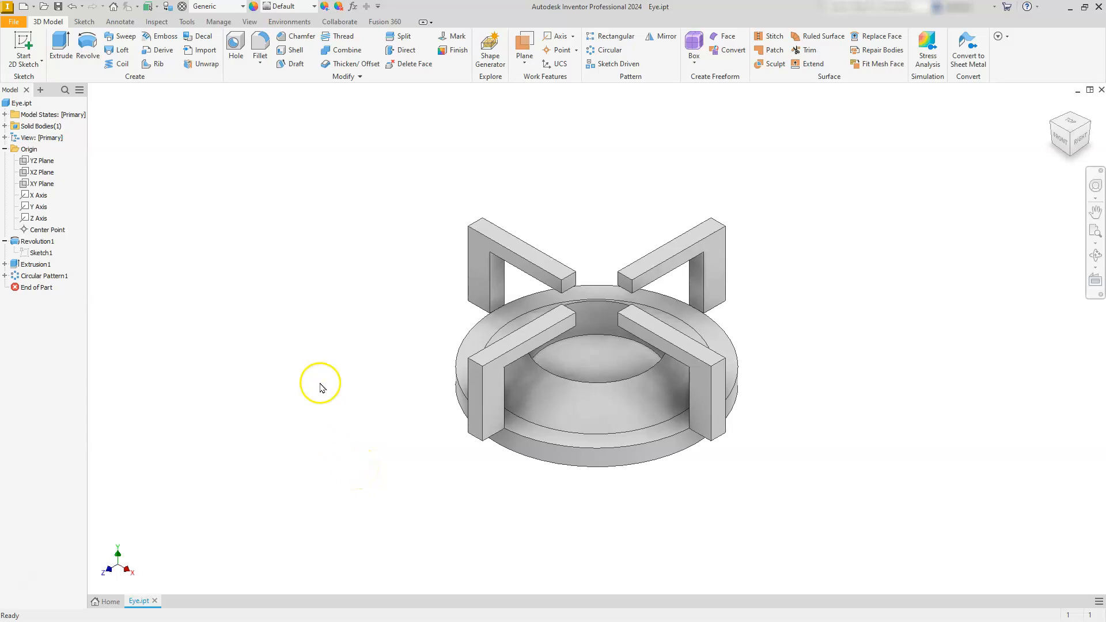
- Create a new part from the Standard (mm).ipt template and start a sketch on its XZ plane
click(23, 7)
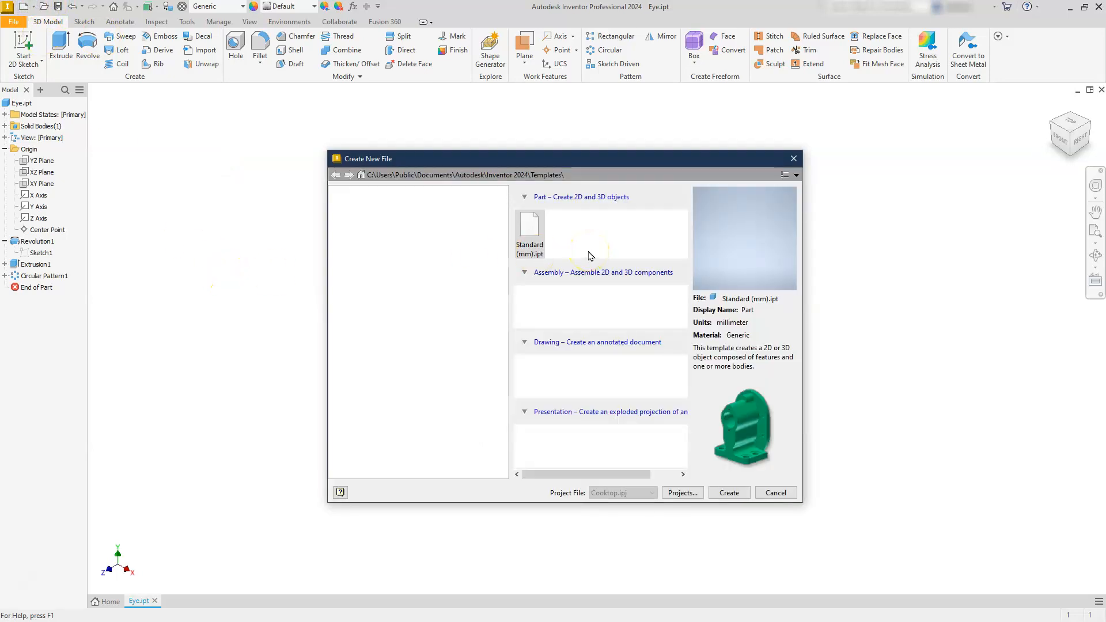
double_click(534, 237)
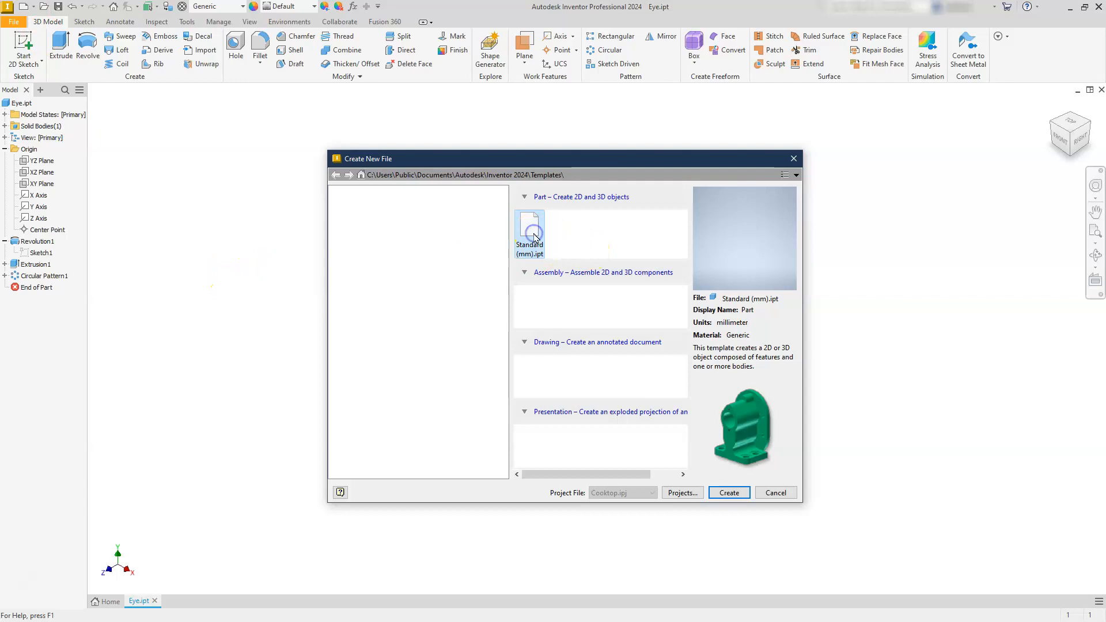
click(729, 492)
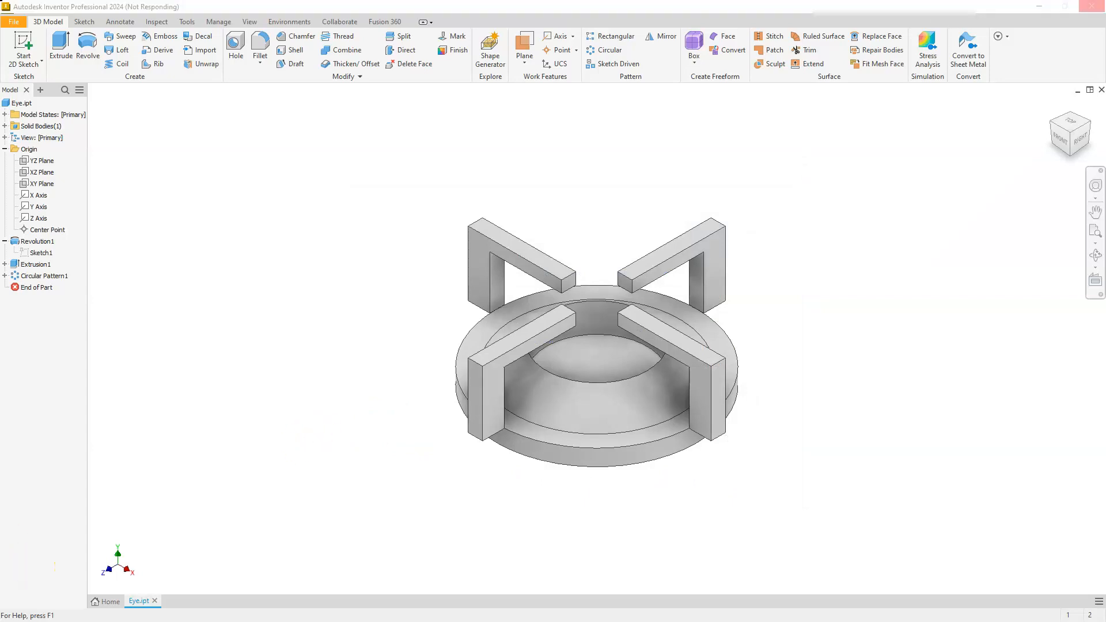
click(22, 40)
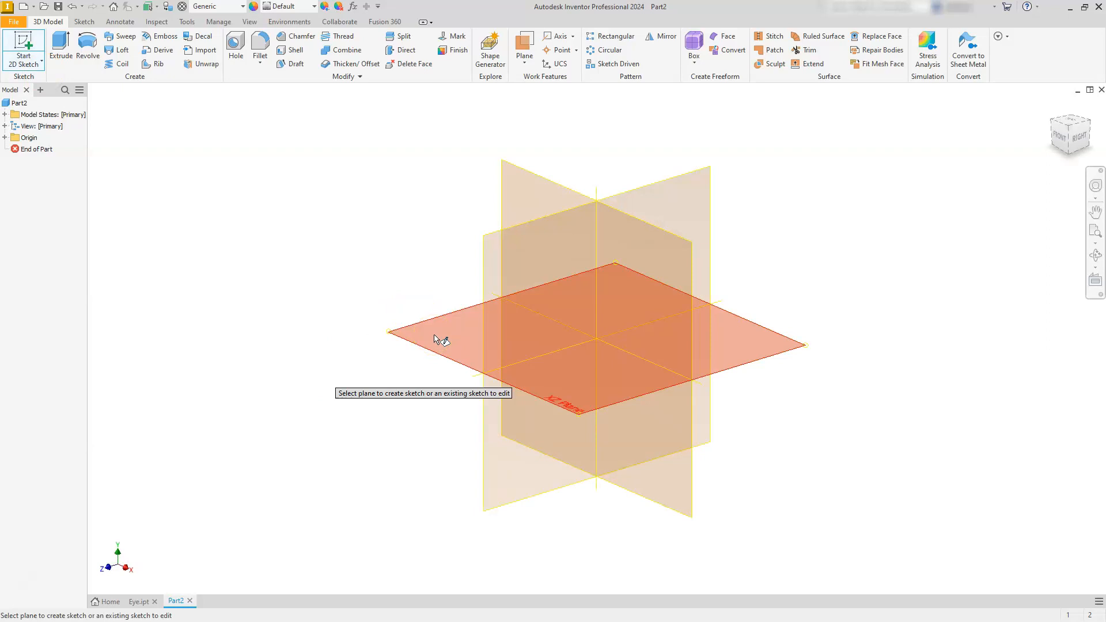
click(563, 398)
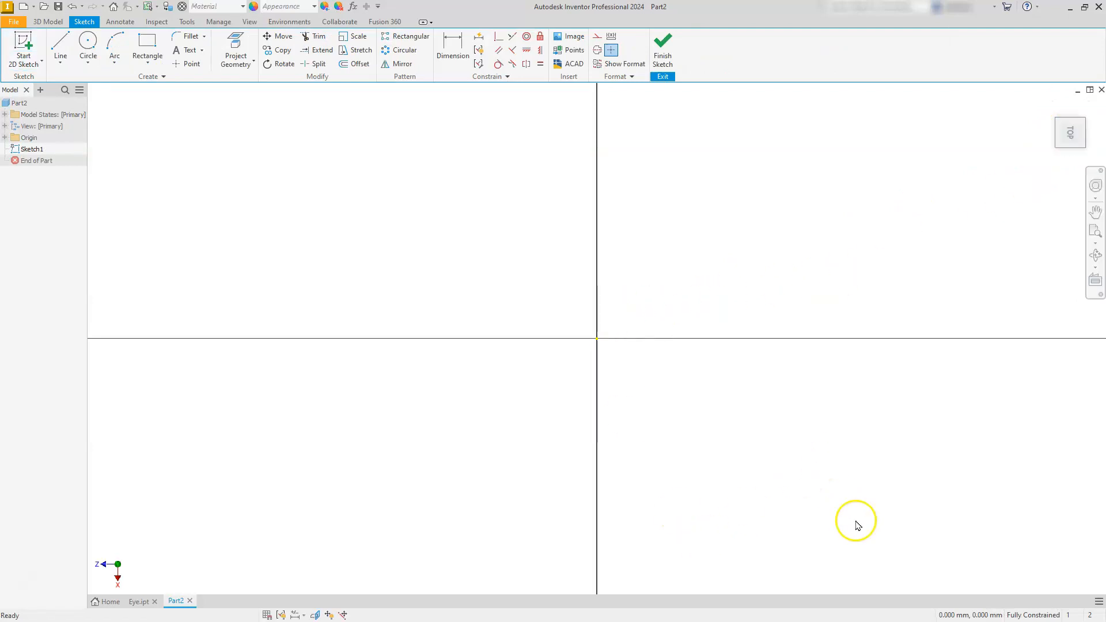
- Sketch a center point circle centred on the origin, entering its diameter
click(90, 39)
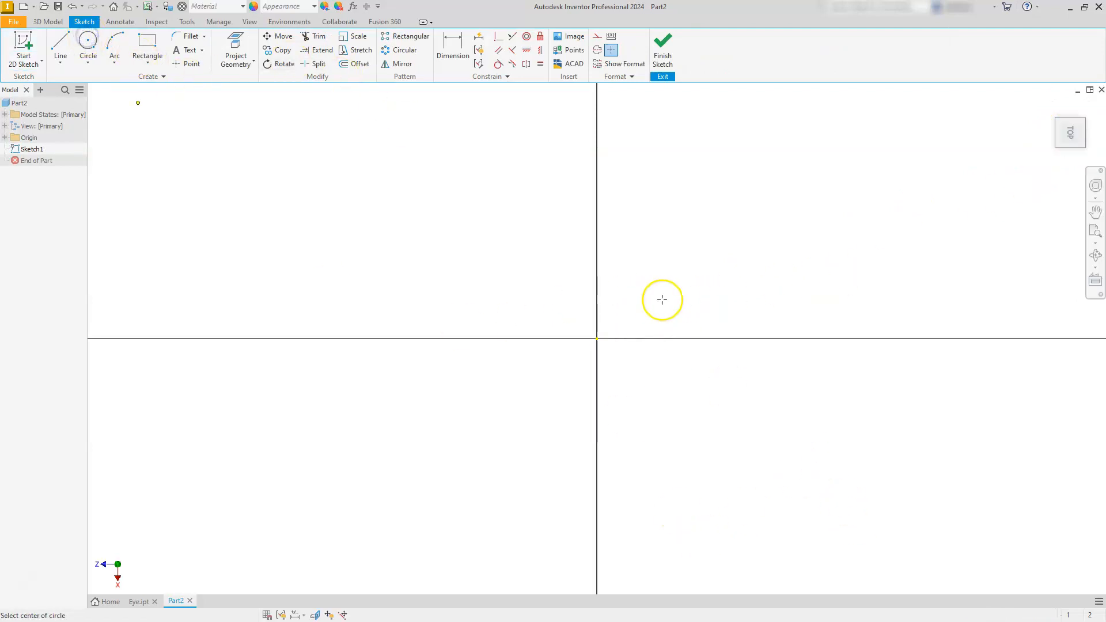
click(590, 339)
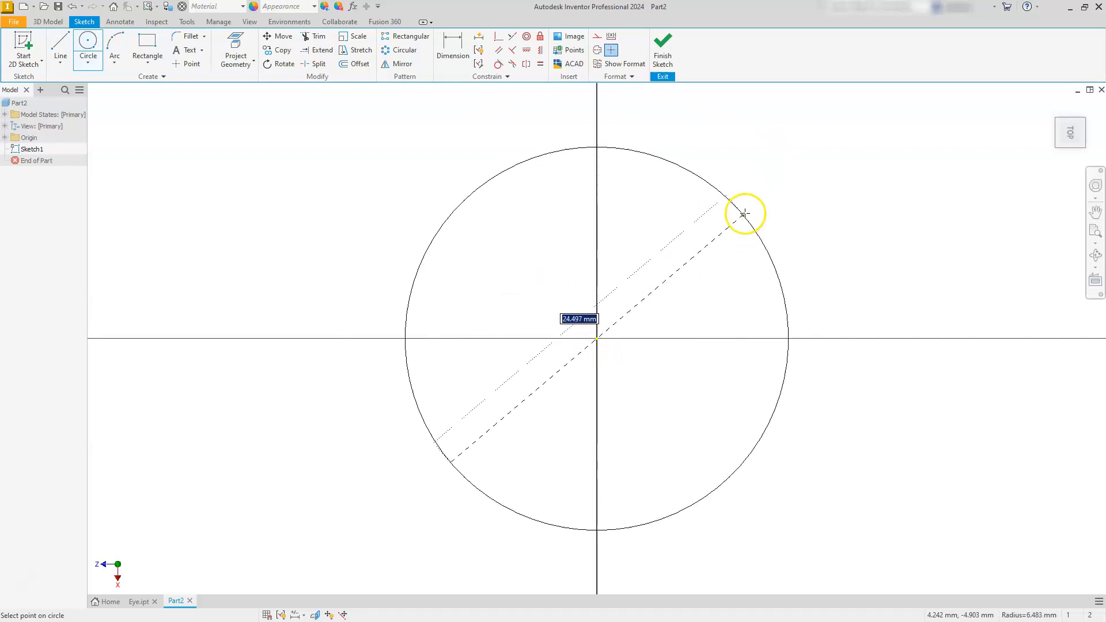
click(746, 213)
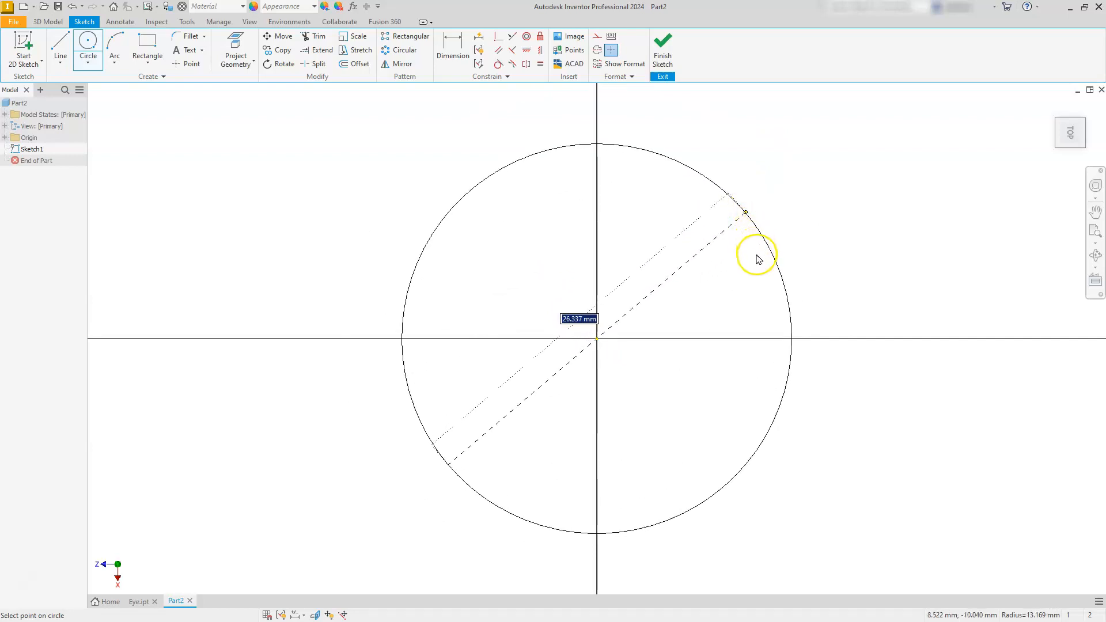
right_click(744, 213)
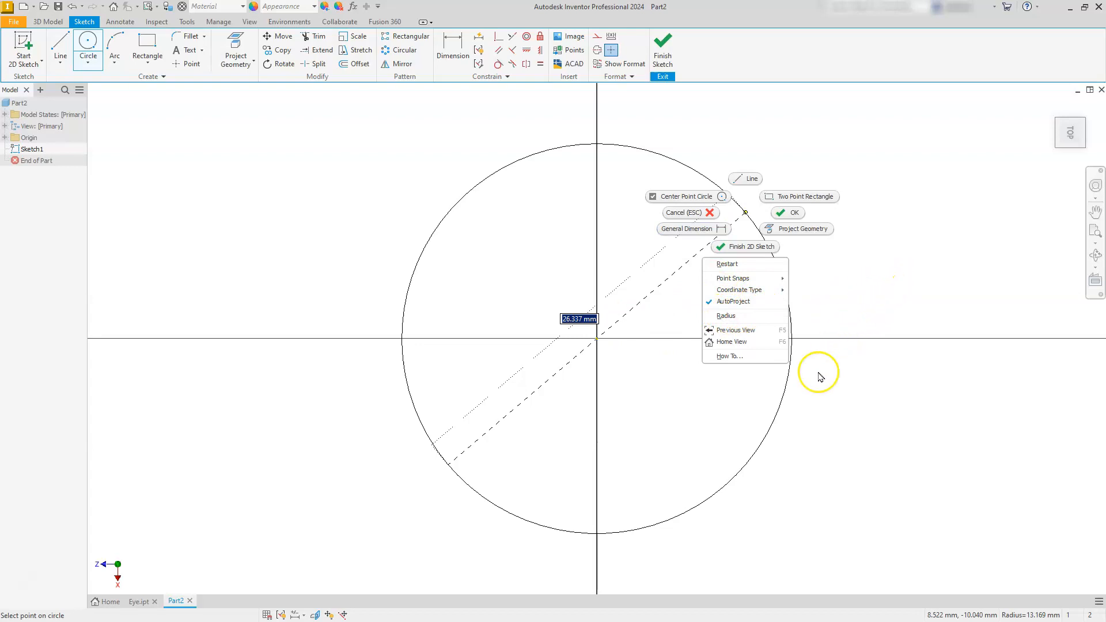
click(573, 326)
key(Return)
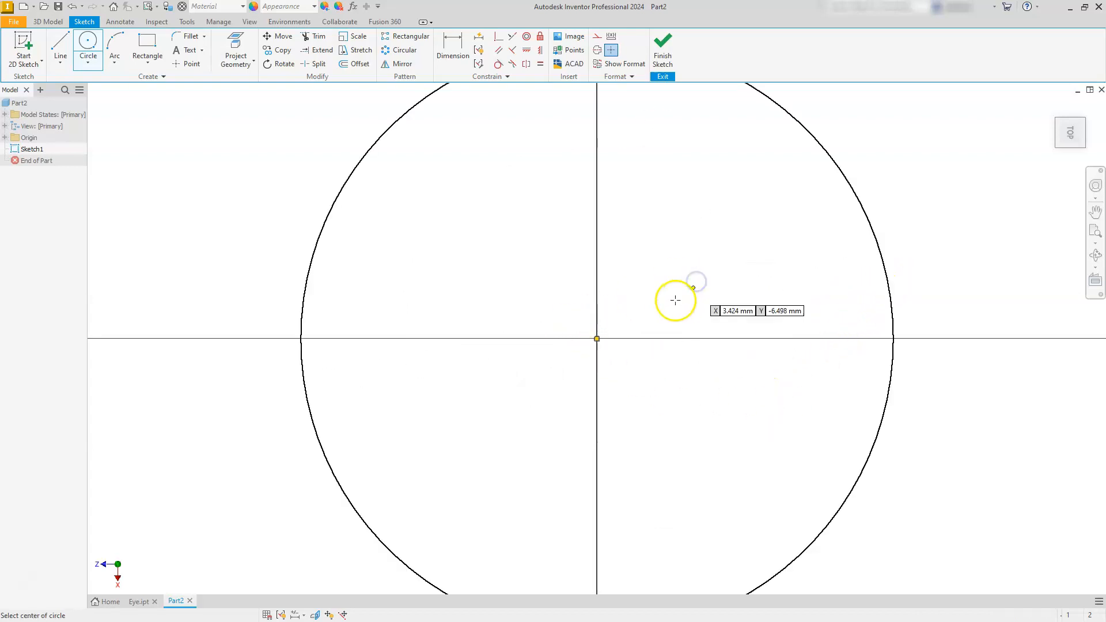
scroll(674, 299, down, 3)
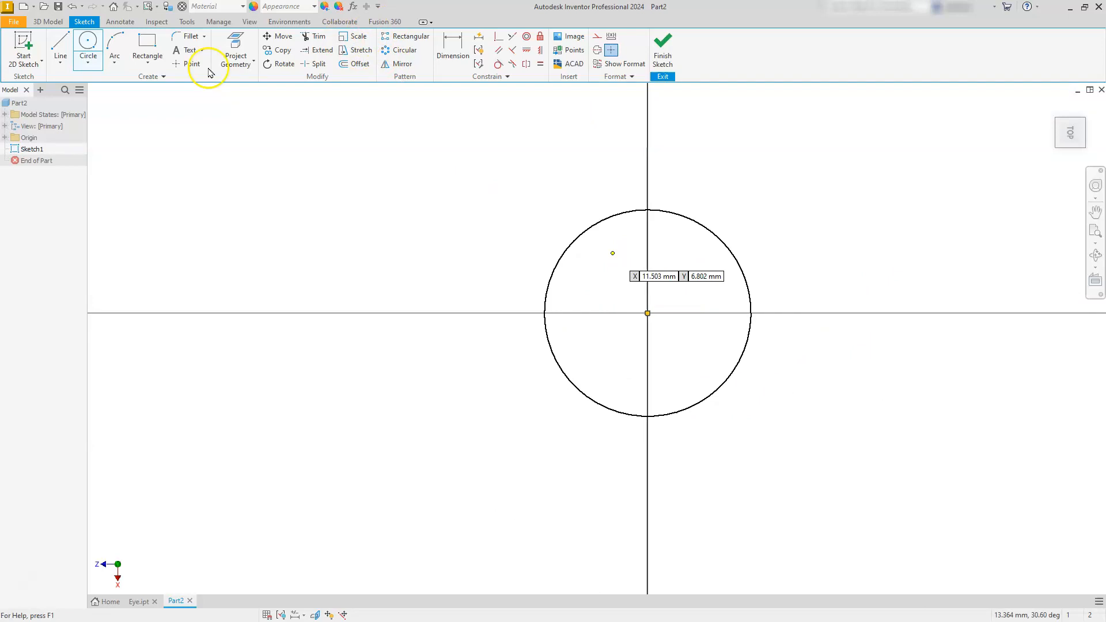
- Dimension the origin-centred circle's diameter as 14 mm
click(453, 46)
click(732, 249)
click(741, 199)
text(1)
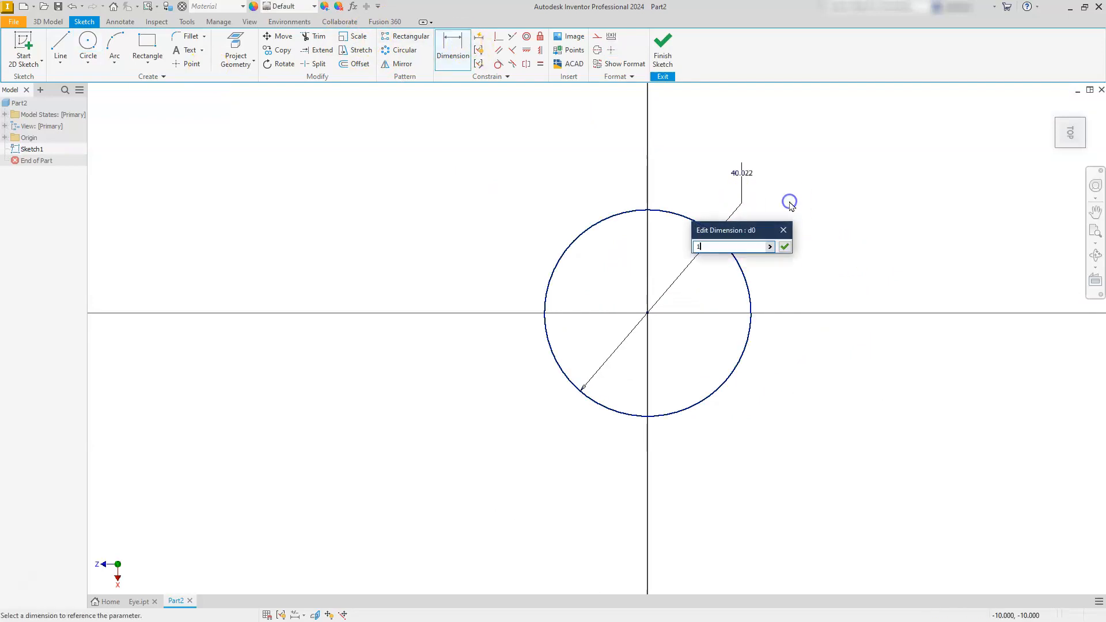
text(4)
key(Return)
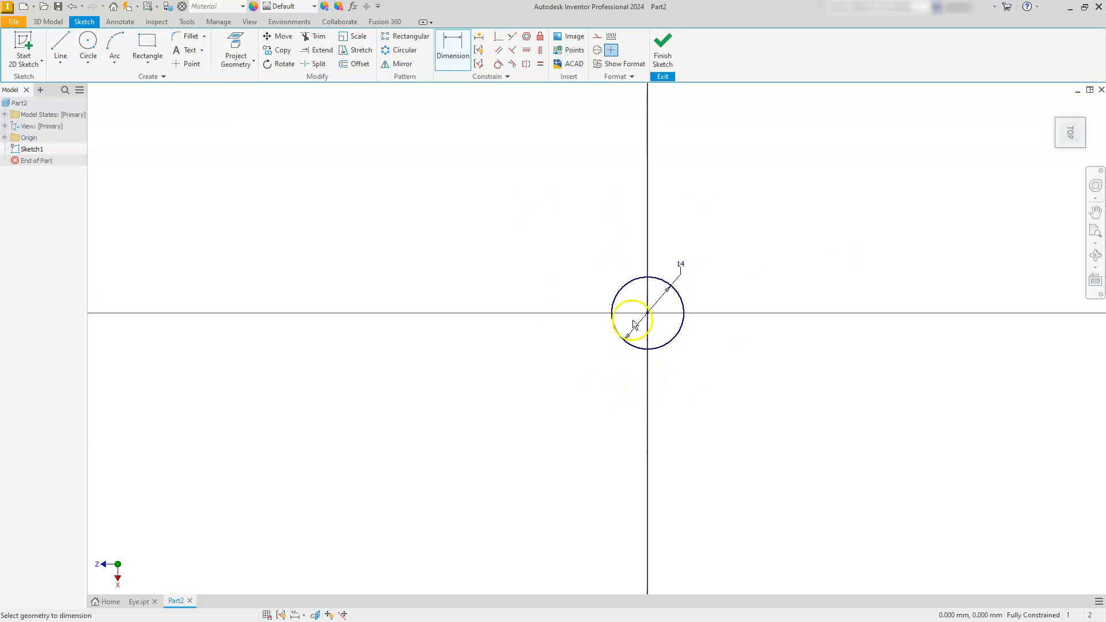
- Sketch a concentric 6 mm diameter circle centred on the origin inside the first circle, and finish the sketch
scroll(632, 320, down, 5)
click(88, 41)
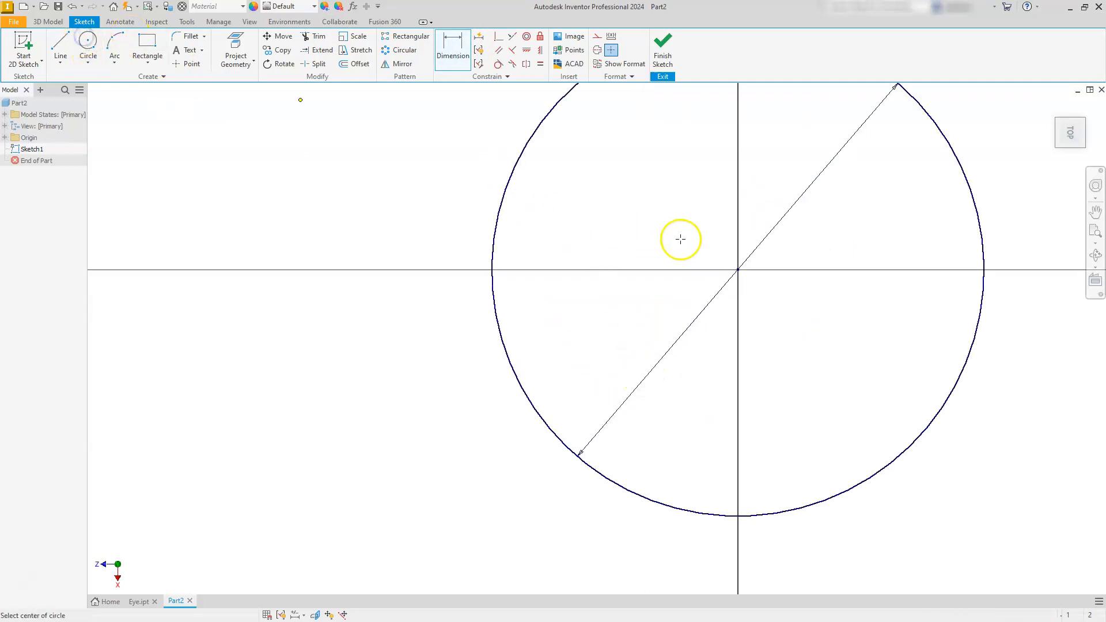
click(739, 269)
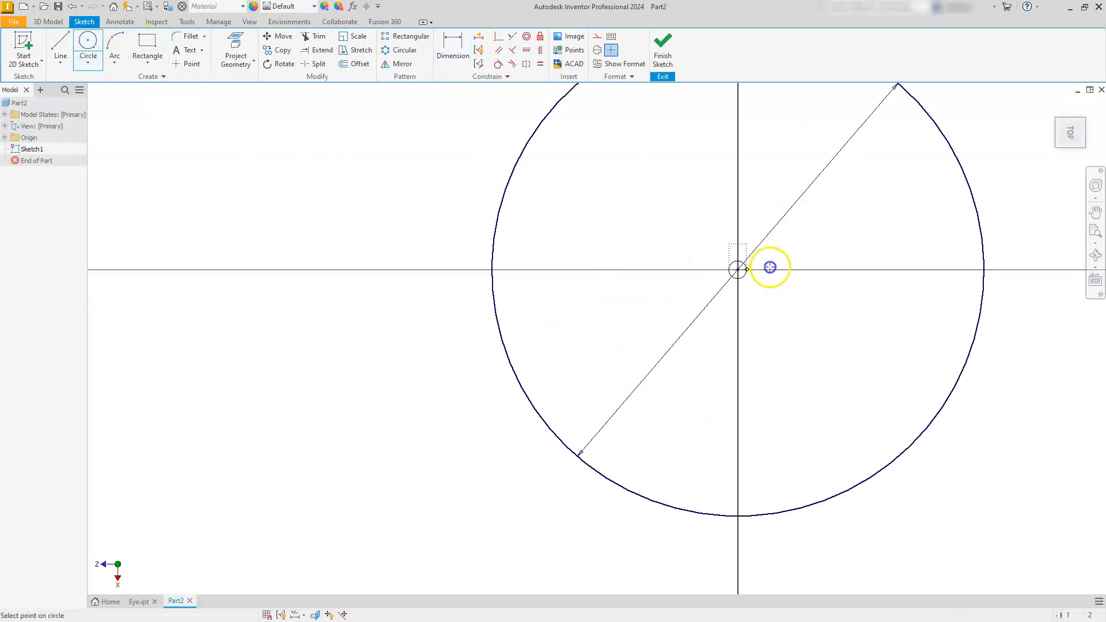
text(6)
click(866, 280)
click(662, 46)
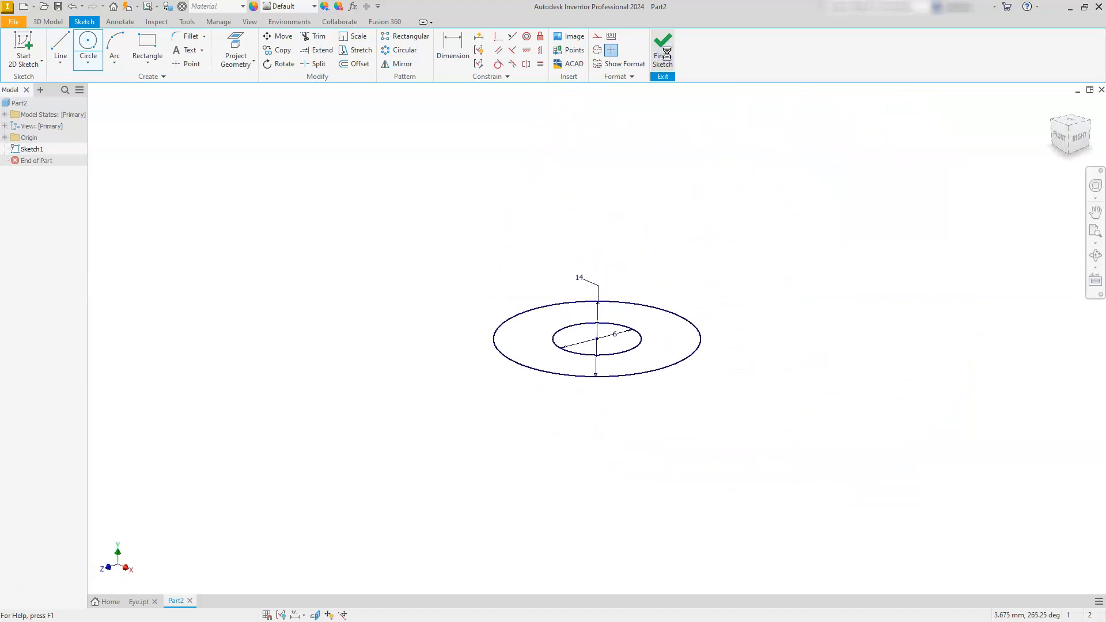
- Extrude the ring profile between the two circles symmetrically by 6 mm
click(60, 44)
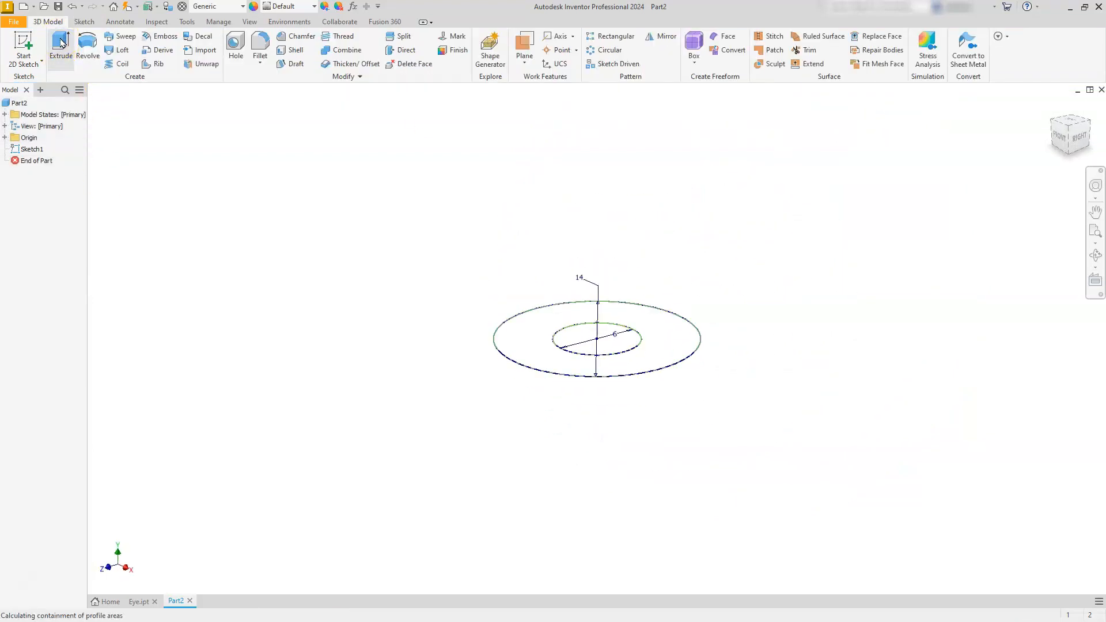
click(525, 344)
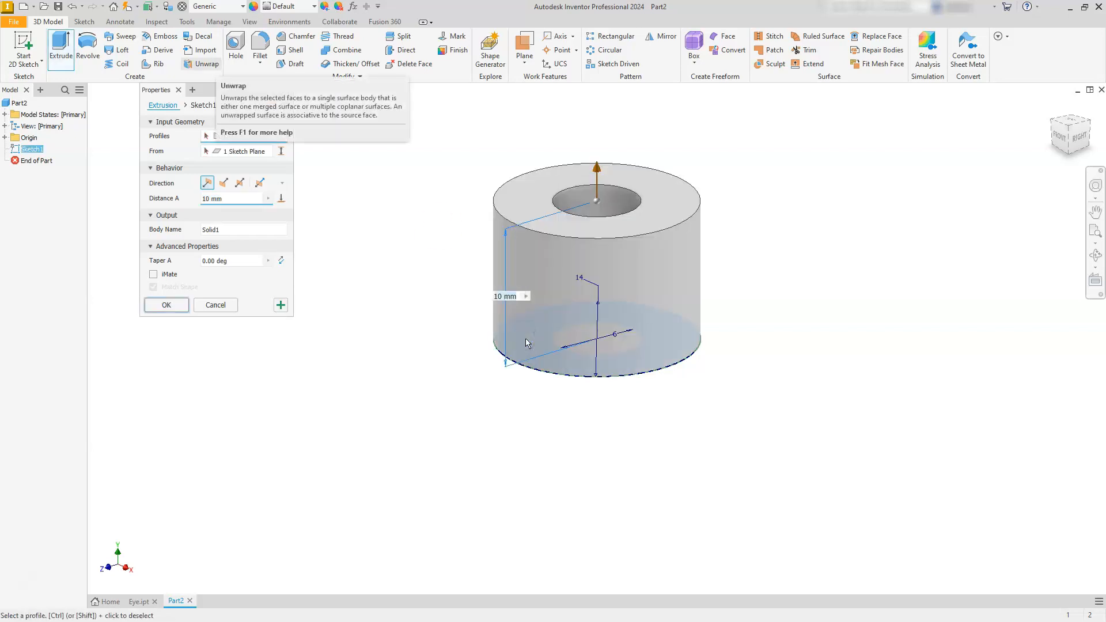
click(245, 188)
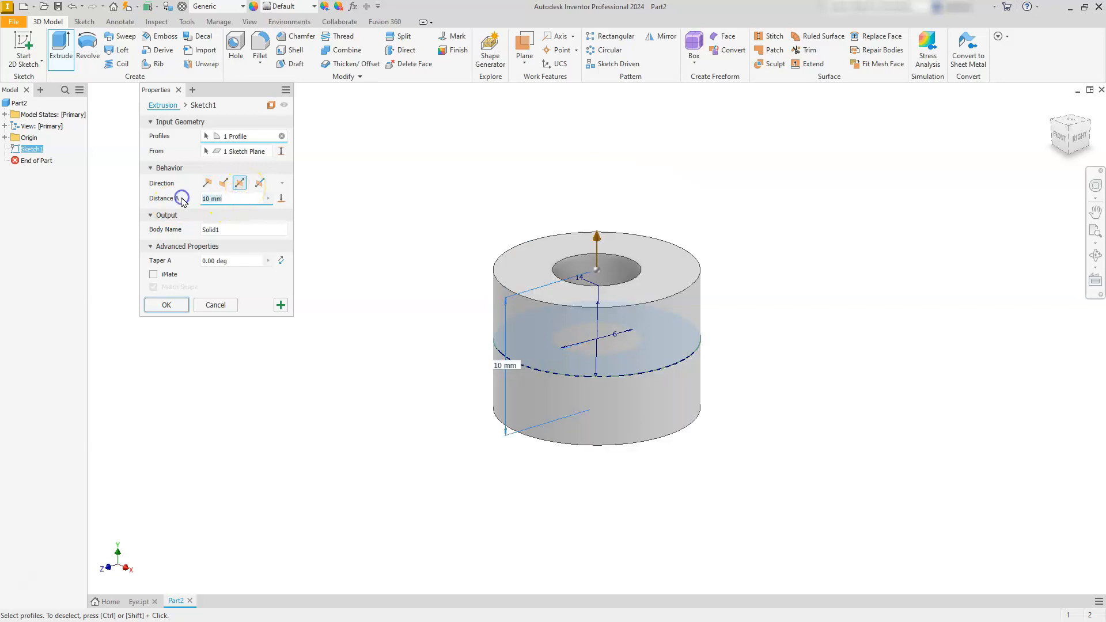
text(6)
click(170, 305)
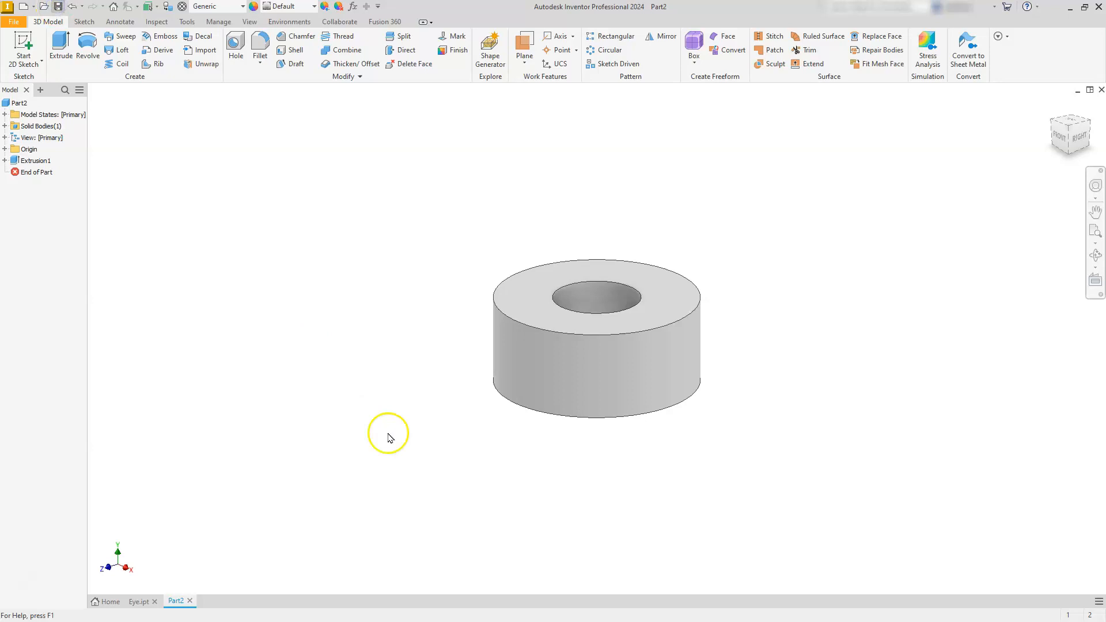
- Save the part as Knob in the Cooktop folder and look briefly at Eye.ipt before returning to Knob.ipt
key(ctrl+s)
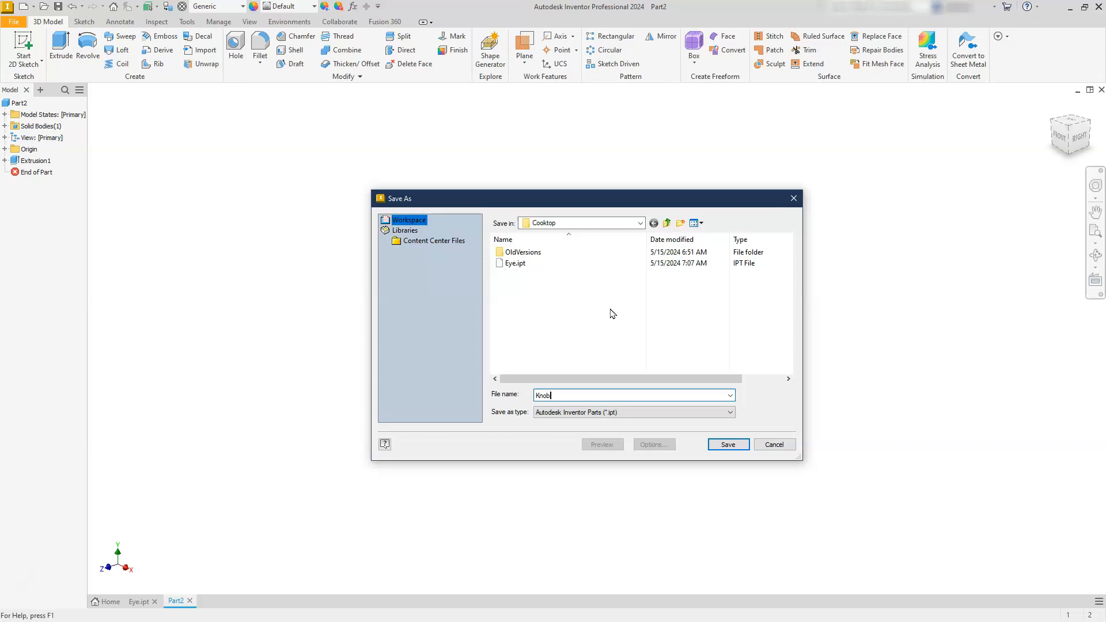
click(726, 443)
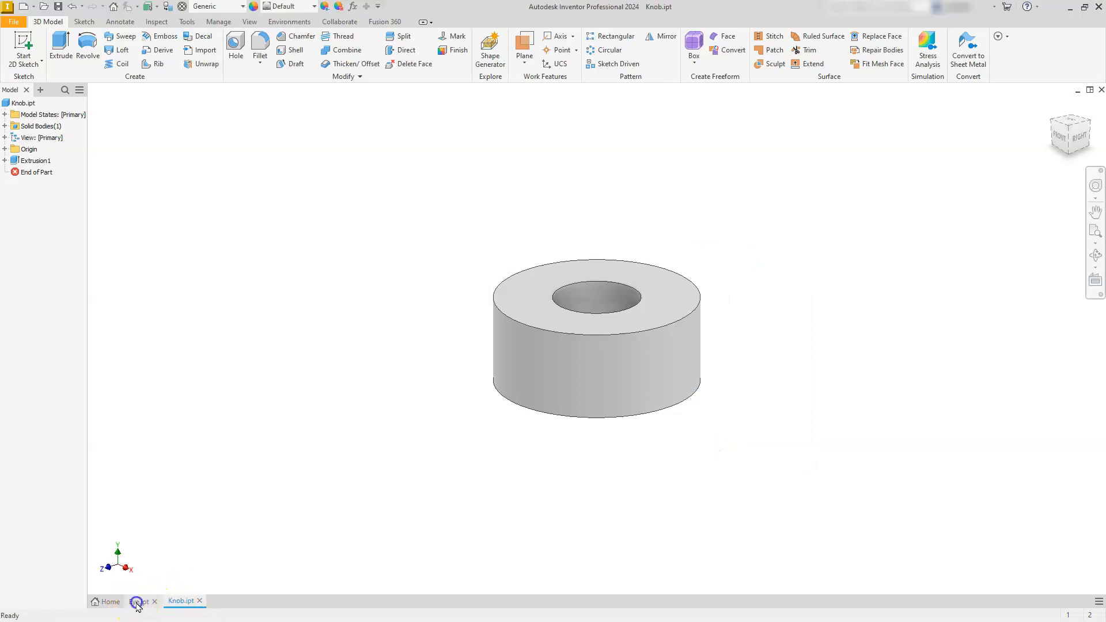
click(137, 602)
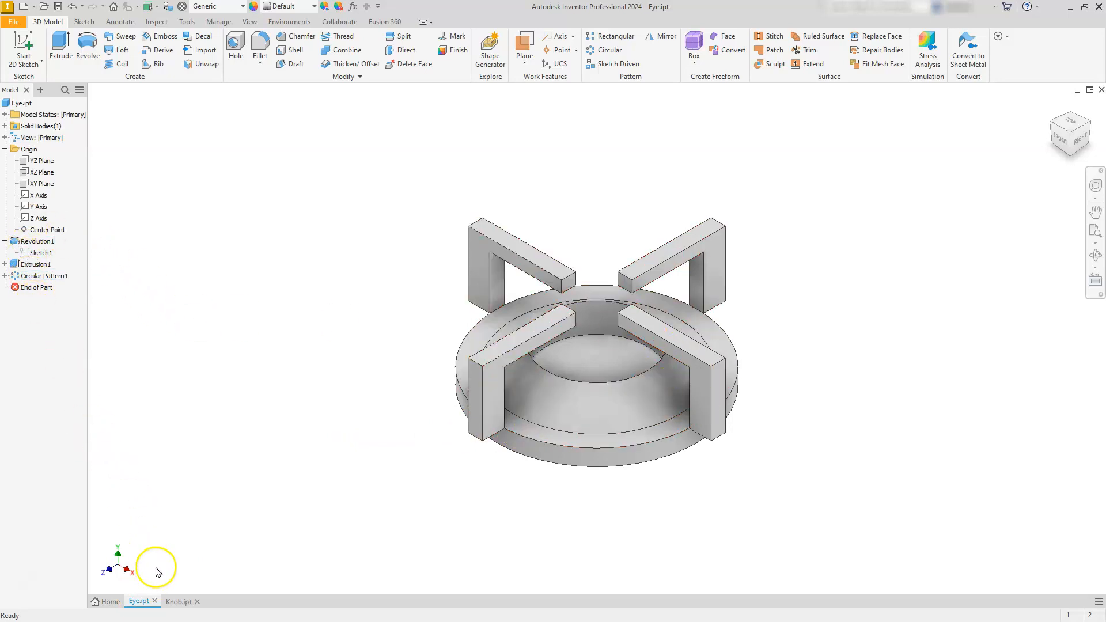
click(177, 600)
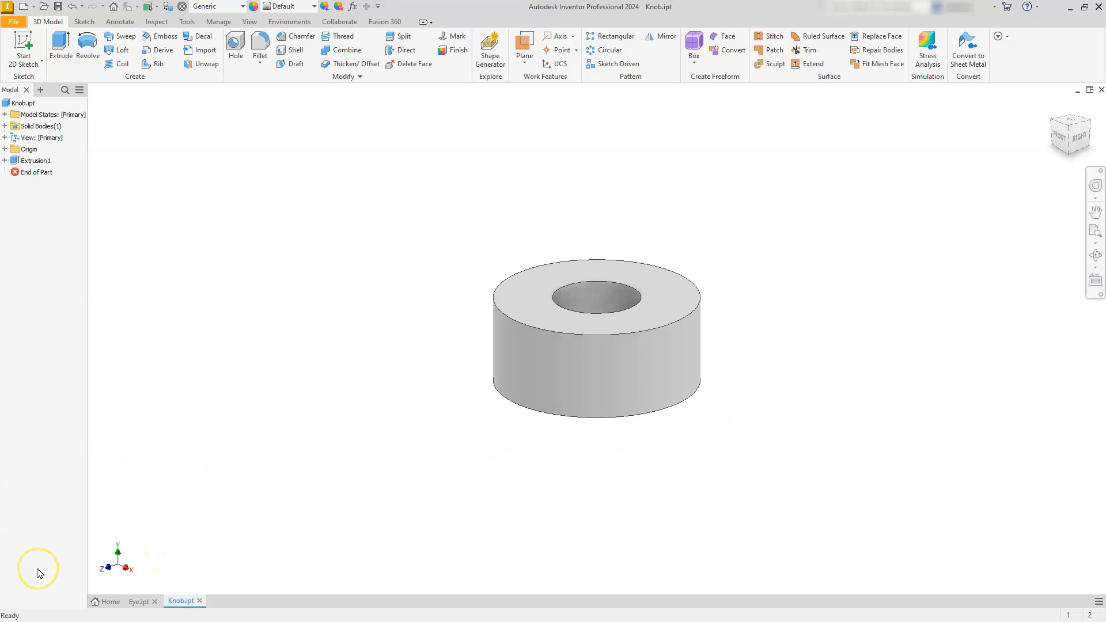
- Create a new part from the metric Standard (mm).ipt template
click(22, 7)
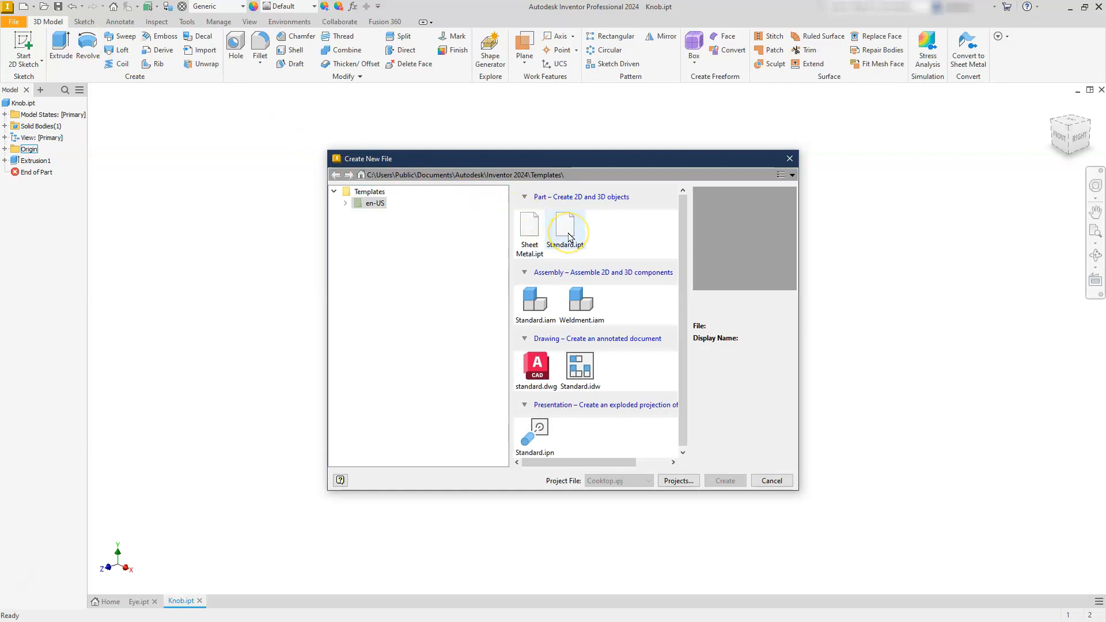
click(564, 233)
click(561, 231)
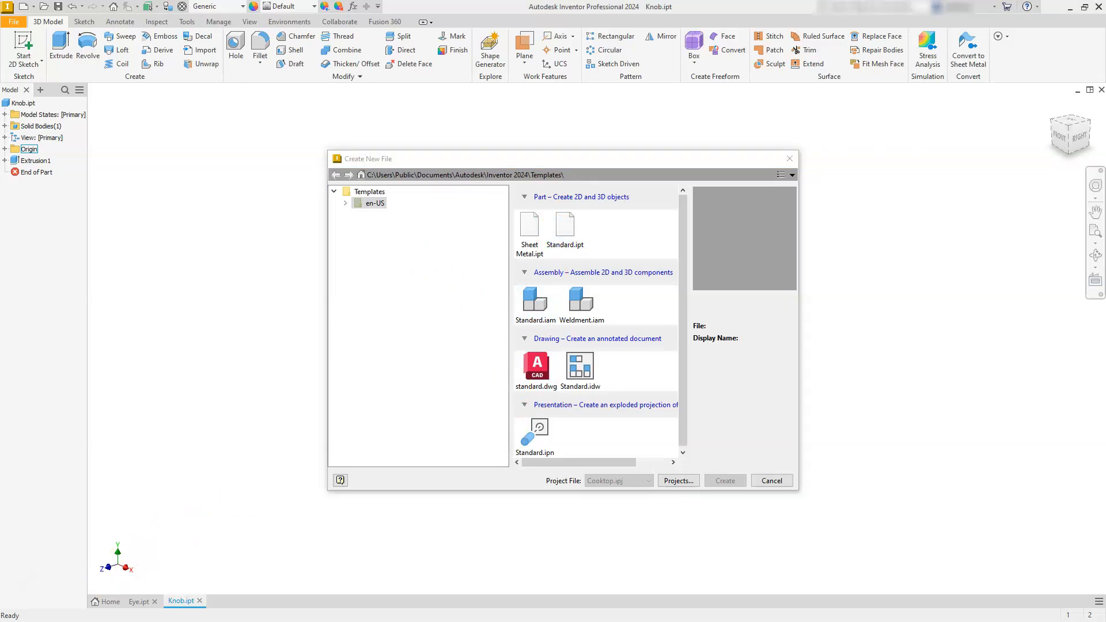
click(345, 203)
click(391, 233)
click(389, 228)
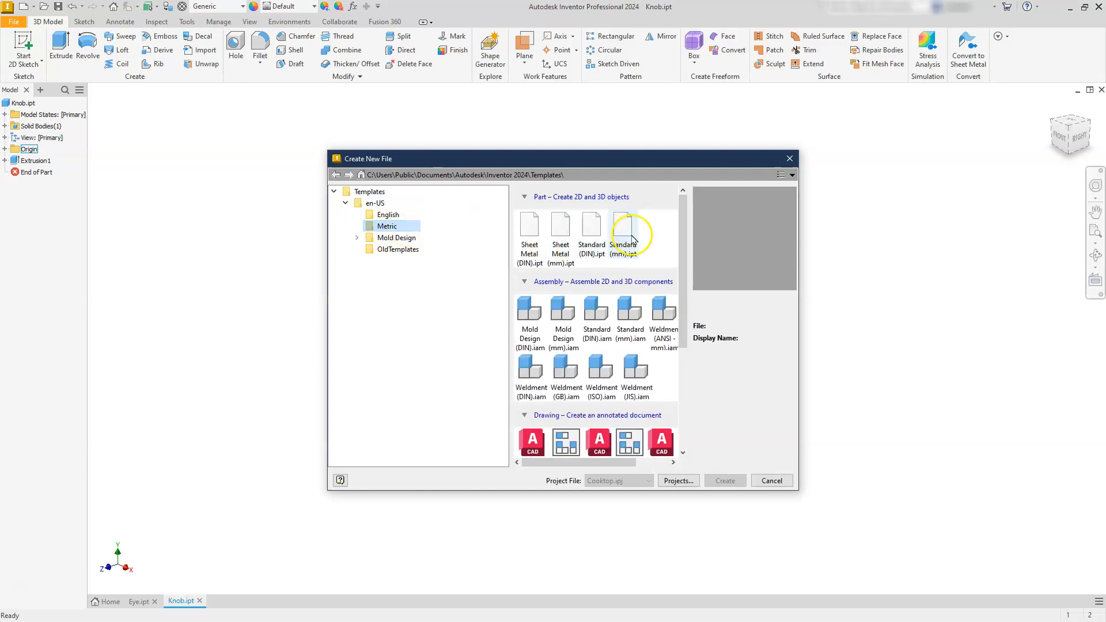
click(629, 260)
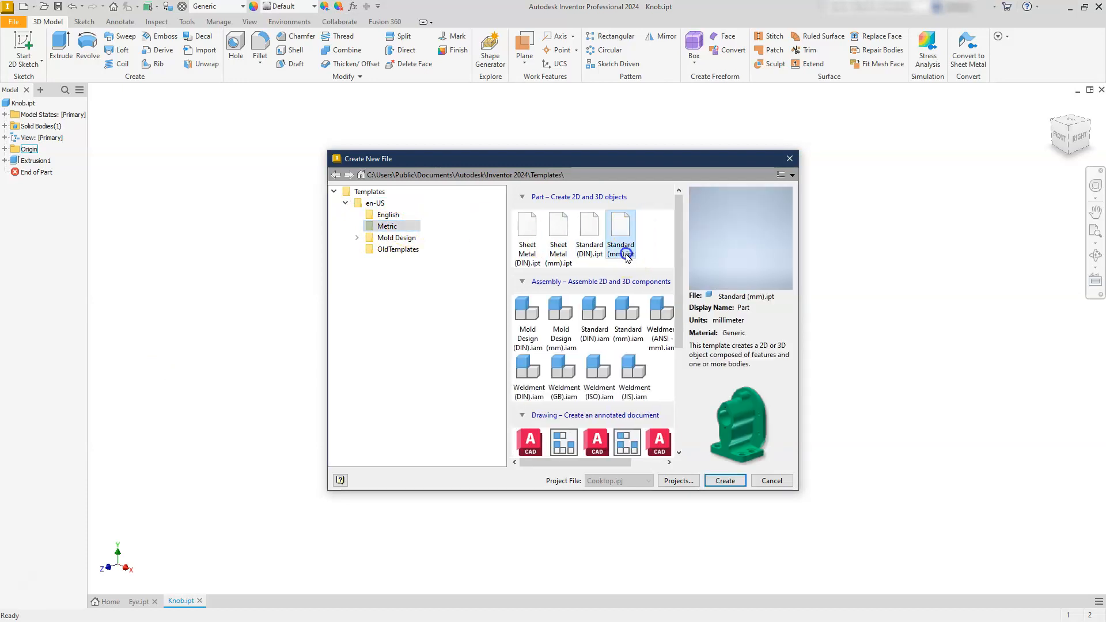
click(724, 480)
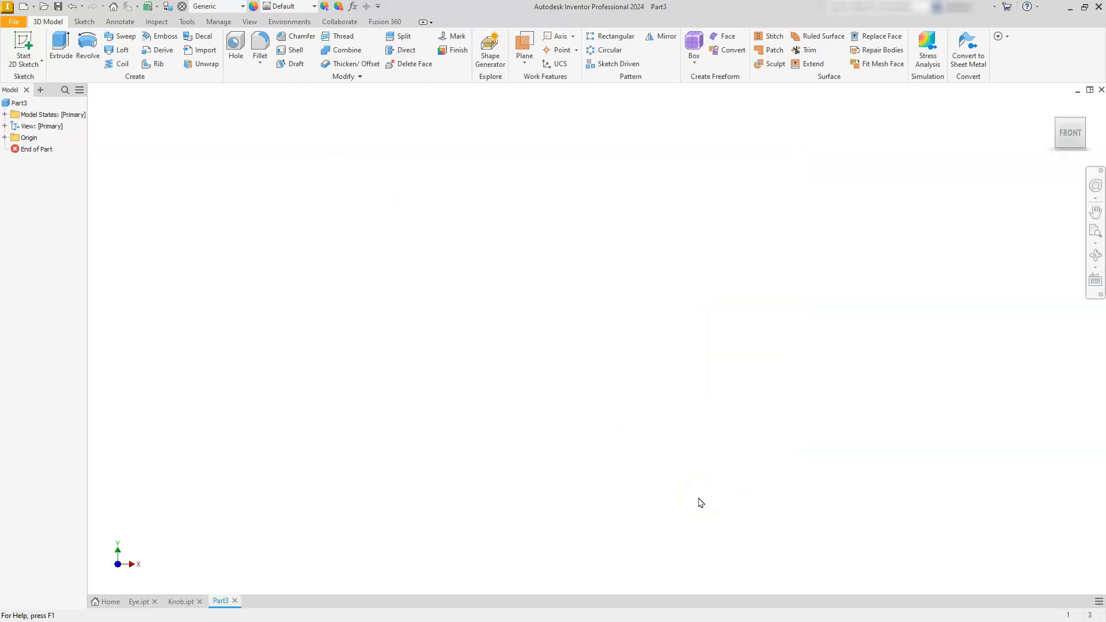
- Start a sketch on the horizontal XZ plane and rotate the top view upright so X runs horizontally
click(23, 42)
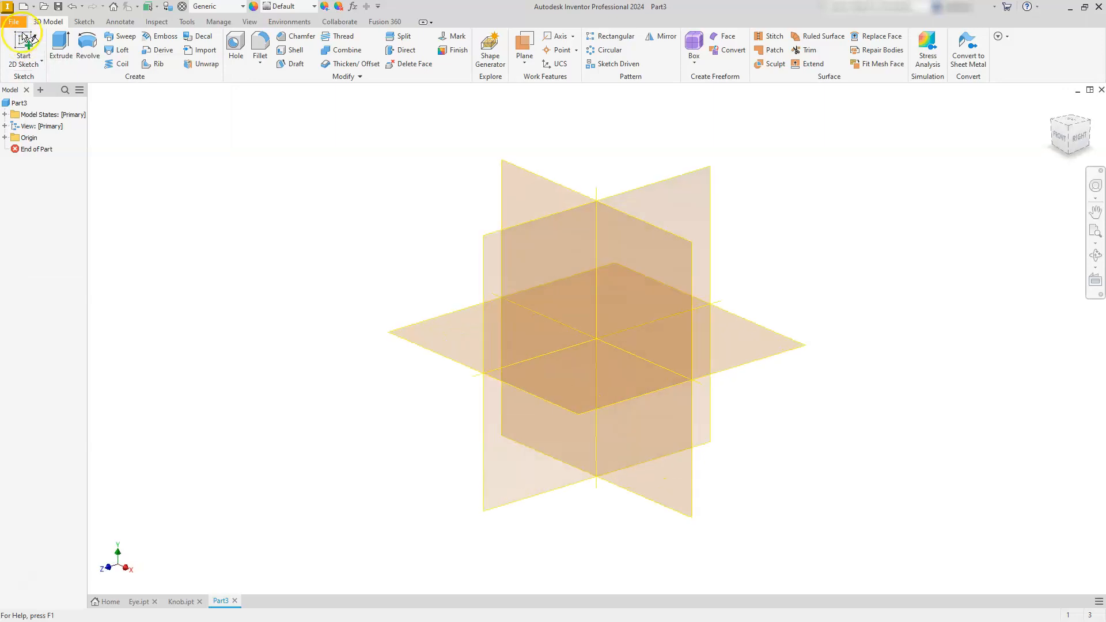
click(465, 321)
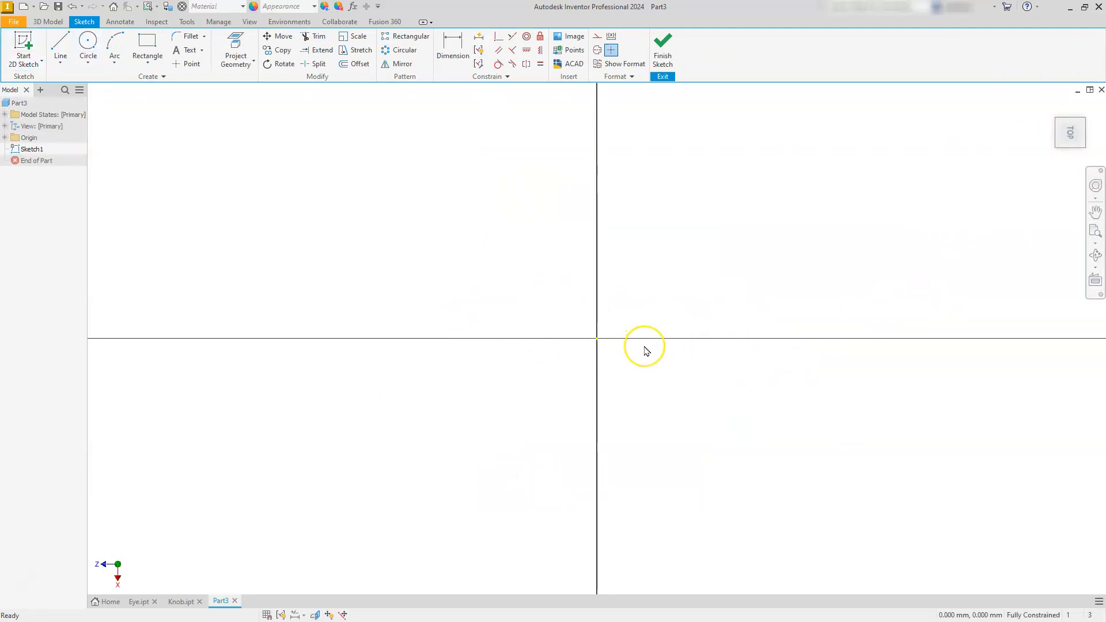
mouse_move(1071, 126)
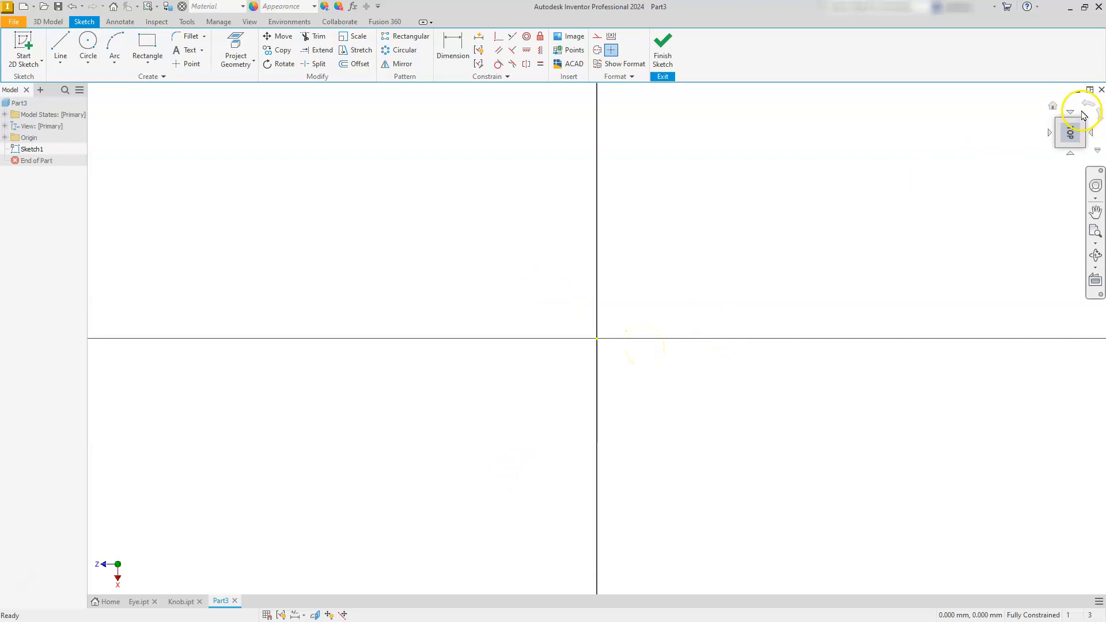
click(1089, 101)
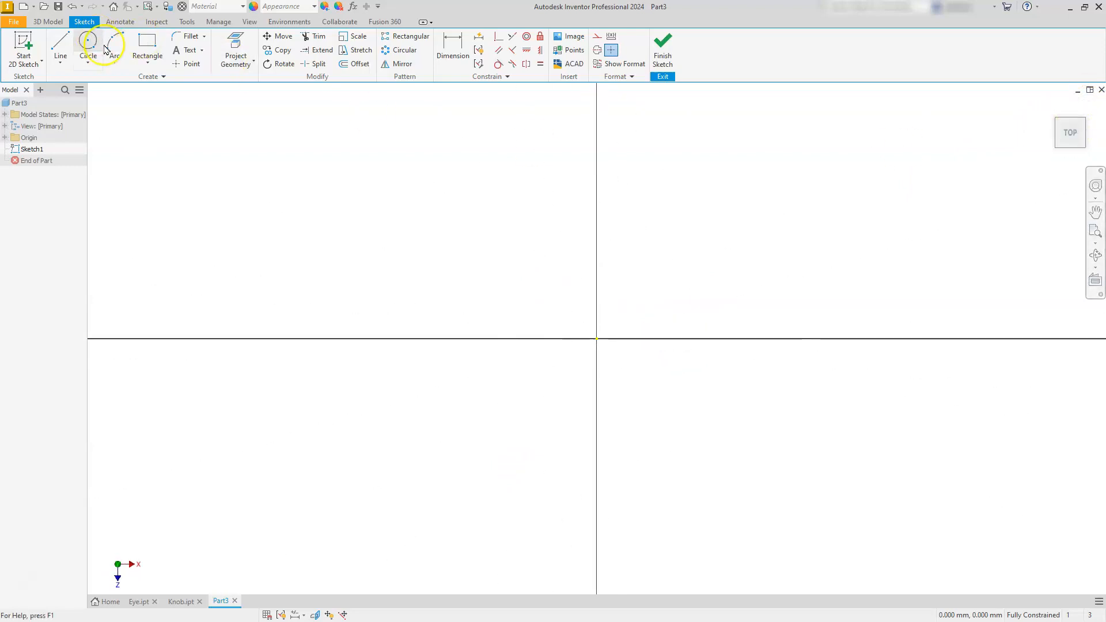
- Sketch a two point center rectangle at the origin, 216 mm wide and 176 mm high, and finish the sketch
click(147, 70)
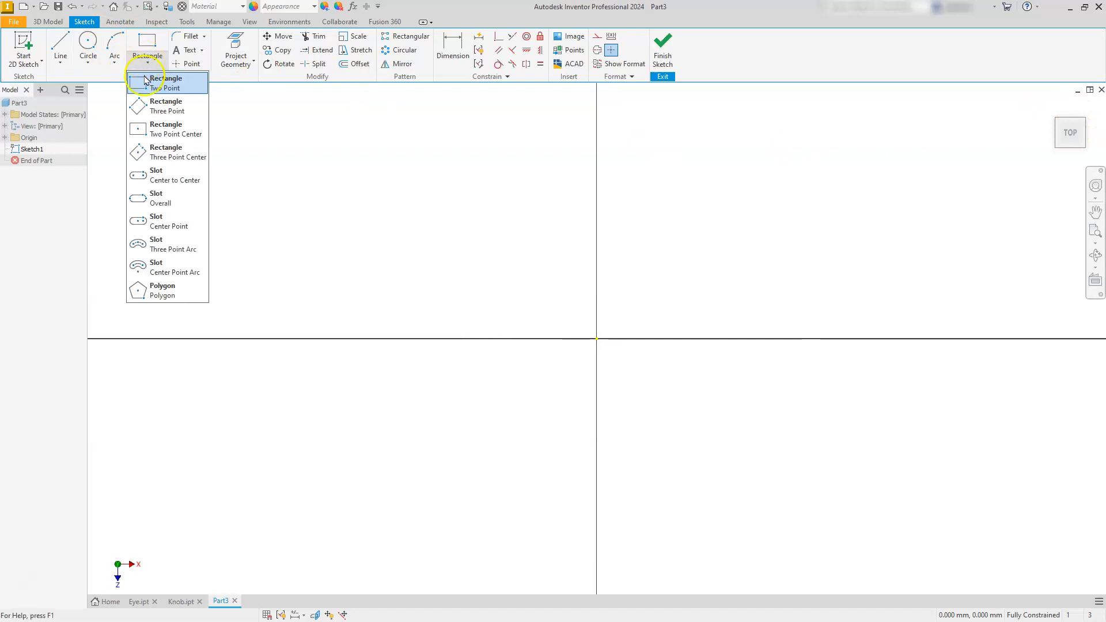
click(176, 133)
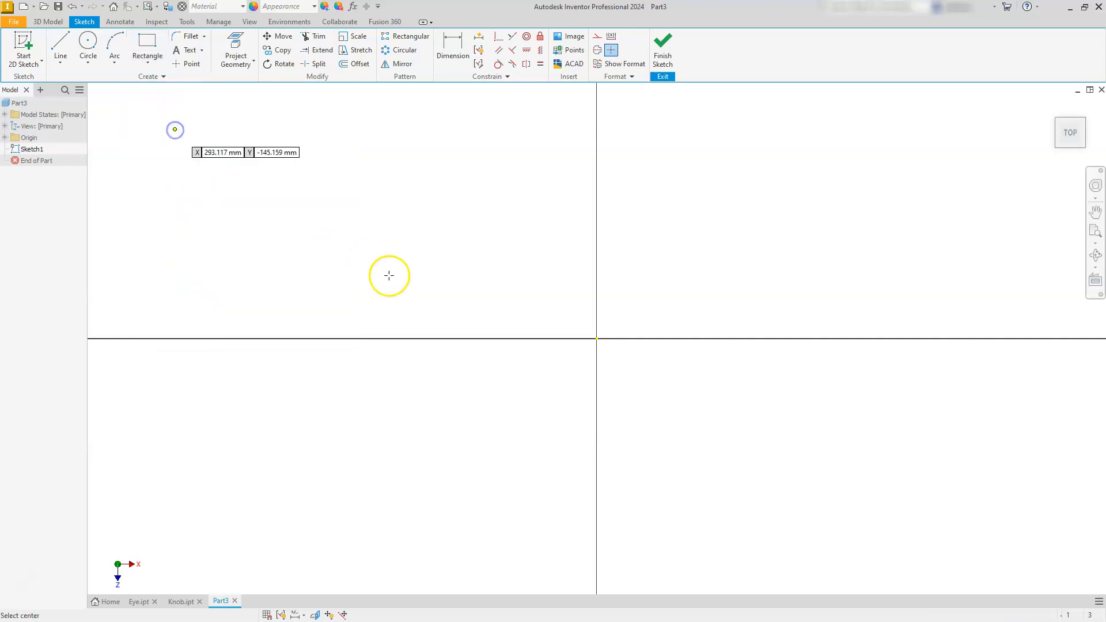
click(596, 339)
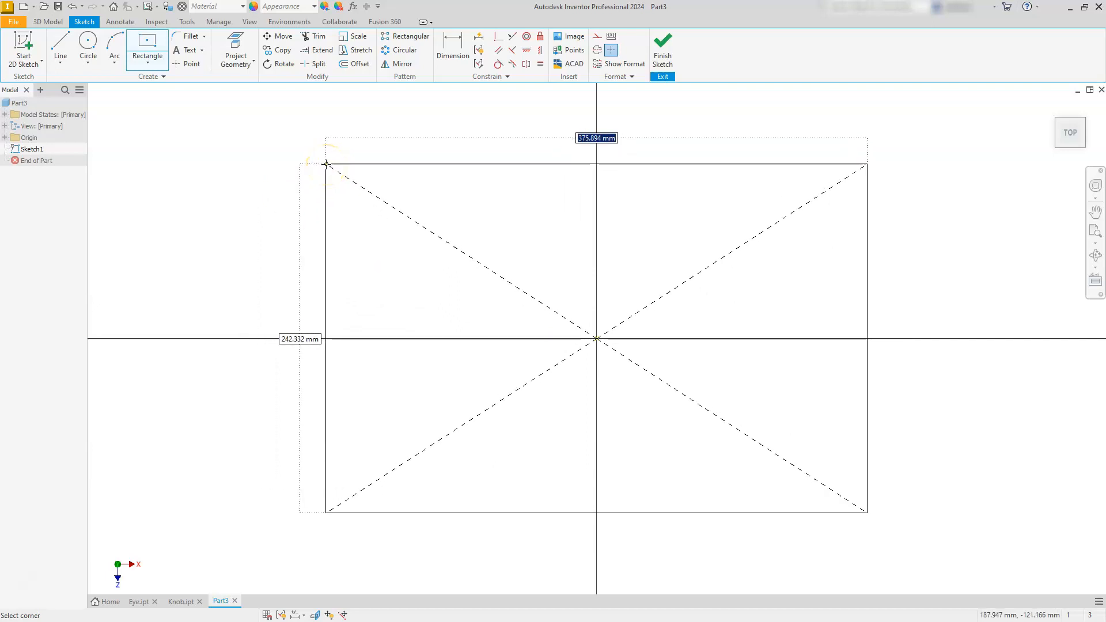
text(216)
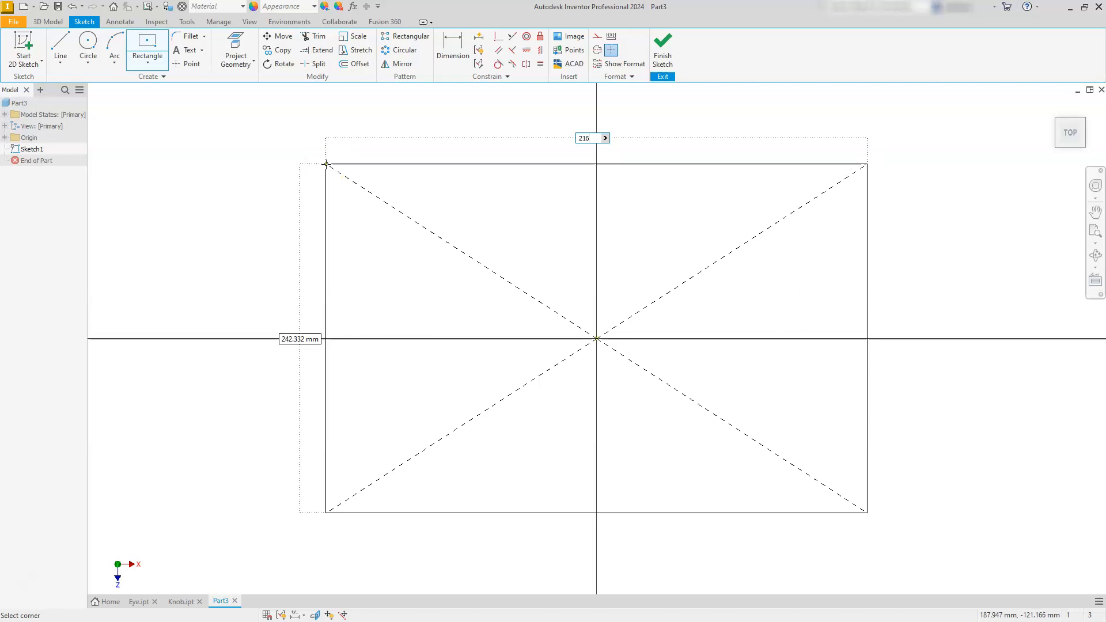
key(Tab)
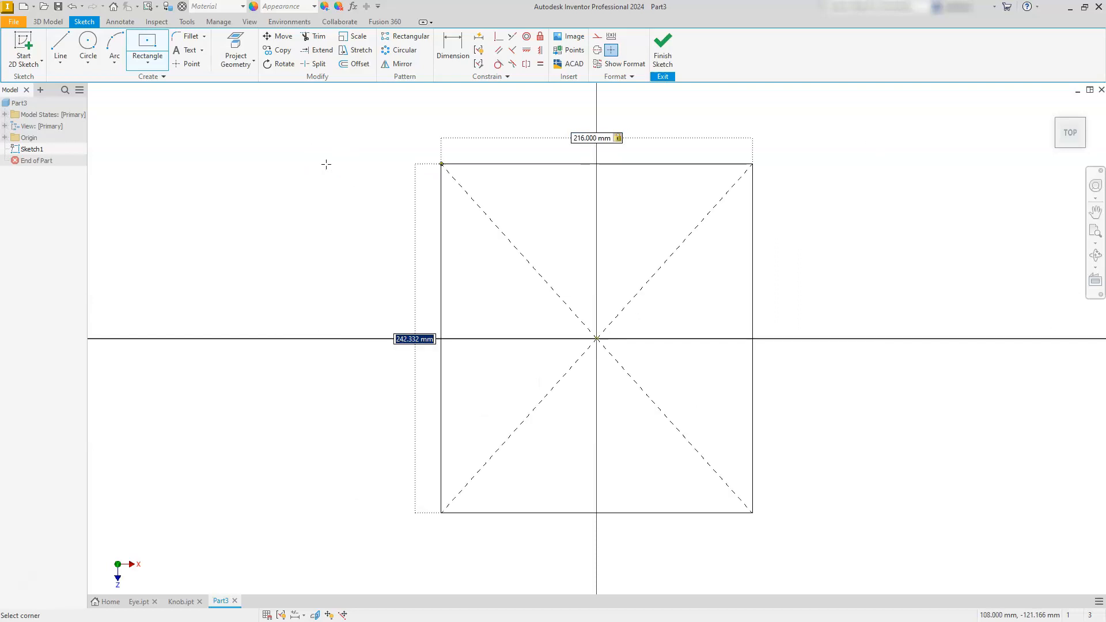
text(176)
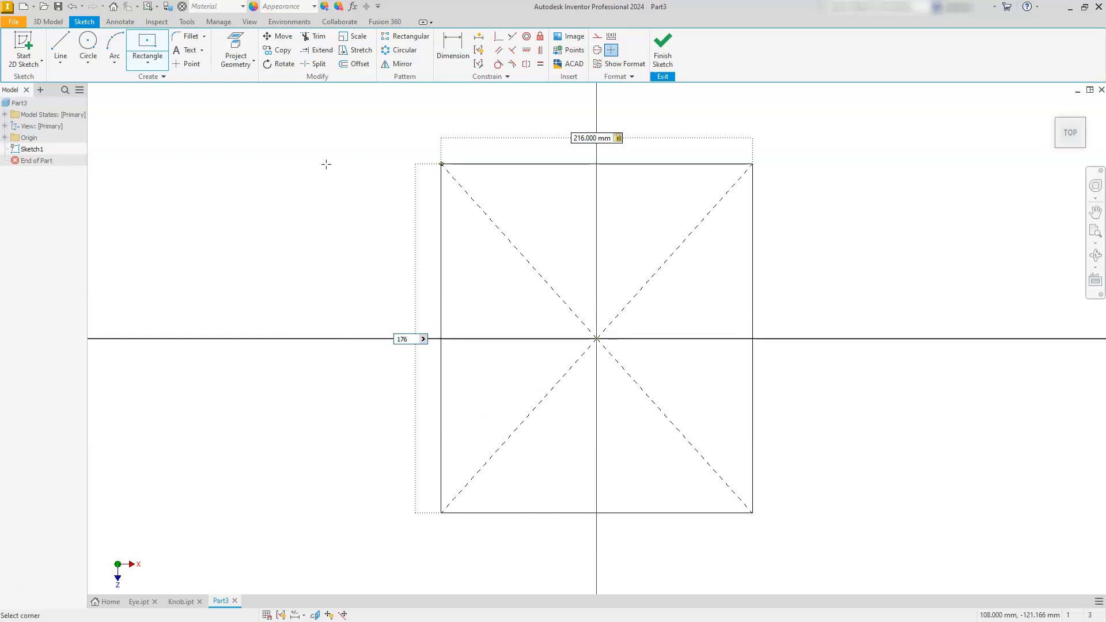
key(Return)
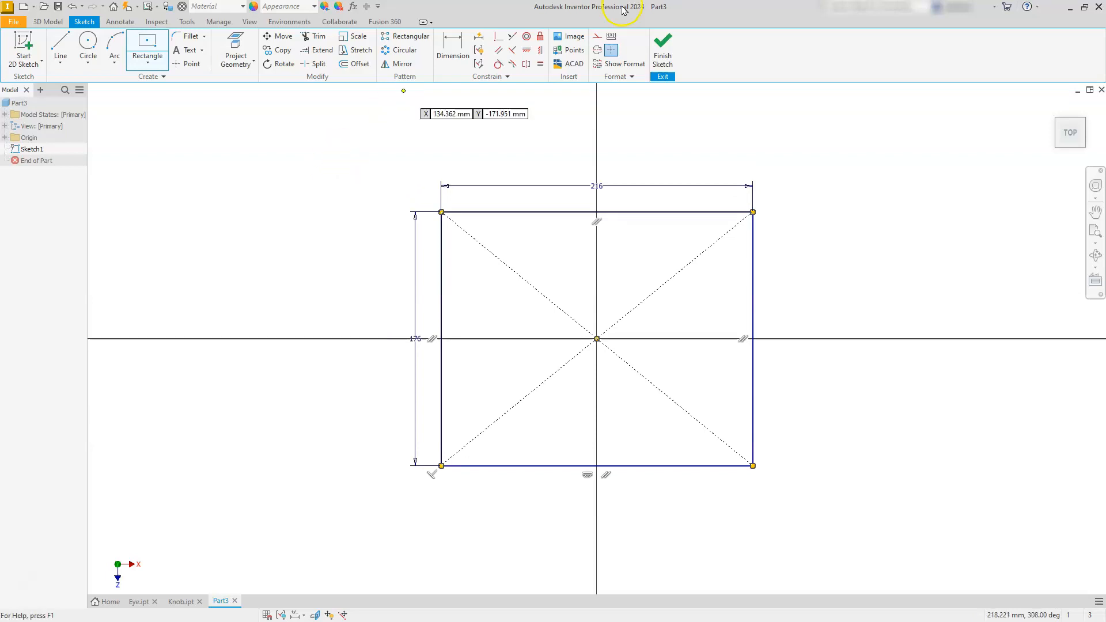
click(662, 47)
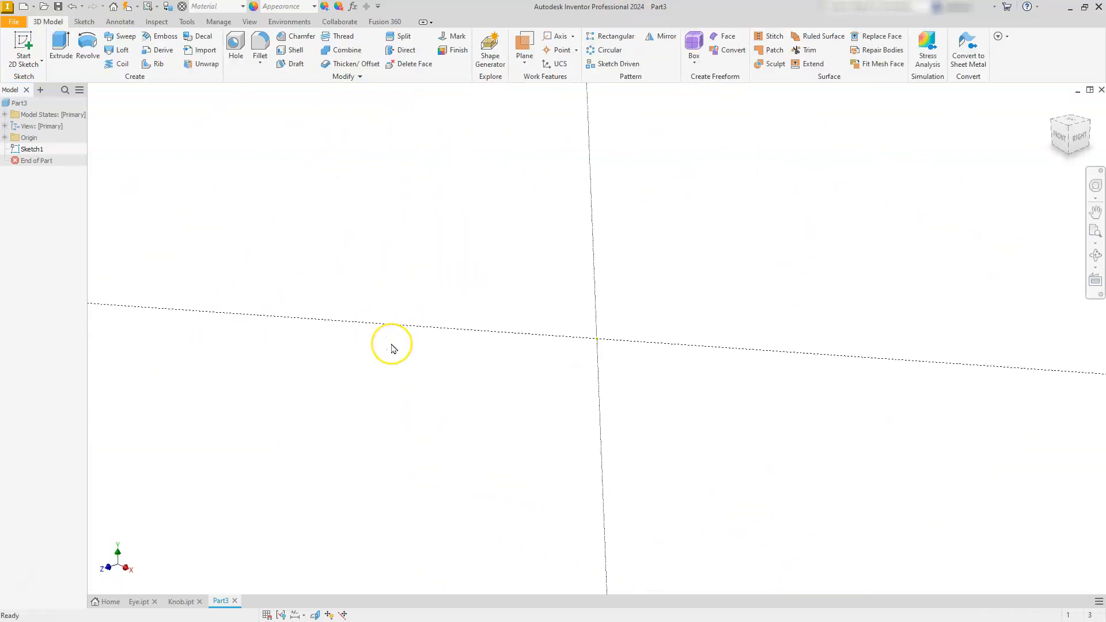
- Extrude the 216 by 176 mm rectangle symmetrically about the sketch plane to a distance of 8 mm
scroll(392, 347, up, 3)
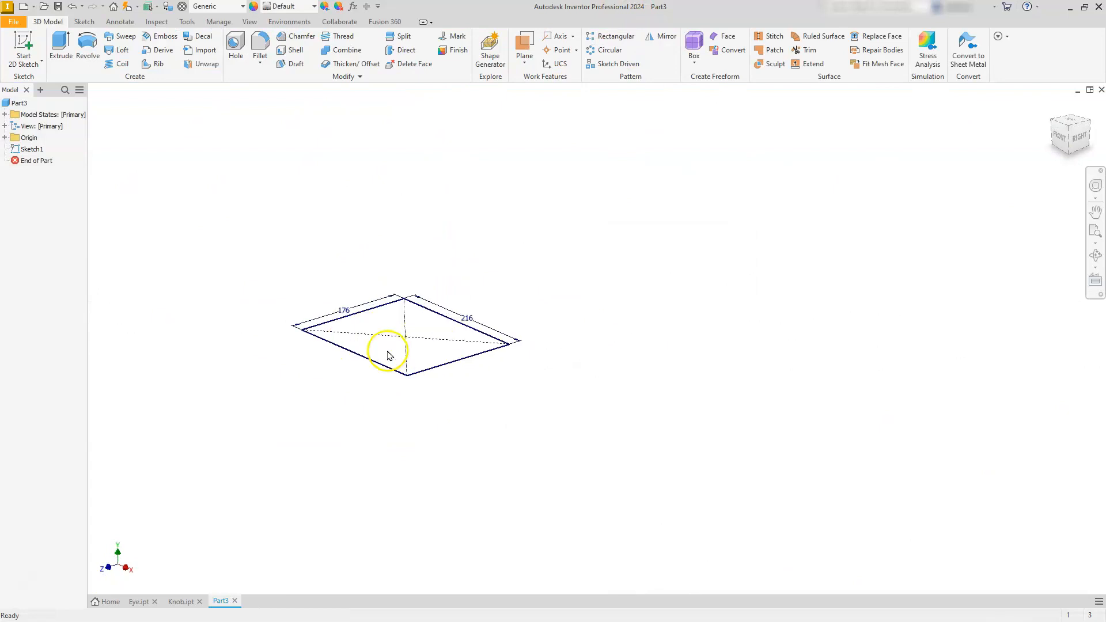
middle_drag(383, 346, 463, 319)
click(61, 45)
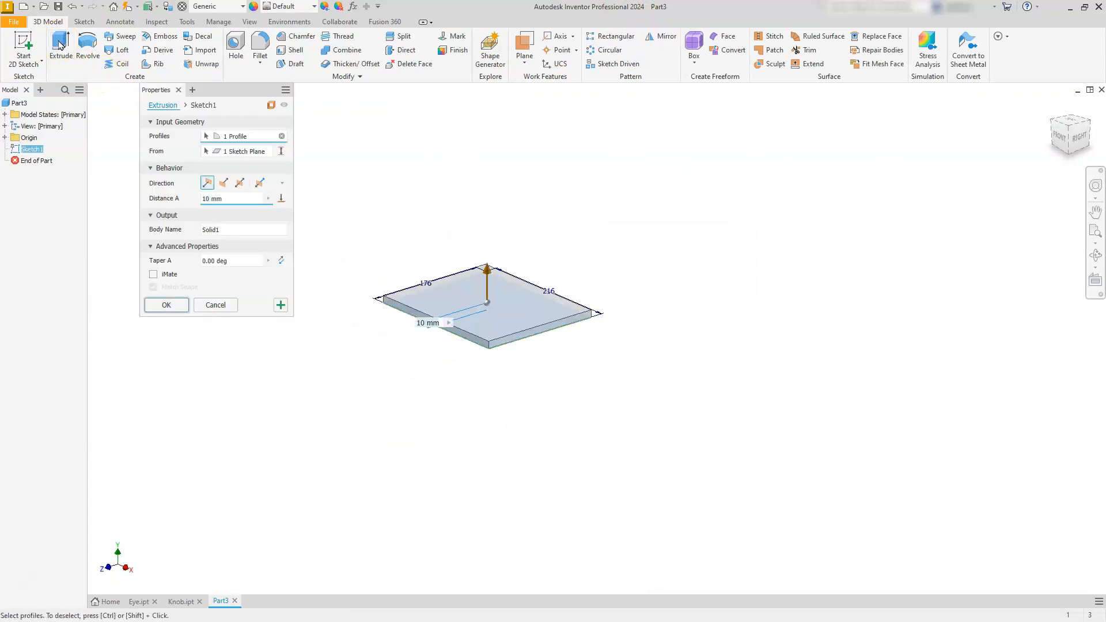
click(240, 181)
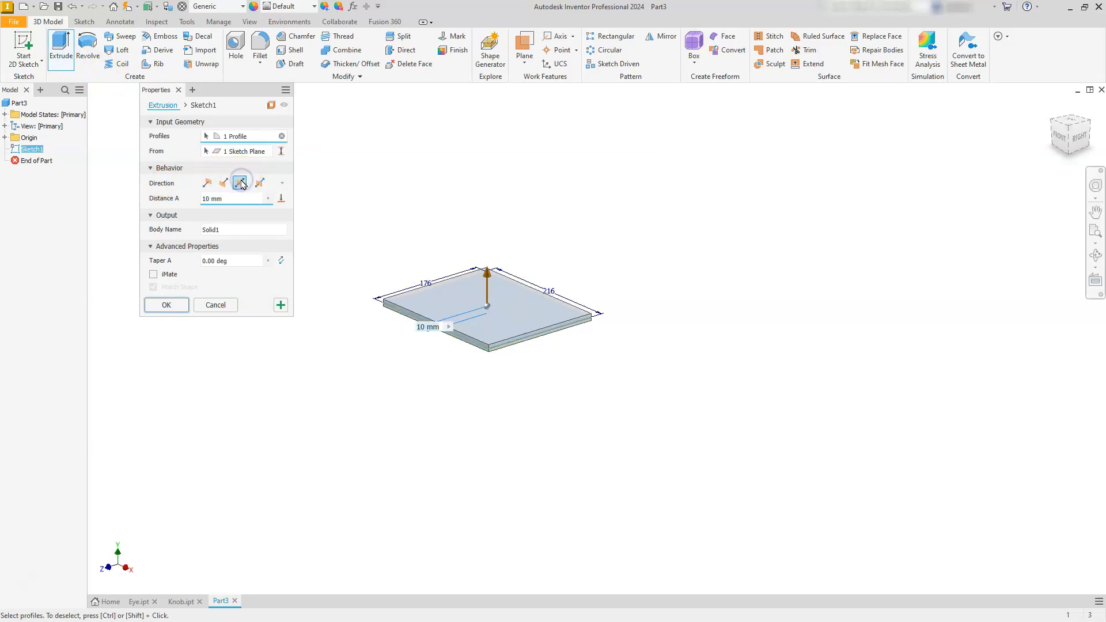
click(223, 198)
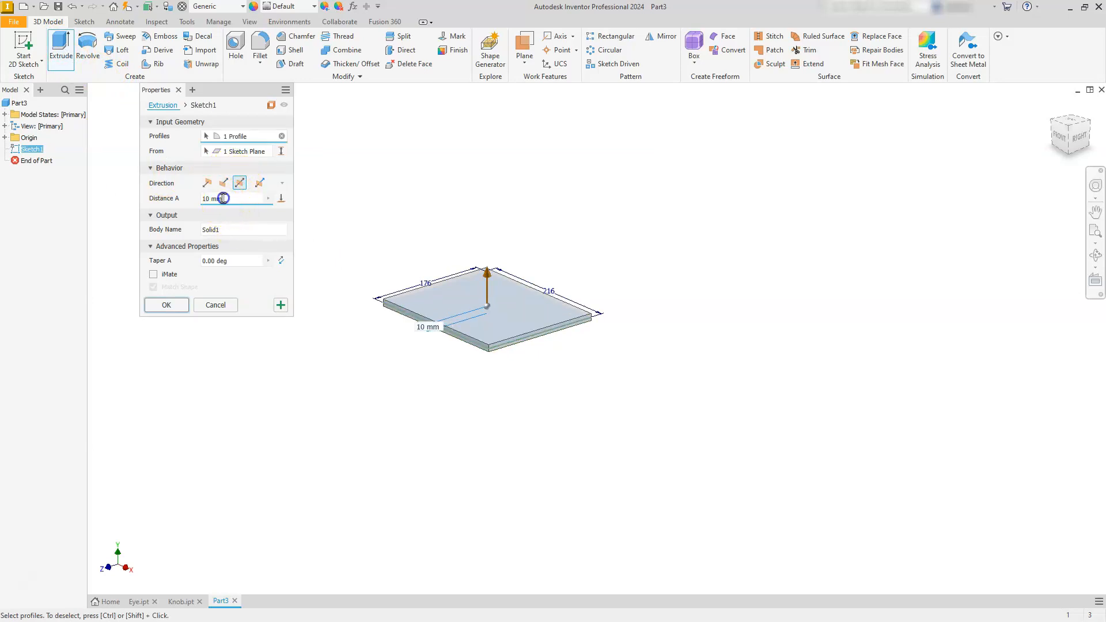
text(8)
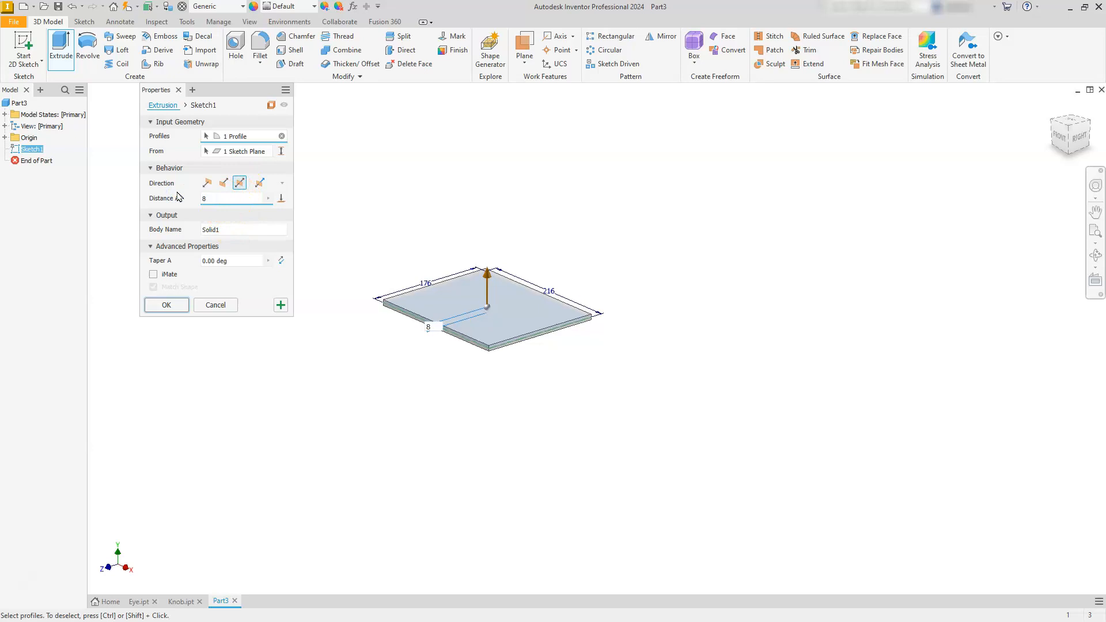
click(166, 305)
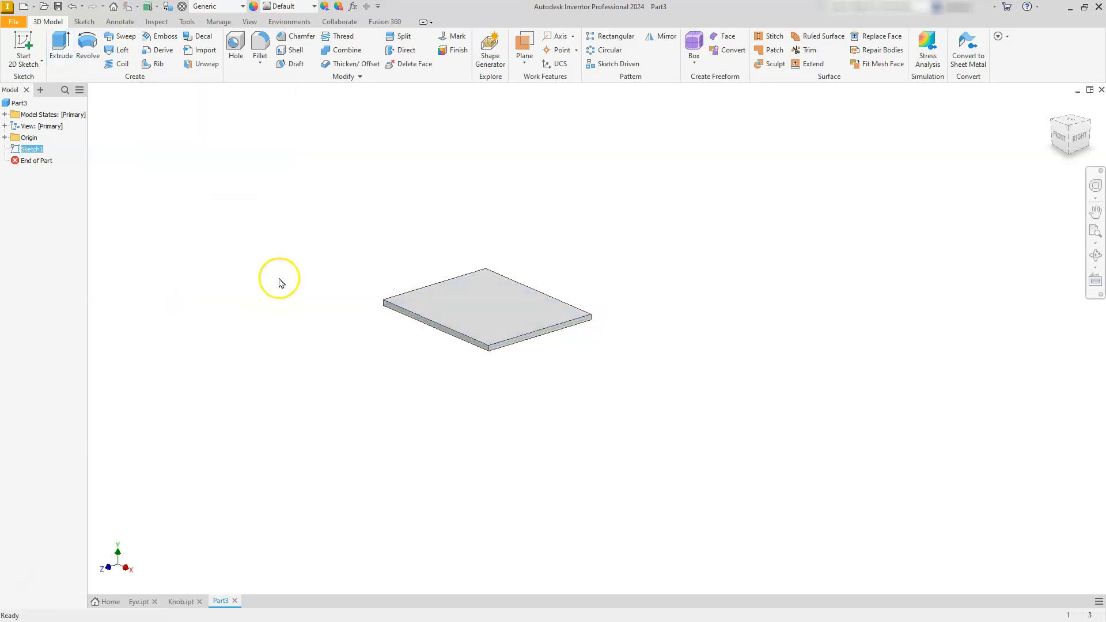
- Return the plate to the isometric view and save the part as Cooktop in the Cooktop folder
click(1076, 133)
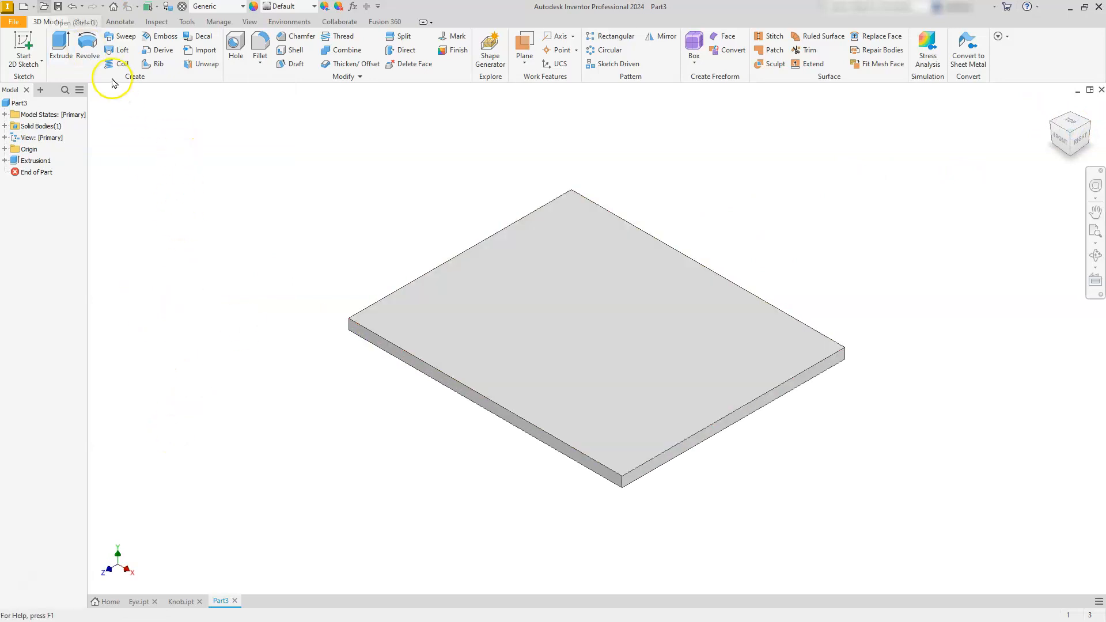
click(59, 6)
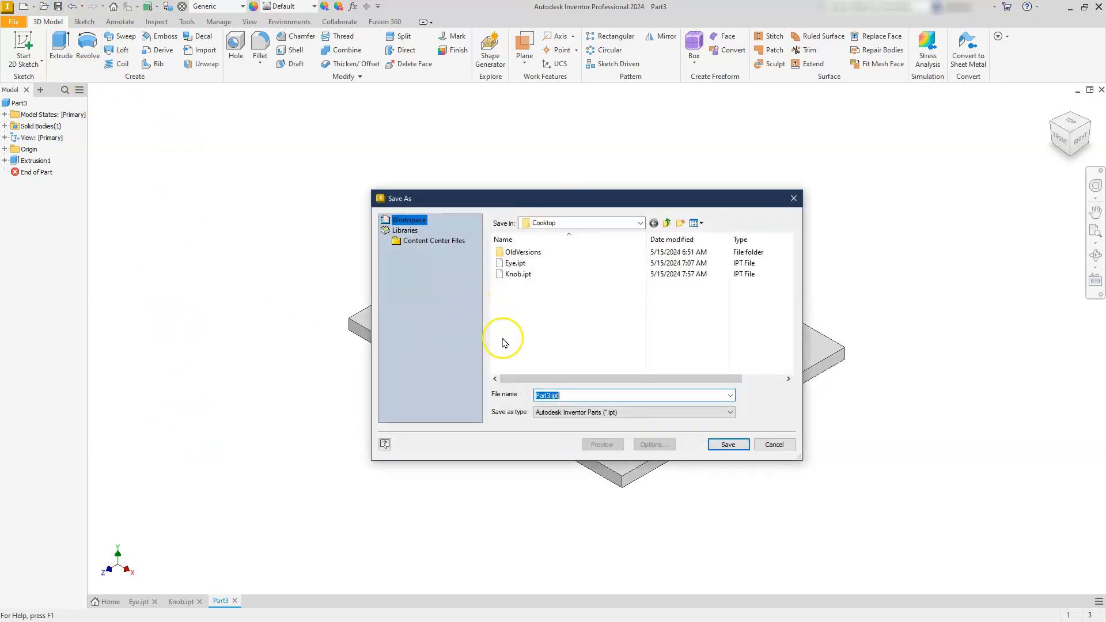
text(Coo)
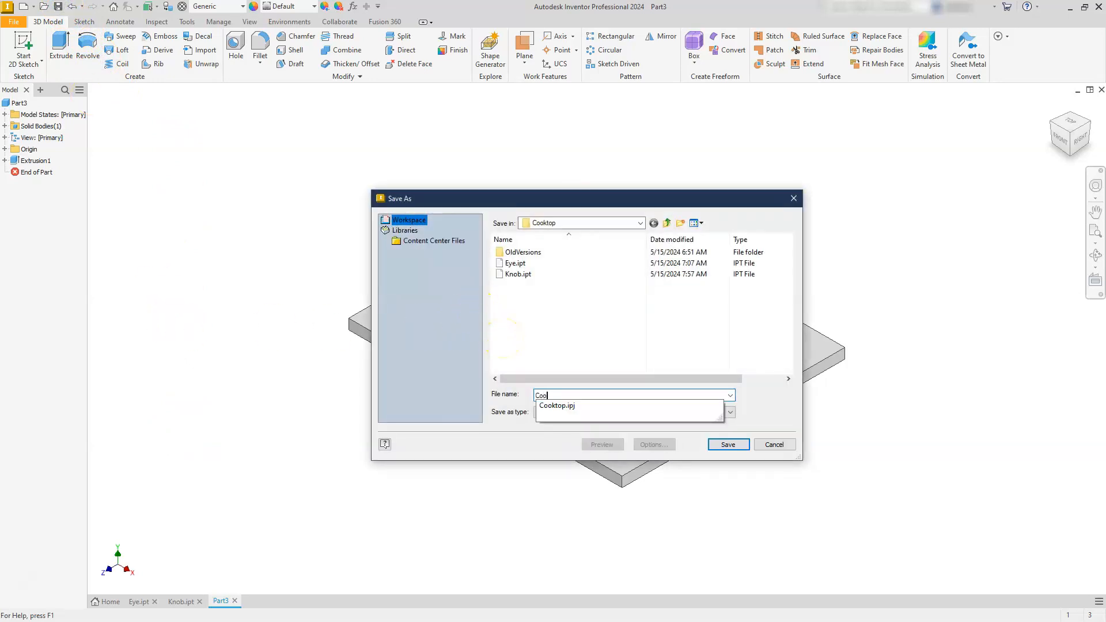
text(ktop)
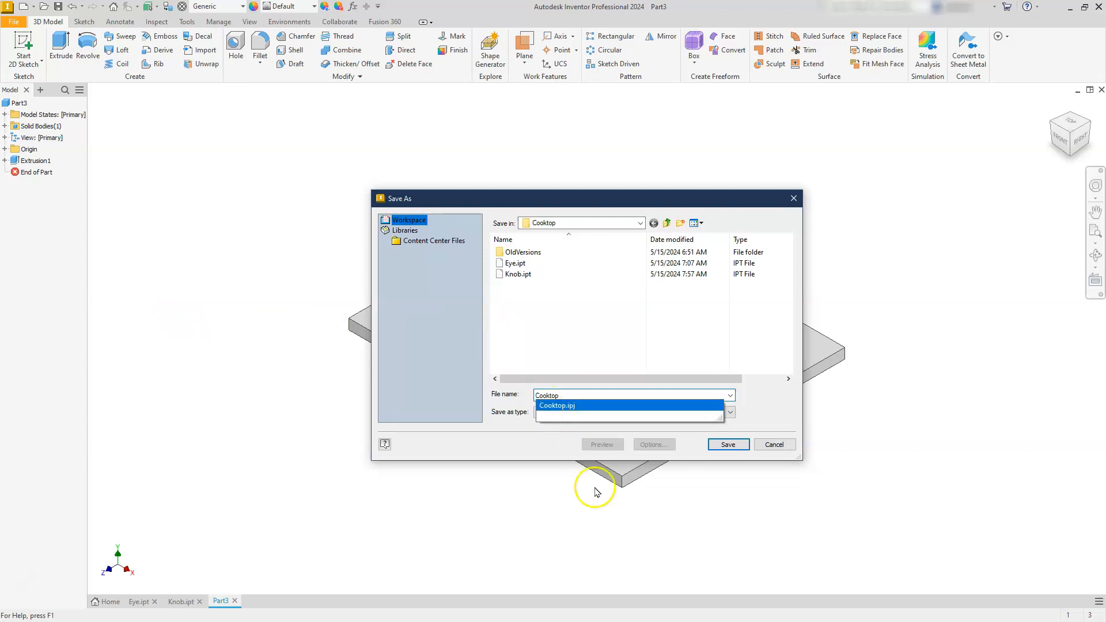
click(714, 443)
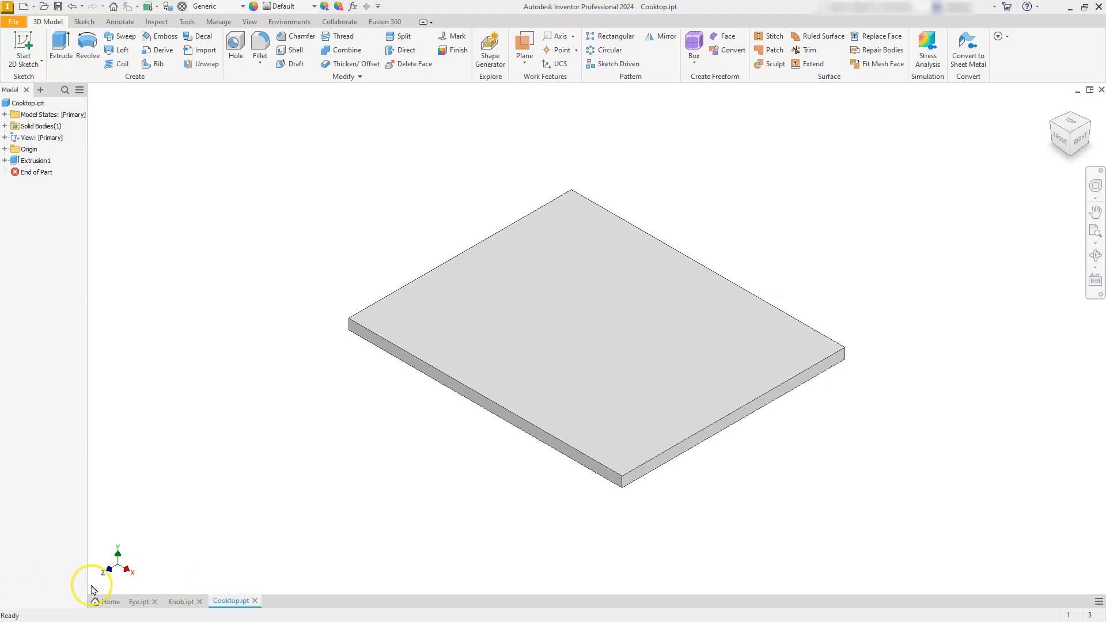
- Create a new assembly from the metric Standard (mm).iam template
click(27, 102)
key(ctrl+n)
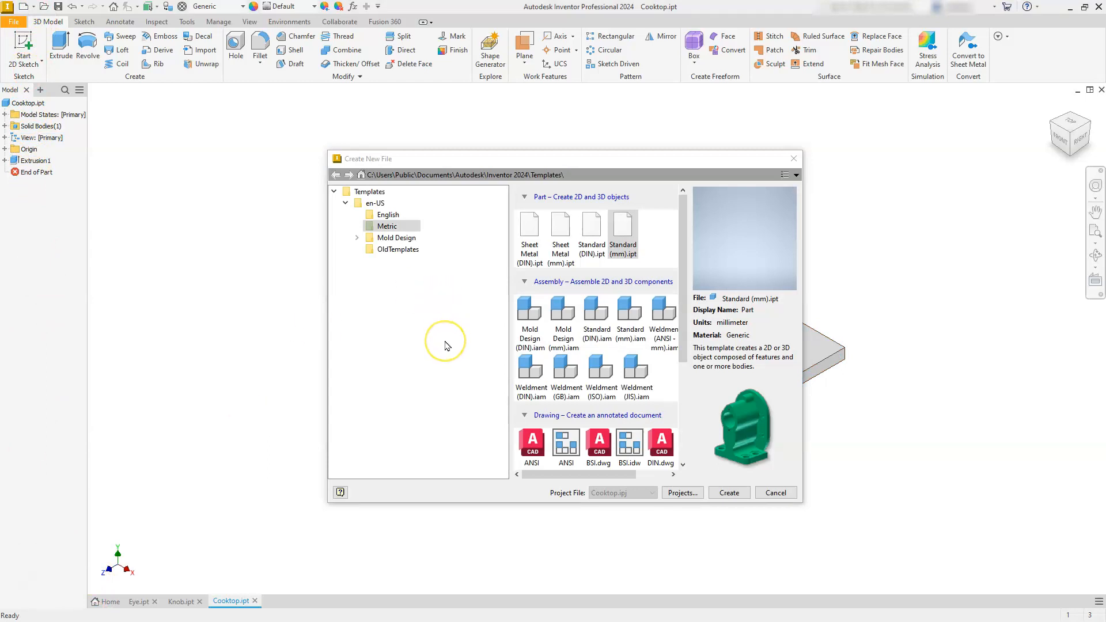
click(621, 304)
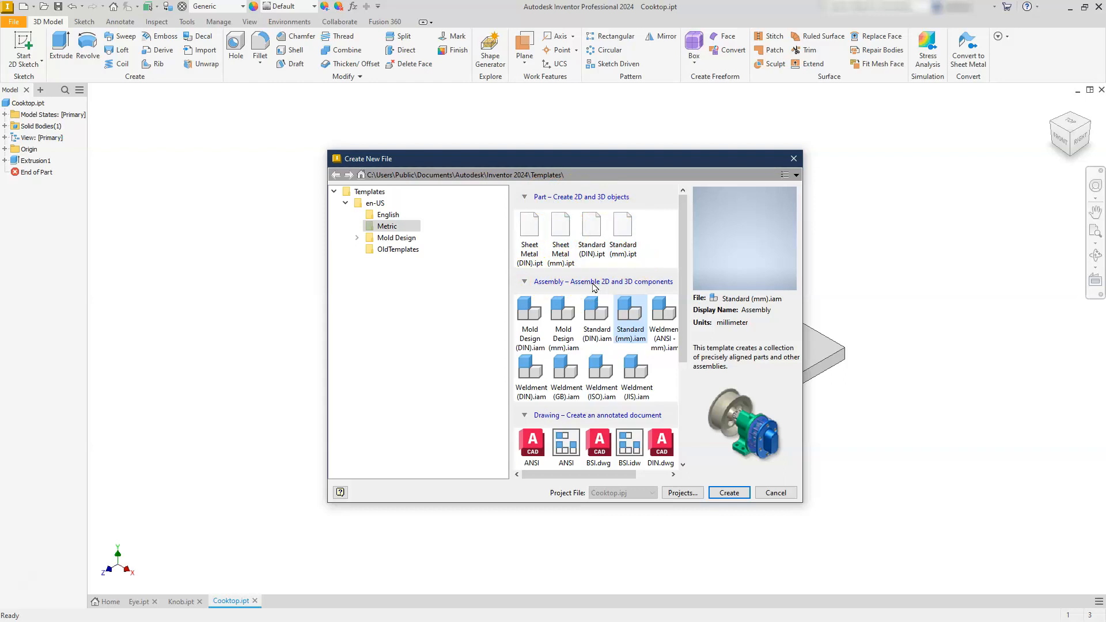
scroll(576, 294, down, 3)
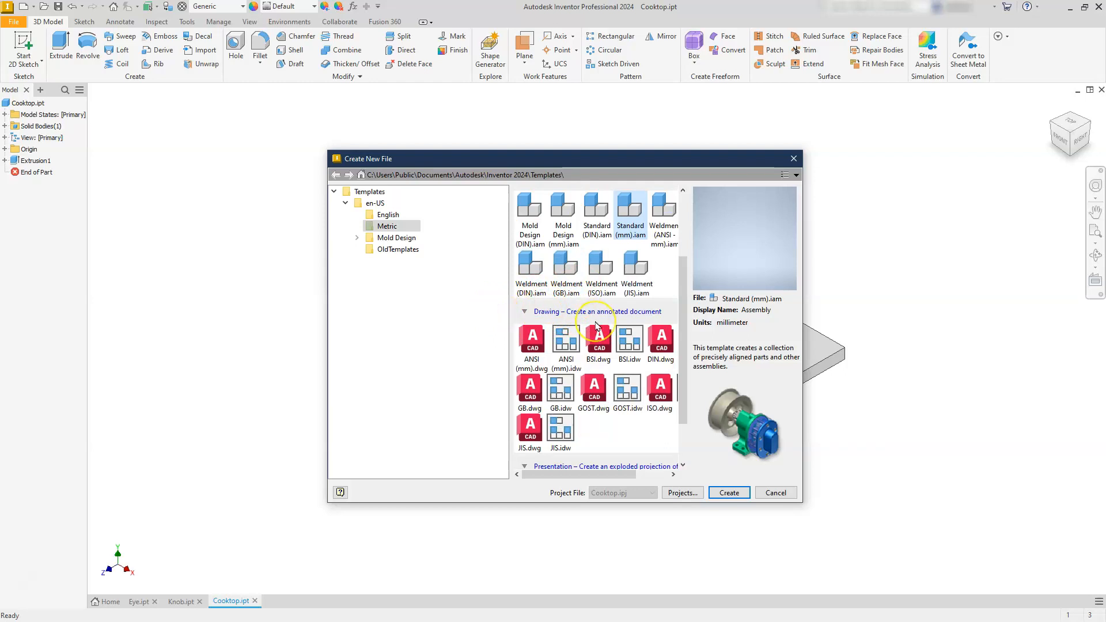
scroll(596, 326, down, 2)
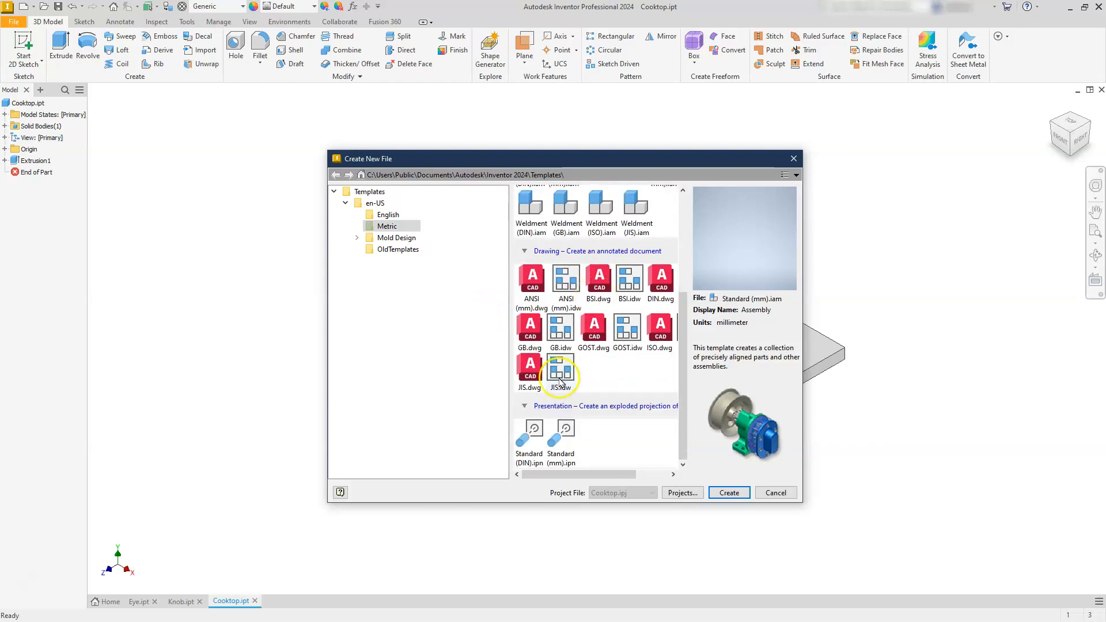
click(527, 426)
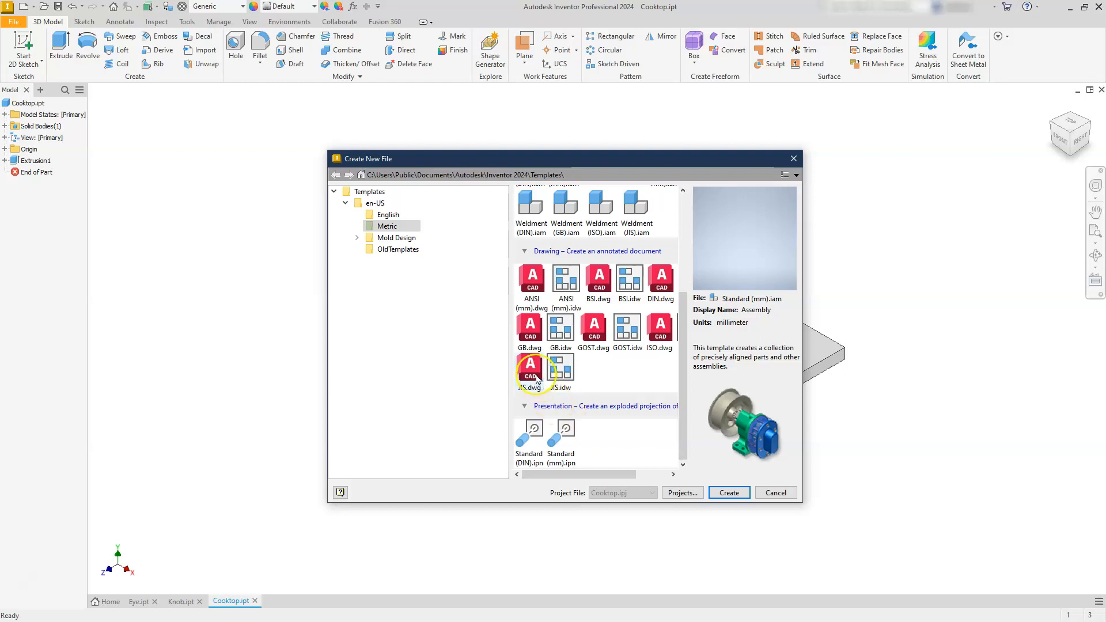
scroll(537, 378, up, 3)
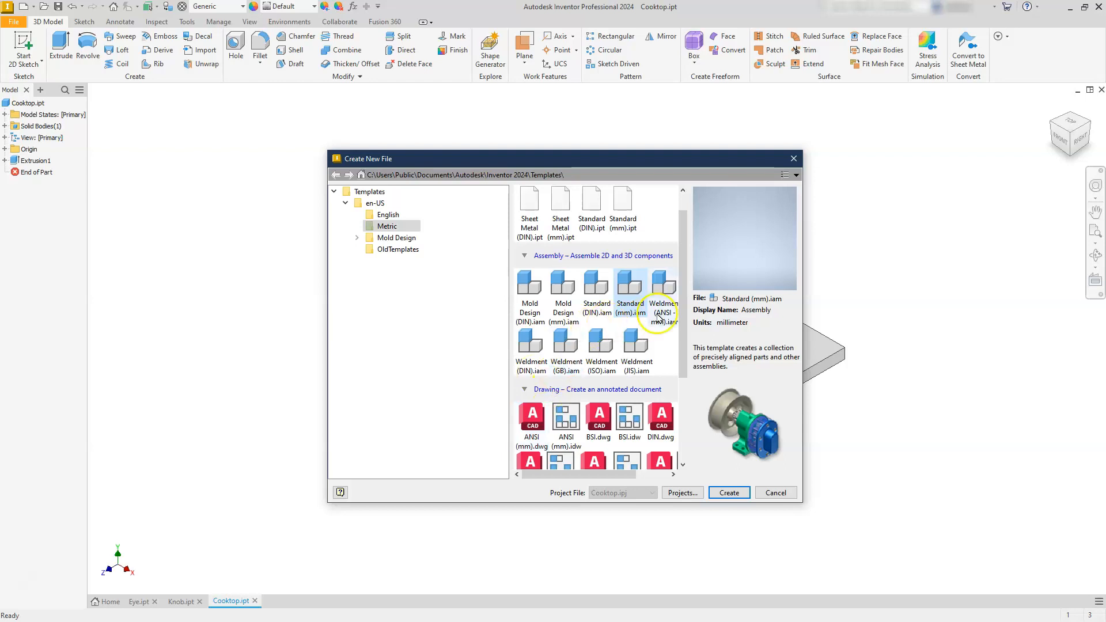
click(627, 308)
click(729, 492)
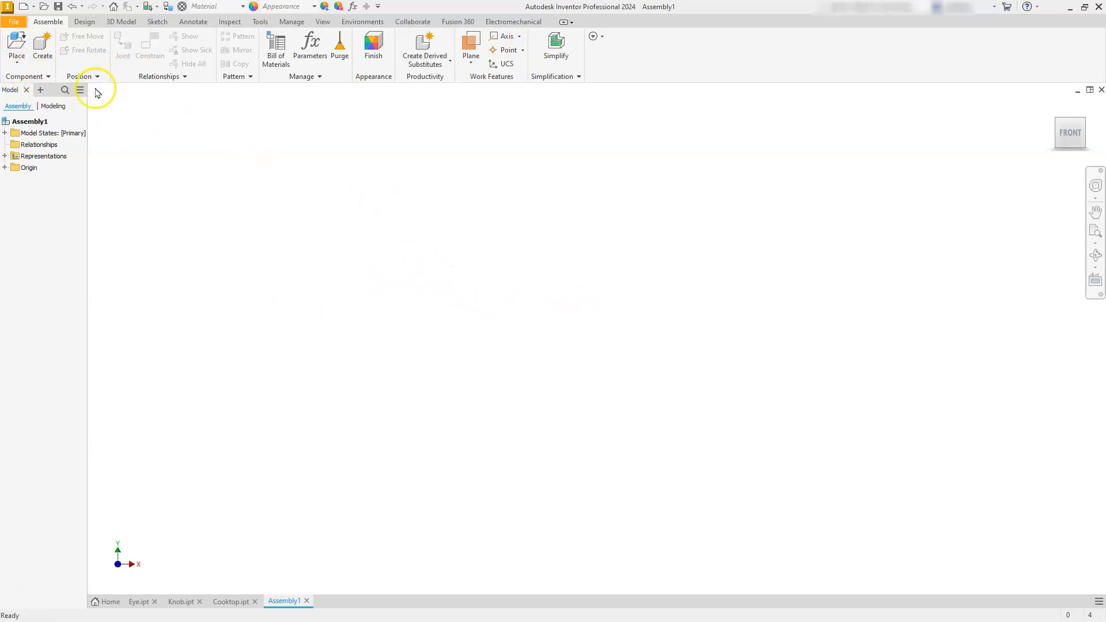
- Place Cooktop.ipt in the assembly grounded at the origin and test that the plate cannot be moved
click(18, 61)
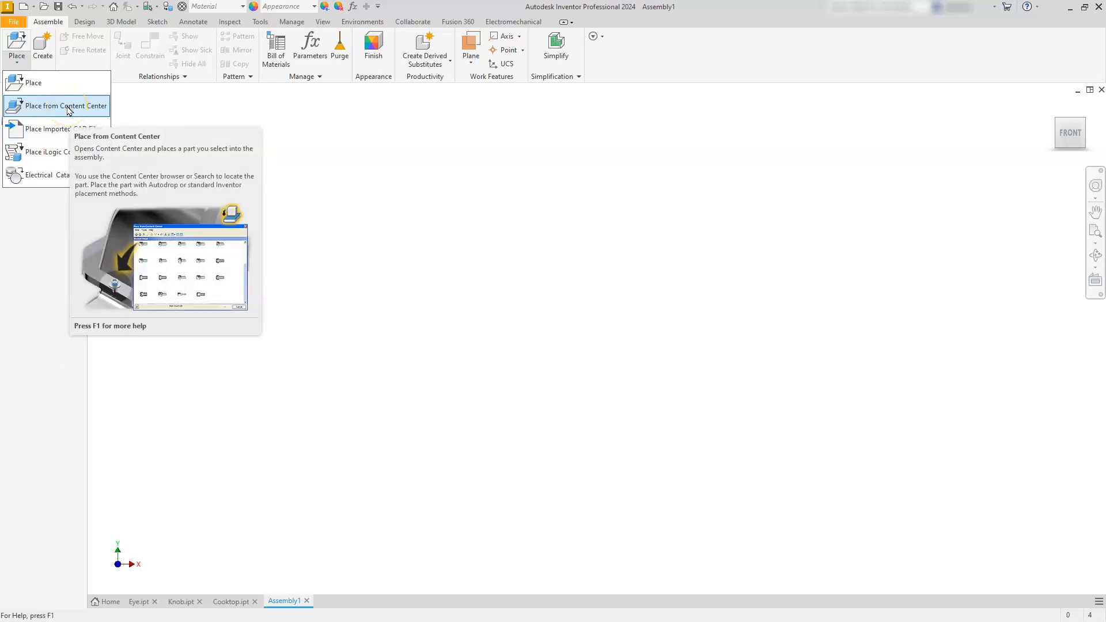
click(28, 85)
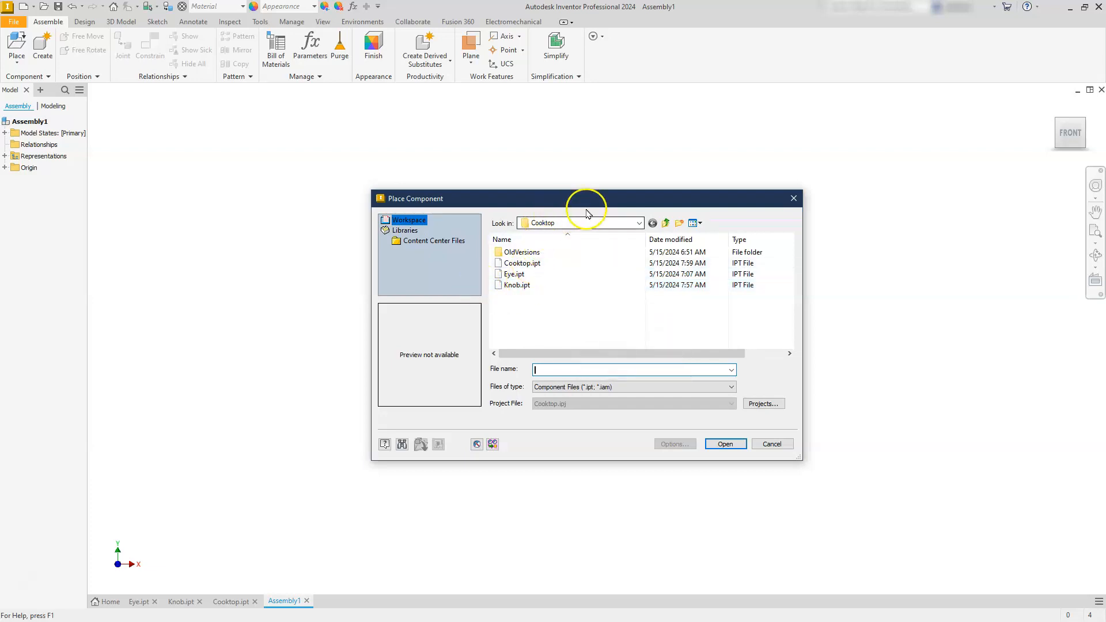
click(519, 263)
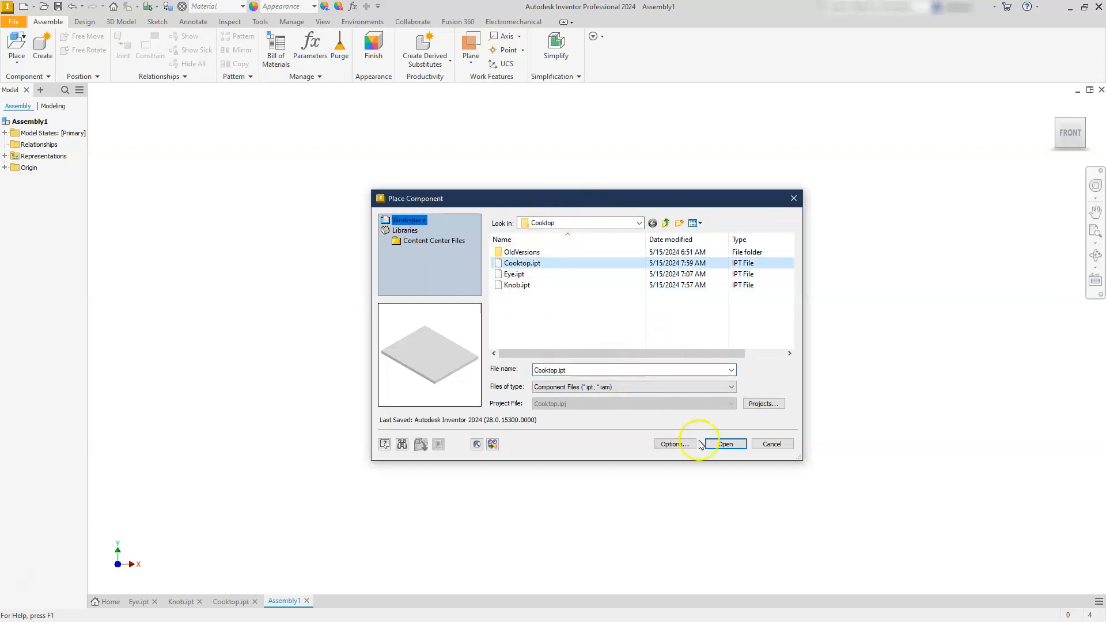
click(725, 444)
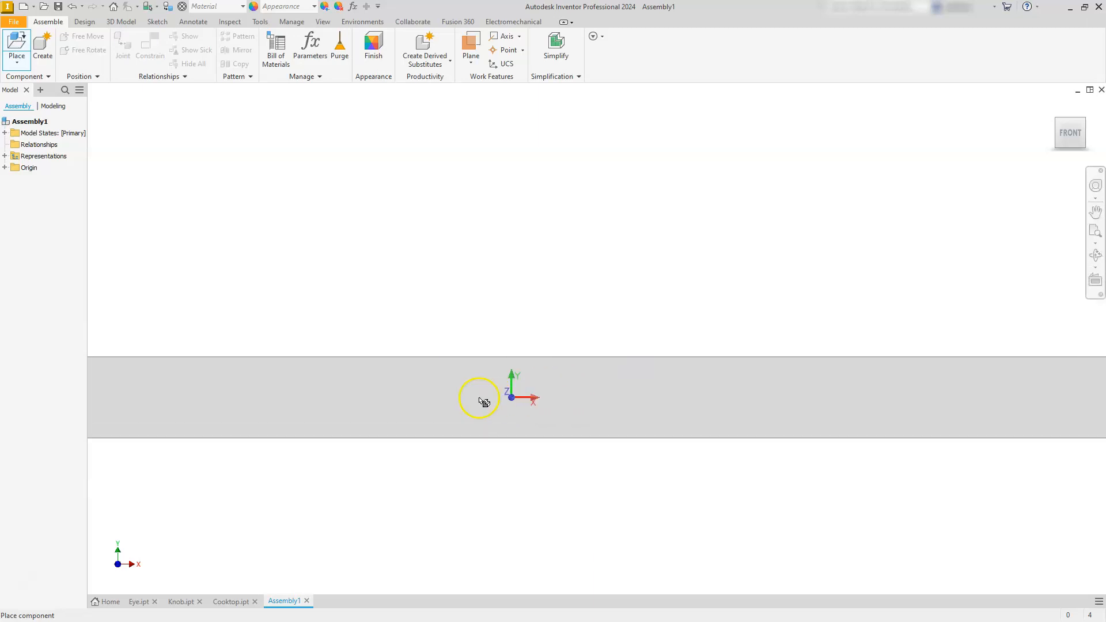
right_click(466, 264)
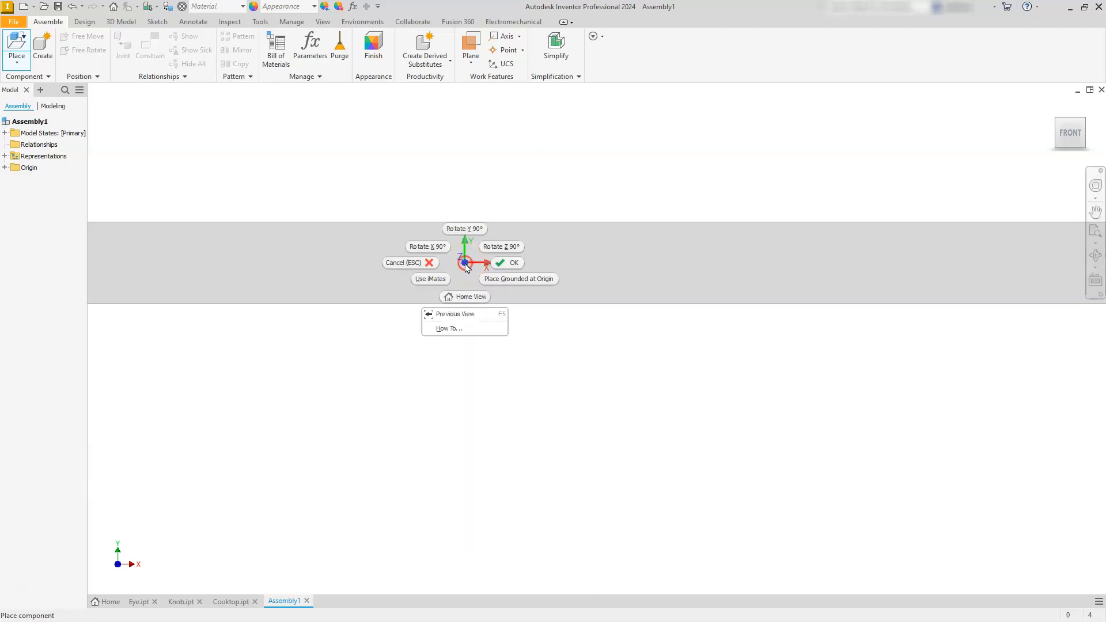
click(495, 281)
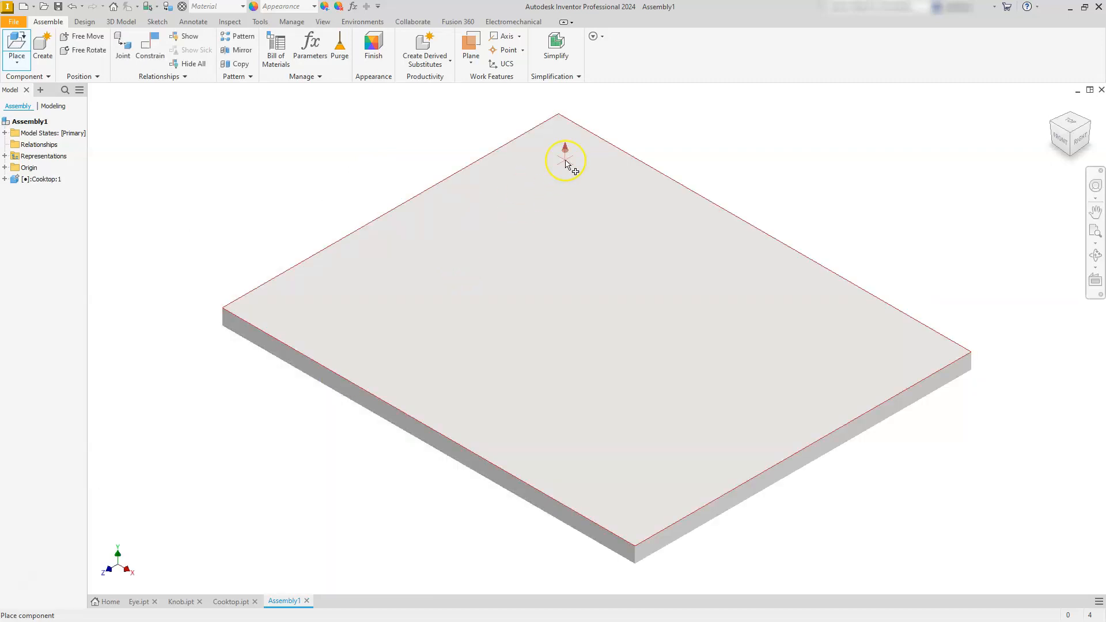
key(Escape)
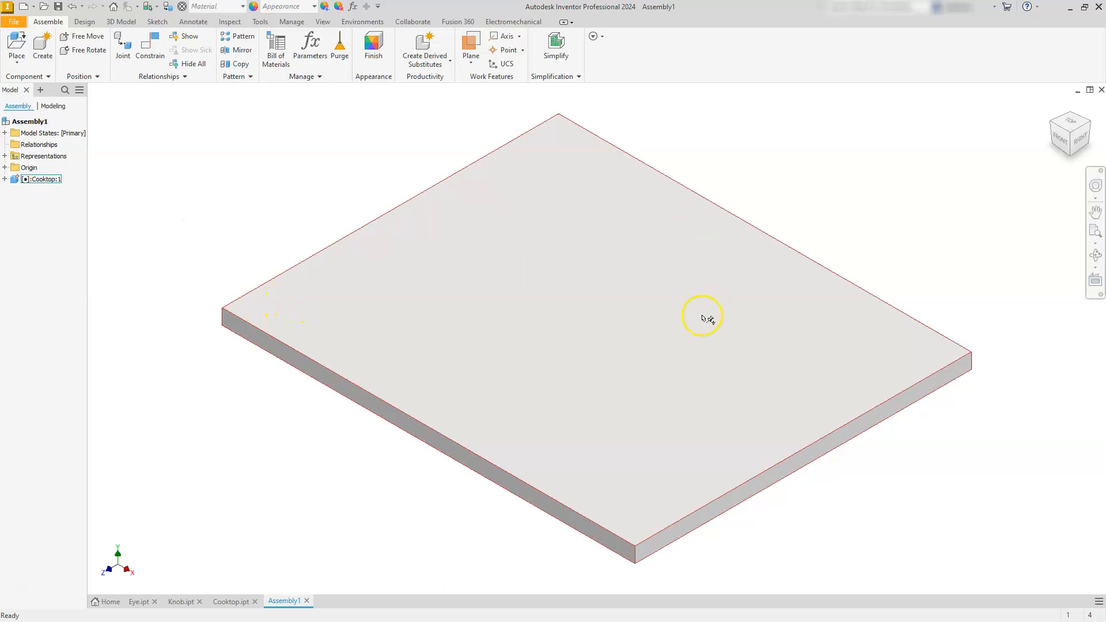
drag(667, 261, 611, 308)
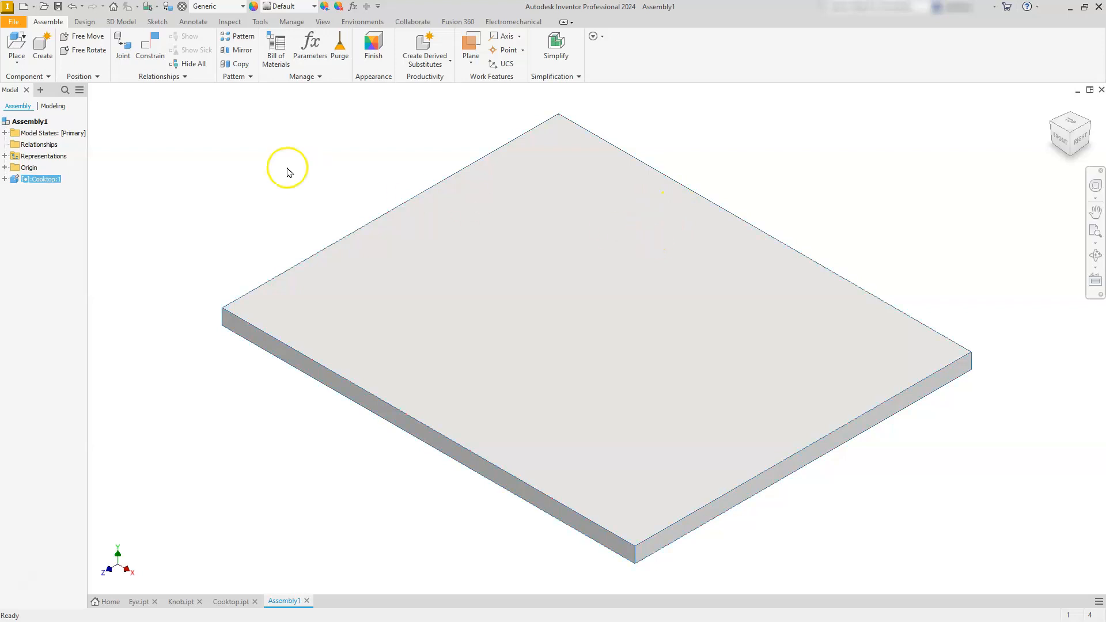
- Place one instance of Eye.ipt in the free space beside the cooktop plate
click(18, 67)
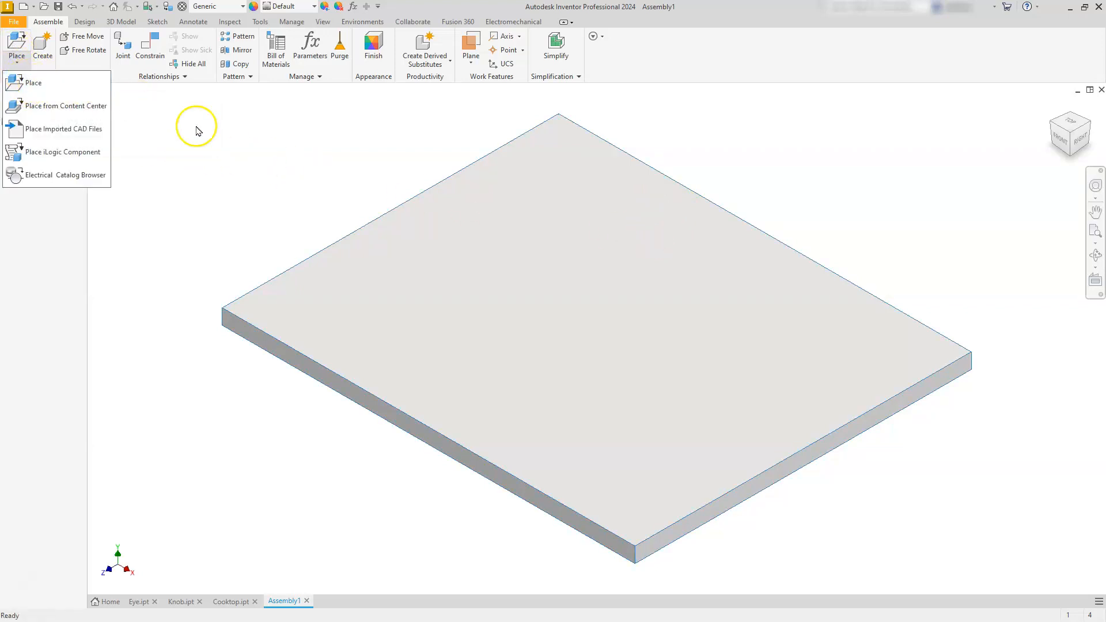
click(214, 135)
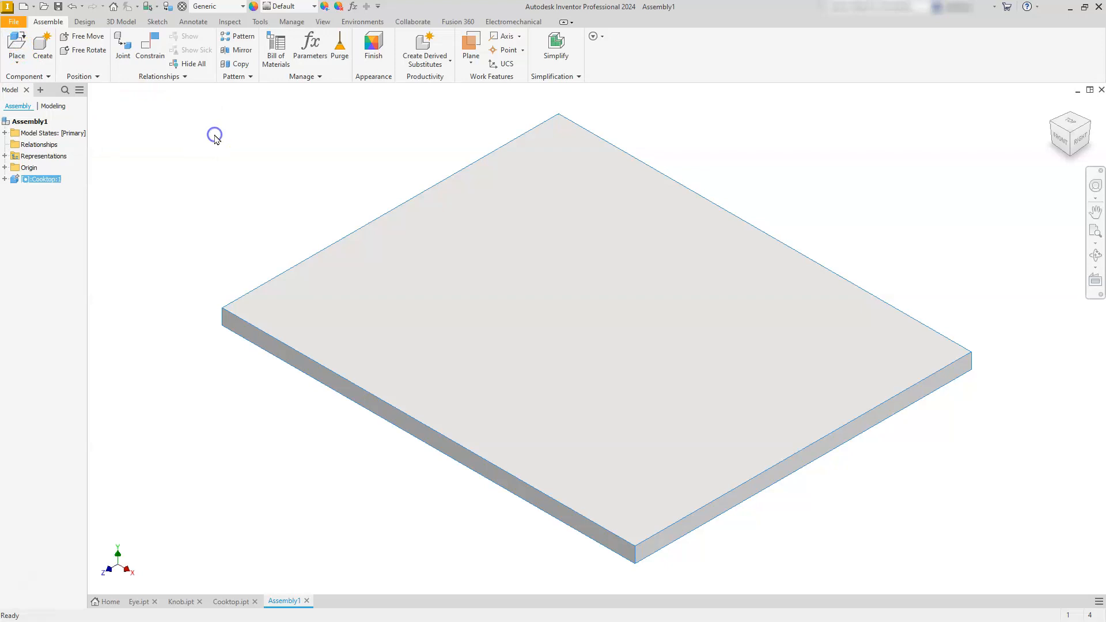
click(16, 40)
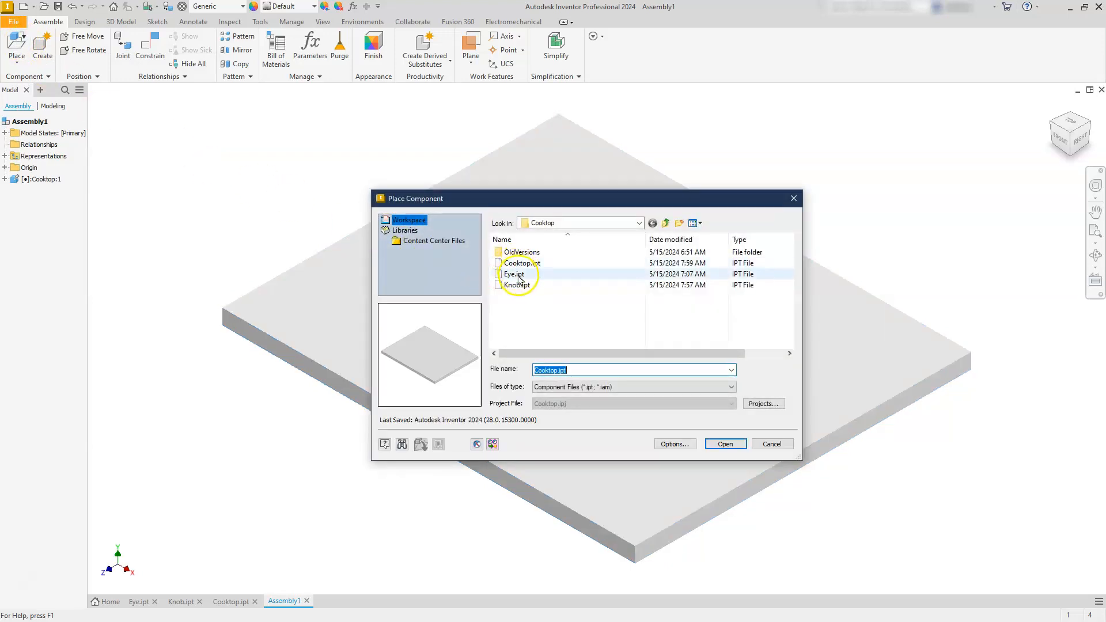
click(512, 274)
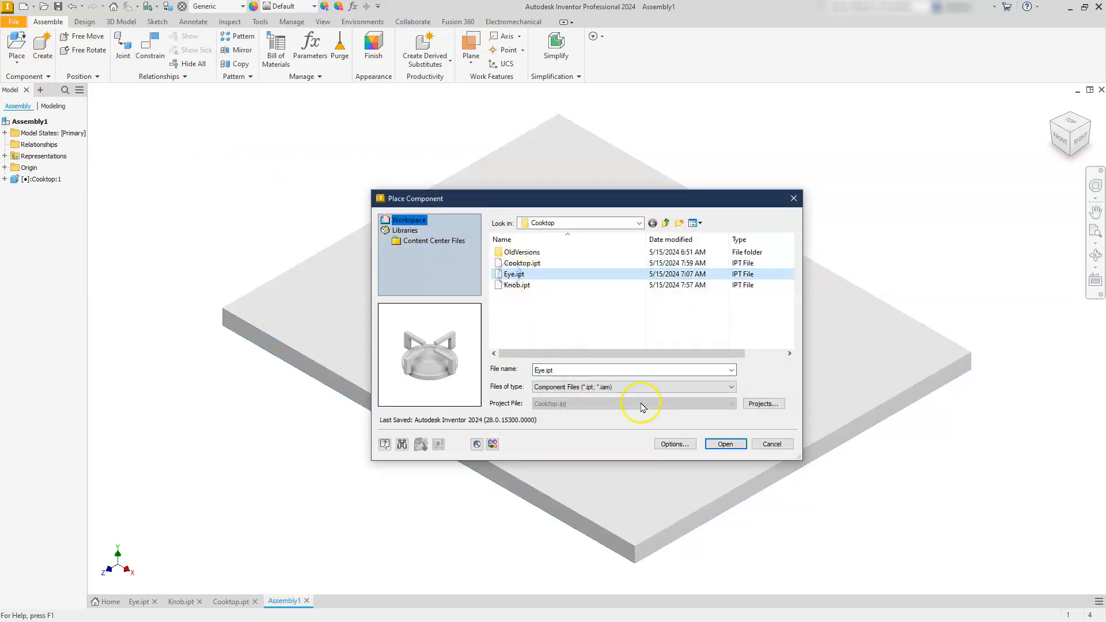
click(724, 444)
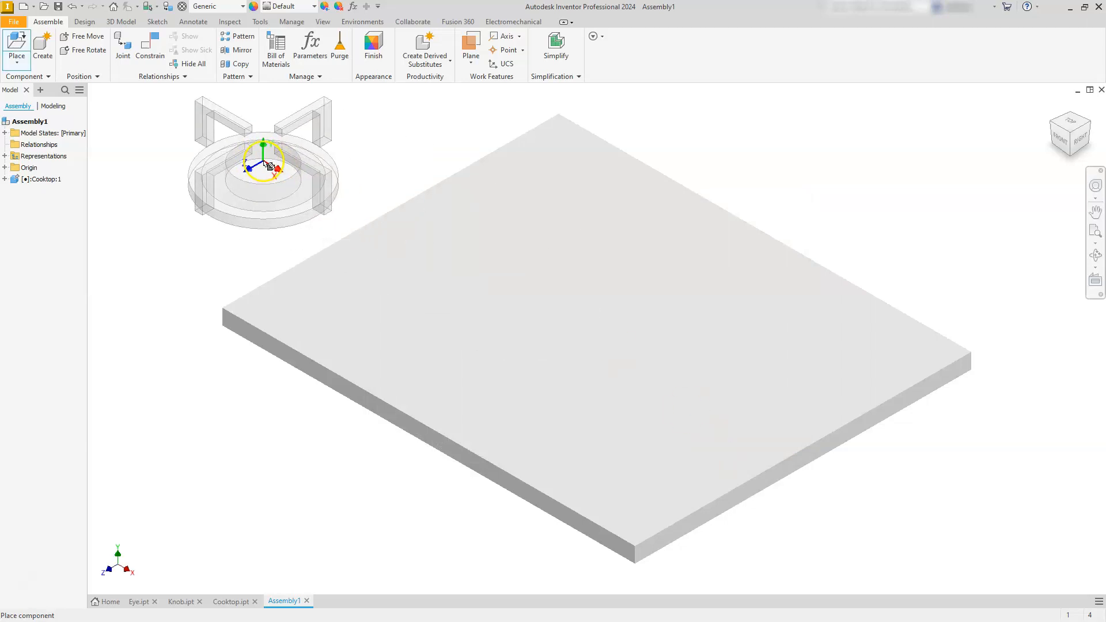
click(280, 168)
middle_drag(339, 352, 588, 421)
key(Escape)
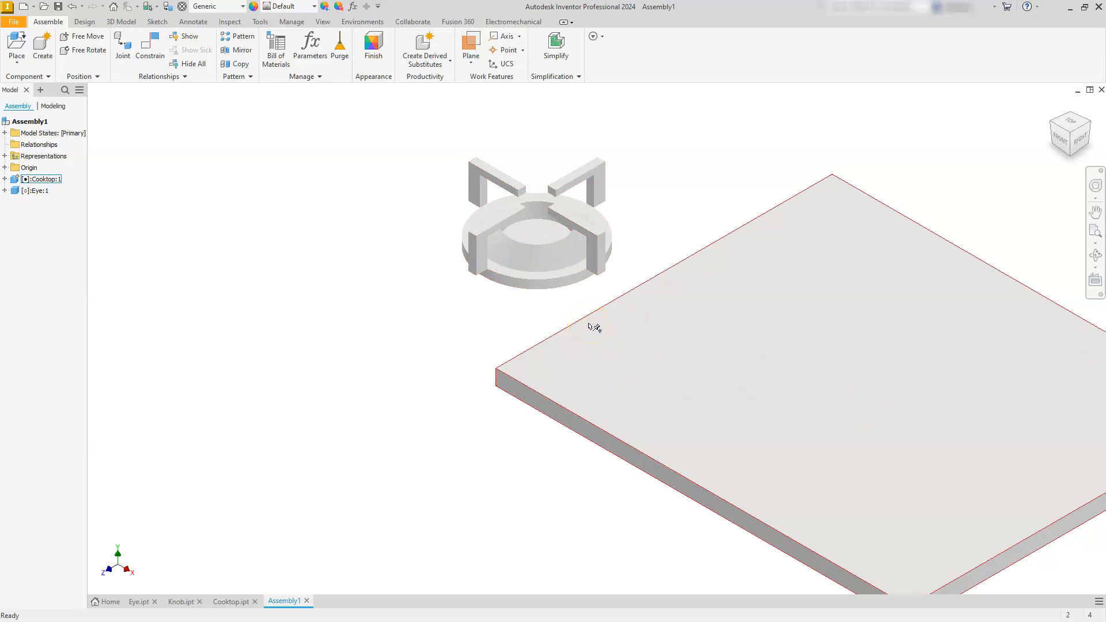
- Begin a mate constraint between the cooktop plate's front side face and the XY Plane of the Eye
click(148, 48)
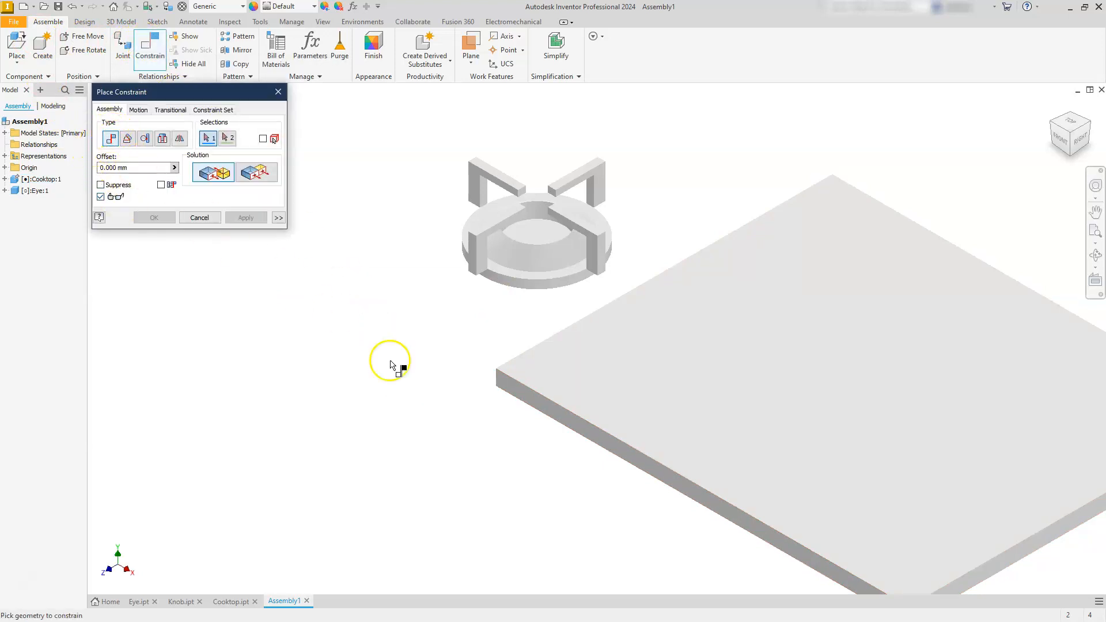
click(530, 402)
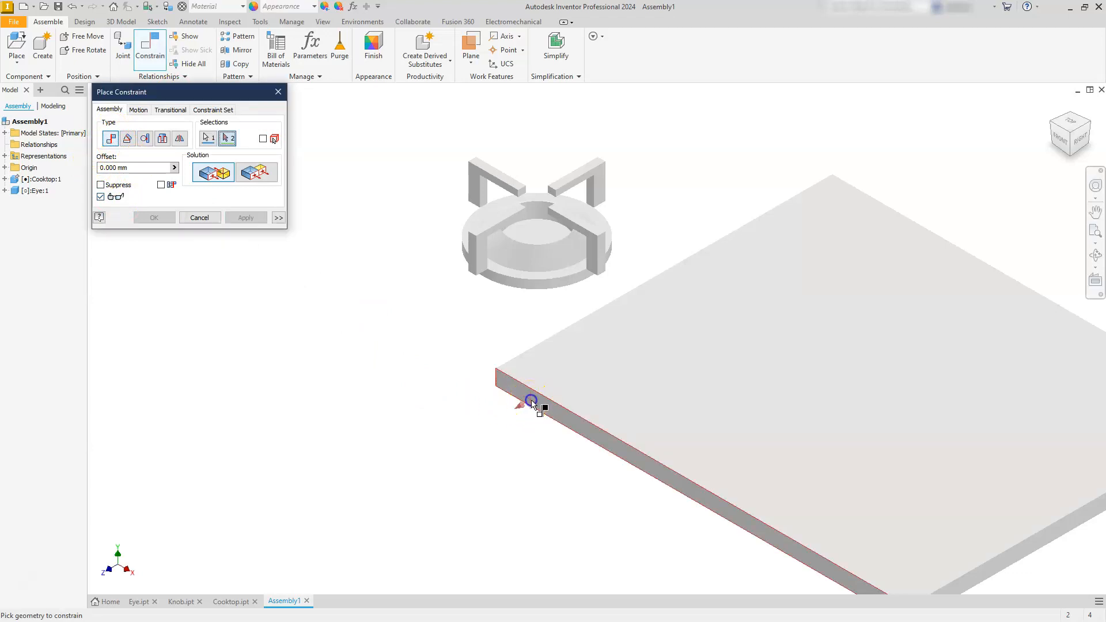
click(6, 191)
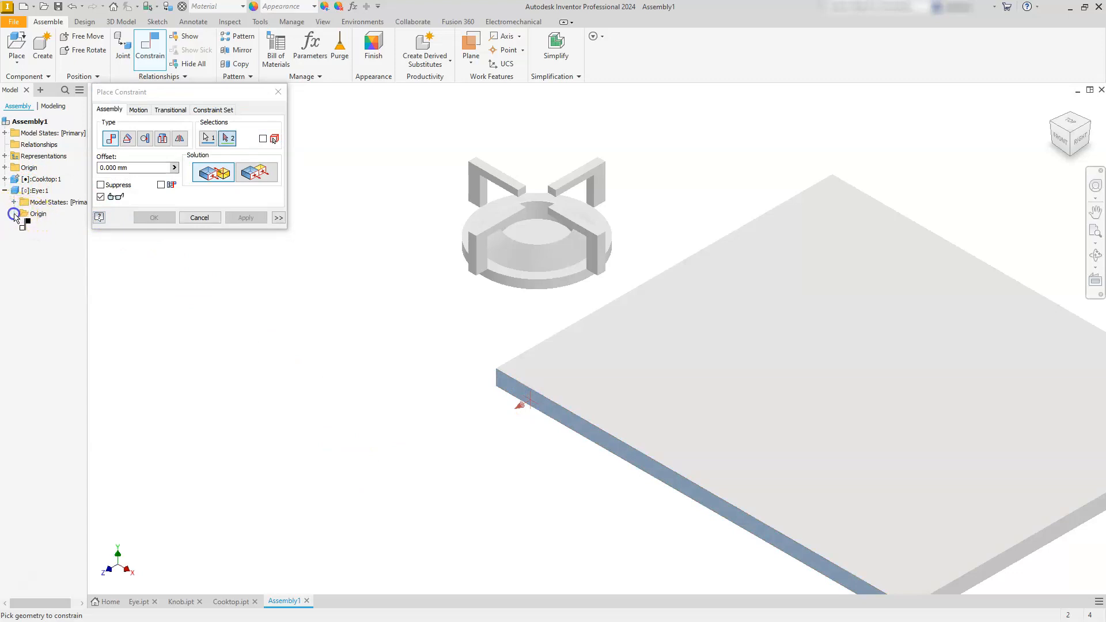
click(14, 213)
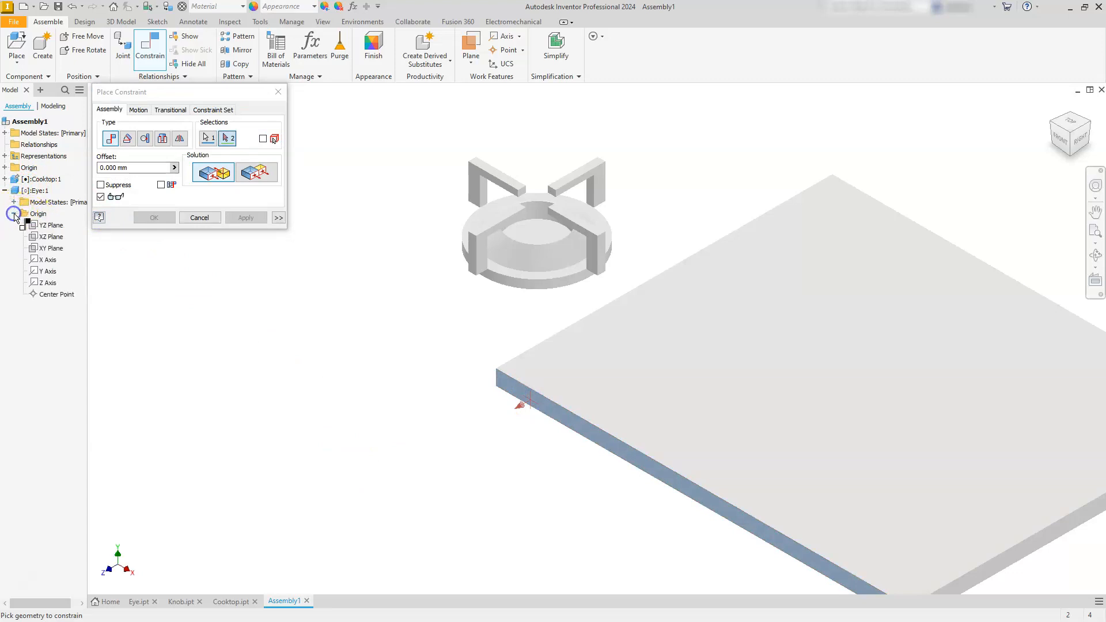
click(50, 248)
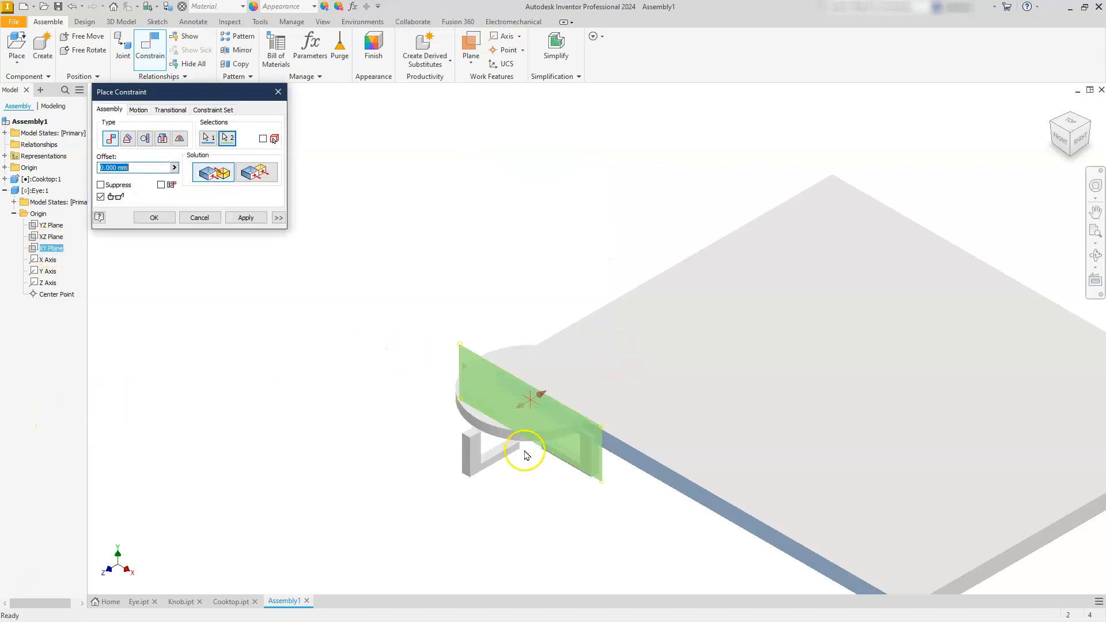
scroll(513, 458, down, 4)
scroll(501, 459, up, 2)
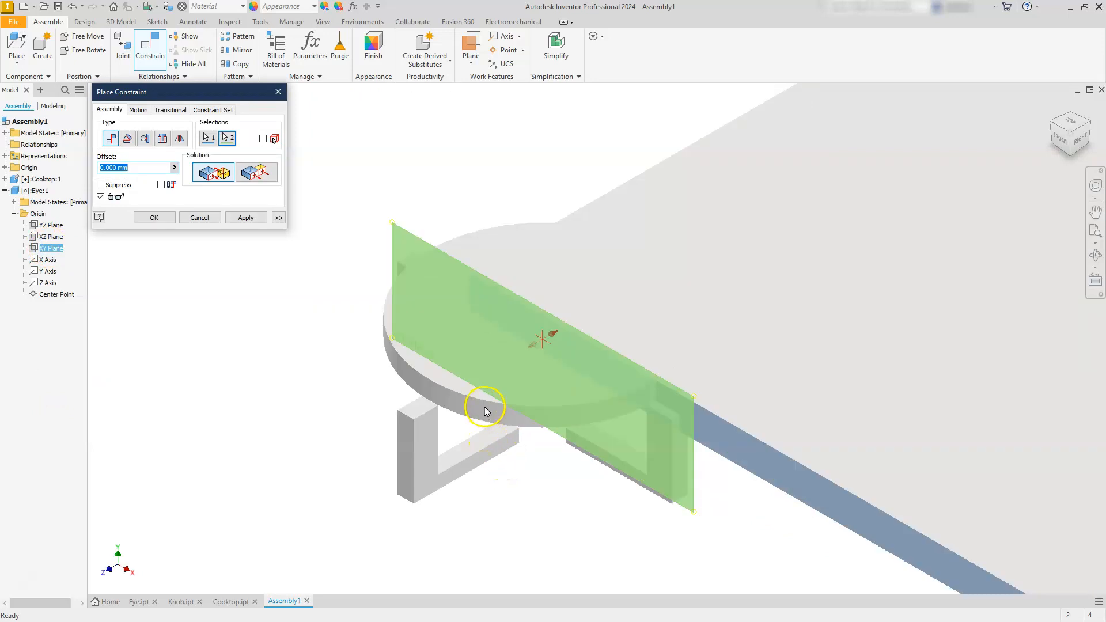
- Switch the constraint solution to Flush with an offset of -48 mm and apply it
click(255, 173)
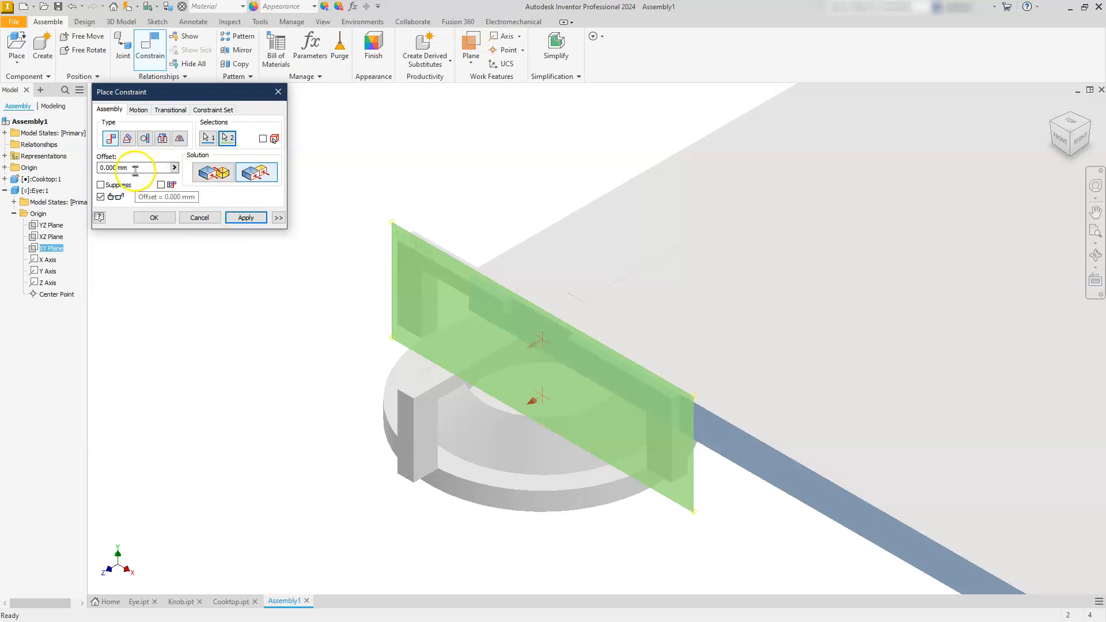
drag(135, 165, 112, 167)
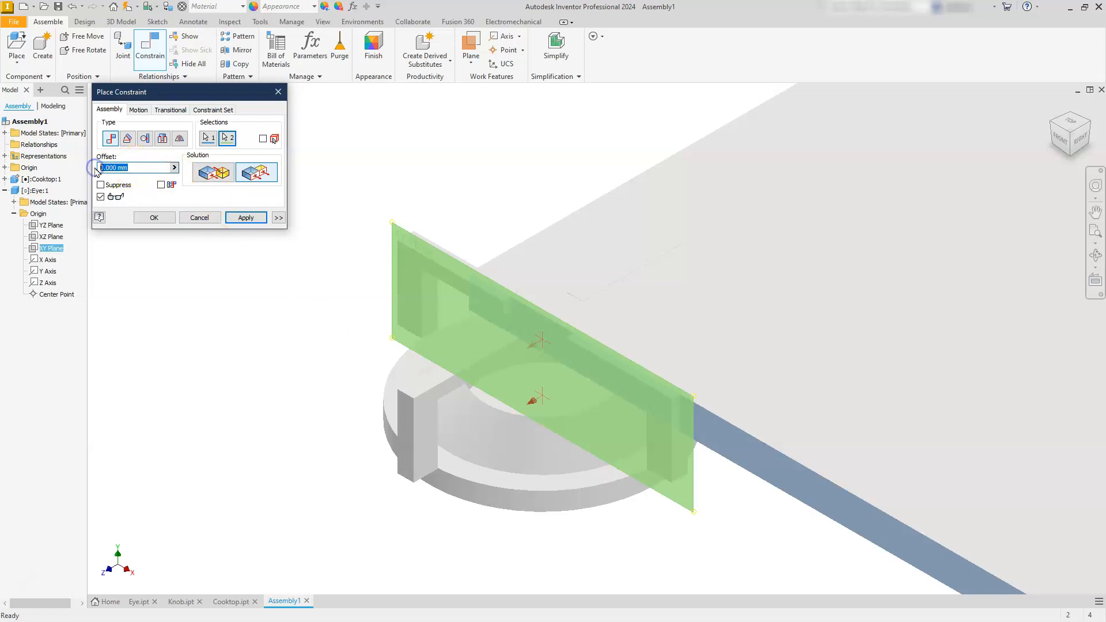
scroll(537, 306, down, 5)
scroll(544, 311, up, 2)
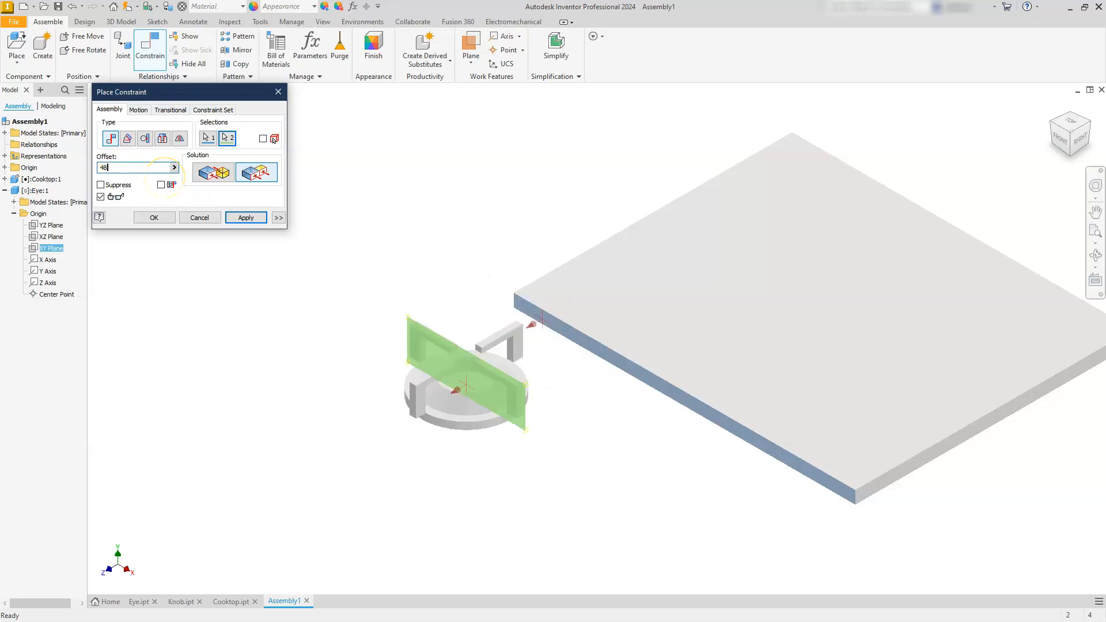
click(101, 169)
text(-)
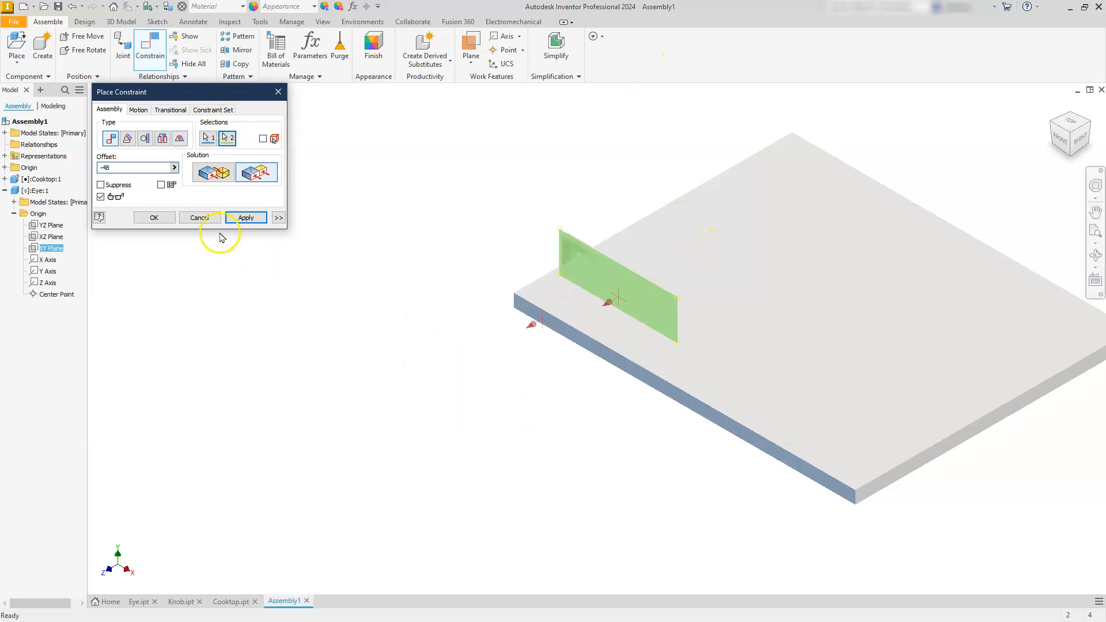
click(159, 218)
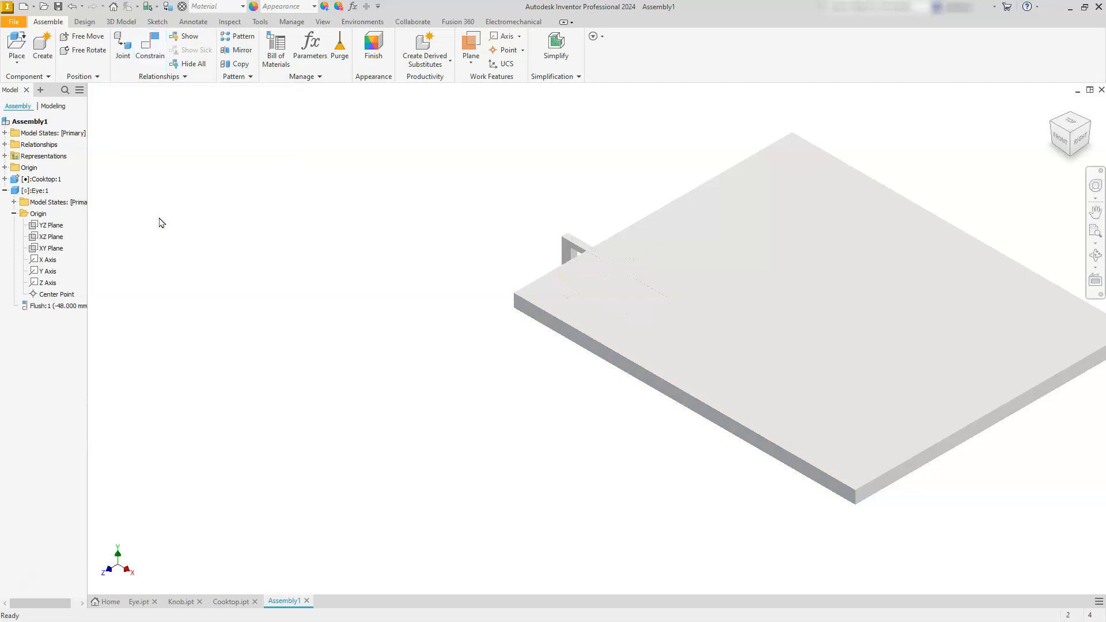
- Mate the bottom face of the Eye to the top face of the cooktop plate with zero offset
click(1073, 157)
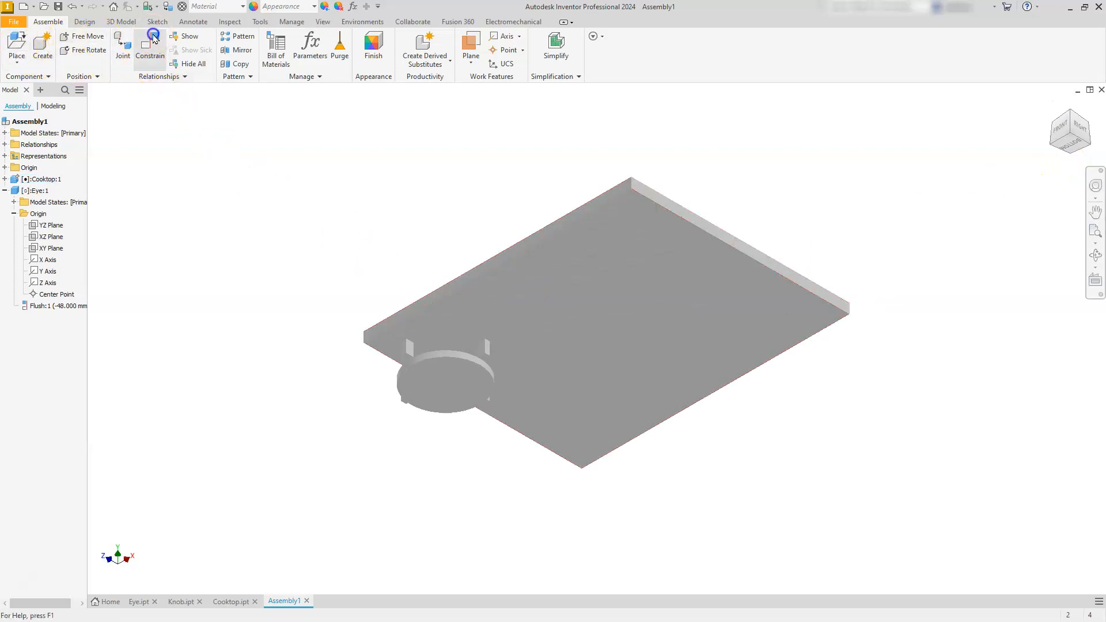
click(154, 39)
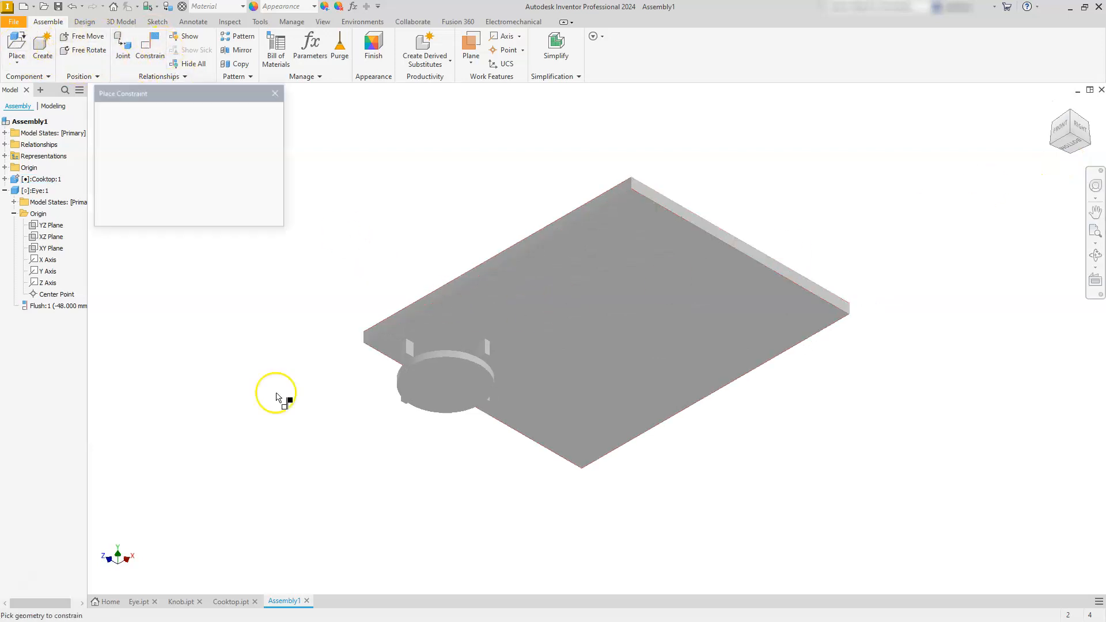
click(415, 390)
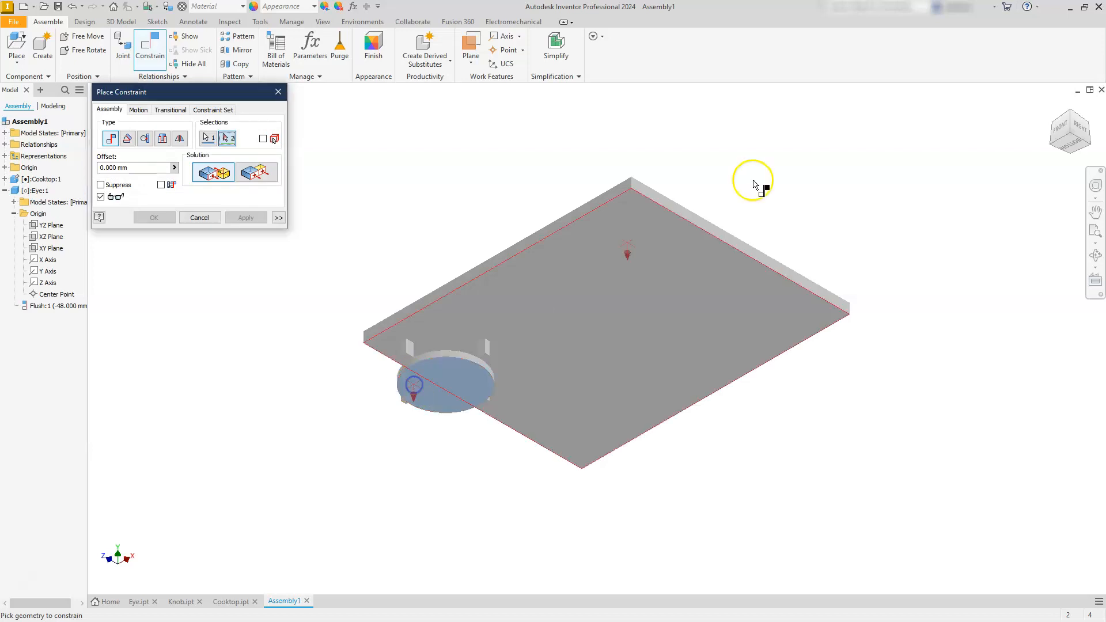
click(1071, 118)
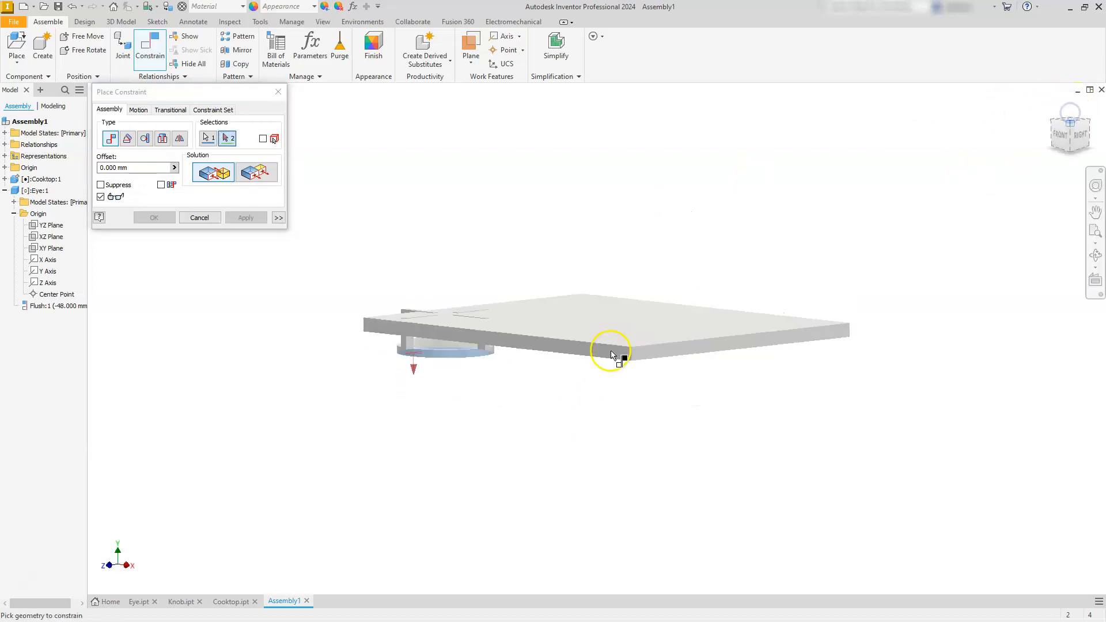
click(550, 342)
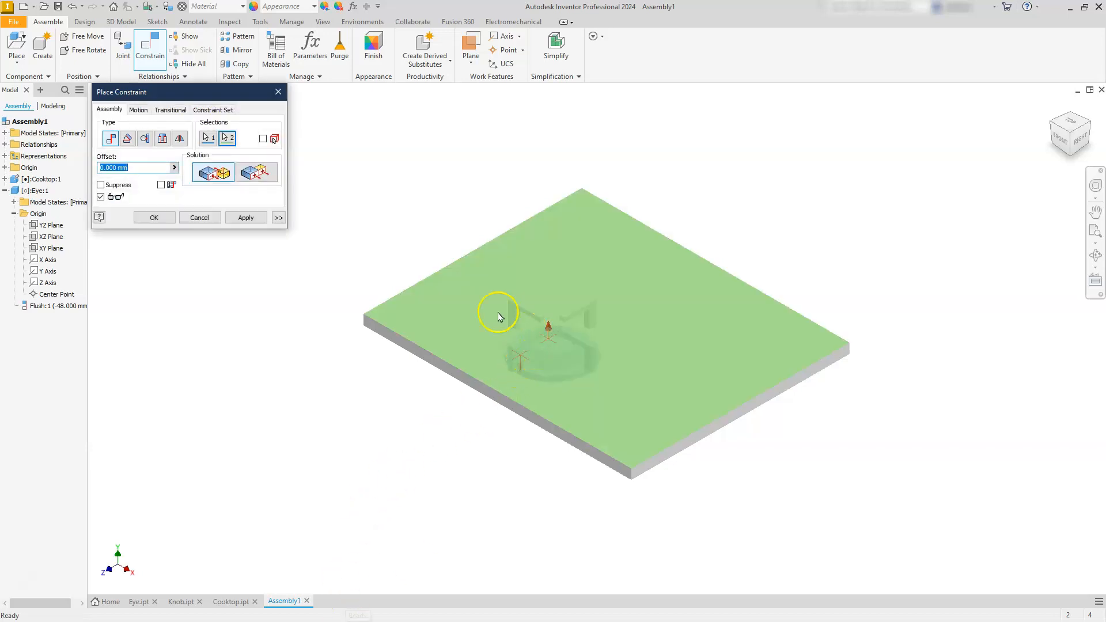
click(156, 218)
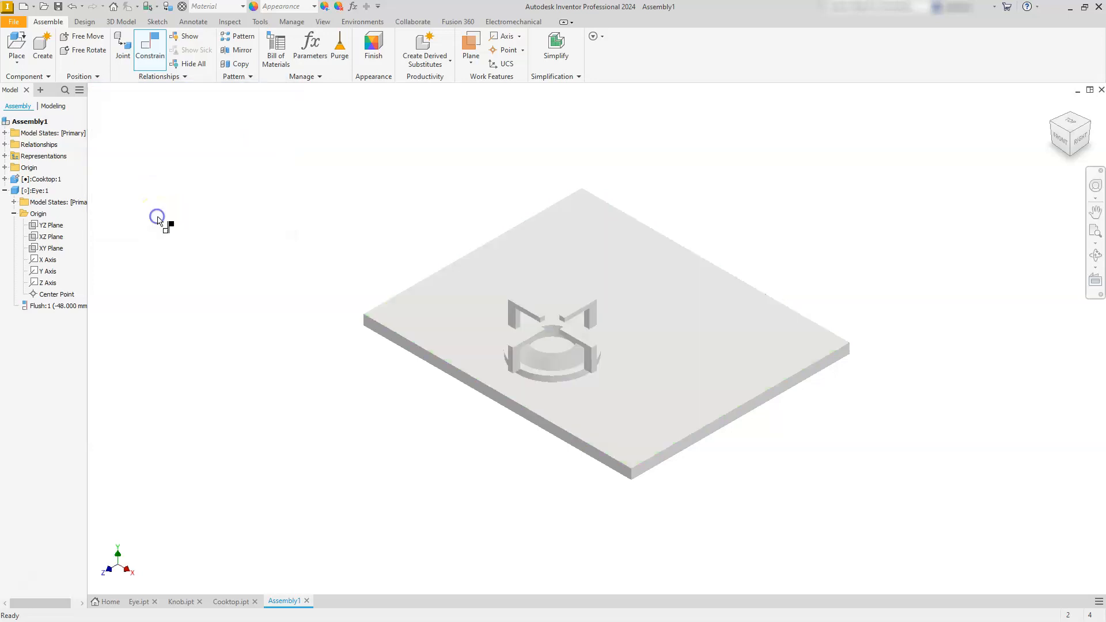
- Mate the Eye's YZ Plane to the cooktop plate's left side face with an offset of -52.04 mm
click(1053, 122)
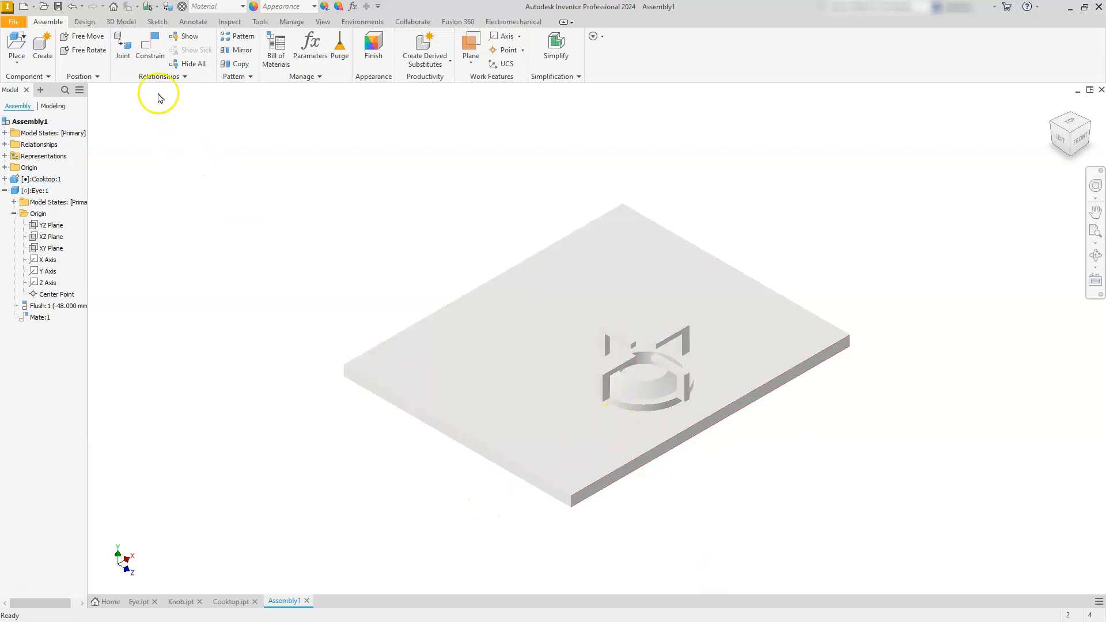
click(143, 45)
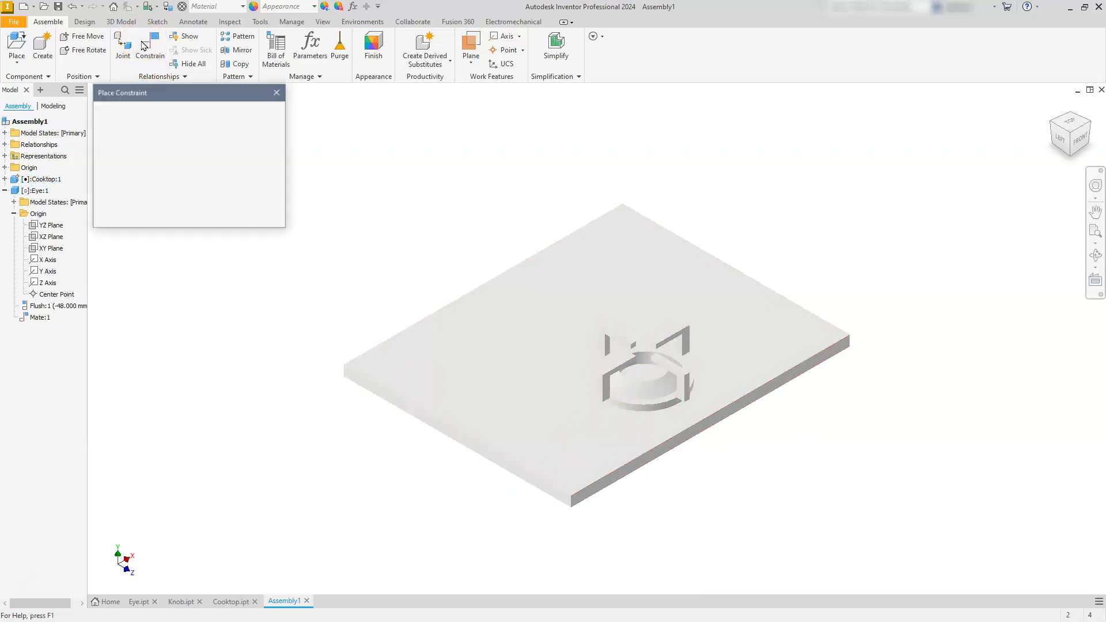
scroll(553, 511, up, 5)
click(554, 512)
scroll(553, 510, down, 5)
scroll(554, 505, up, 5)
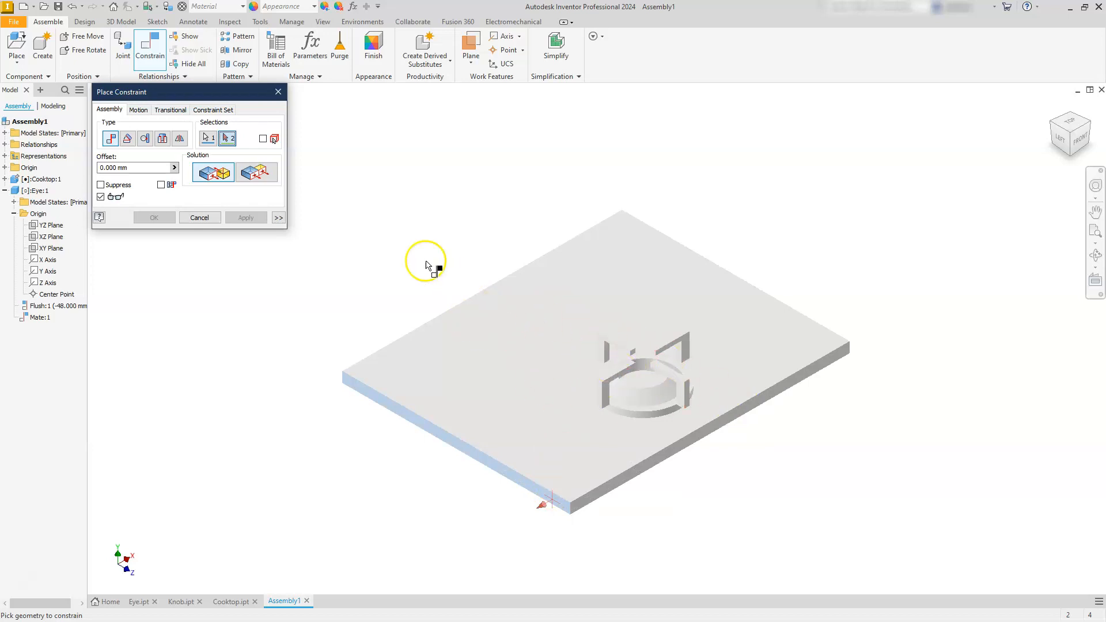
click(55, 225)
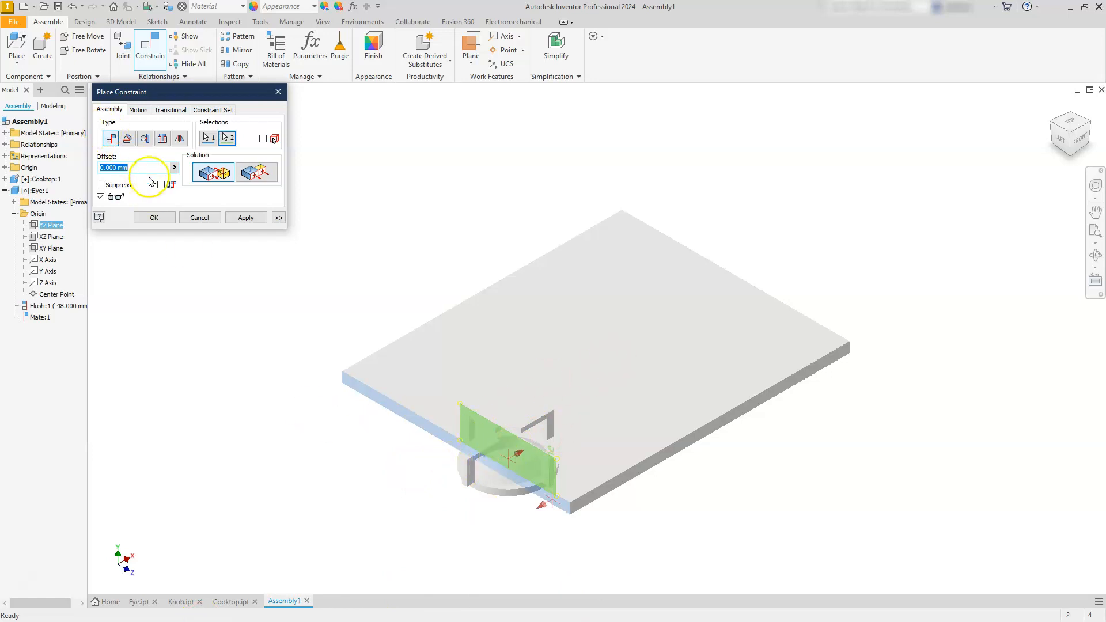
text(52.04)
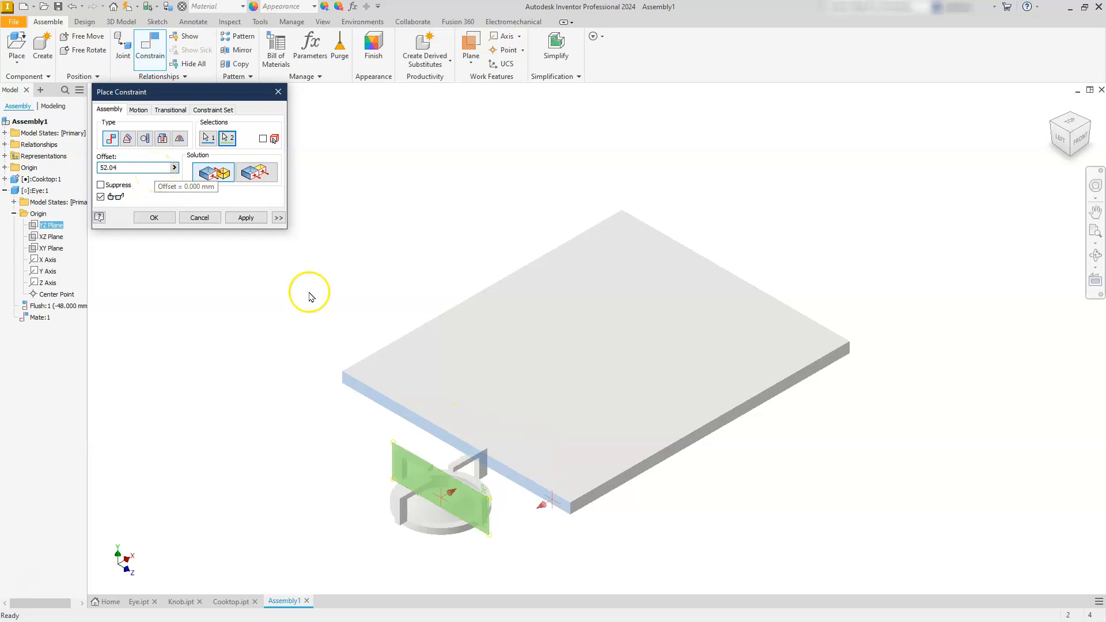
click(102, 167)
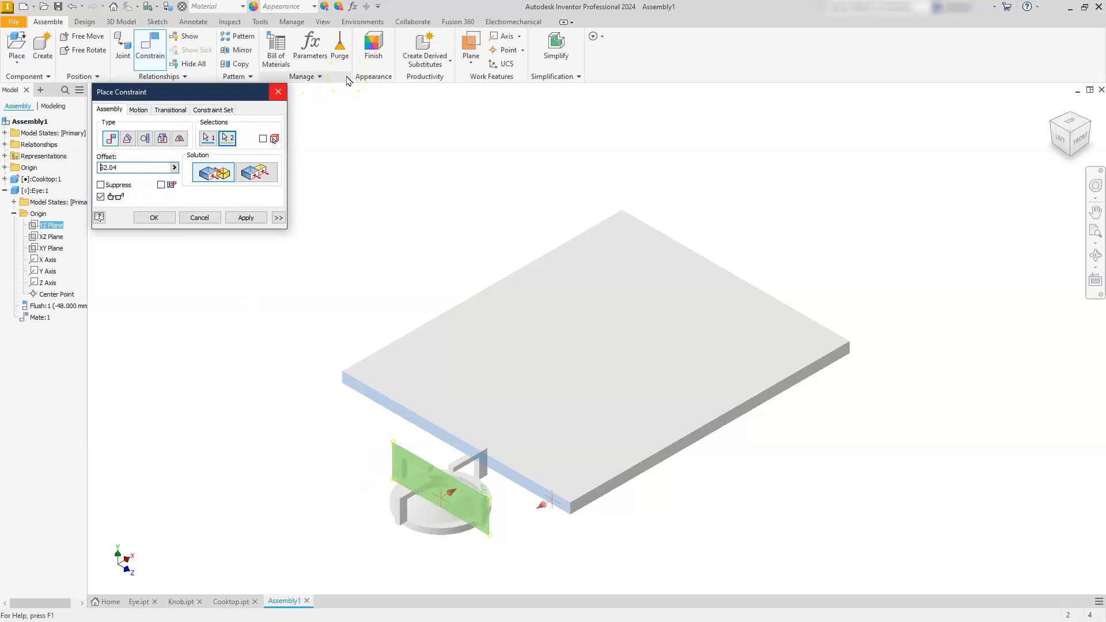
text(-)
key(Return)
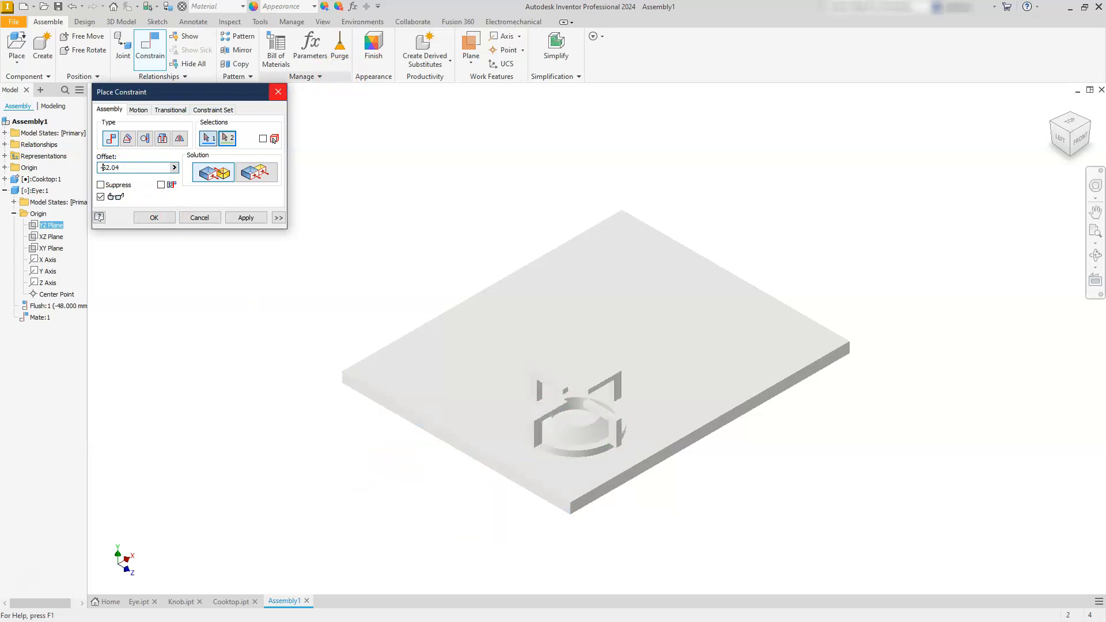
click(282, 91)
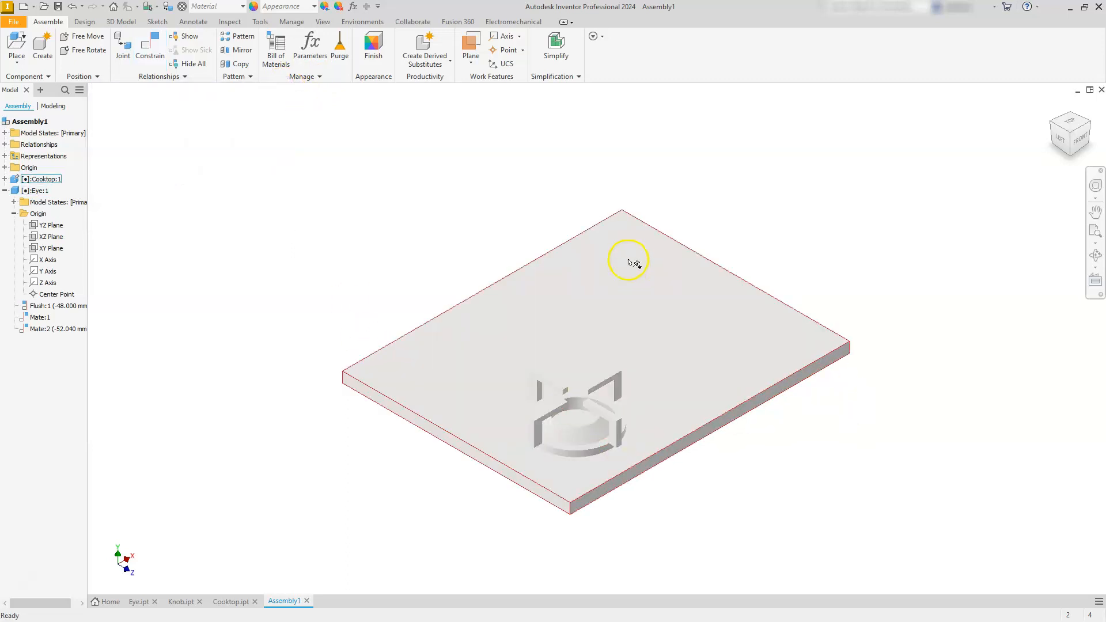
- Apply the Light Red appearance to the cooktop plate and clear the selection
click(430, 380)
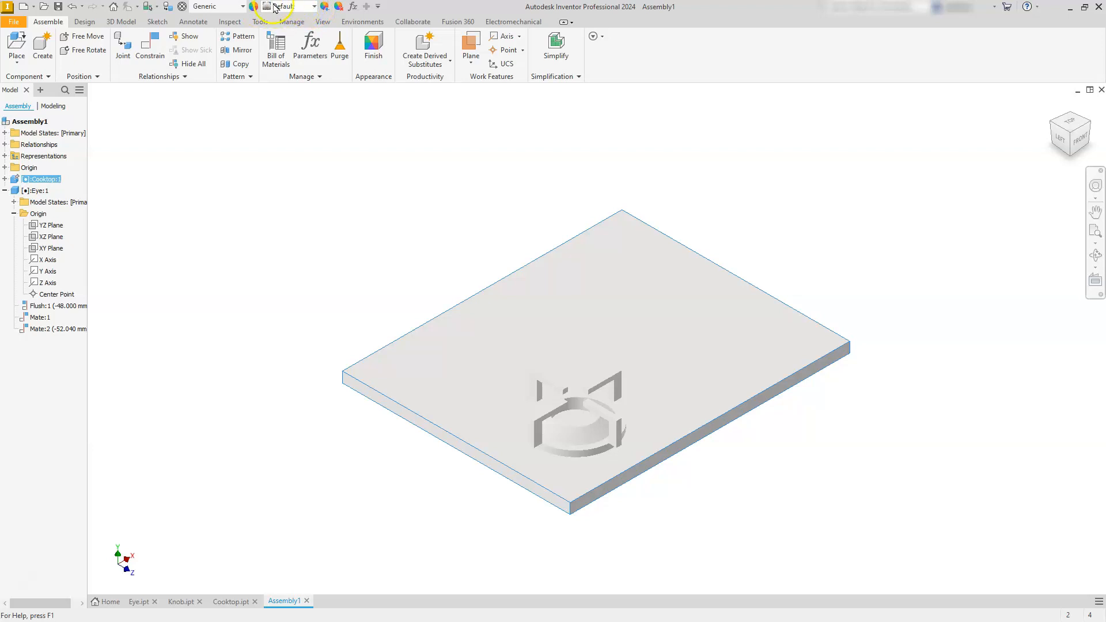
click(314, 7)
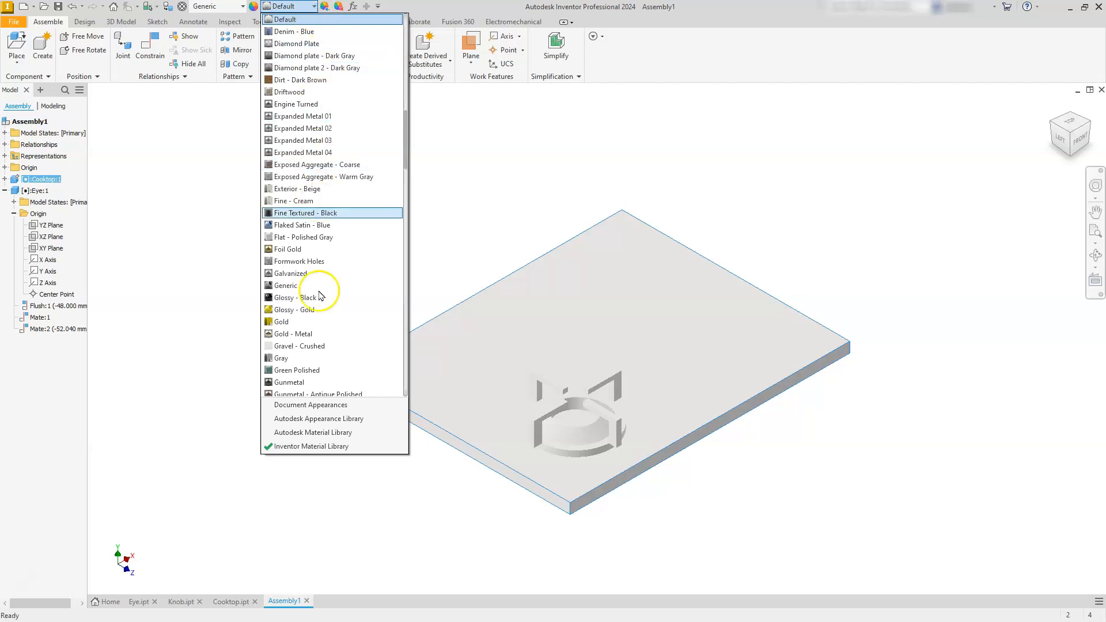
scroll(325, 343, down, 6)
scroll(325, 343, down, 2)
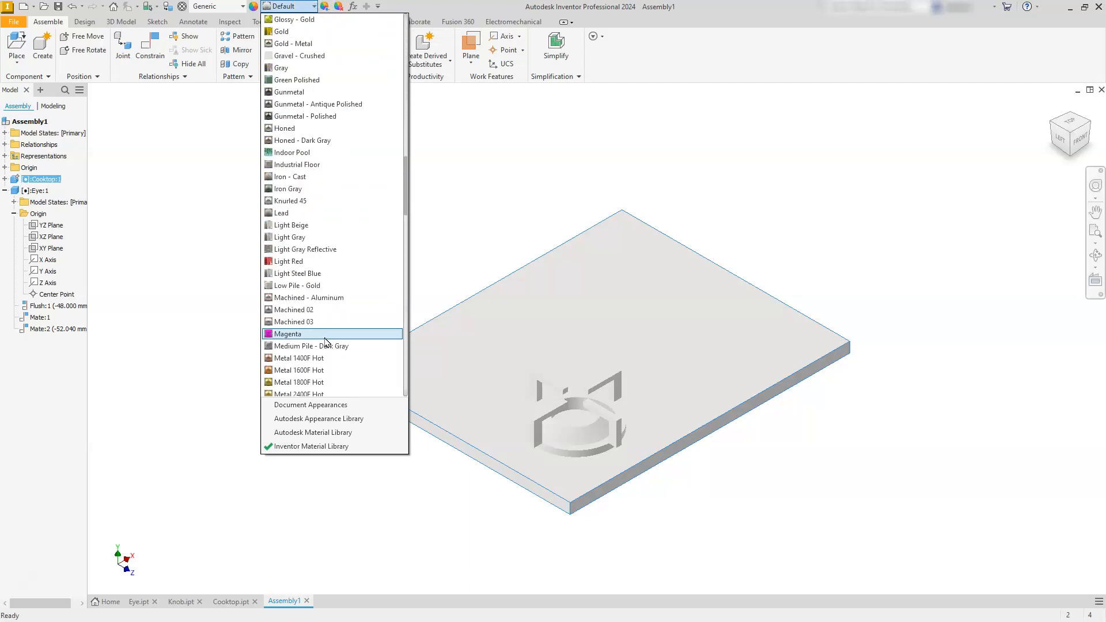
click(295, 266)
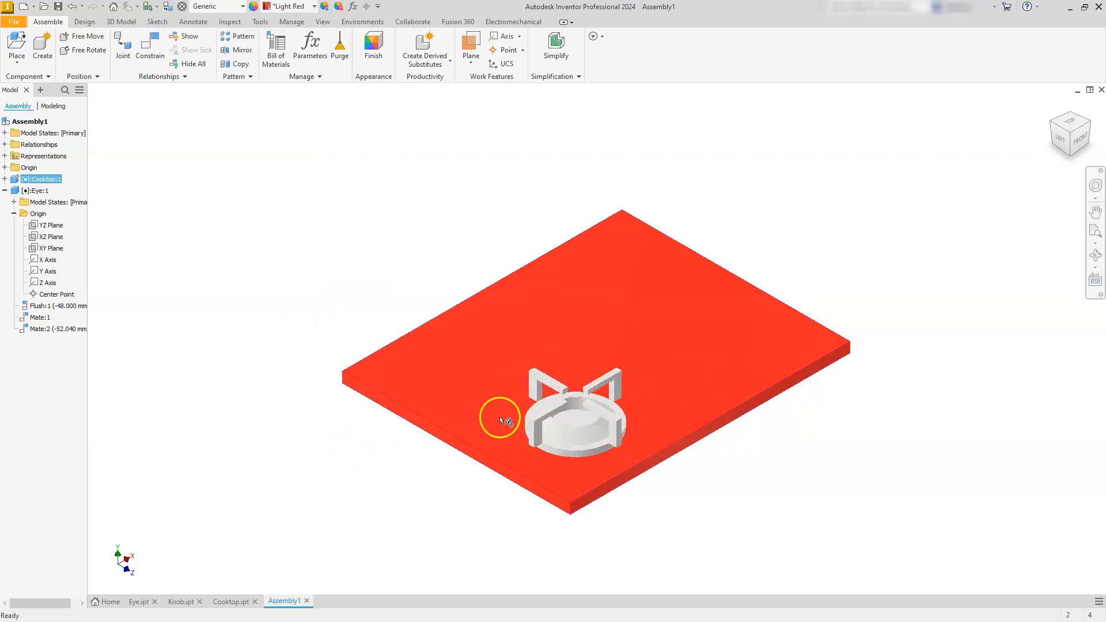
click(249, 288)
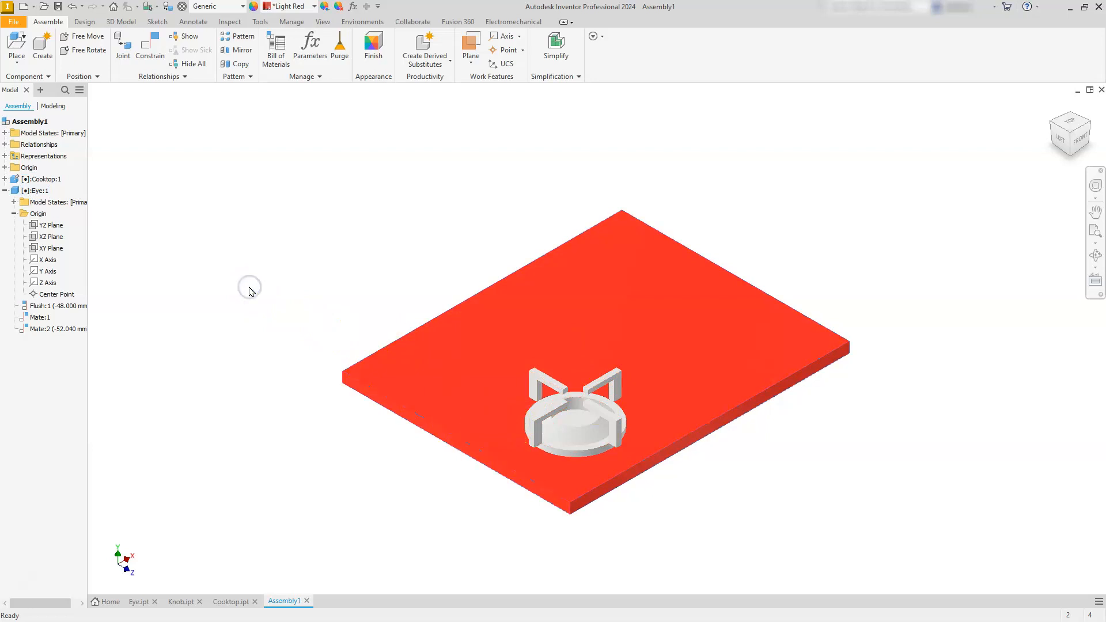
- Collapse the Eye component in the model tree and apply the Olive Green appearance to it
click(5, 191)
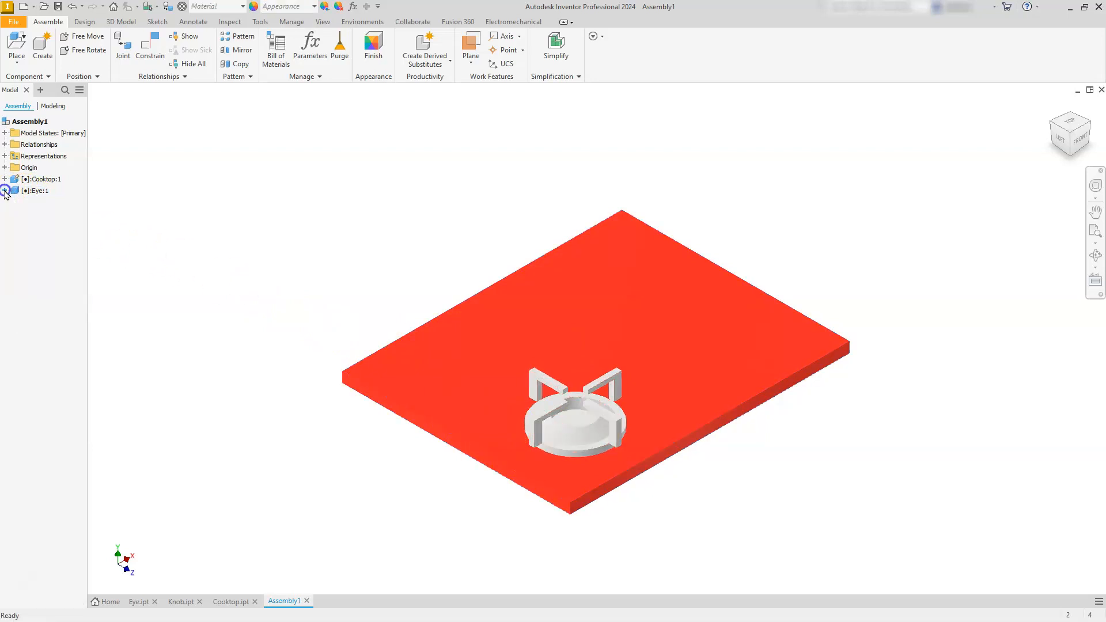
click(25, 192)
click(17, 192)
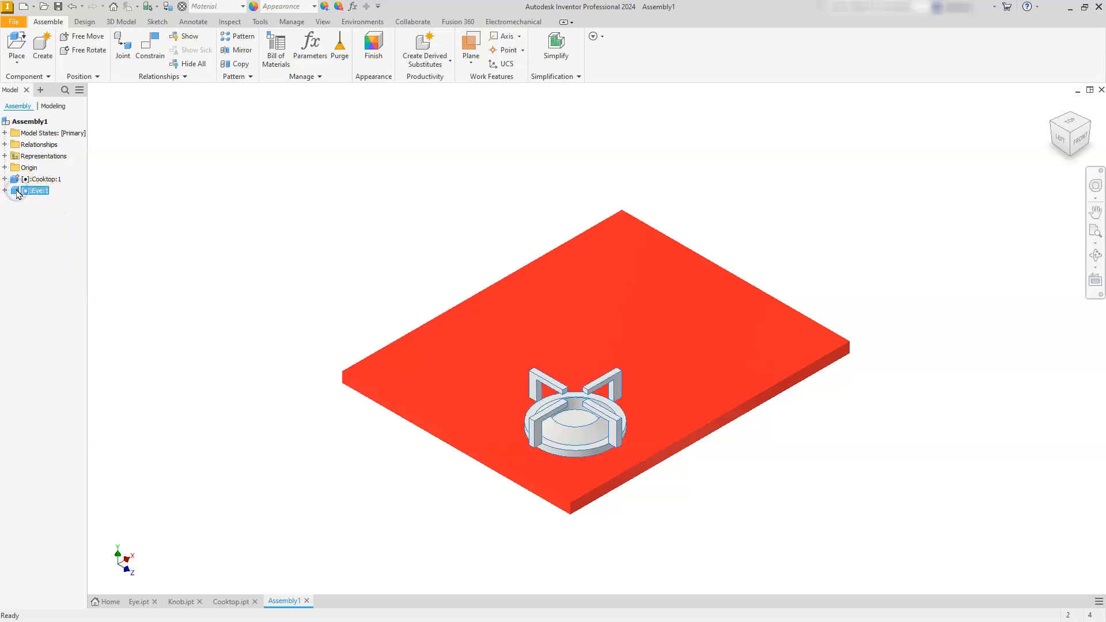
click(314, 7)
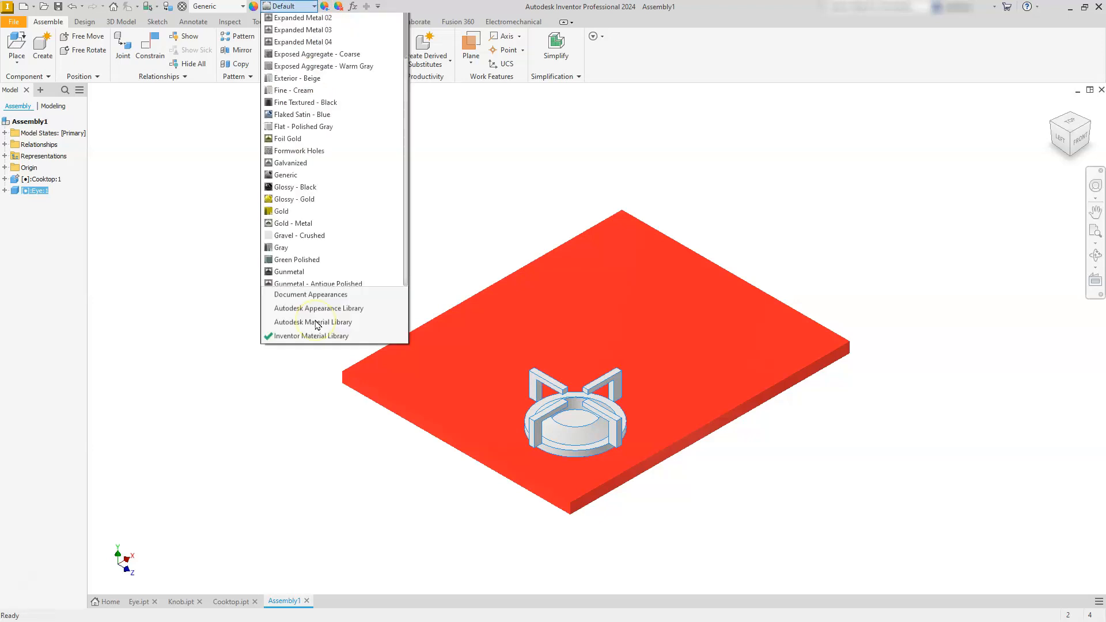
scroll(318, 326, down, 2)
scroll(318, 329, down, 13)
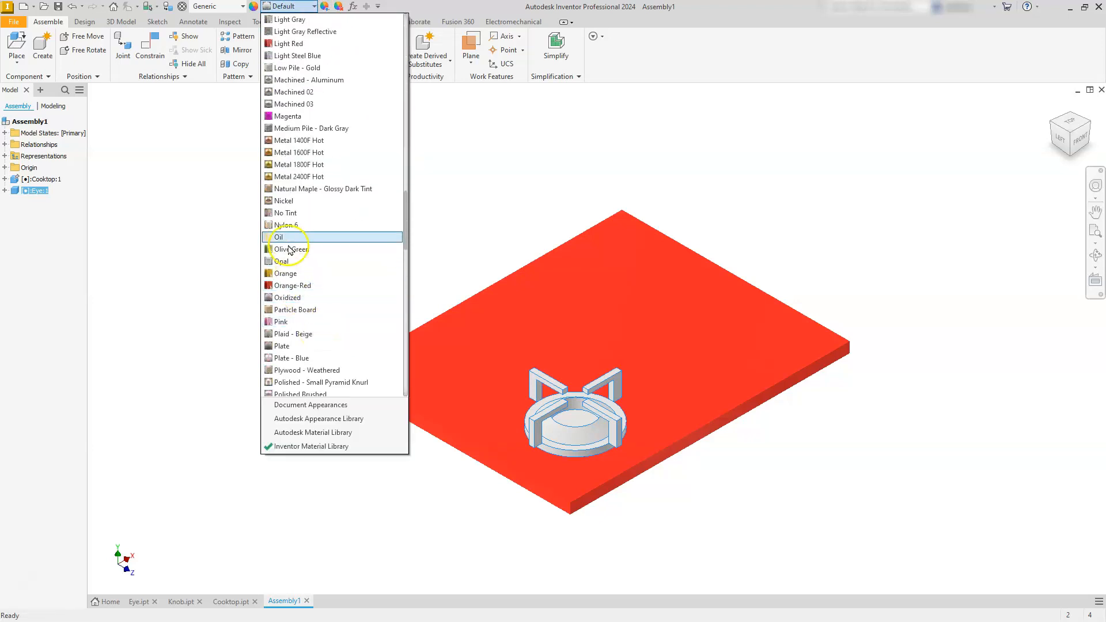
click(292, 250)
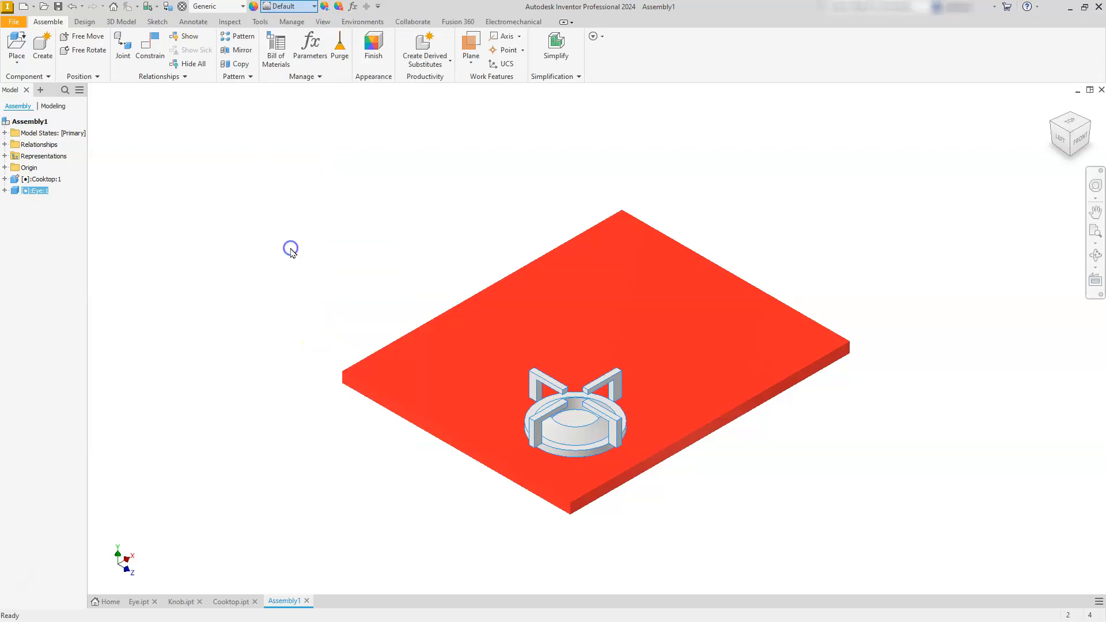
- Start a rectangular component pattern of the Eye with 2 columns spaced 80 mm along the cooktop plate's front edge
click(322, 400)
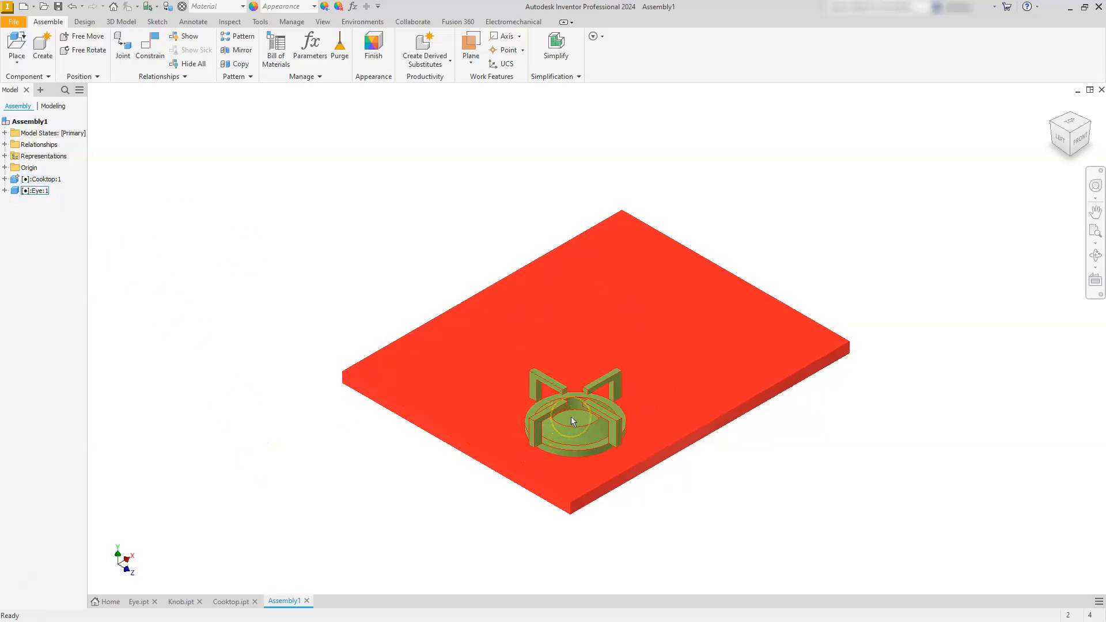
click(239, 38)
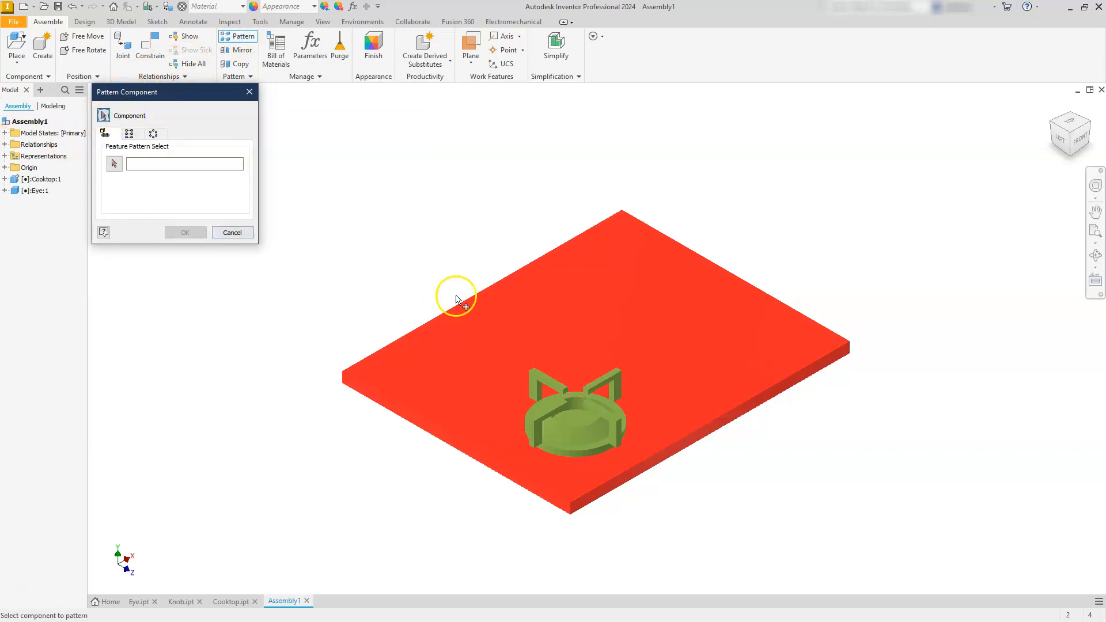
click(557, 427)
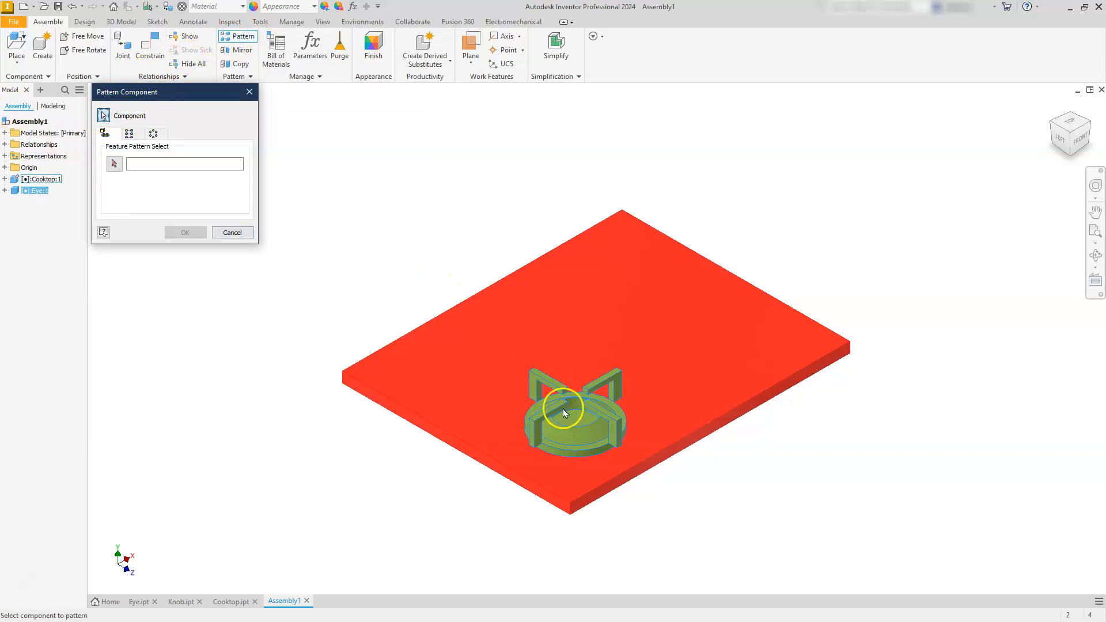
click(129, 134)
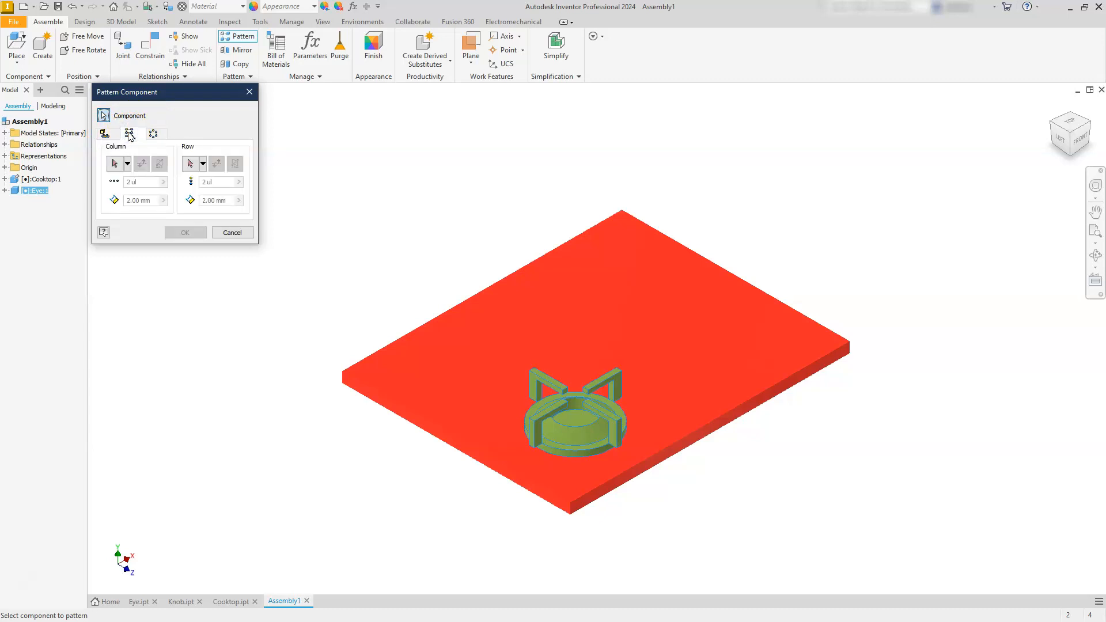
click(115, 165)
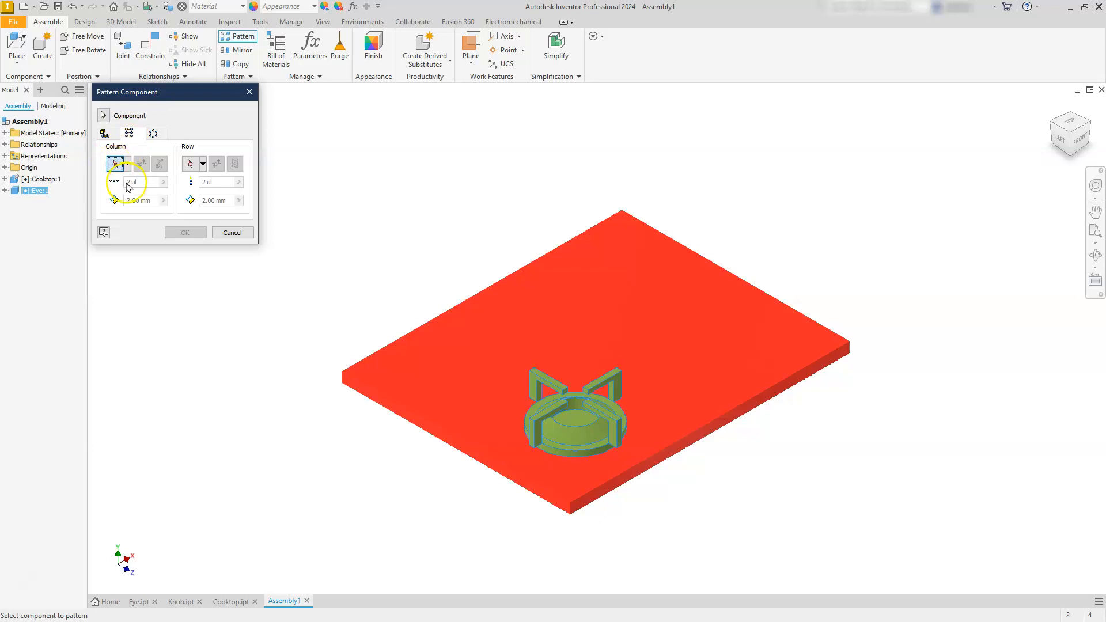
click(635, 470)
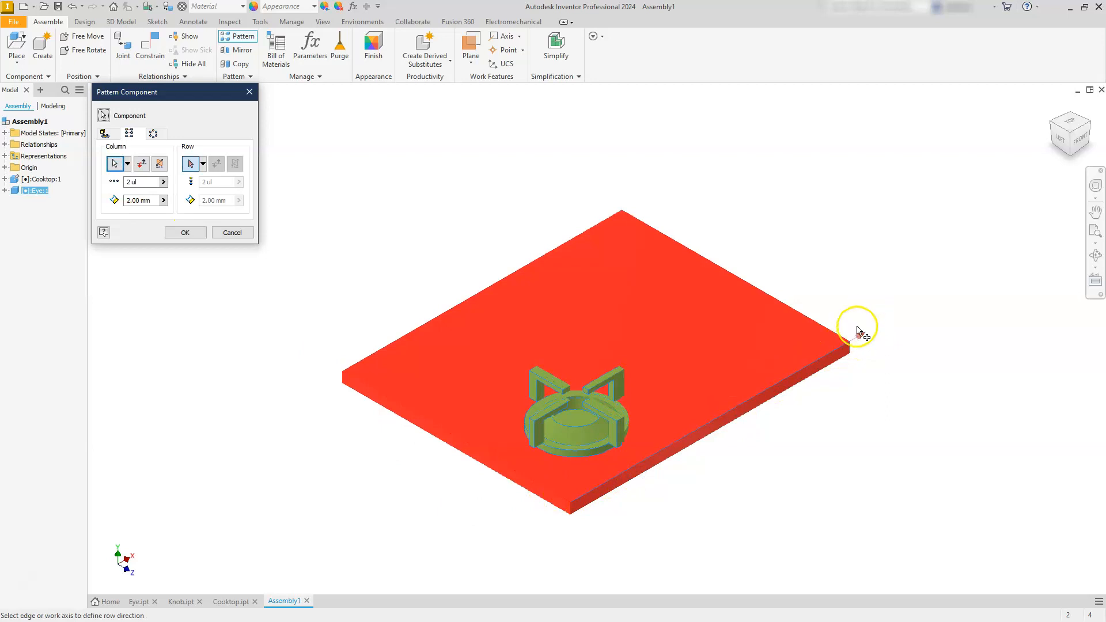
drag(152, 201, 97, 202)
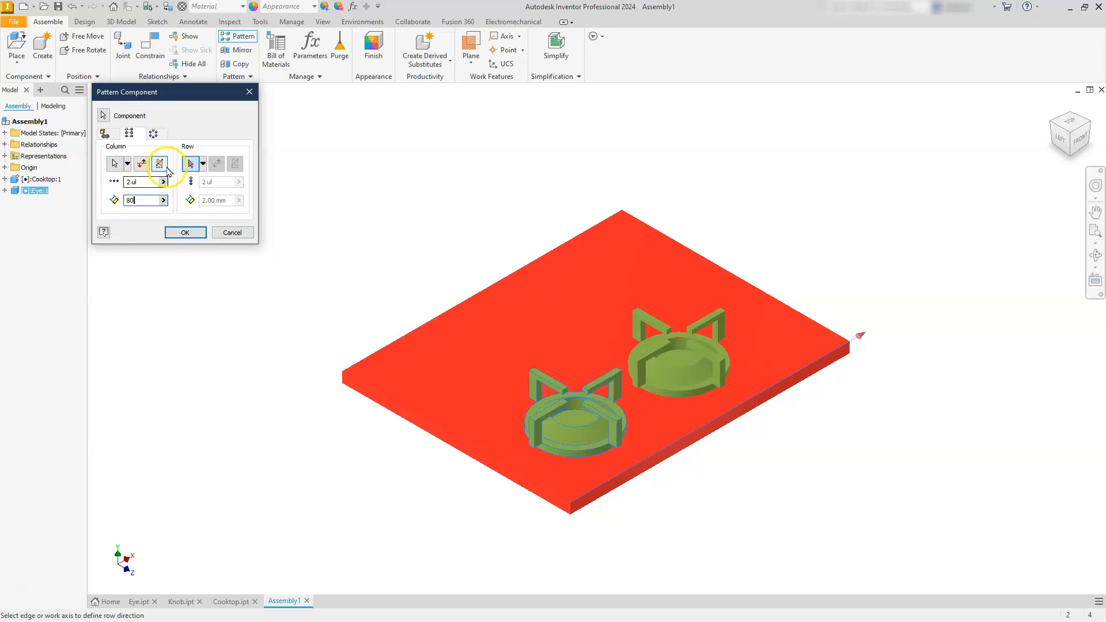
- Add 2 rows spaced 80 mm along the plate's right edge, try flipping the directions, and finish the Eye pattern over the plate
click(191, 164)
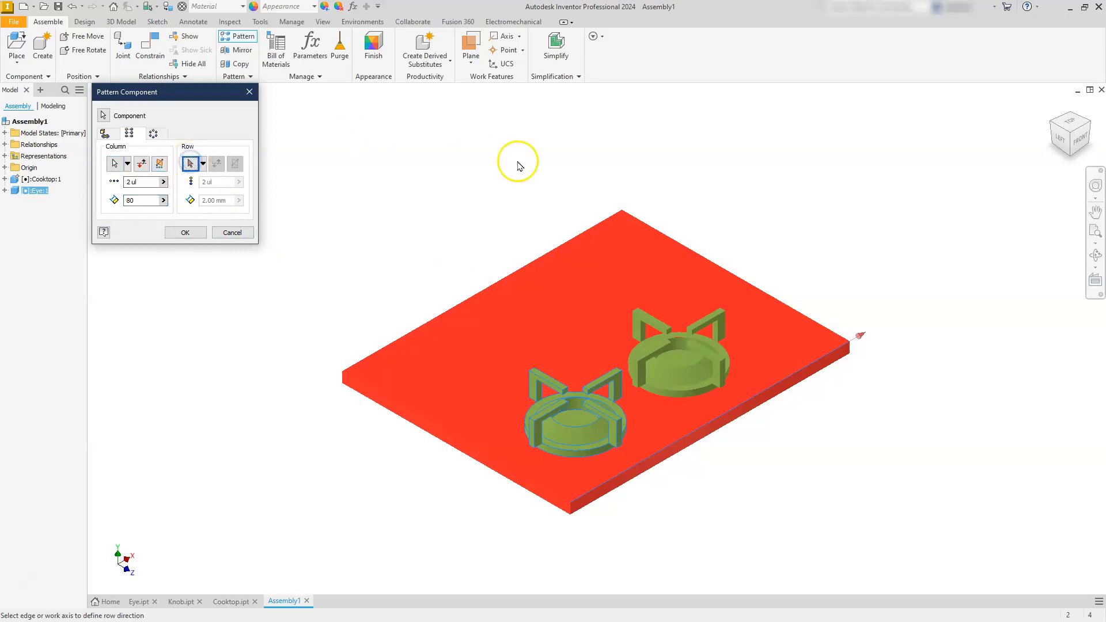
click(681, 243)
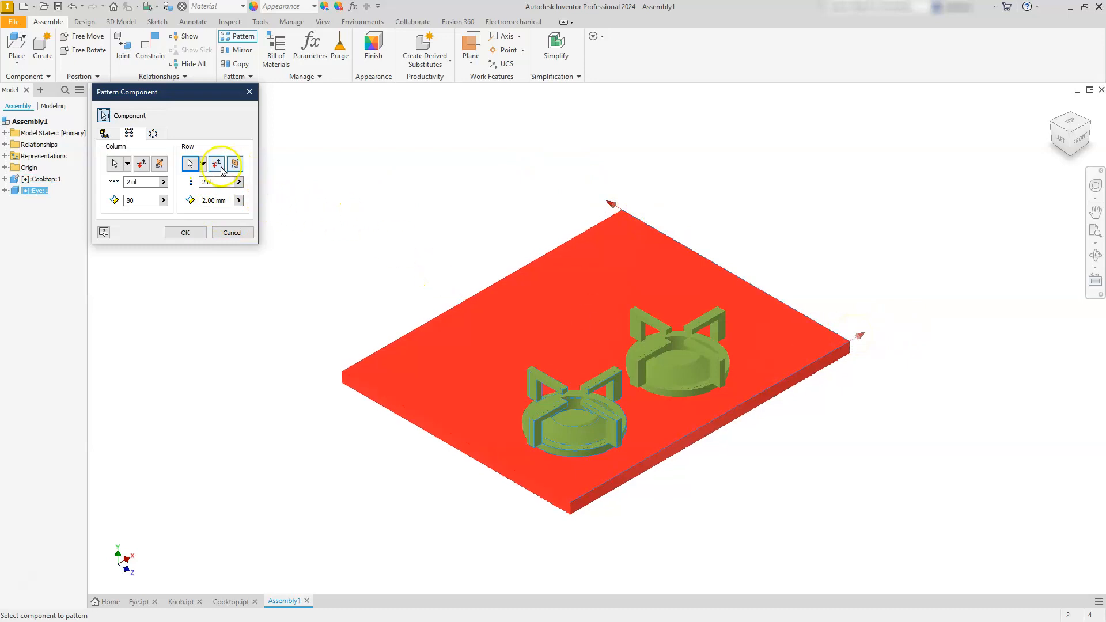
drag(229, 200, 175, 198)
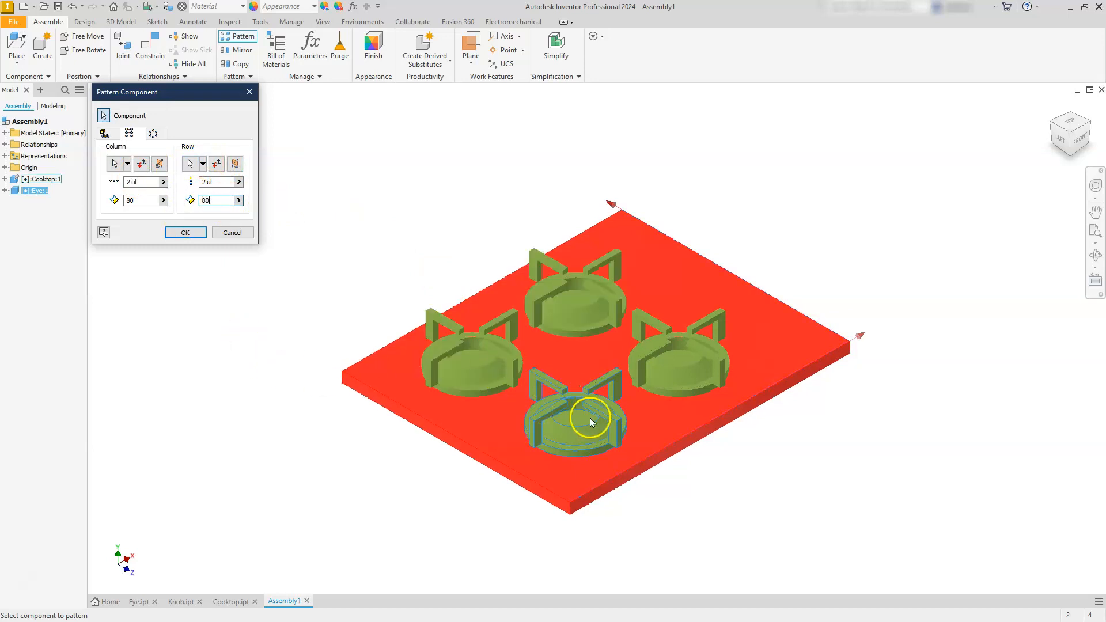
click(219, 163)
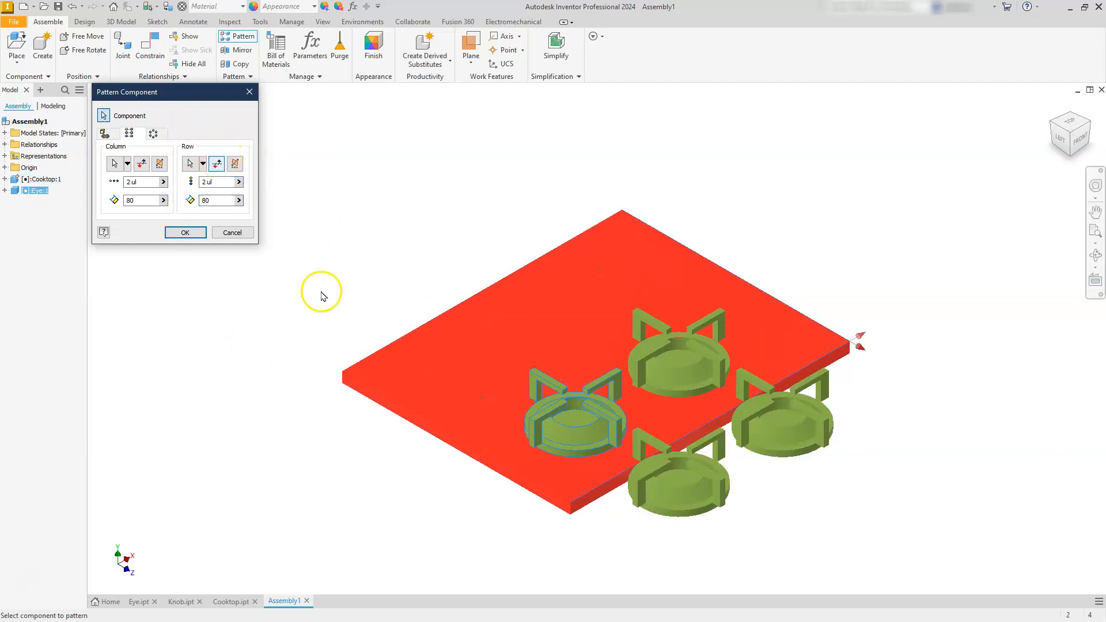
click(141, 163)
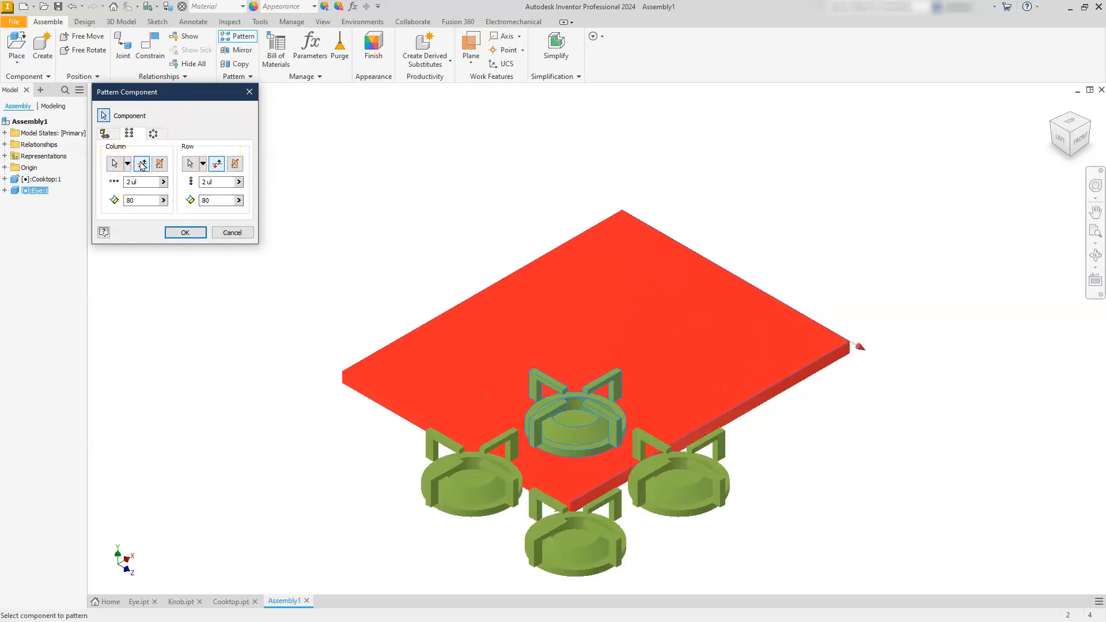
click(216, 164)
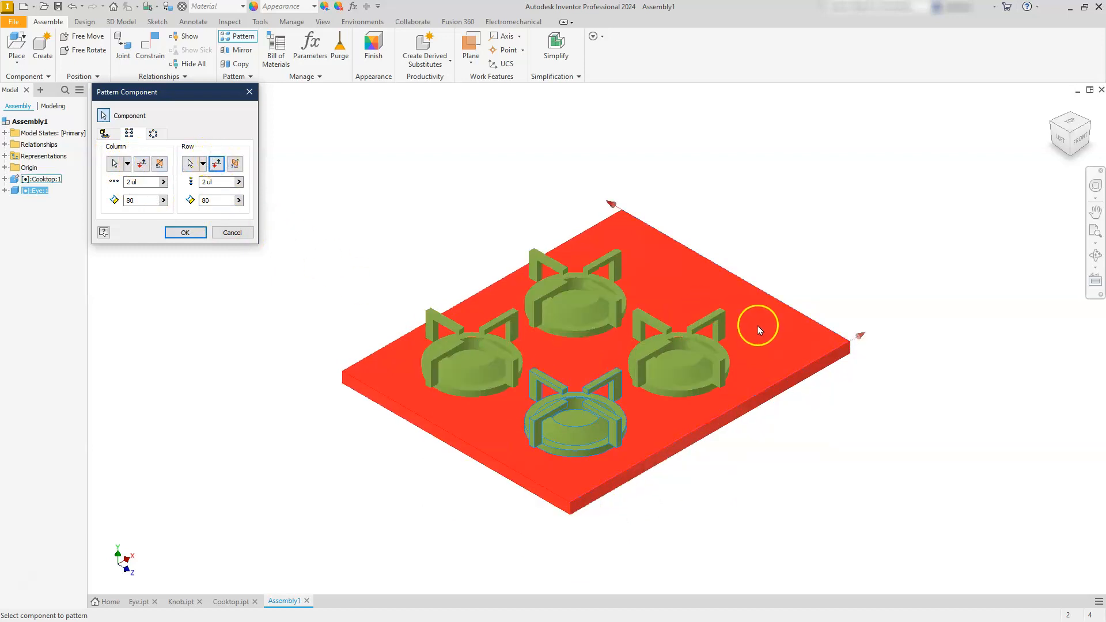
click(184, 232)
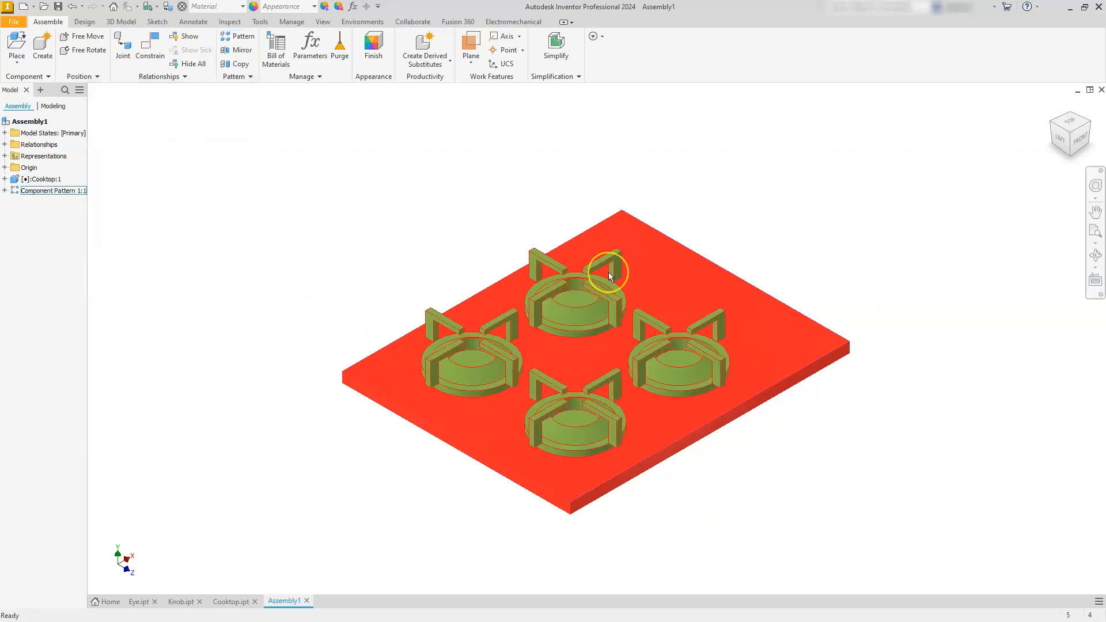
- Place one instance of Knob.ipt off the cooktop plate's right side, near its back corner
click(1072, 126)
click(760, 257)
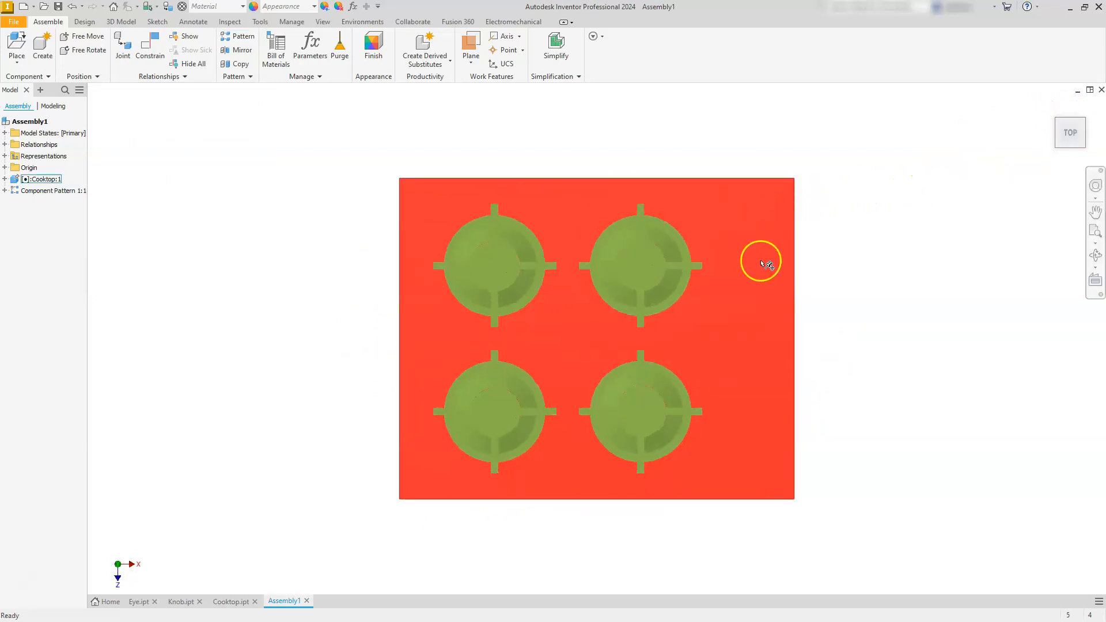
click(294, 155)
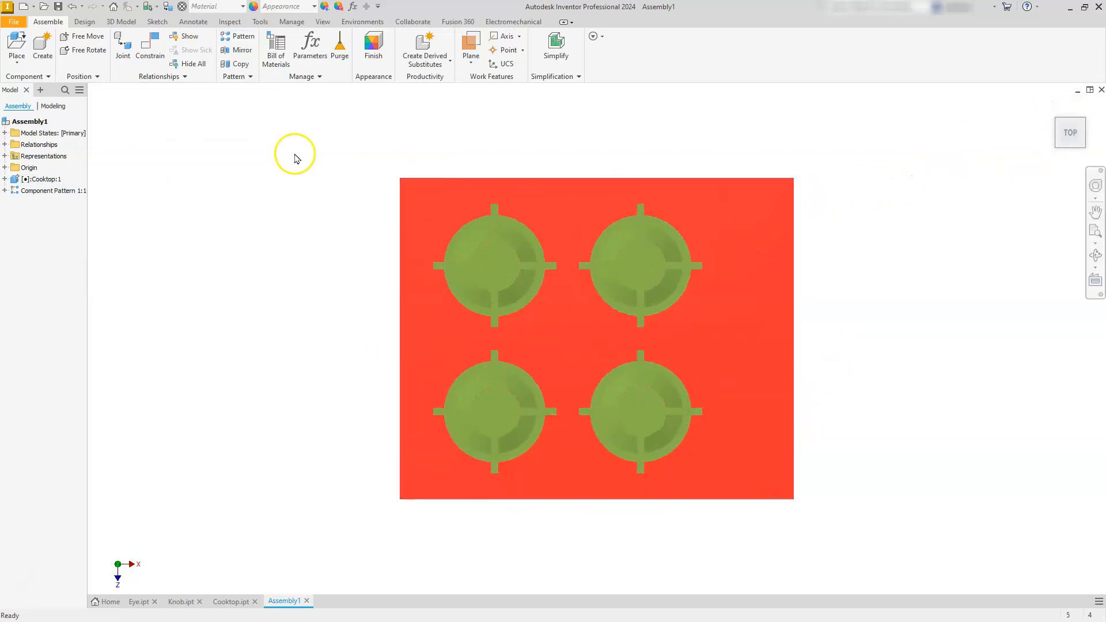
click(18, 46)
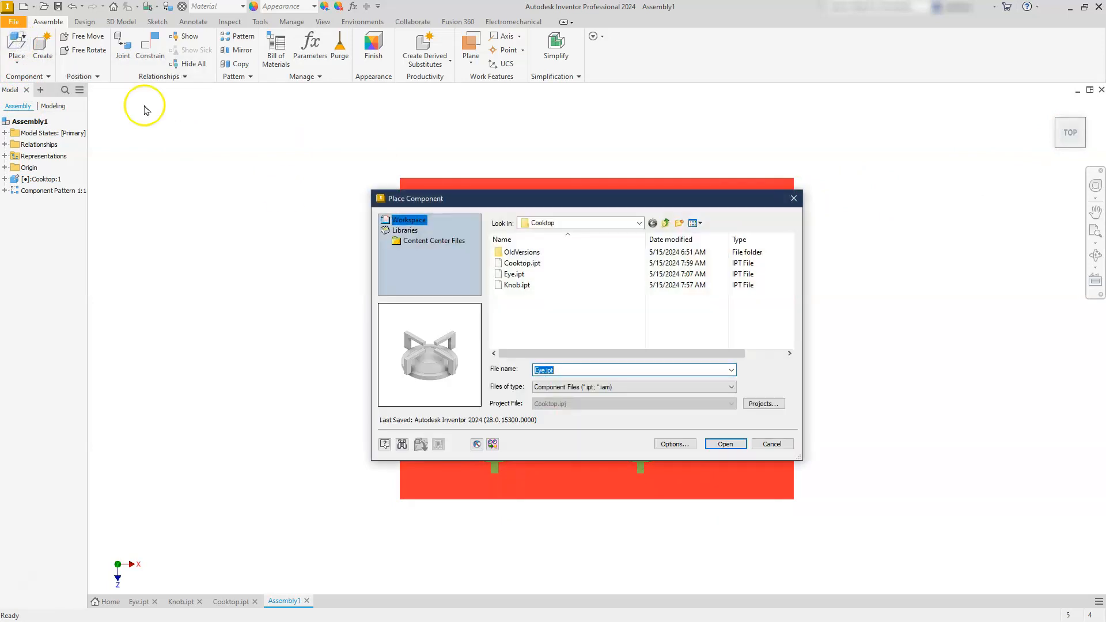
click(516, 284)
click(723, 445)
click(840, 232)
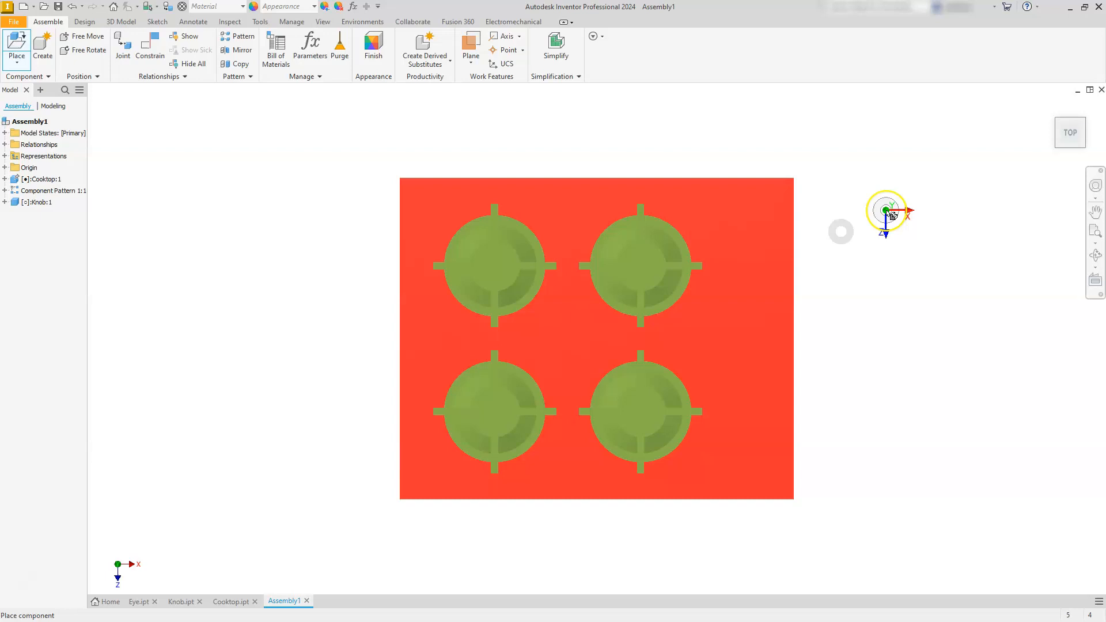
key(Escape)
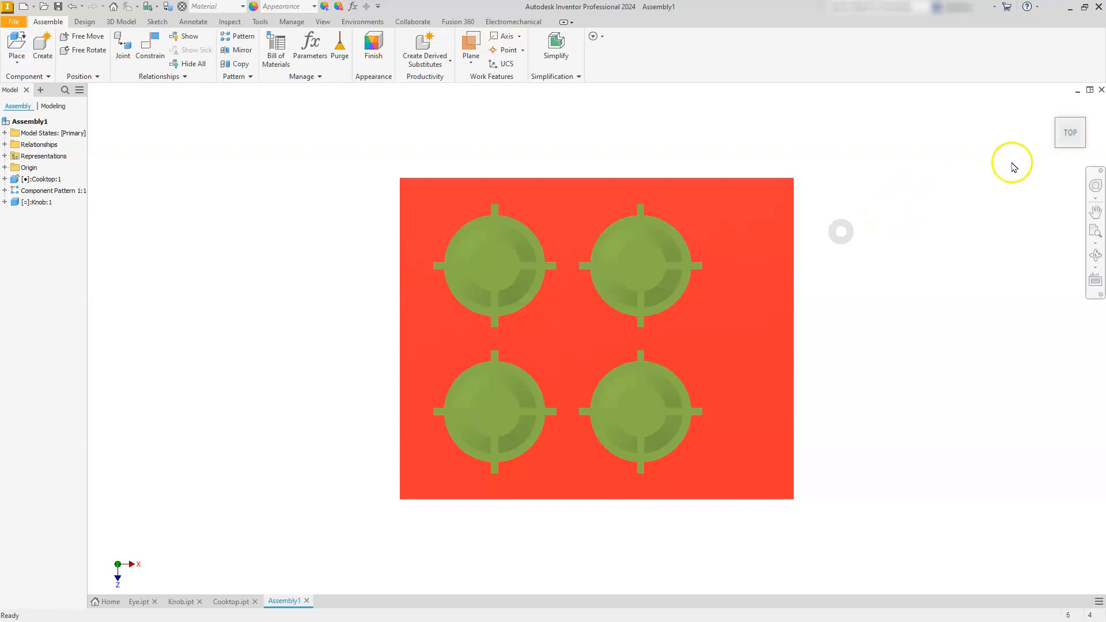
- Mate the bottom face of the Knob to the top face of the cooktop plate with zero offset
click(1056, 148)
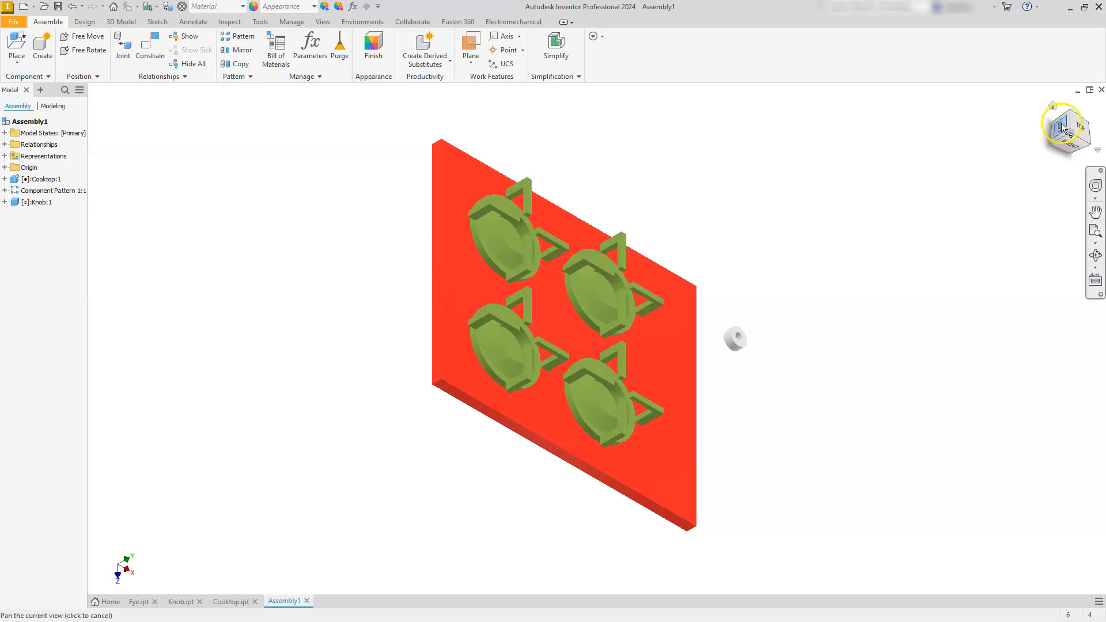
click(1052, 106)
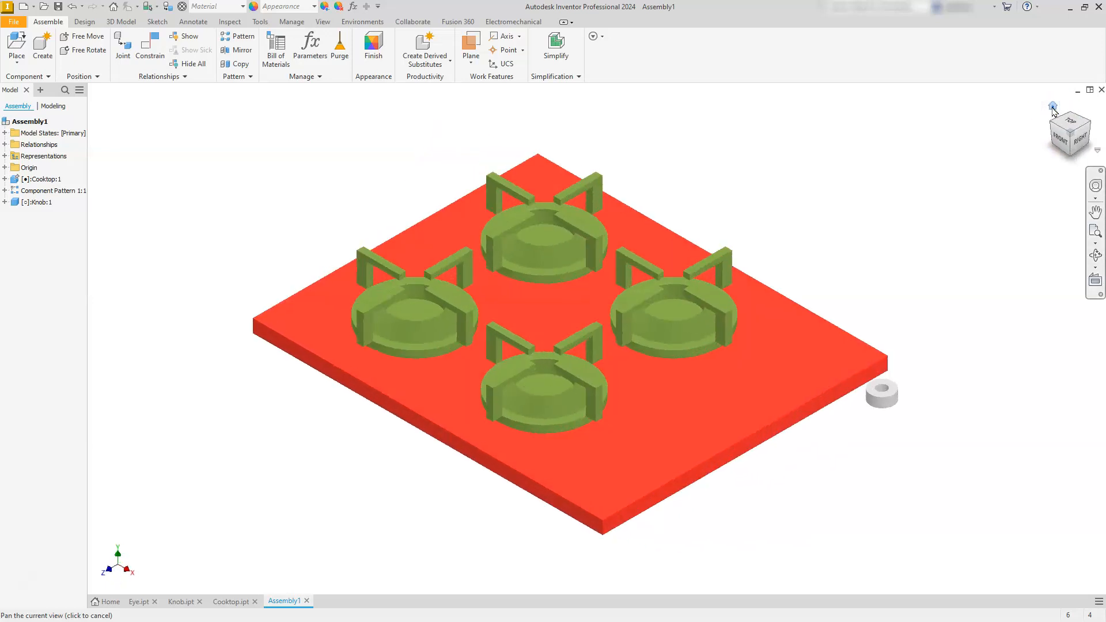
click(1031, 165)
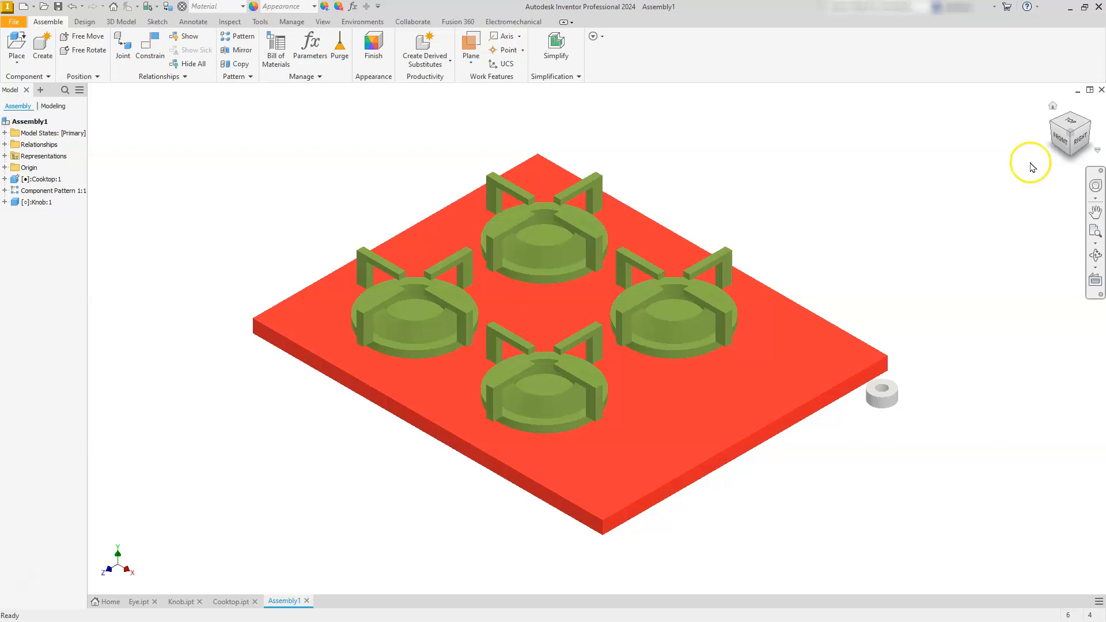
click(1073, 156)
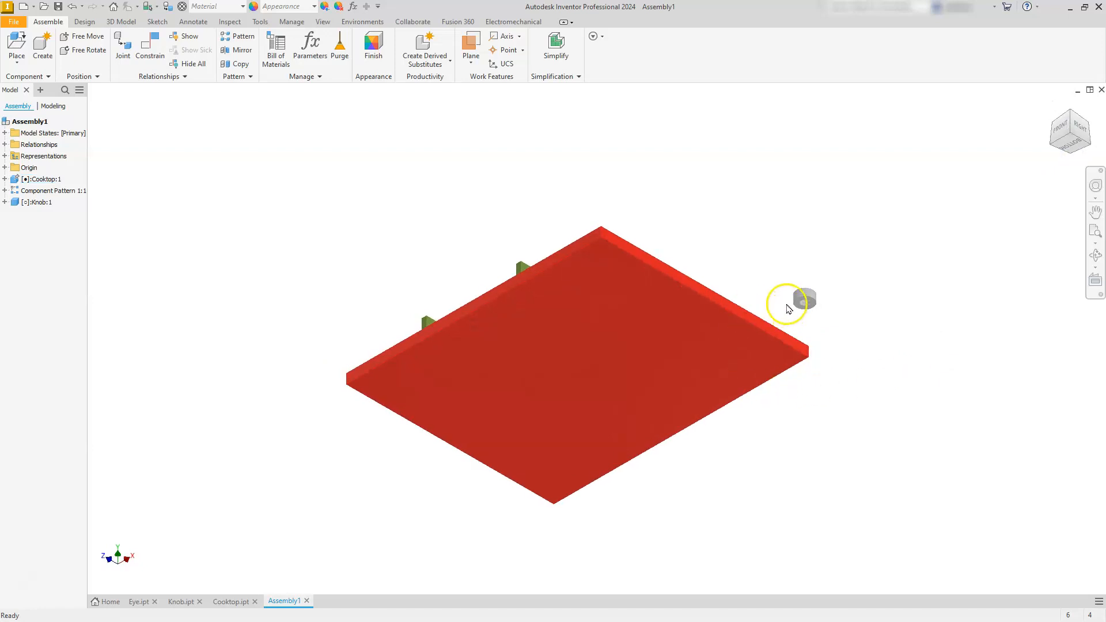
scroll(785, 304, down, 5)
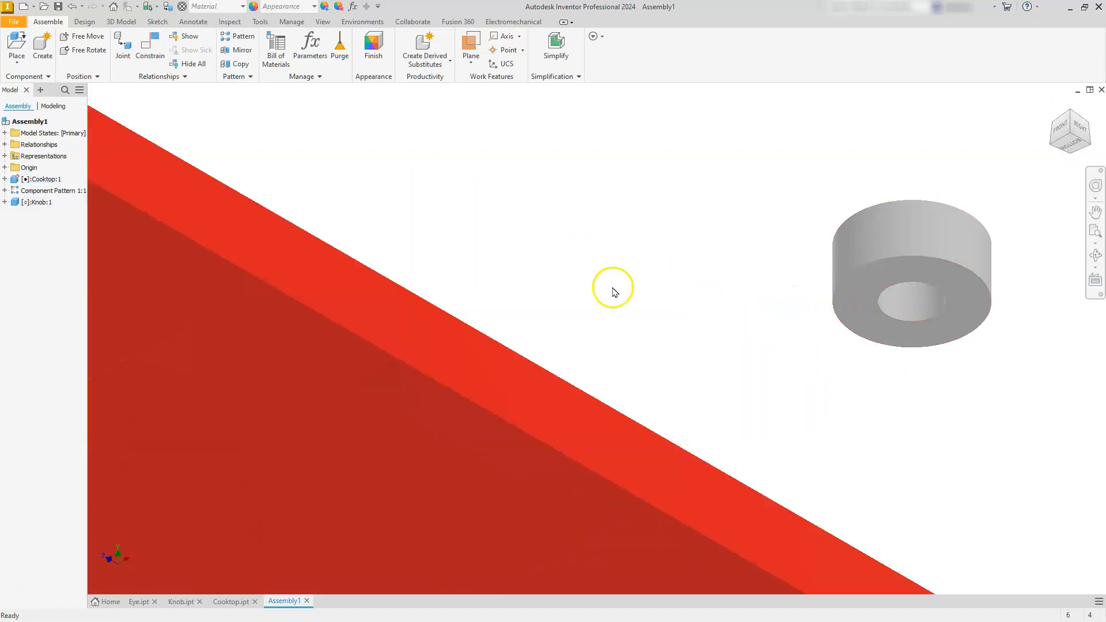
click(149, 46)
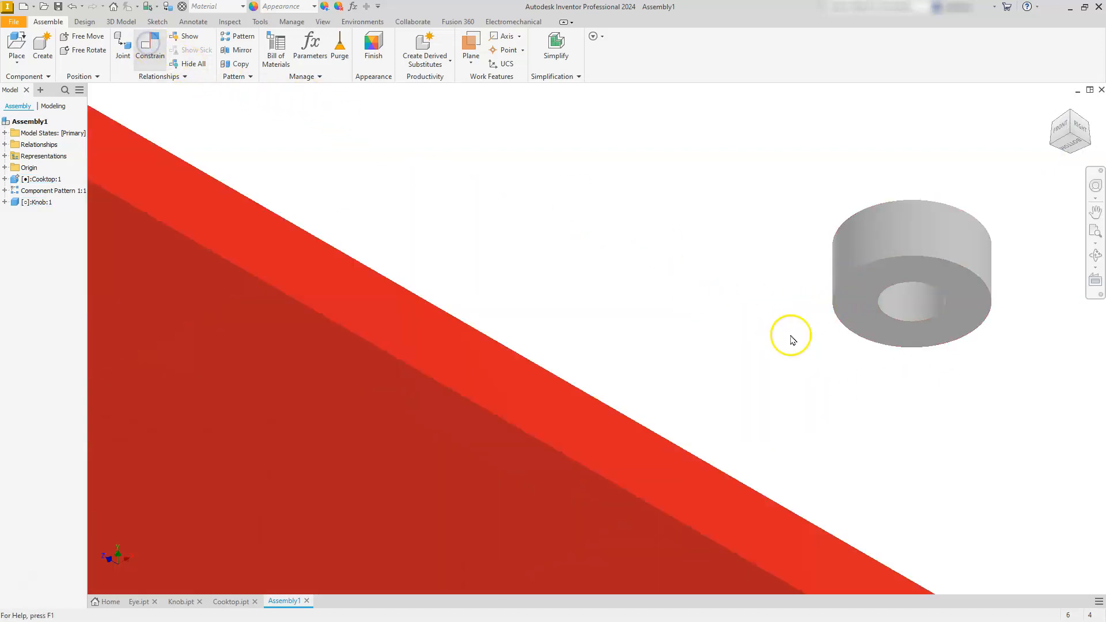
click(863, 303)
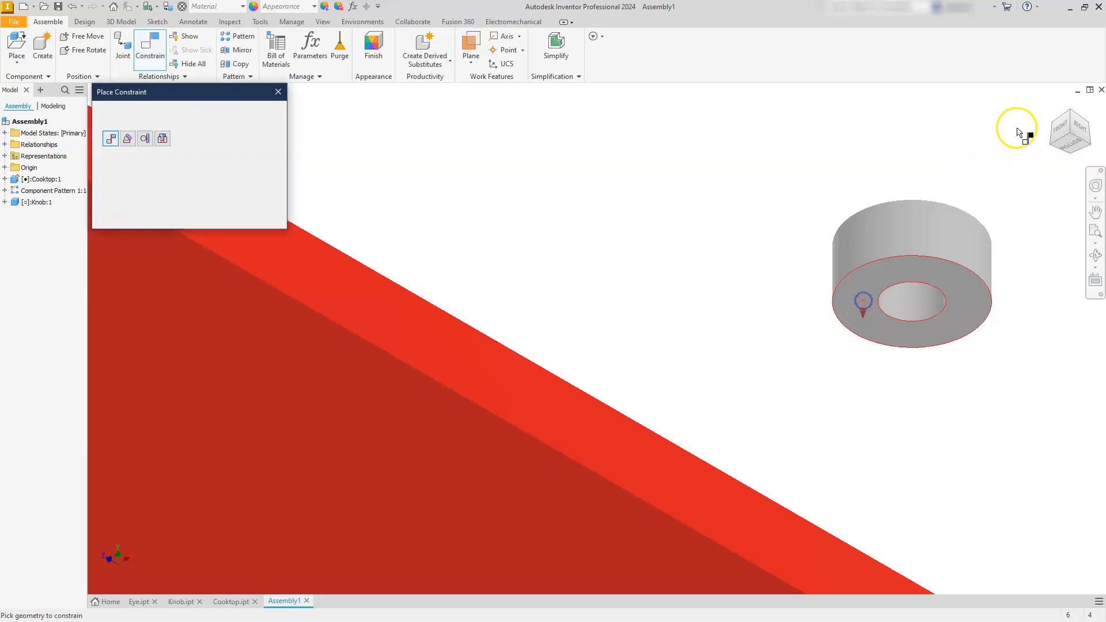
click(1074, 112)
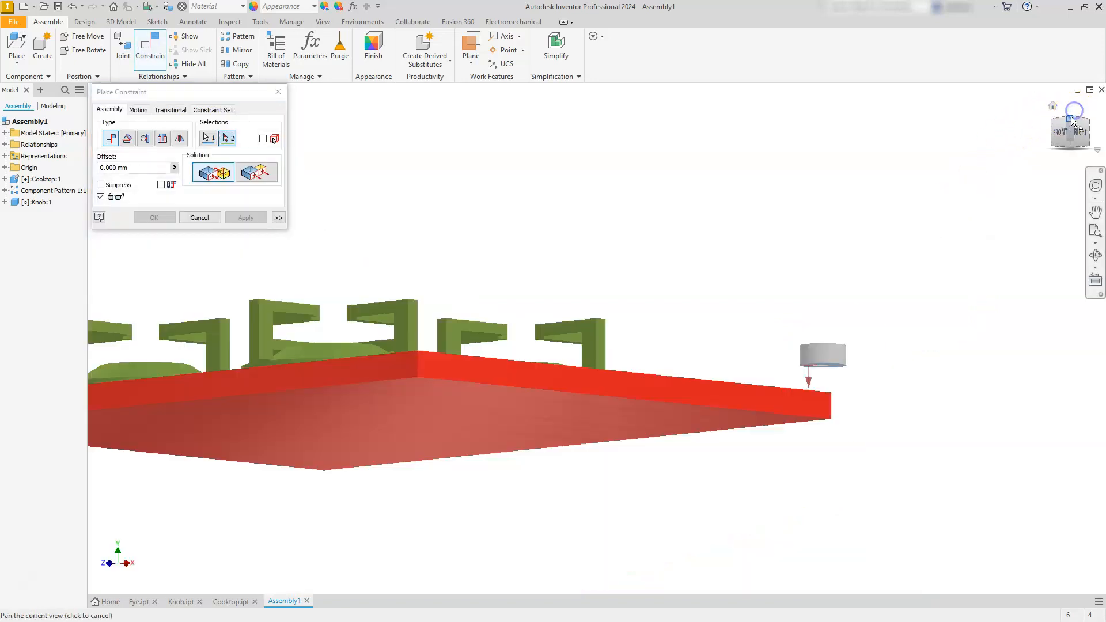
click(745, 357)
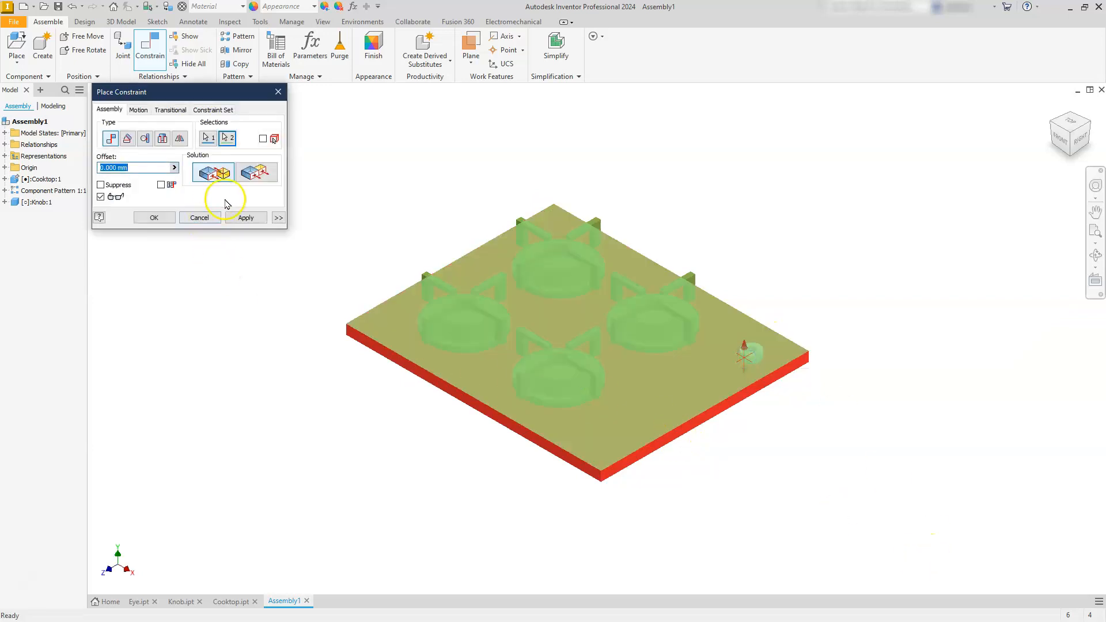
click(244, 219)
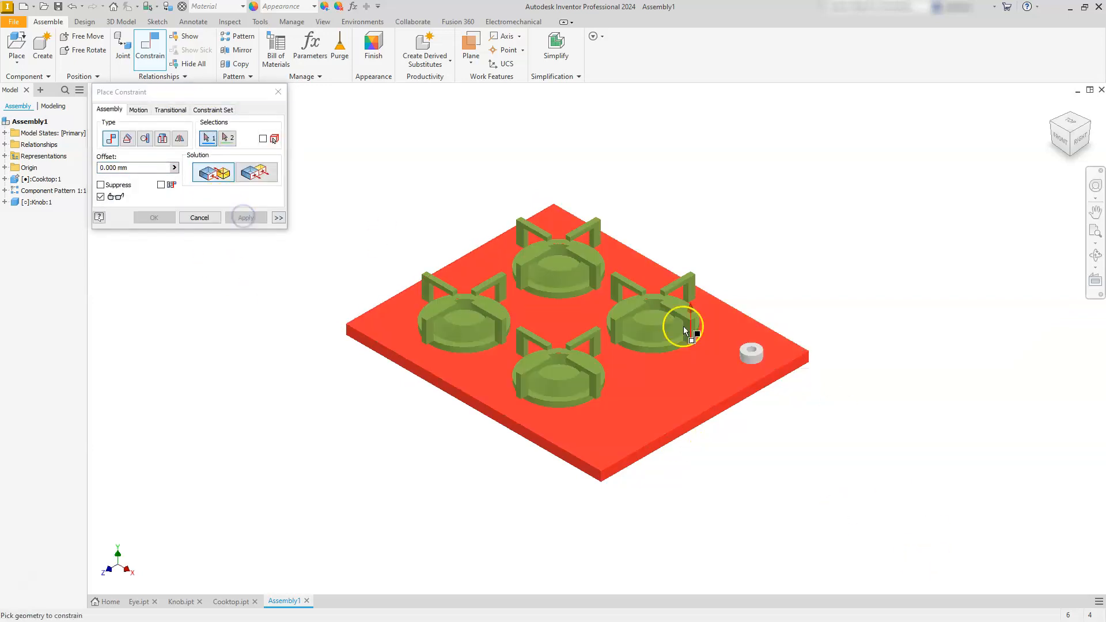
- Mate the Knob's XY plane to the cooktop plate's back side face with an offset of -40 mm
scroll(795, 374, down, 3)
scroll(794, 377, up, 3)
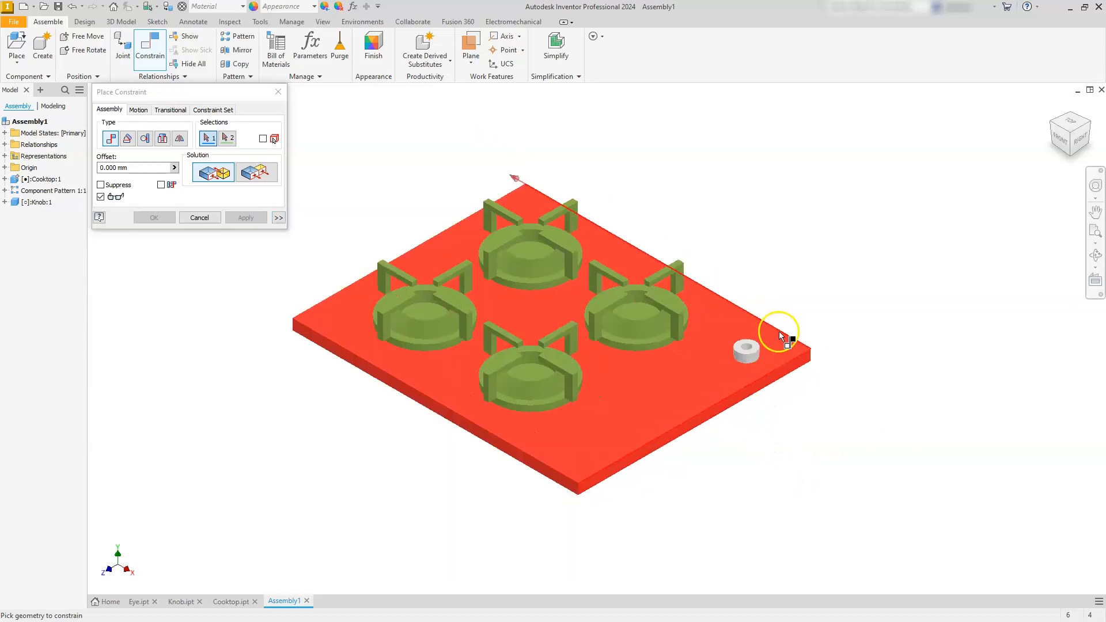
click(1090, 133)
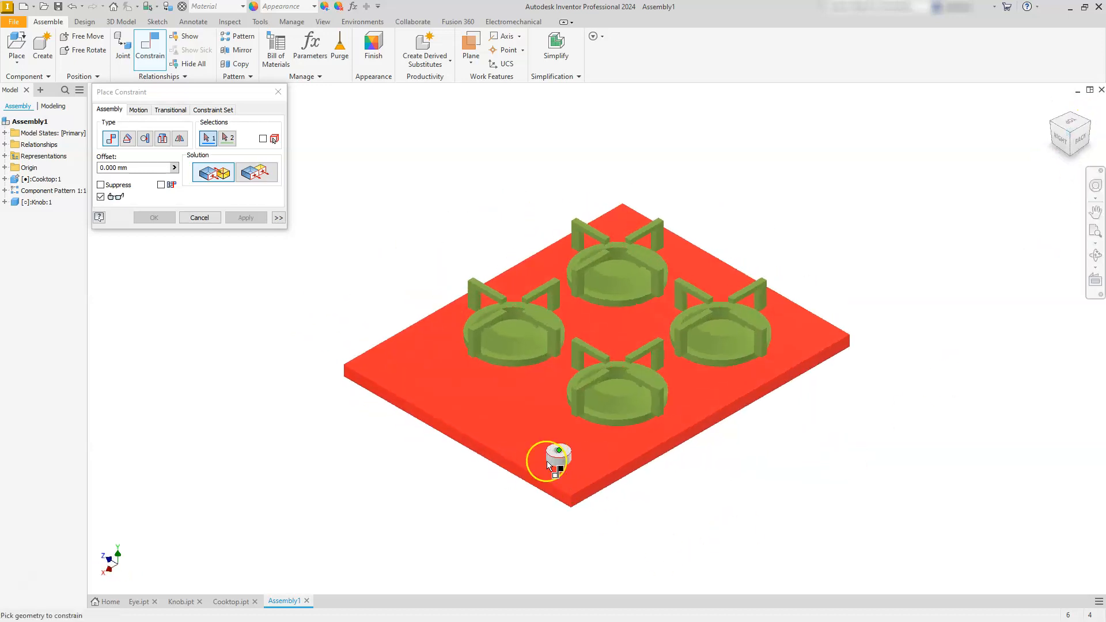
scroll(551, 458, down, 3)
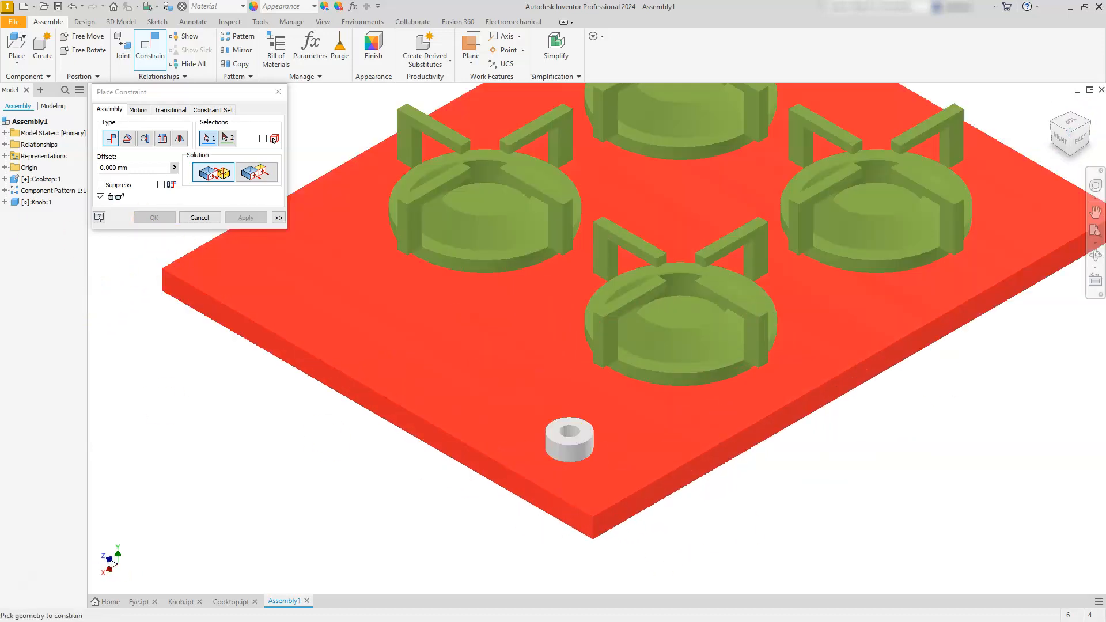
click(6, 203)
click(15, 225)
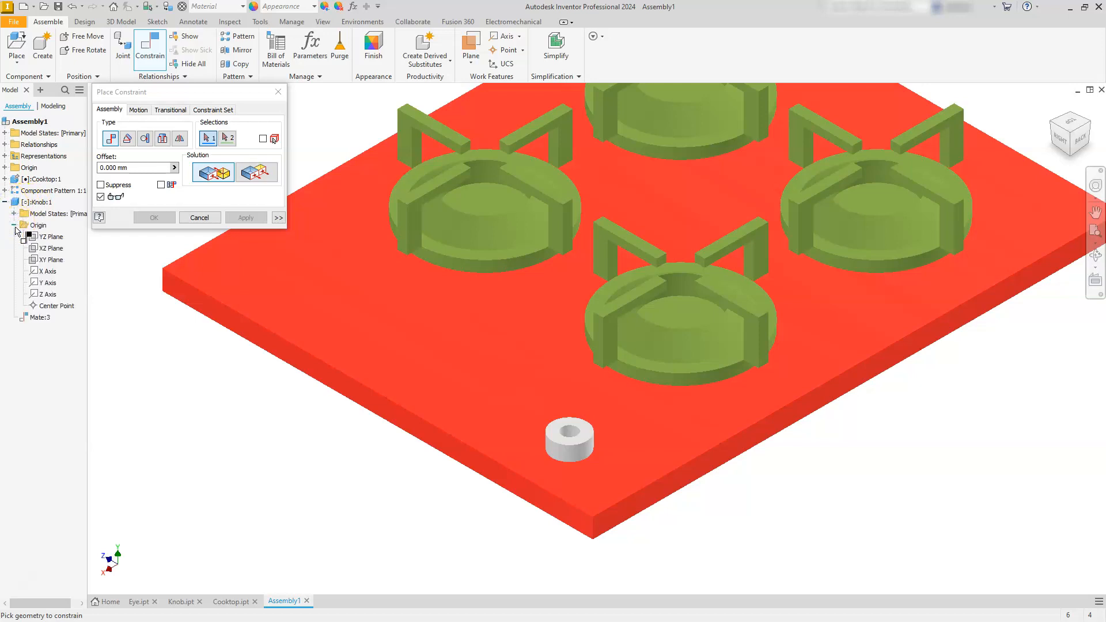
click(49, 260)
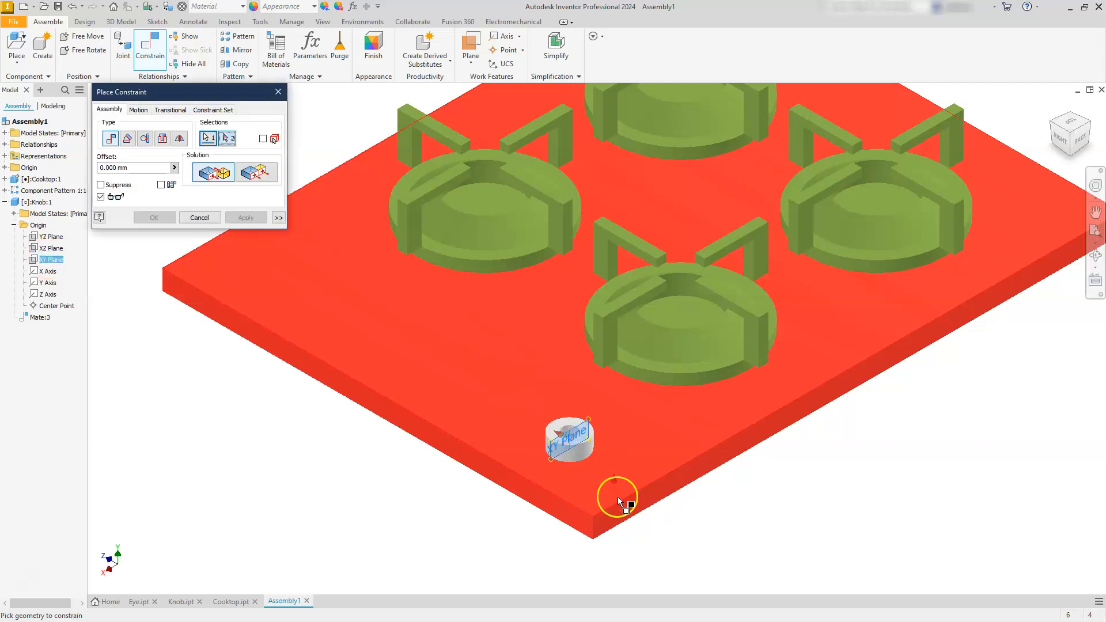
click(626, 513)
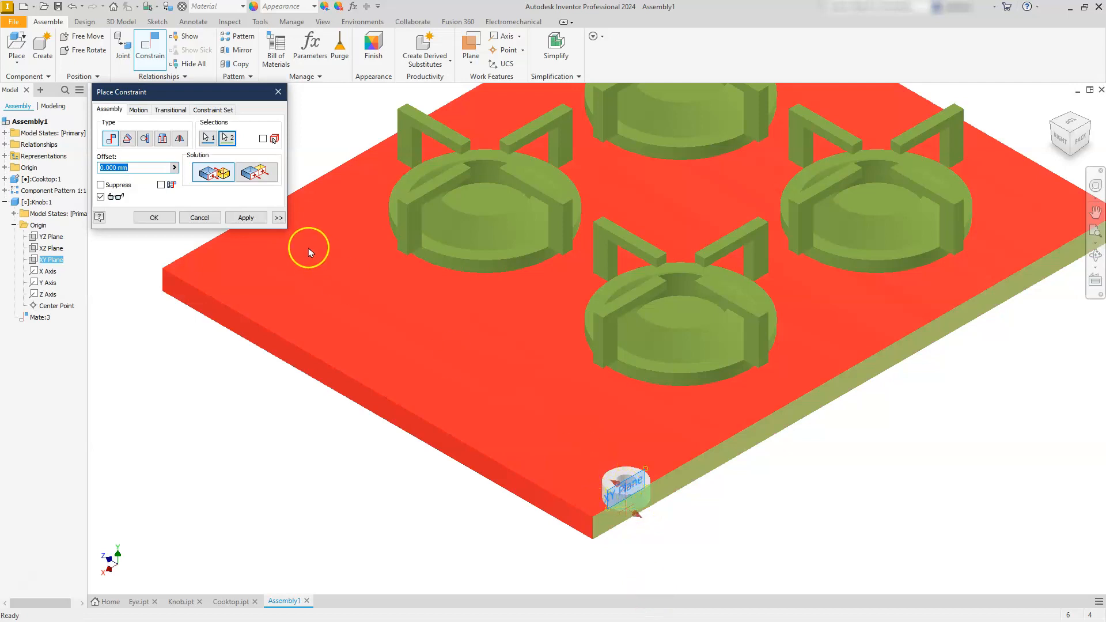
click(133, 167)
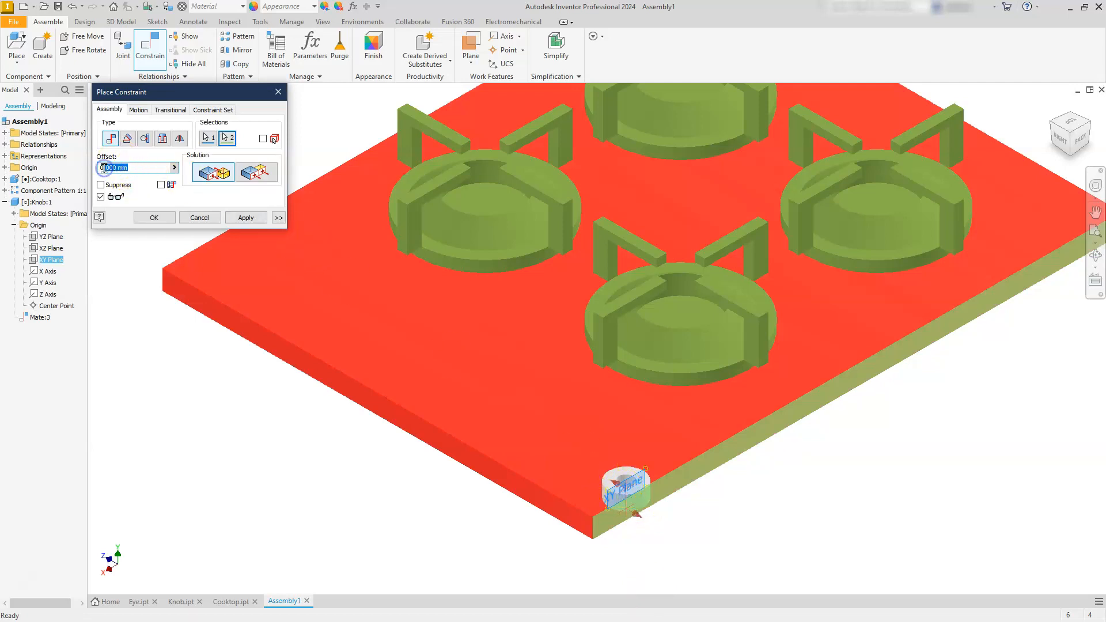
text(0)
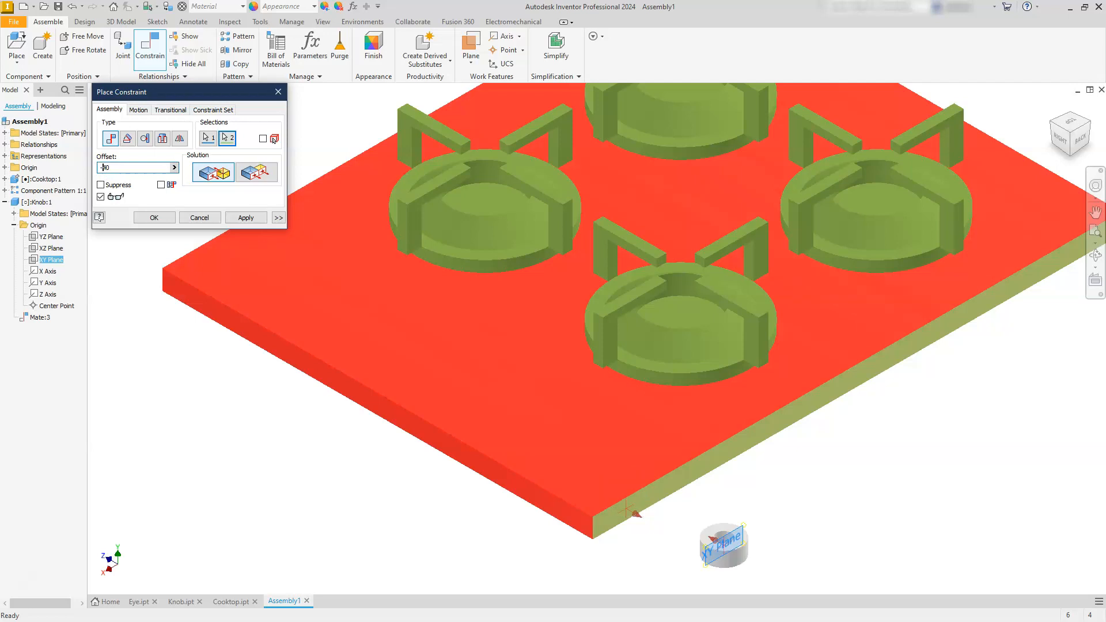
text(40-)
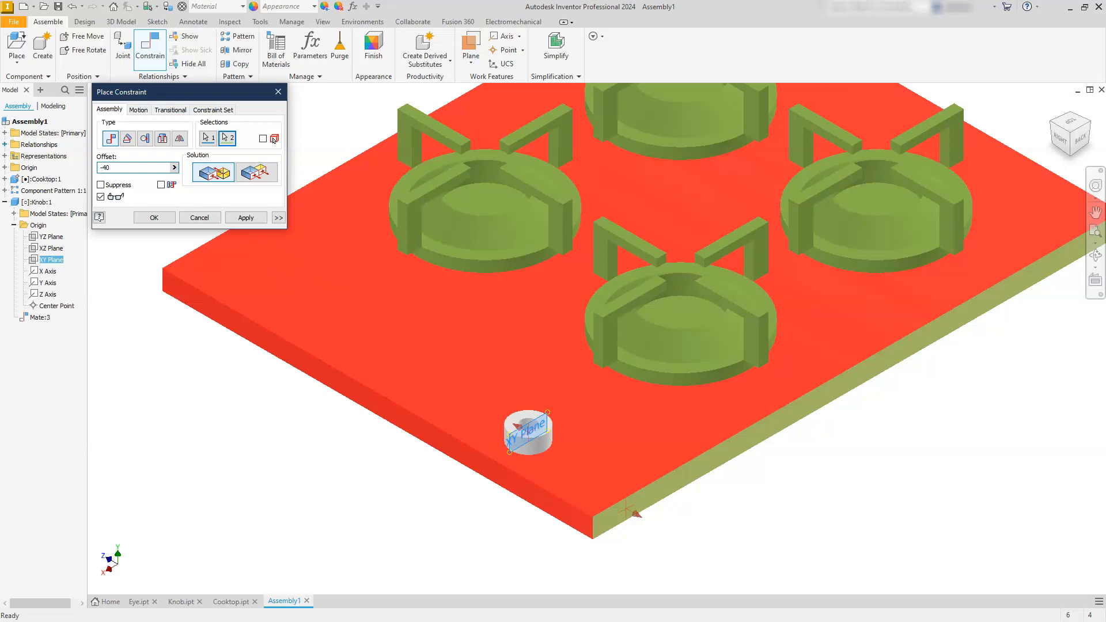
click(154, 219)
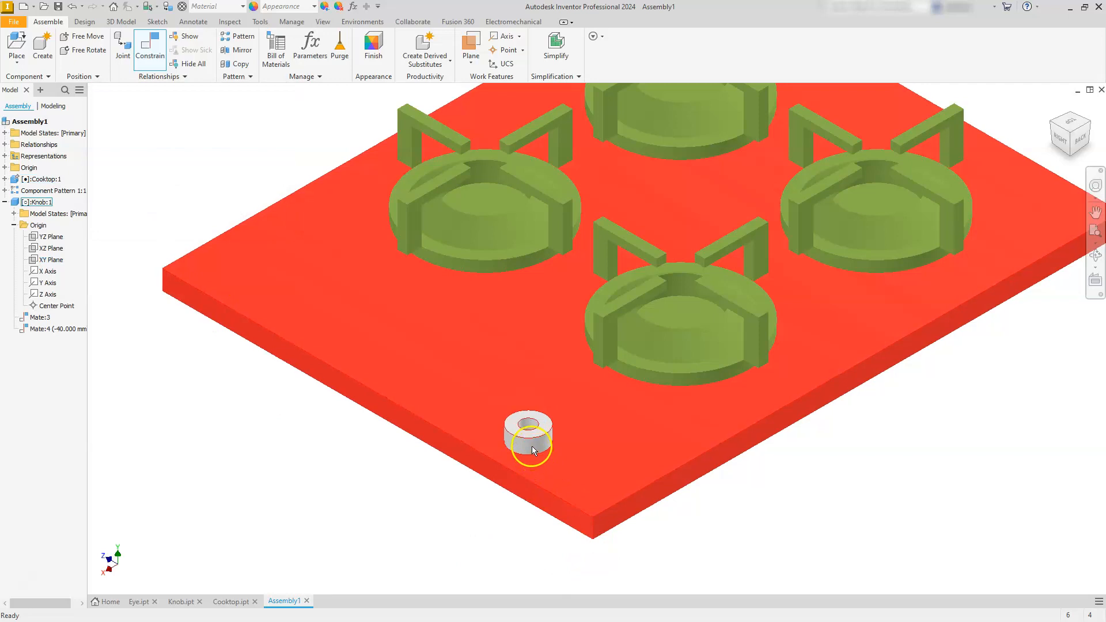
- Constrain the Knob's YZ plane to the cooktop plate's right side face using the Flush solution with an offset of 23.04 mm
click(148, 50)
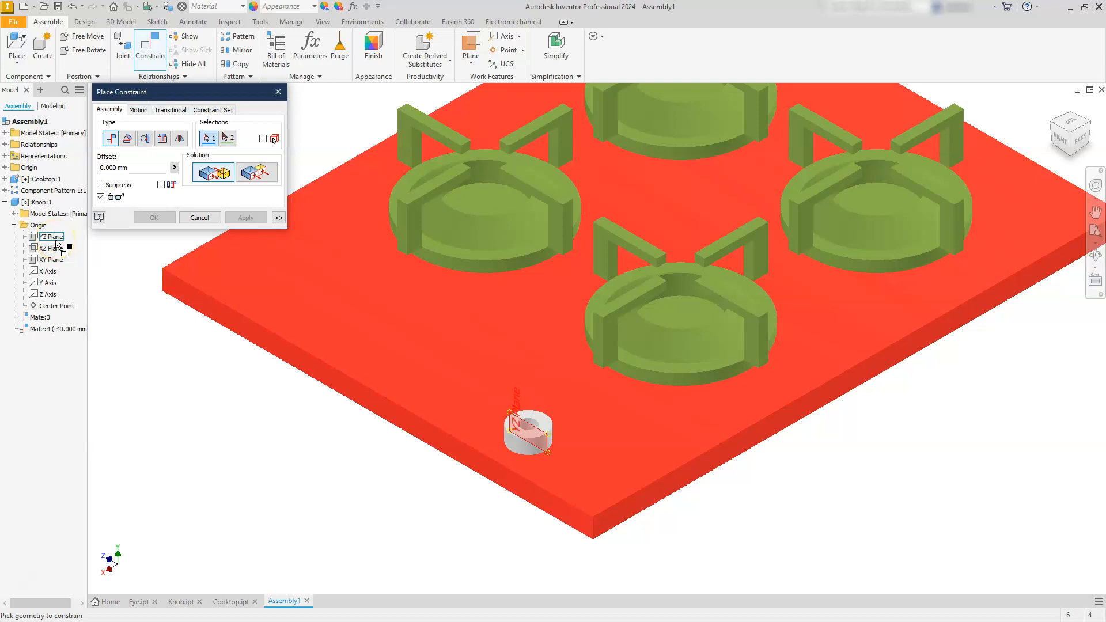
click(54, 238)
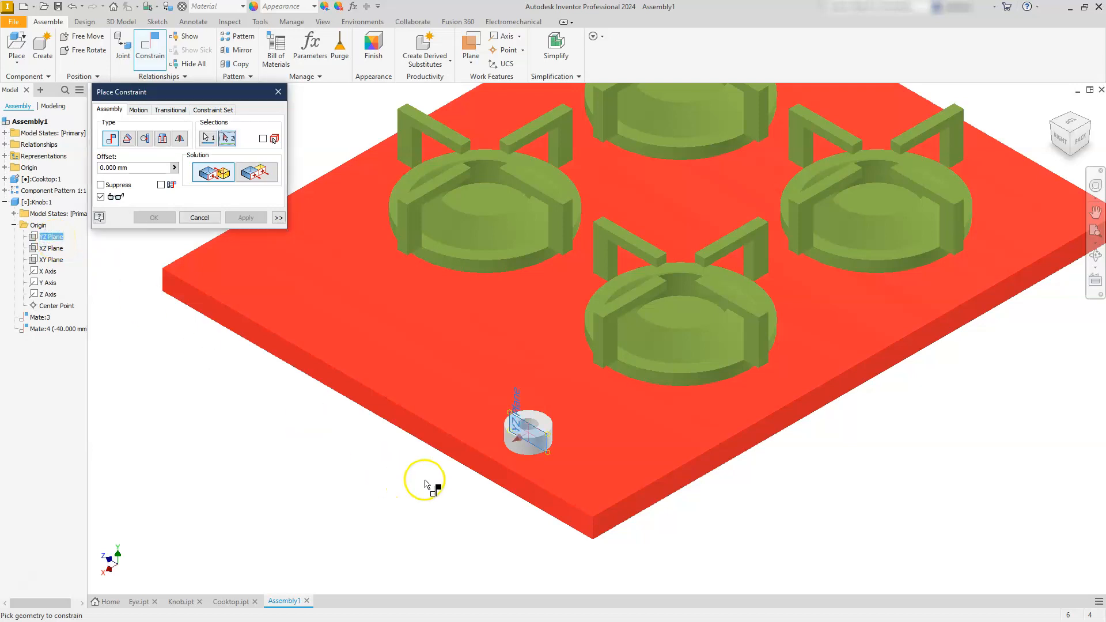
click(499, 475)
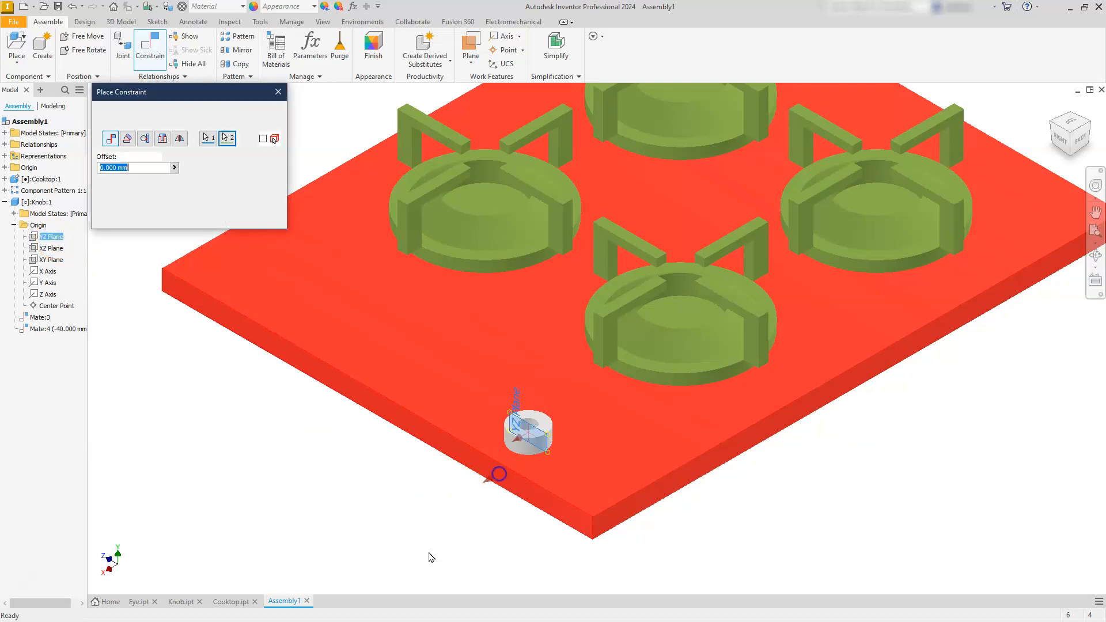
click(141, 169)
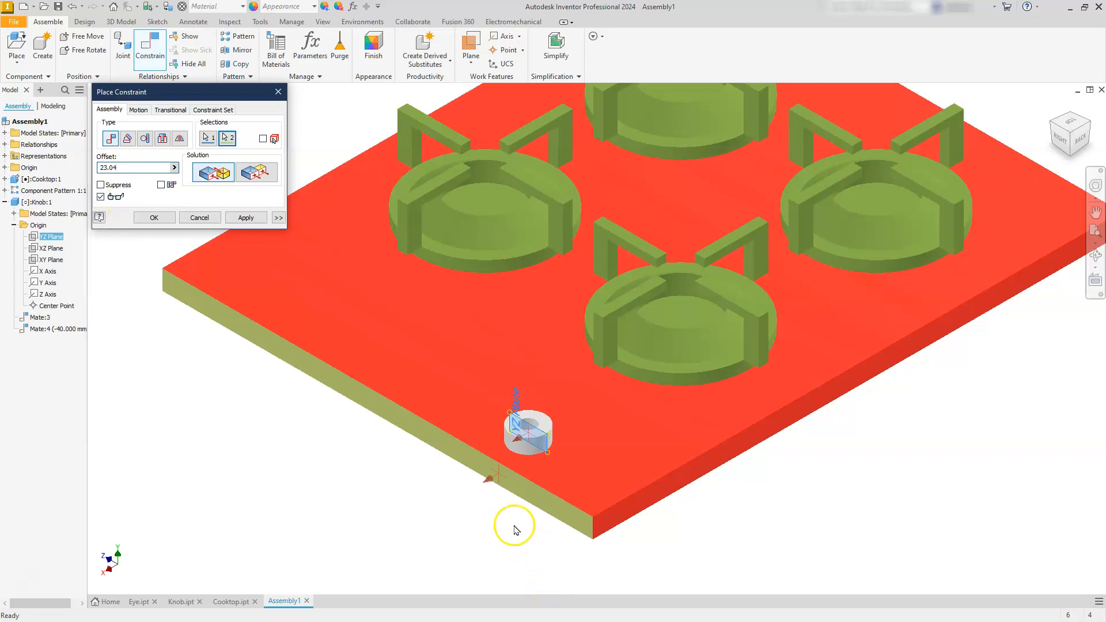
click(251, 174)
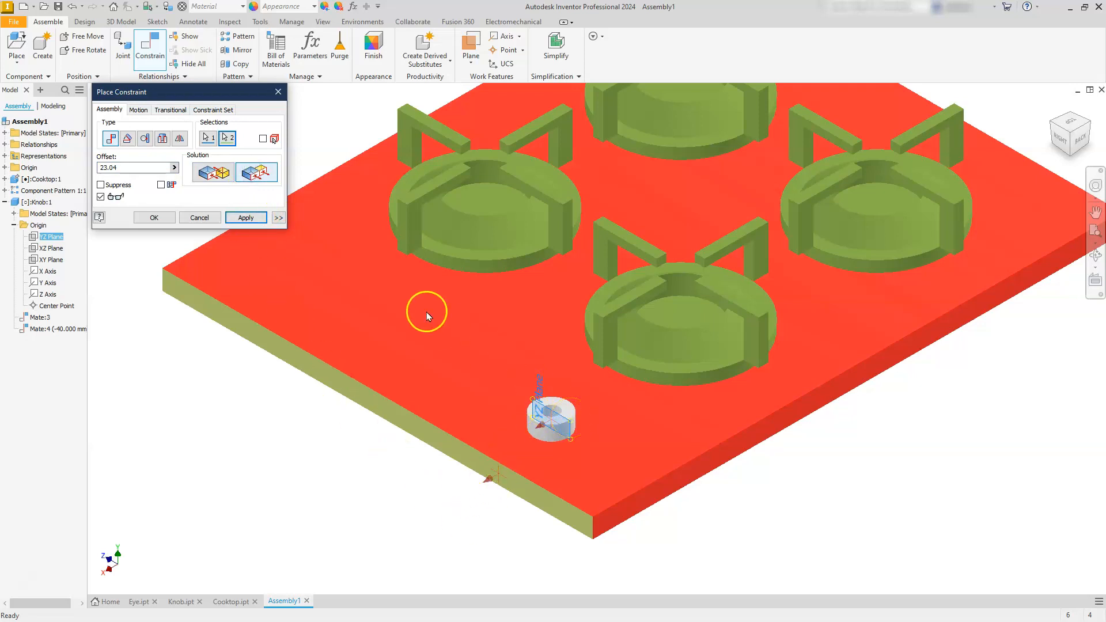
click(146, 217)
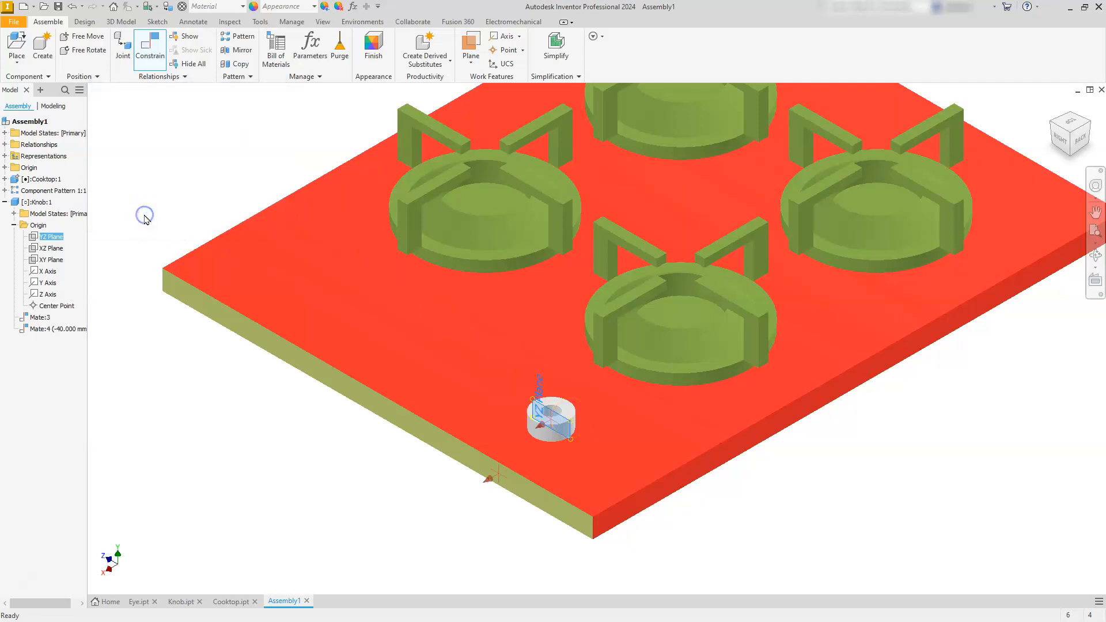
click(5, 202)
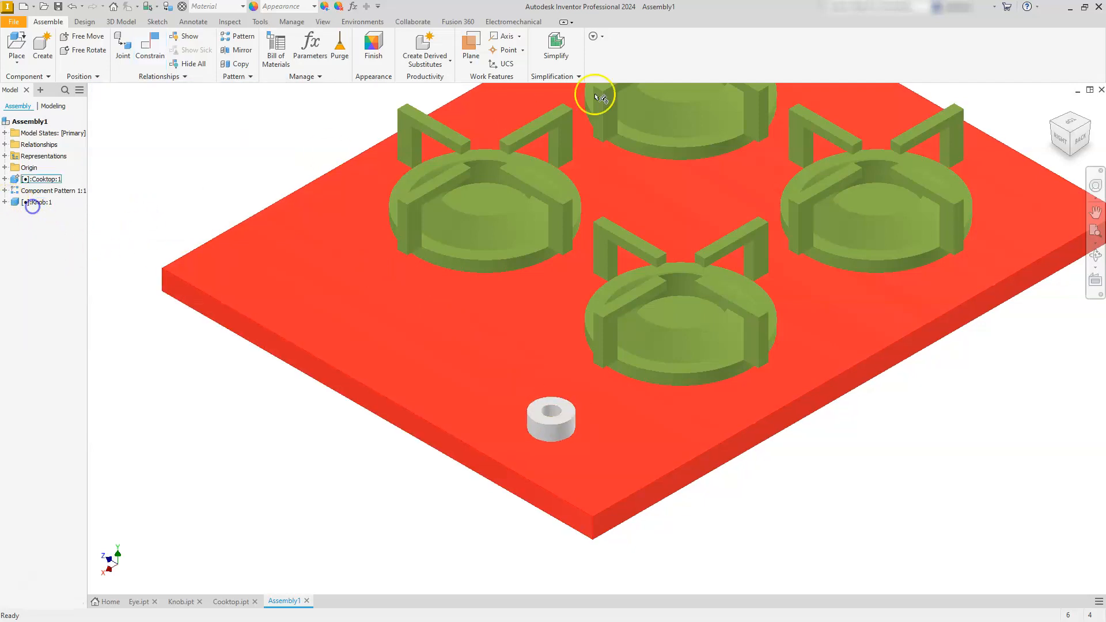
- Start a rectangular component pattern of the Knob with its column direction along the cooktop plate's right top edge
click(1053, 124)
click(770, 370)
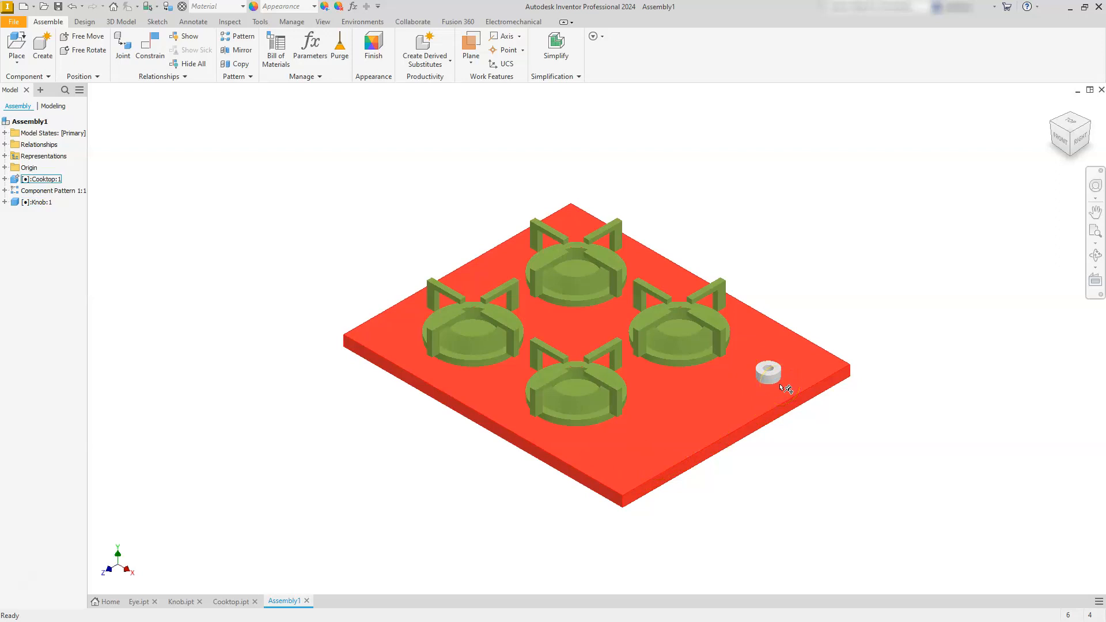
click(799, 405)
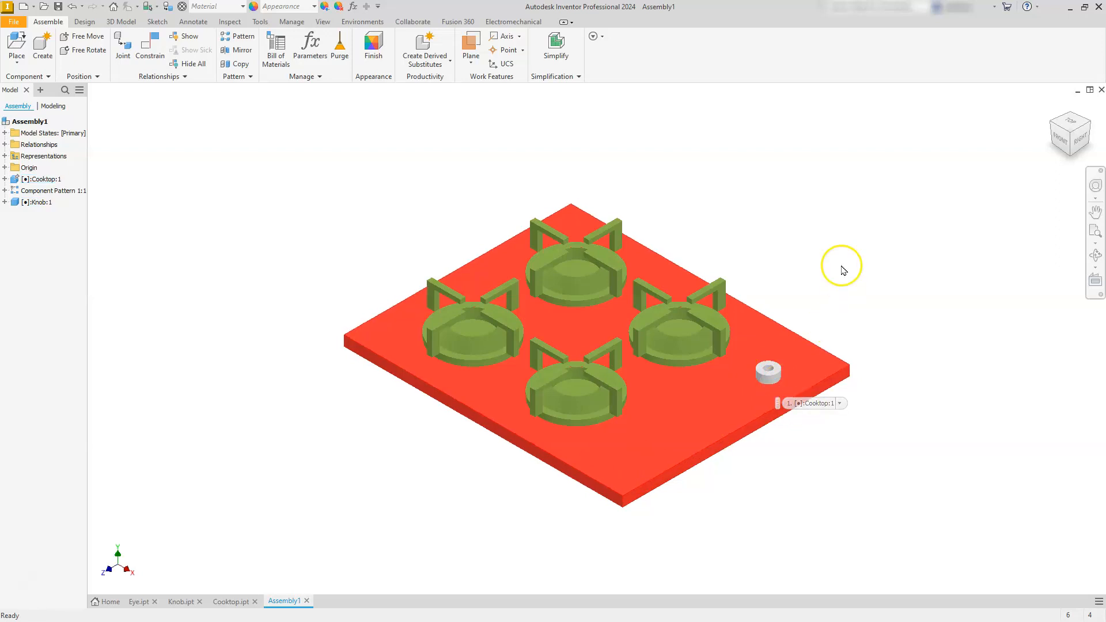
click(230, 39)
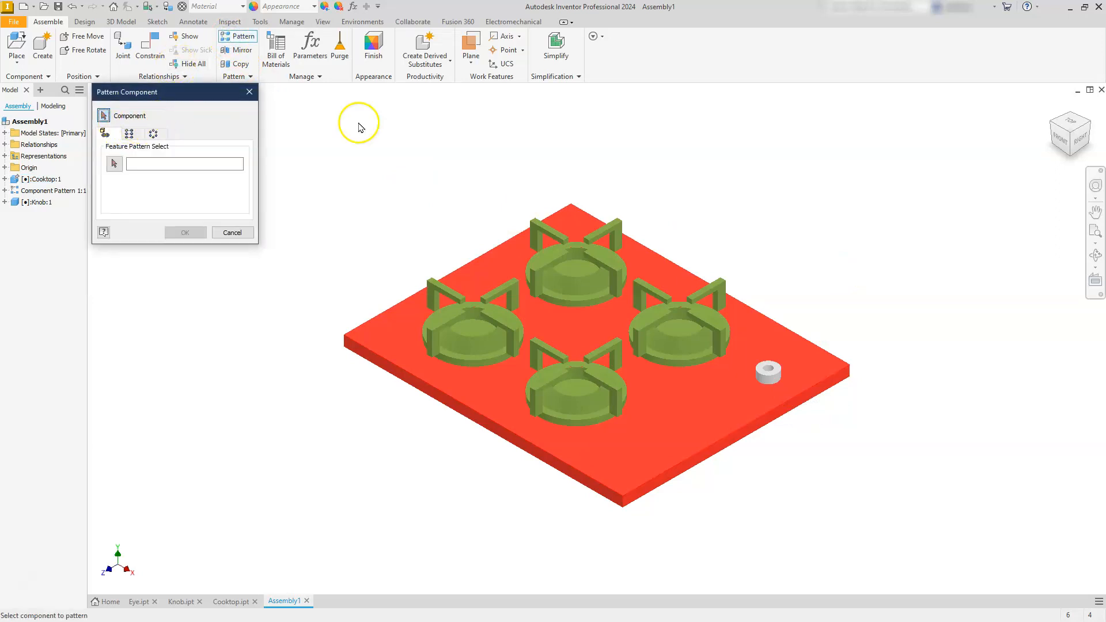
click(768, 374)
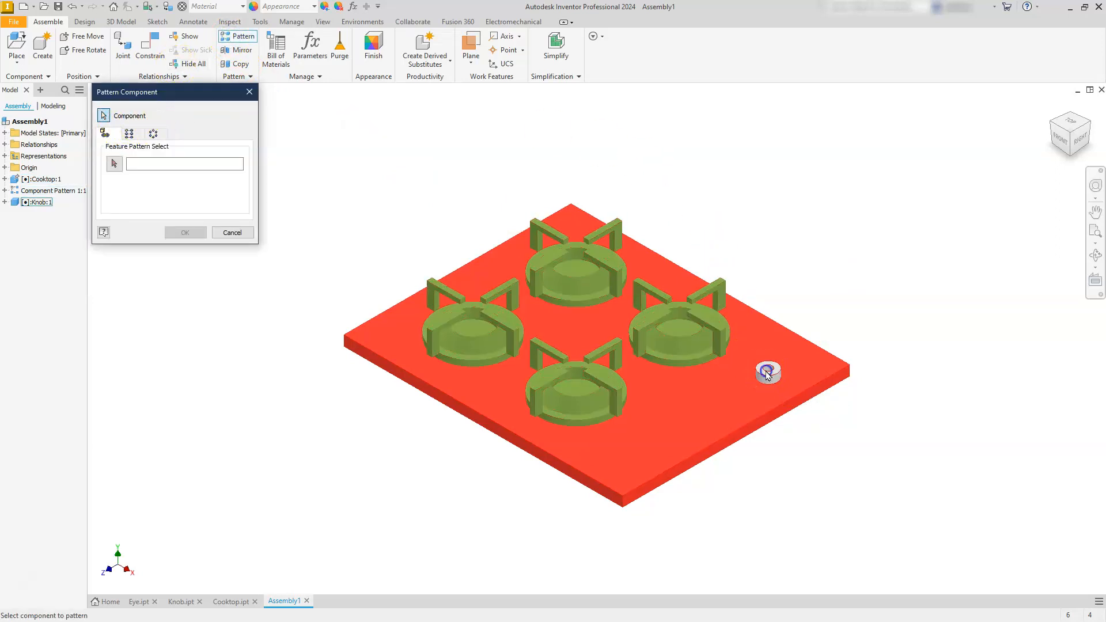
click(130, 137)
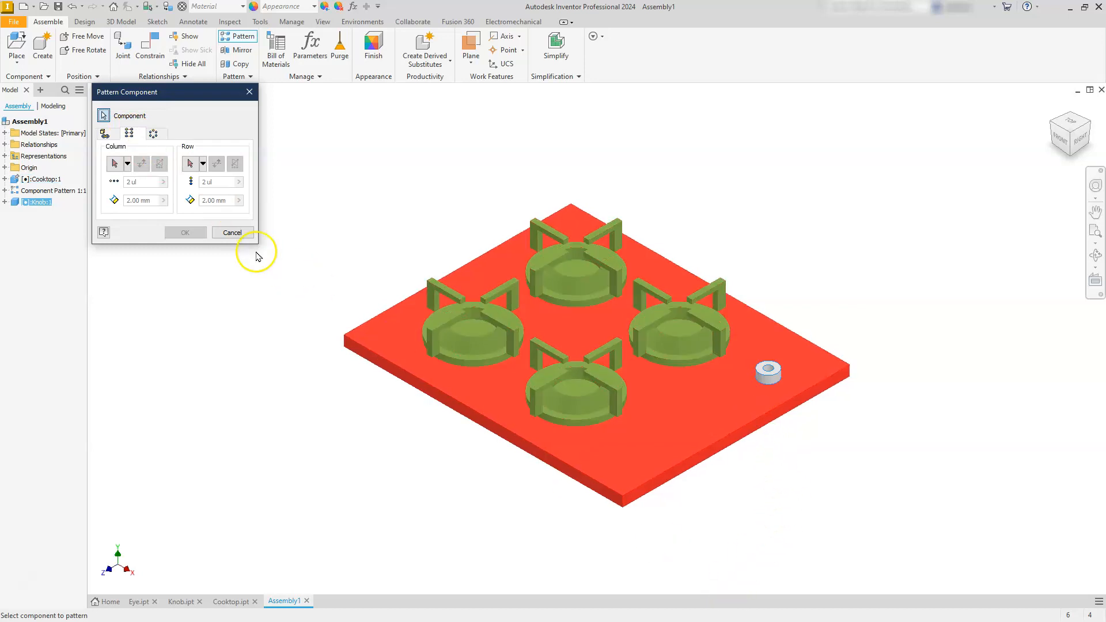
click(114, 165)
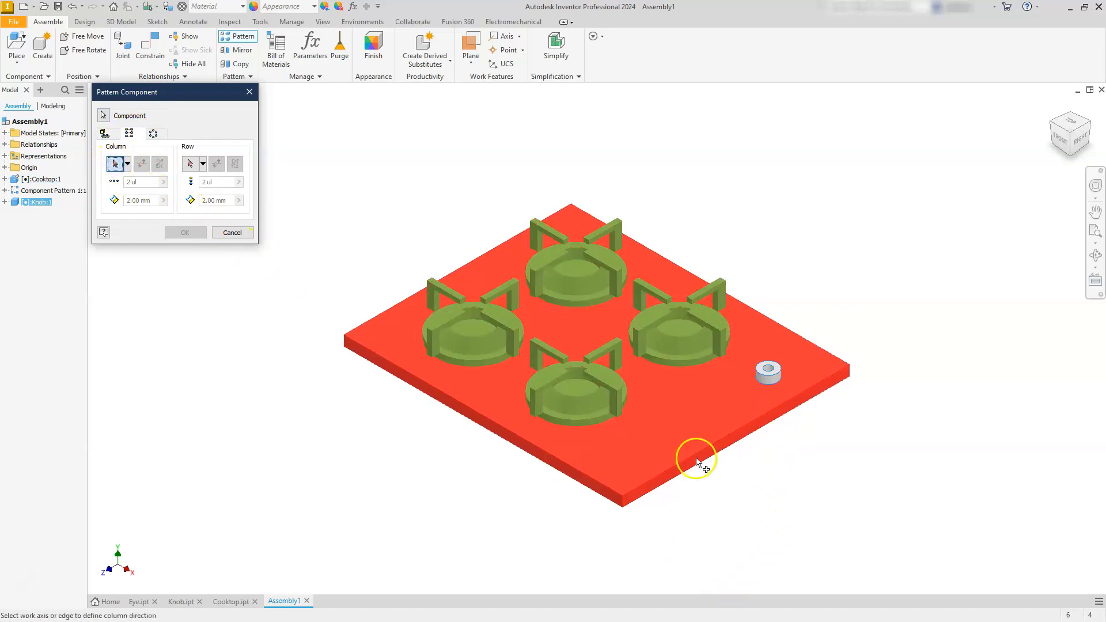
click(781, 409)
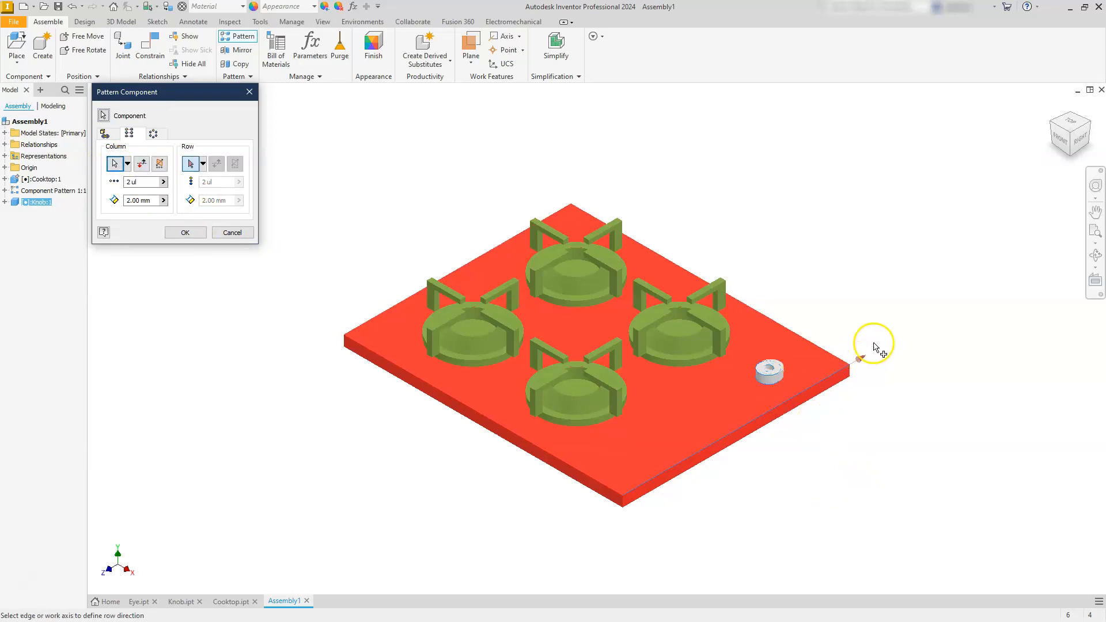
- Flip the Knob pattern's column direction, set 4 columns spaced 32 mm, and create the pattern
click(142, 164)
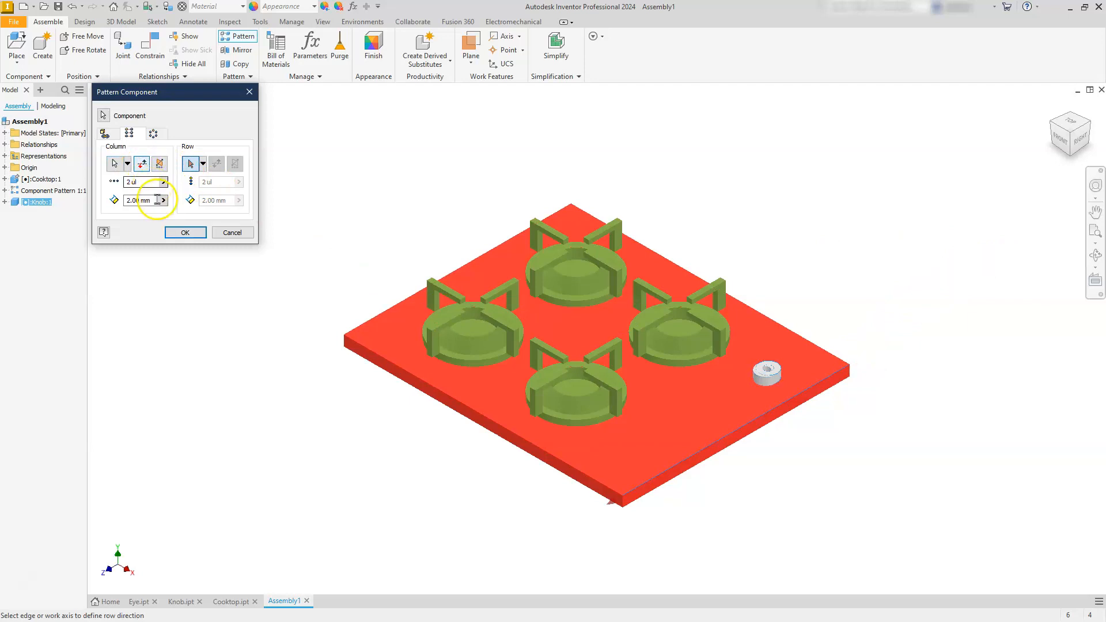
click(139, 199)
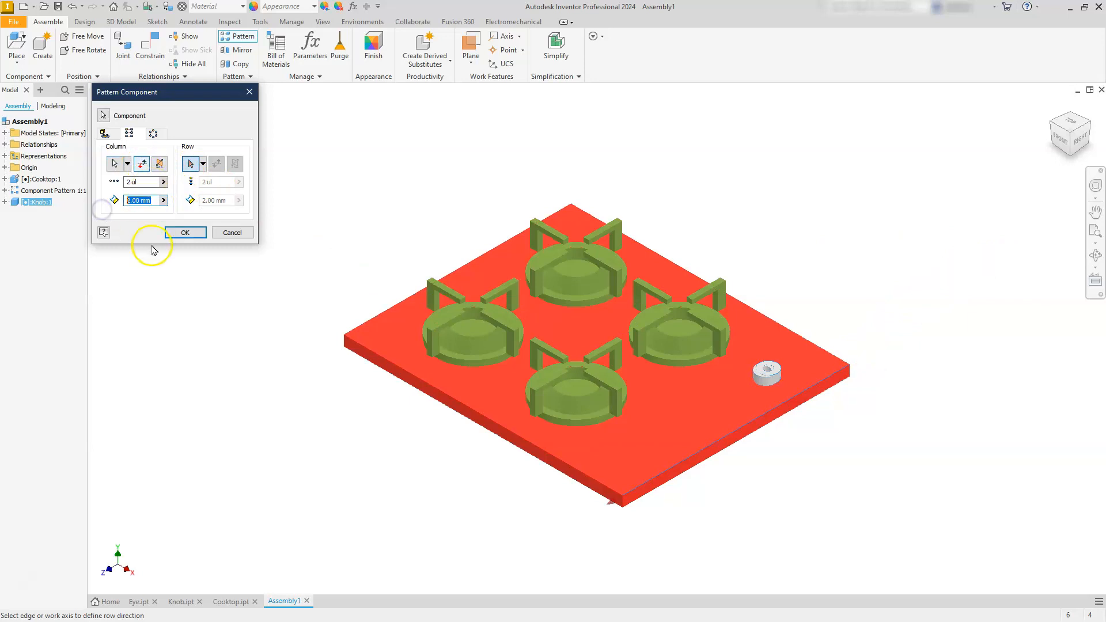
text(32)
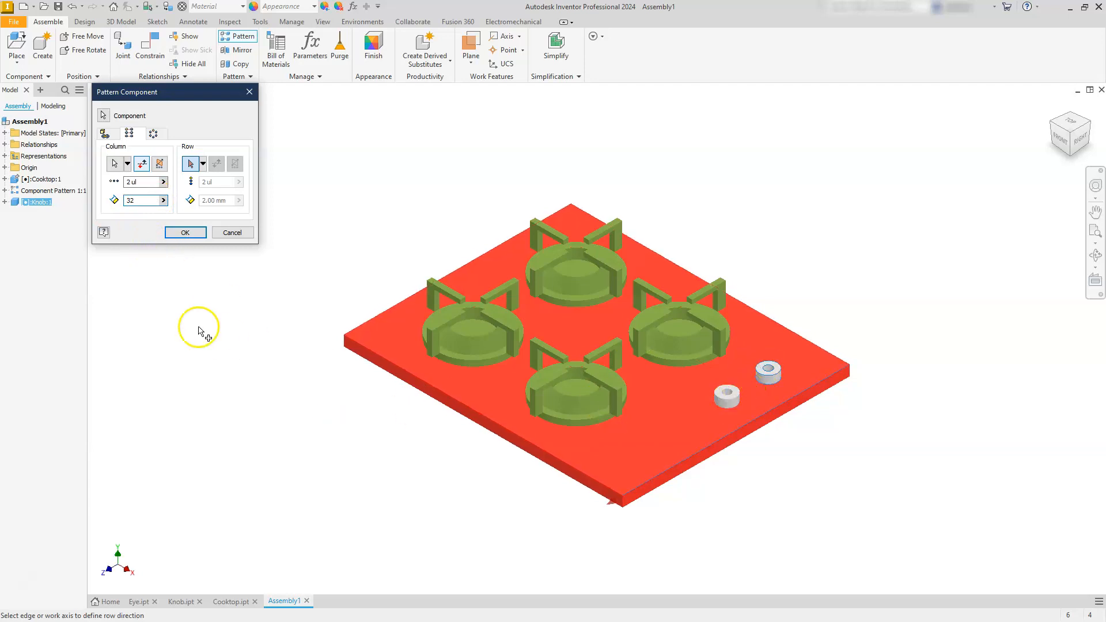
click(125, 183)
text(4)
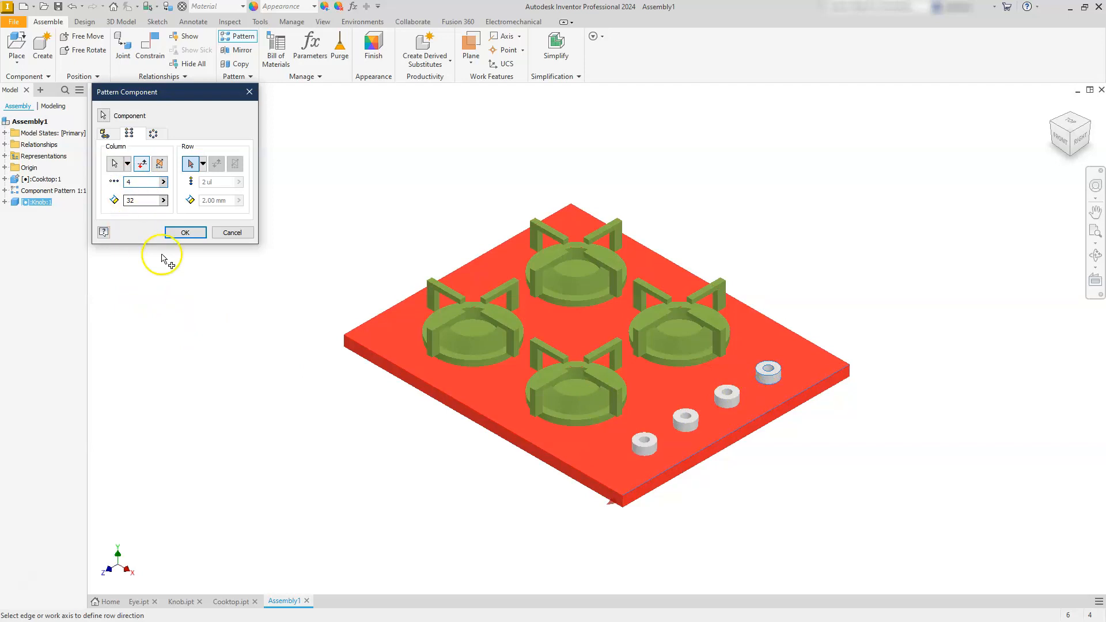
click(179, 232)
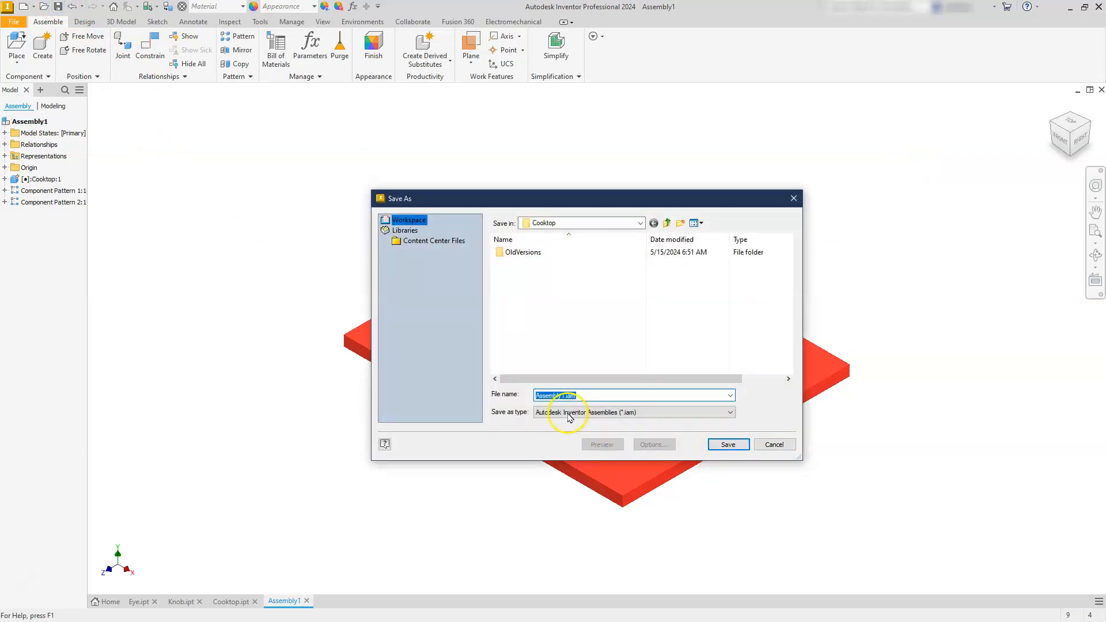
- Save the assembly as Cooktop.iam in the Cooktop folder, including the edited Eye.ipt part
text(C)
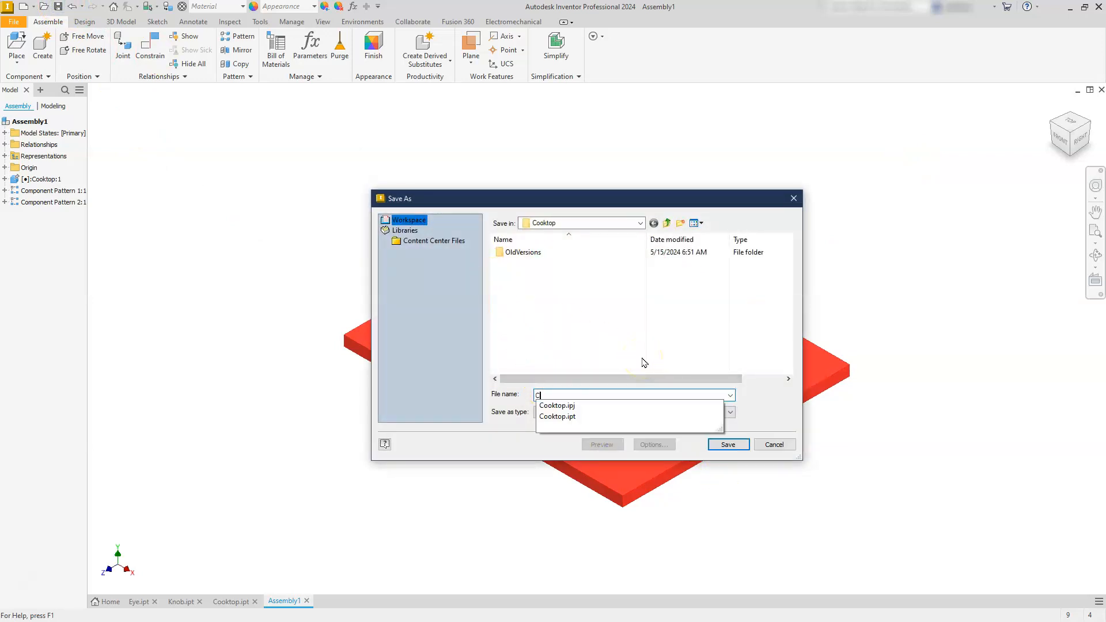
text(ooktop)
click(727, 445)
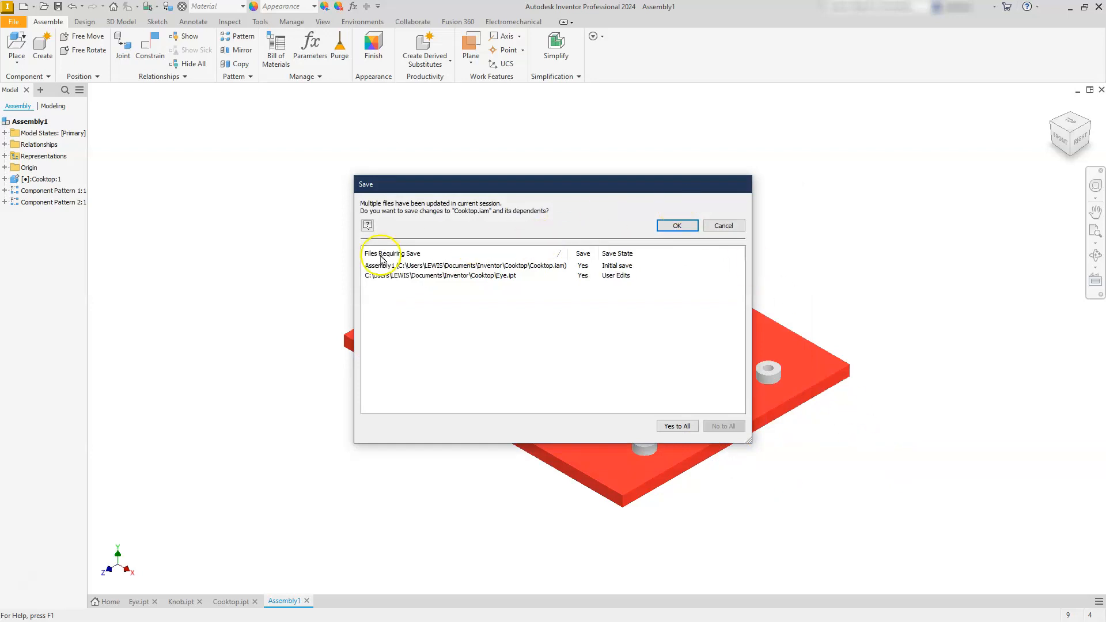
click(670, 232)
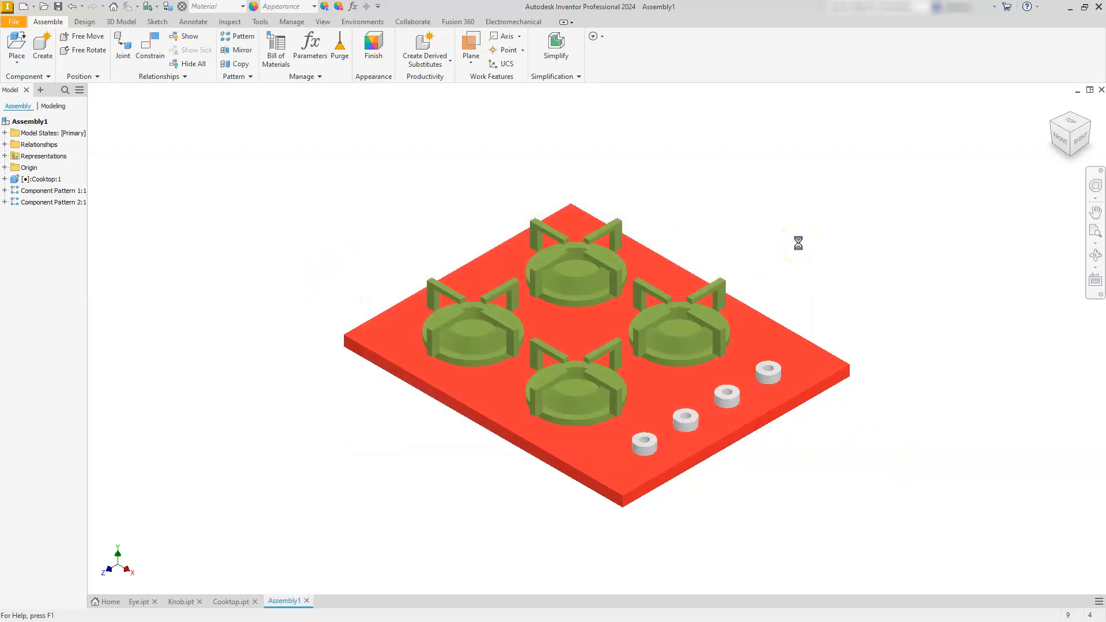